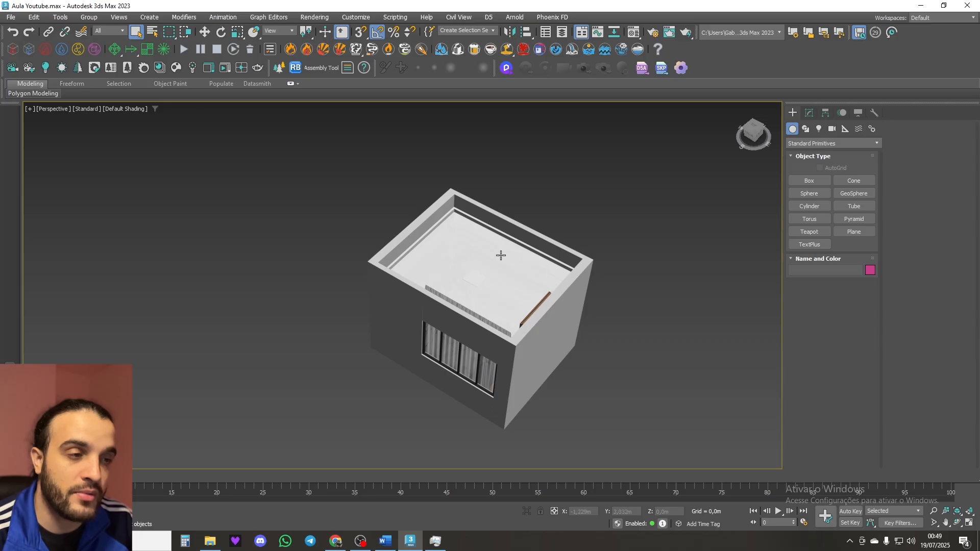
Step: Isolate the ceiling slab to inspect its underside, and restore the full scene
left_click(500, 254)
middle_click_drag(503, 252, 459, 239, "alt")
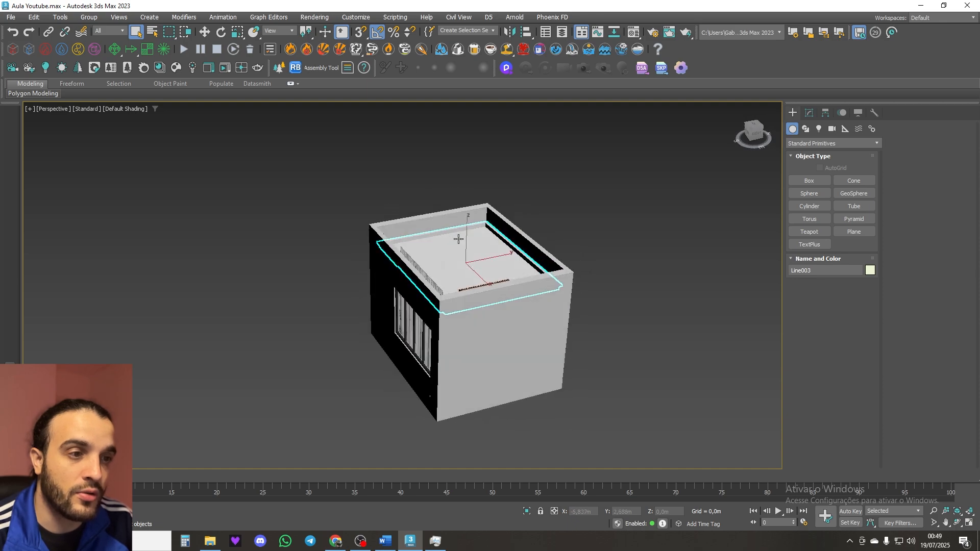
key("alt+q")
middle_click_drag(446, 282, 449, 214, "alt")
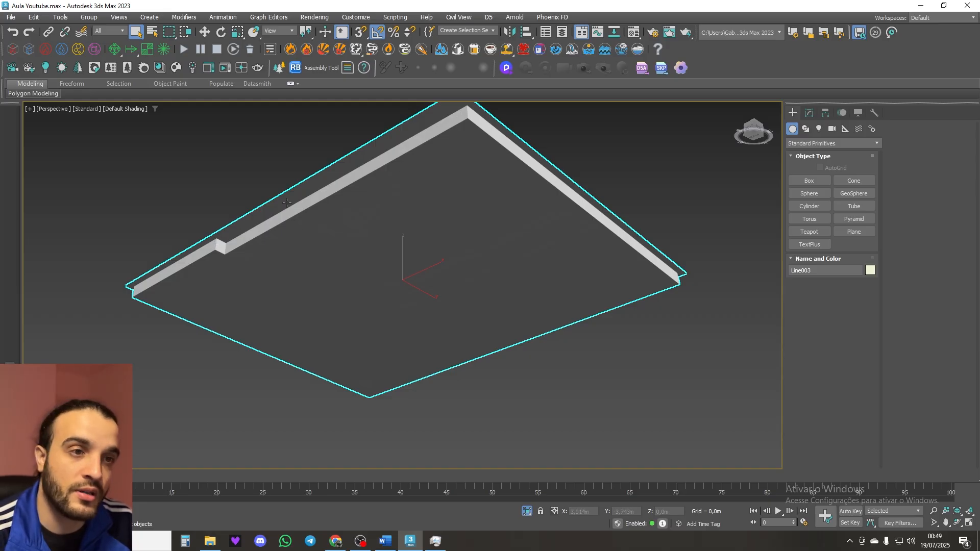
middle_click_drag(286, 202, 475, 225, "alt")
left_click(527, 510)
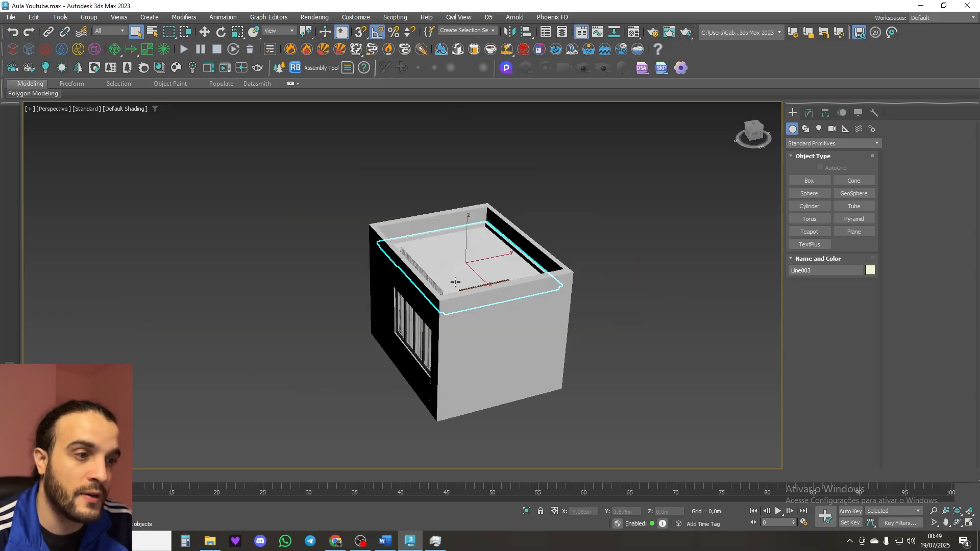
Step: Hide the ceiling slab so the bedroom interior can be seen from above
left_click(455, 282)
right_click(476, 218)
left_click(495, 189)
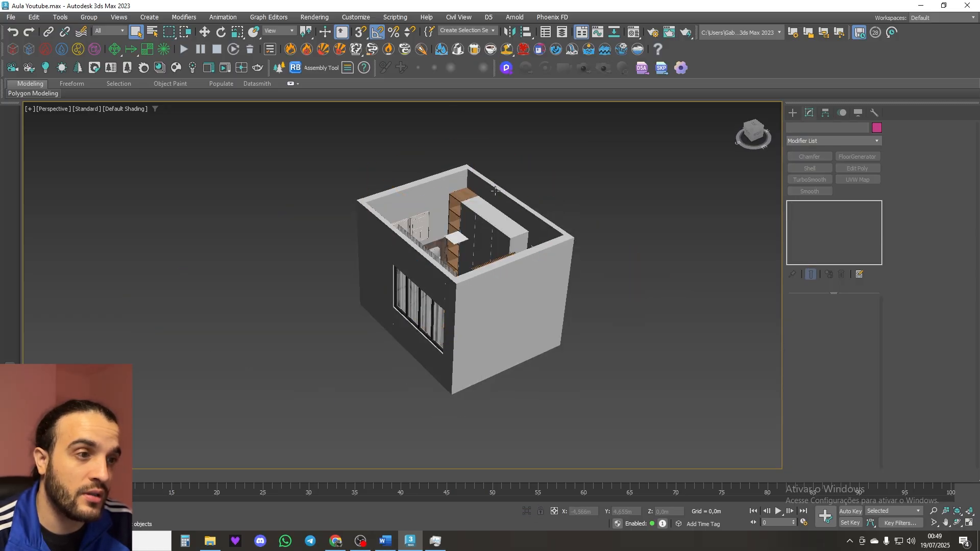
Step: Examine the wardrobe and the wooden shelf unit beside it from several angles
left_click(467, 202)
key("z")
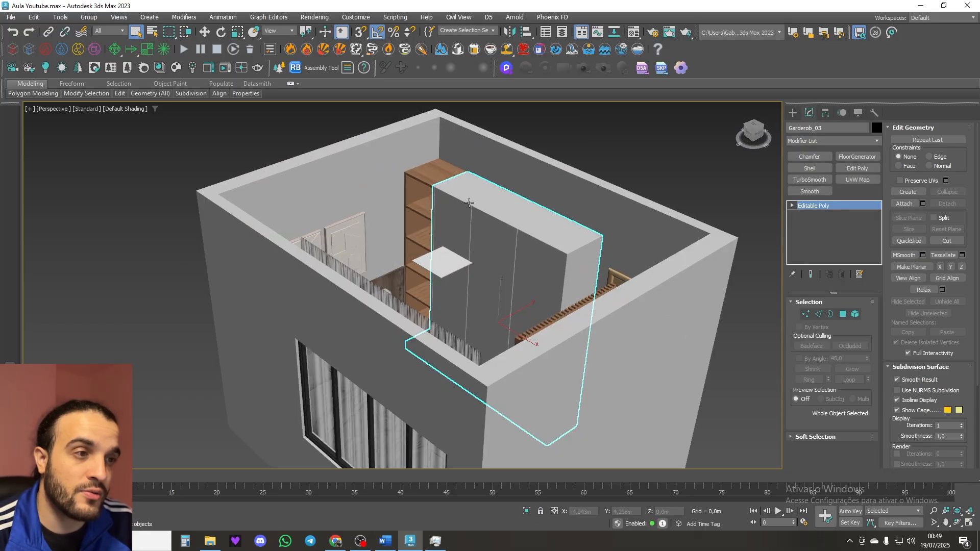
scroll(469, 203, "up", 3)
middle_click_drag(469, 202, 474, 225)
left_click(425, 184)
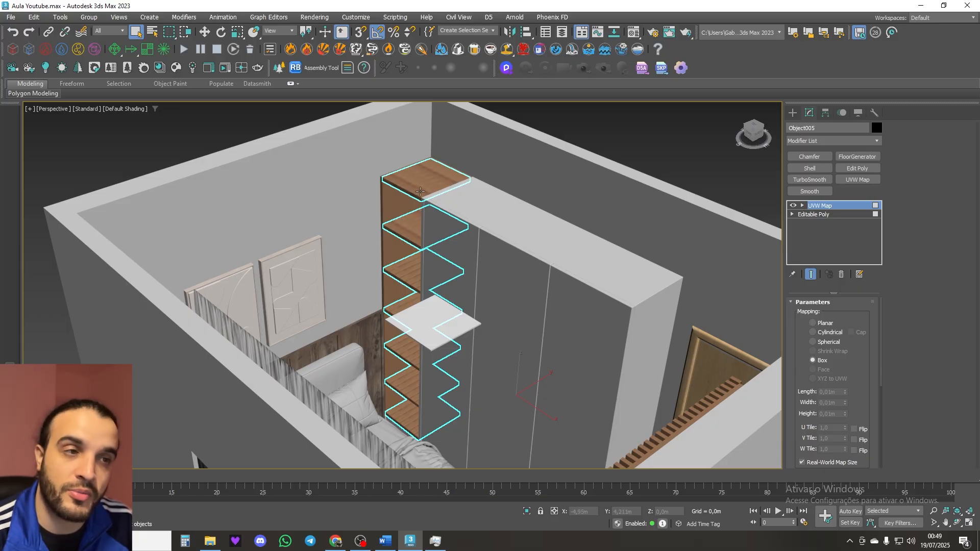
middle_click_drag(509, 254, 529, 211)
scroll(531, 215, "down", 5)
middle_click_drag(564, 254, 375, 242, "alt")
middle_click_drag(375, 242, 572, 267)
middle_click_drag(572, 267, 486, 263, "alt")
middle_click_drag(569, 183, 455, 303)
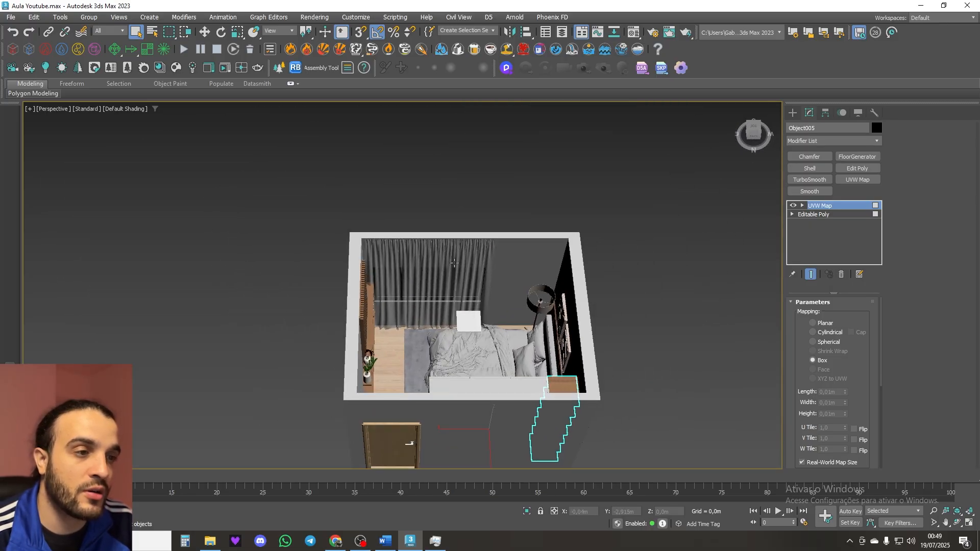
Step: Examine the curtain, the bed area and the overall bedroom layout from above
left_click(456, 267)
scroll(409, 255, "up", 5)
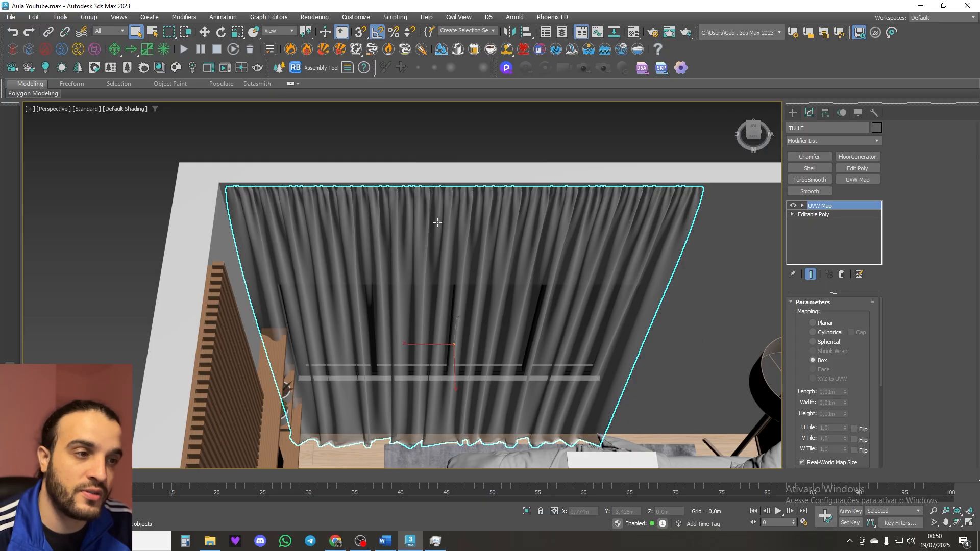
scroll(483, 238, "down", 4)
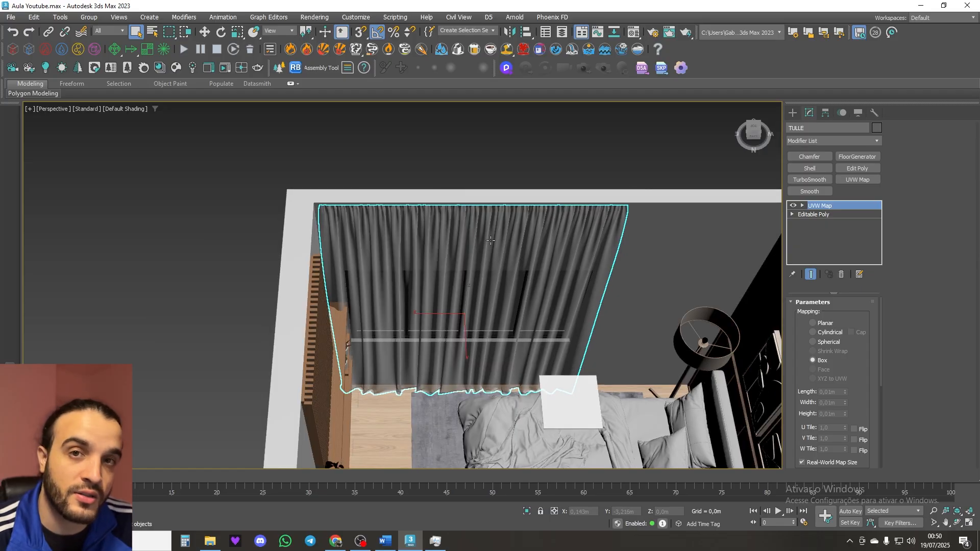
middle_click_drag(586, 305, 472, 288)
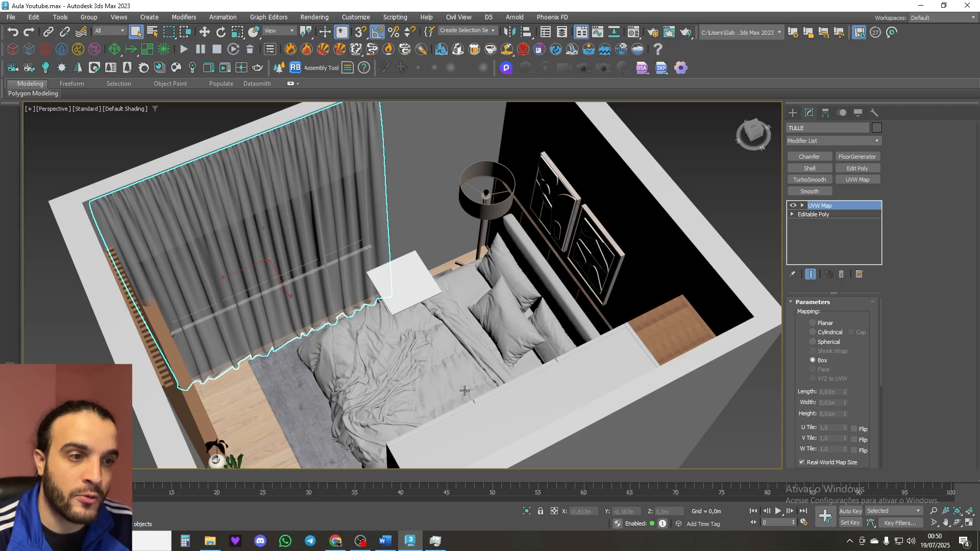
middle_click_drag(487, 335, 487, 286, "alt")
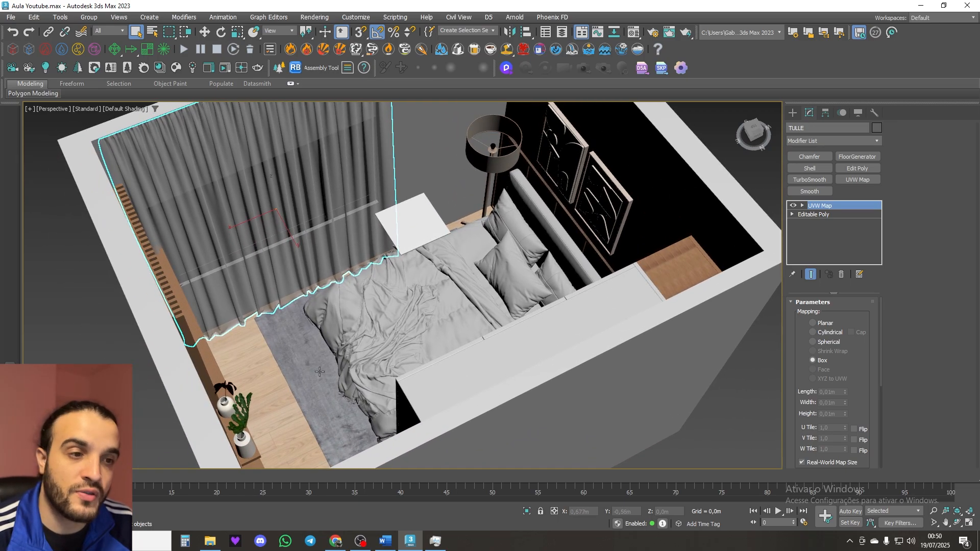
scroll(319, 371, "down", 5)
middle_click_drag(319, 371, 256, 345, "alt")
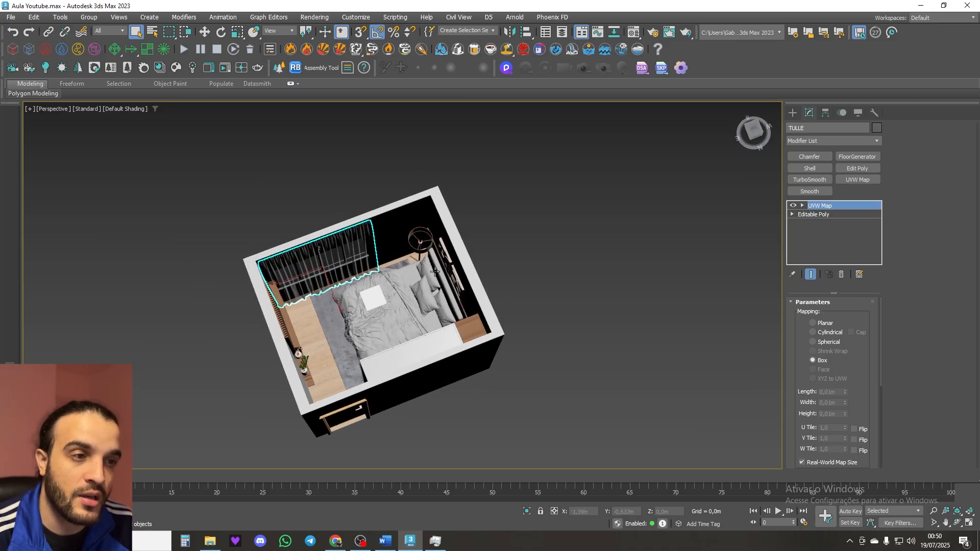
middle_click_drag(390, 304, 435, 300)
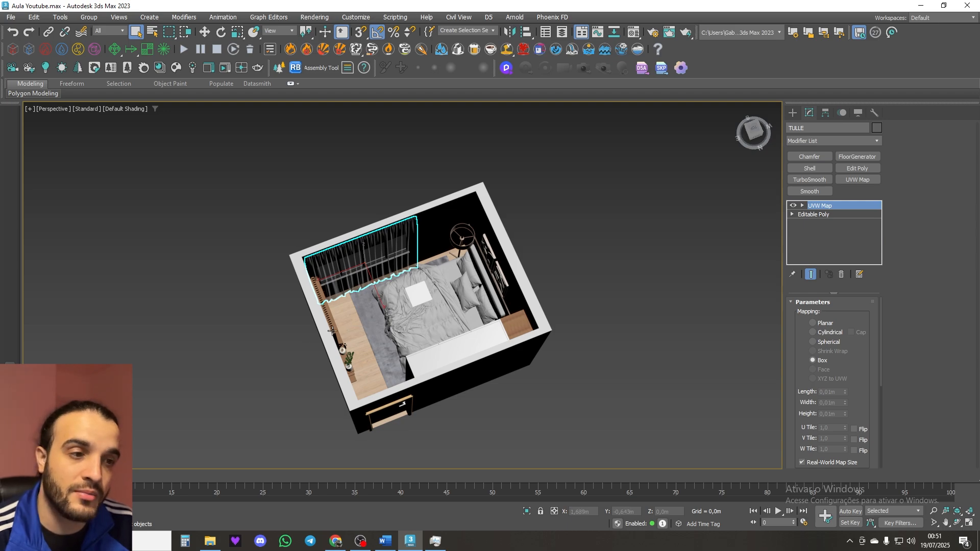
middle_click_drag(347, 321, 356, 322, "alt")
middle_click_drag(474, 286, 449, 263)
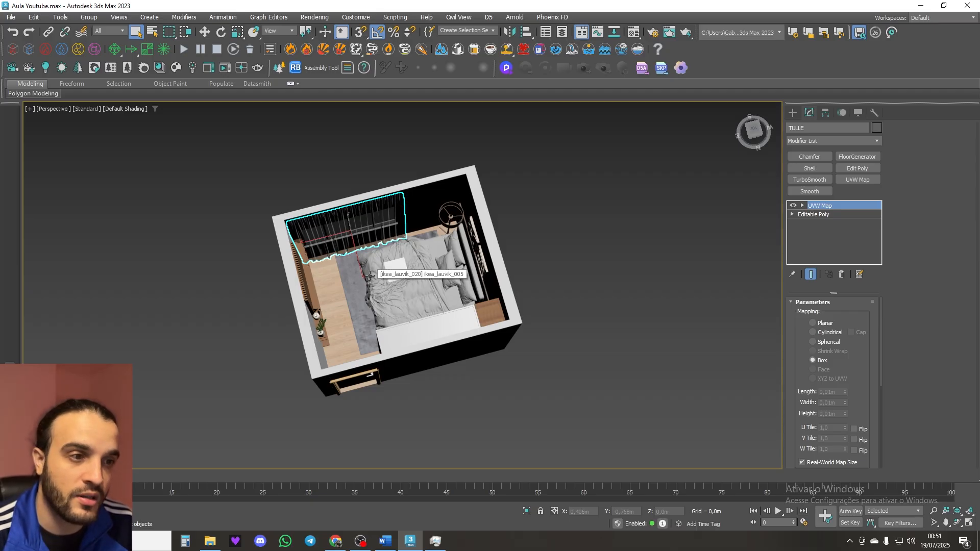
mouse_move(428, 288)
middle_mouse_down()
mouse_move(498, 326)
mouse_move(487, 335)
mouse_move(437, 292)
middle_mouse_up()
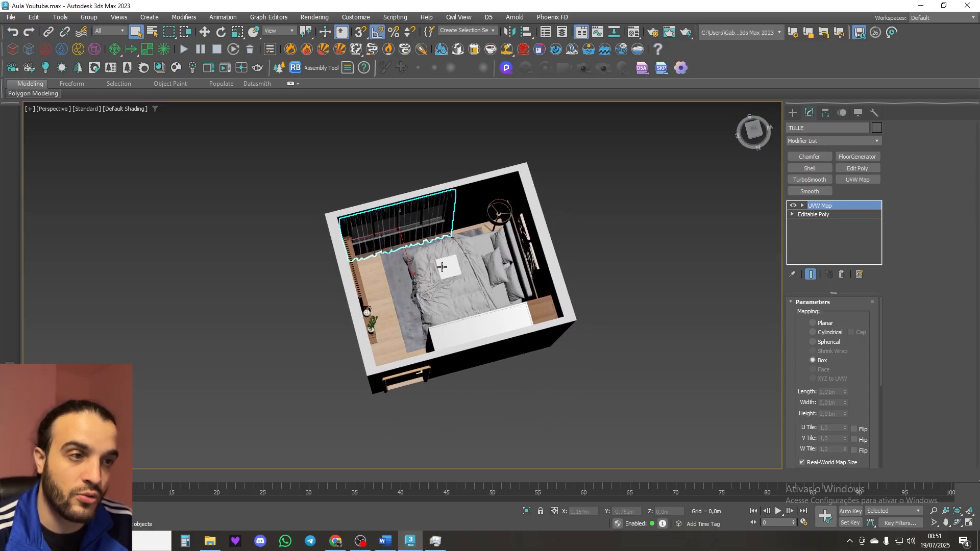
Step: Switch the viewport to the top view with the whole bedroom centred
key("t")
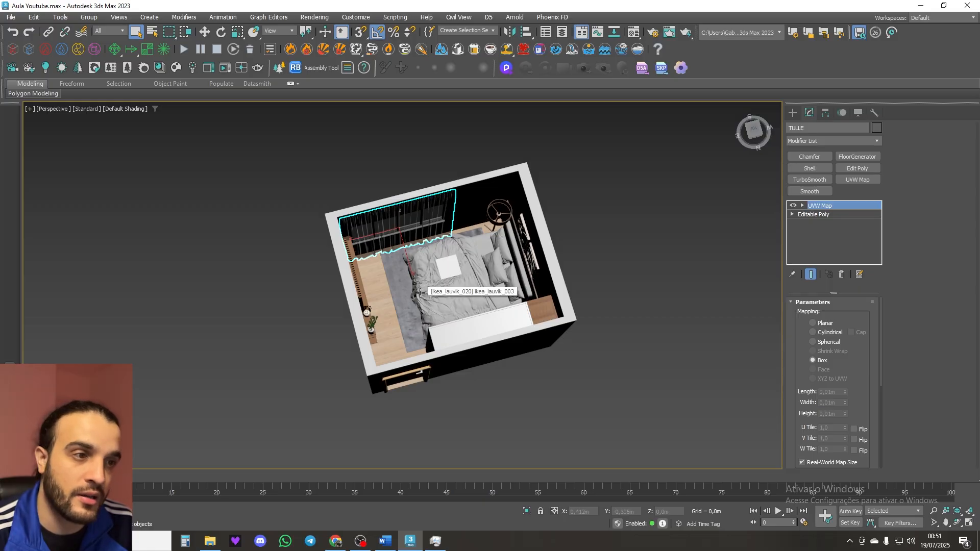
scroll(417, 291, "up", 10)
scroll(414, 295, "down", 6)
scroll(411, 295, "down", 5)
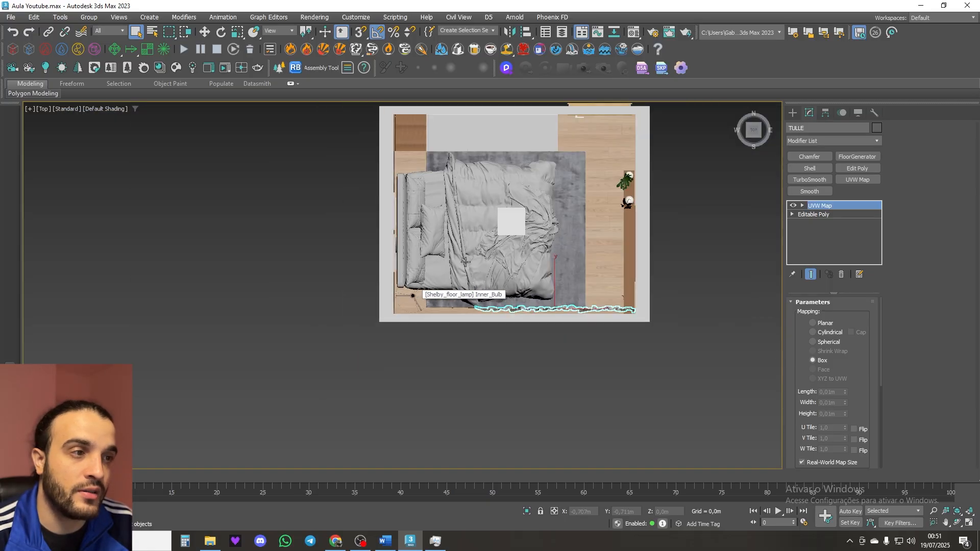
middle_click_drag(411, 295, 356, 348)
scroll(466, 272, "up", 1)
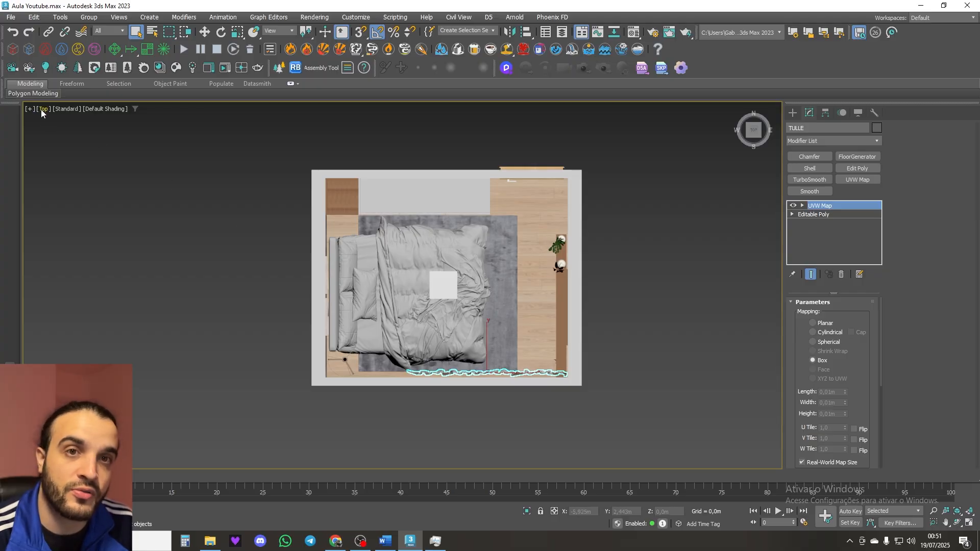
middle_click_drag(538, 279, 508, 287)
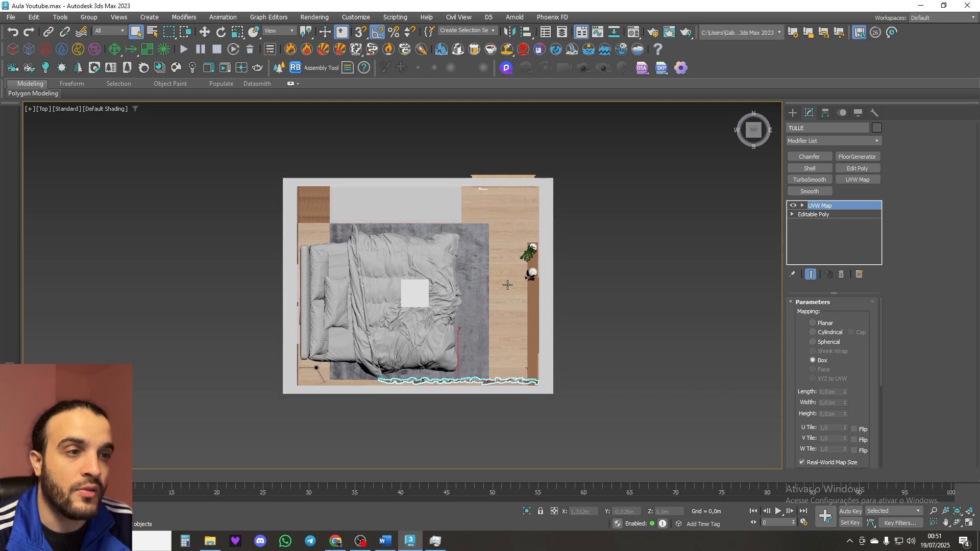
Step: Create a targeted Corona camera outside the wall opposite the headboard, aimed at the bed, with a target distance of about 3.68 m
left_click(10, 70)
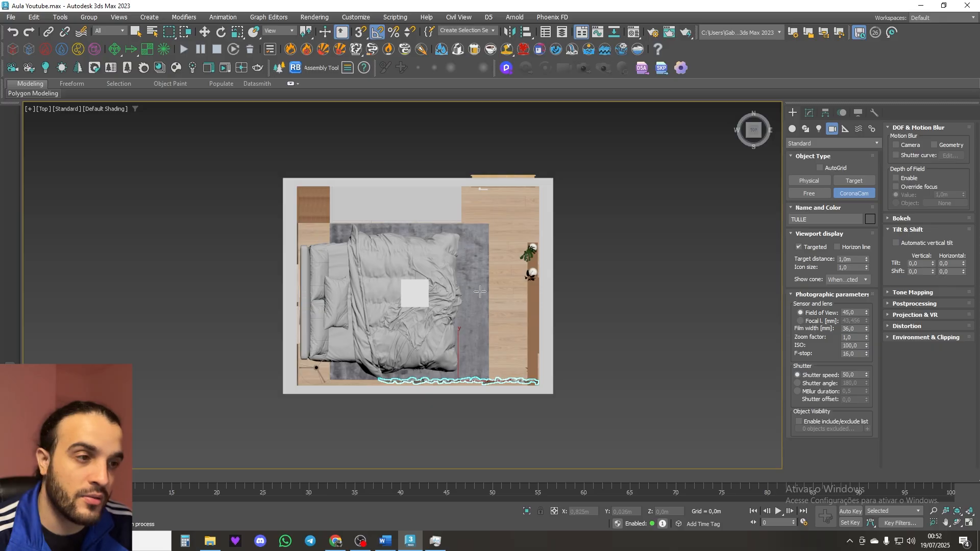
middle_click_drag(500, 293, 484, 294)
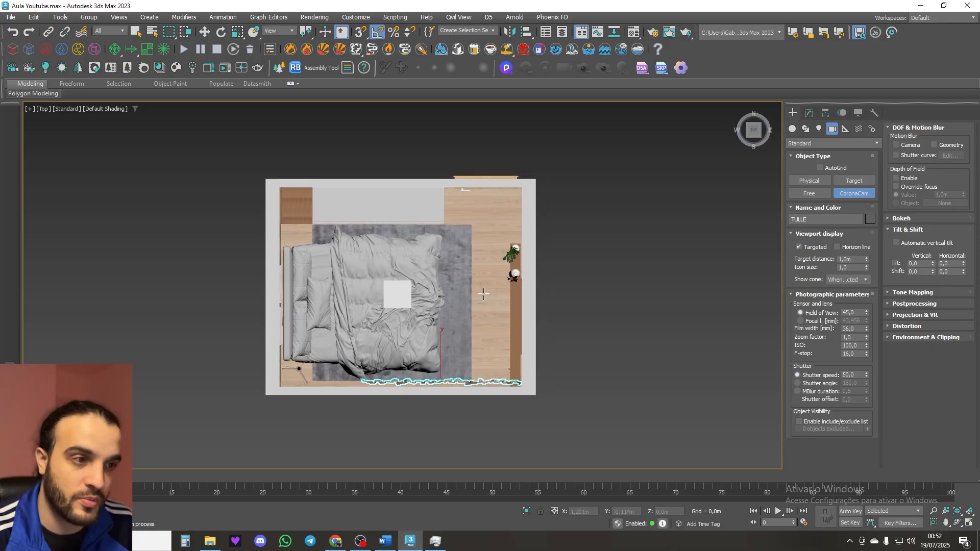
left_click(613, 295)
left_click_drag(613, 295, 358, 292)
middle_click_drag(447, 291, 437, 294)
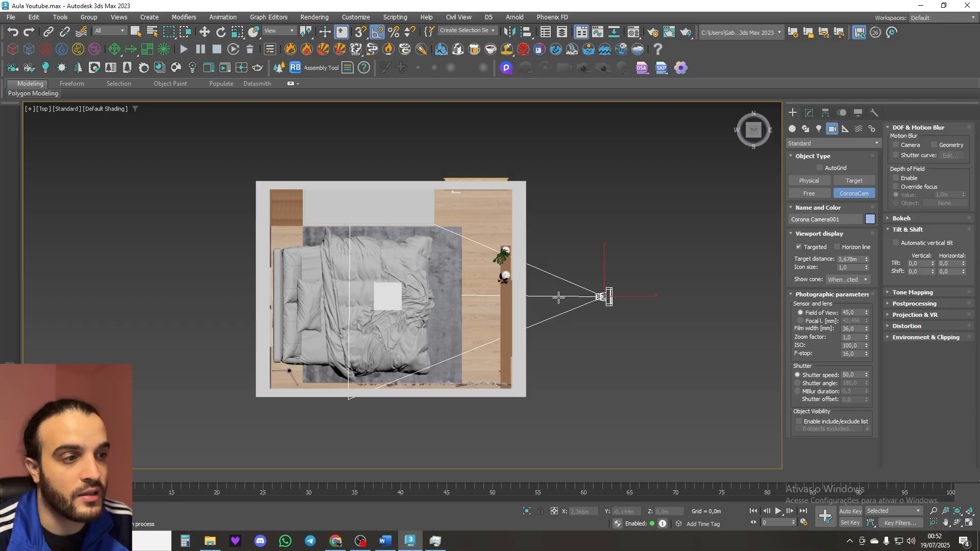
Step: Isolate the new camera and its target in the top view
scroll(575, 296, "up", 5)
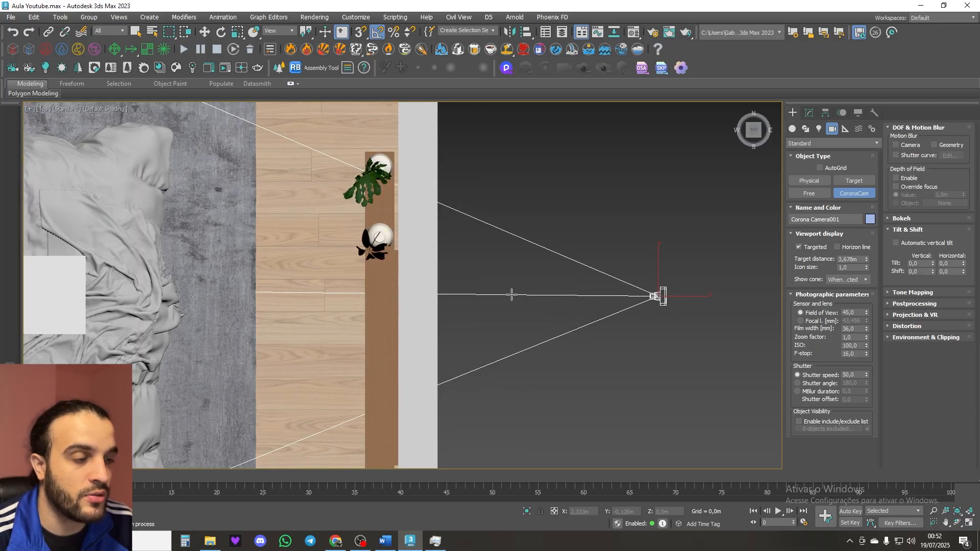
scroll(510, 292, "down", 3)
scroll(403, 277, "down", 2)
middle_click_drag(402, 277, 501, 284)
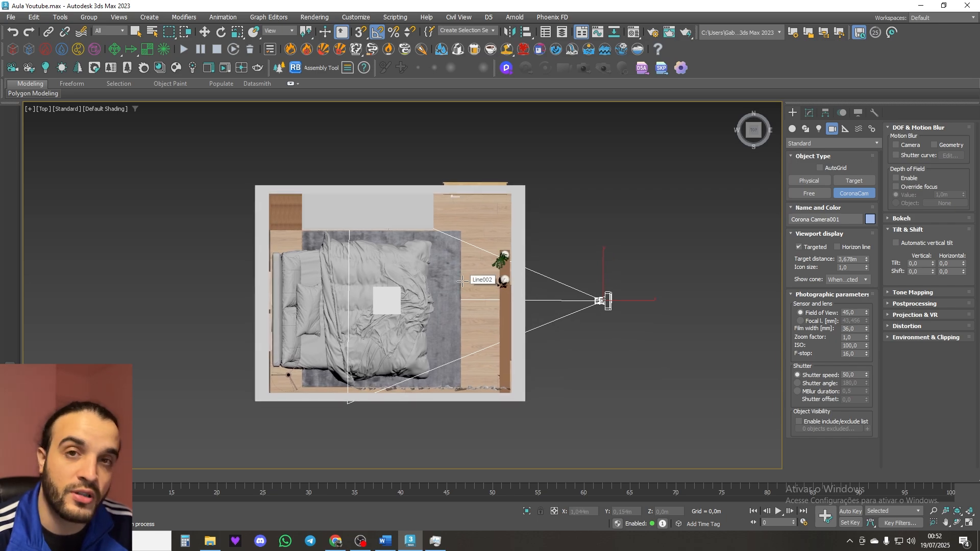
key("alt+q")
scroll(467, 280, "down", 2)
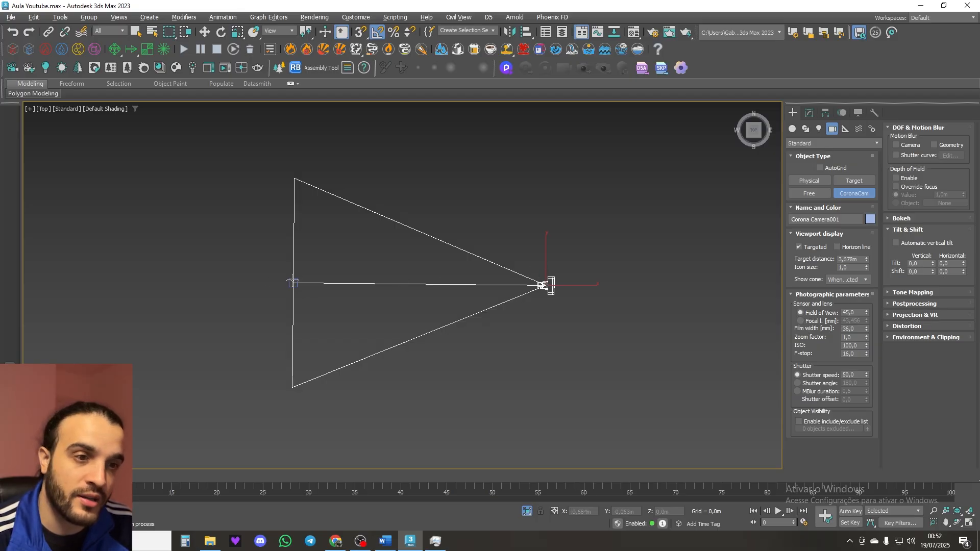
middle_click_drag(293, 280, 291, 281)
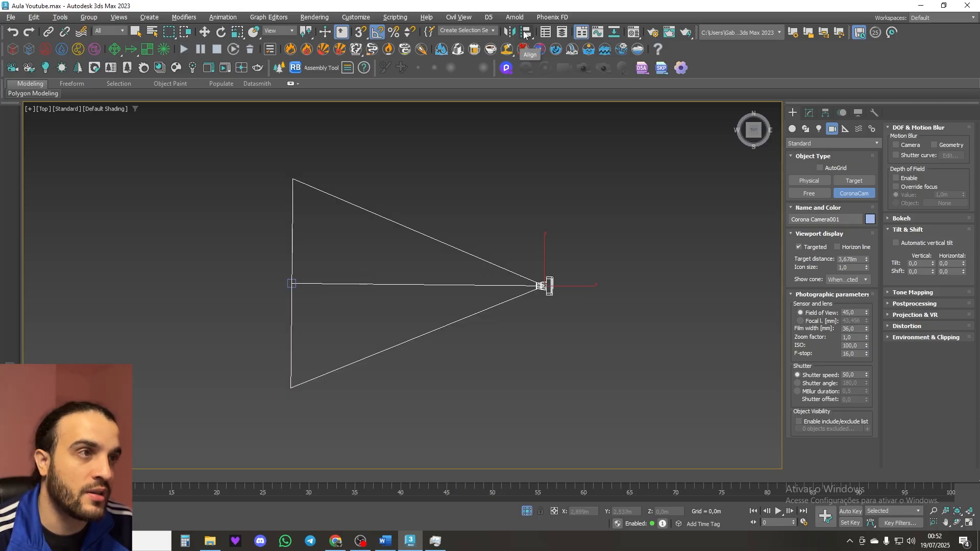
Step: Align the camera's pivot point to its target's pivot point in Y and Z position only, and end the isolation
left_click(527, 34)
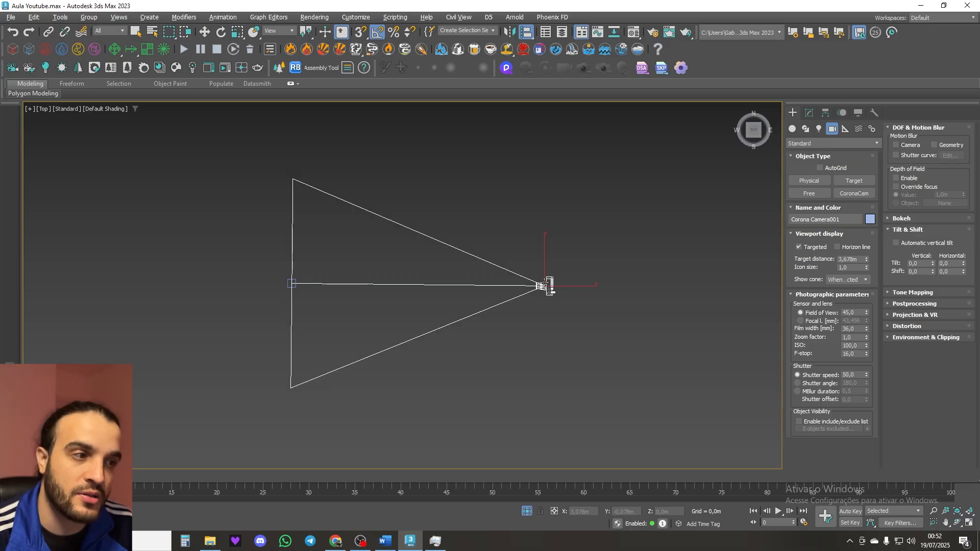
left_click(294, 281)
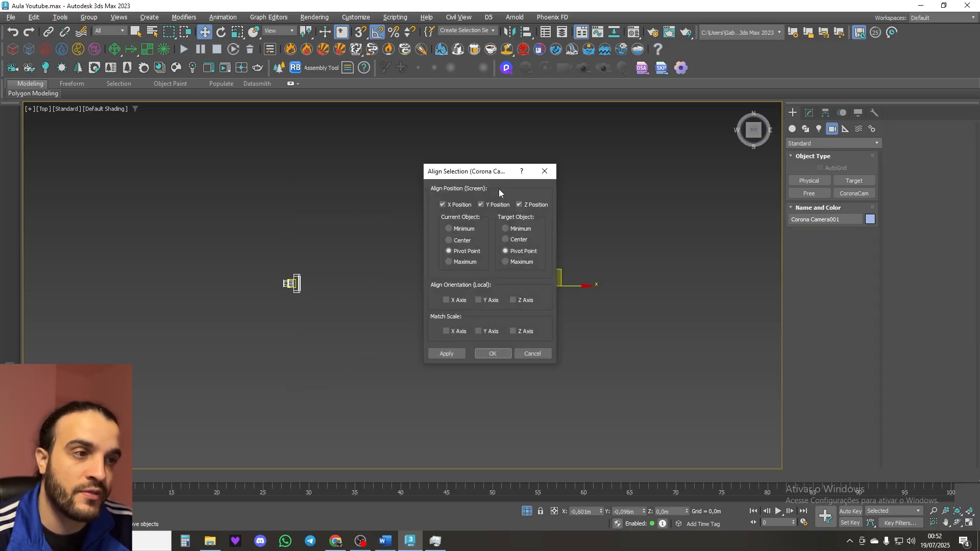
left_click_drag(461, 171, 618, 169)
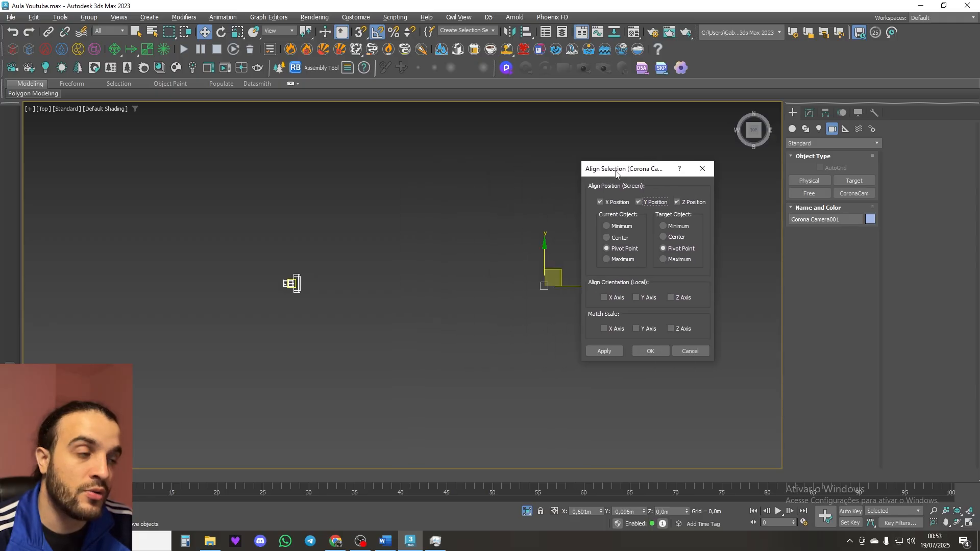
left_click(601, 202)
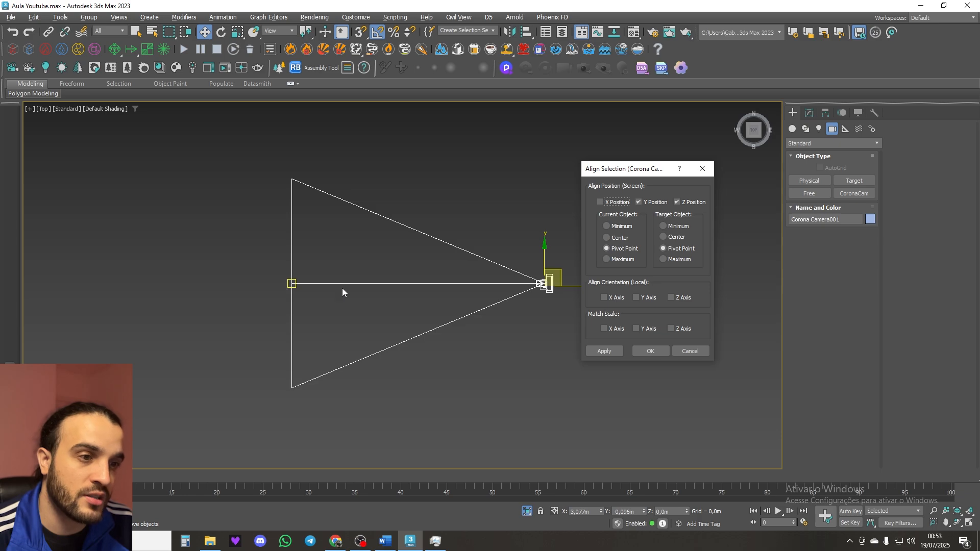
left_click(604, 351)
left_click(645, 351)
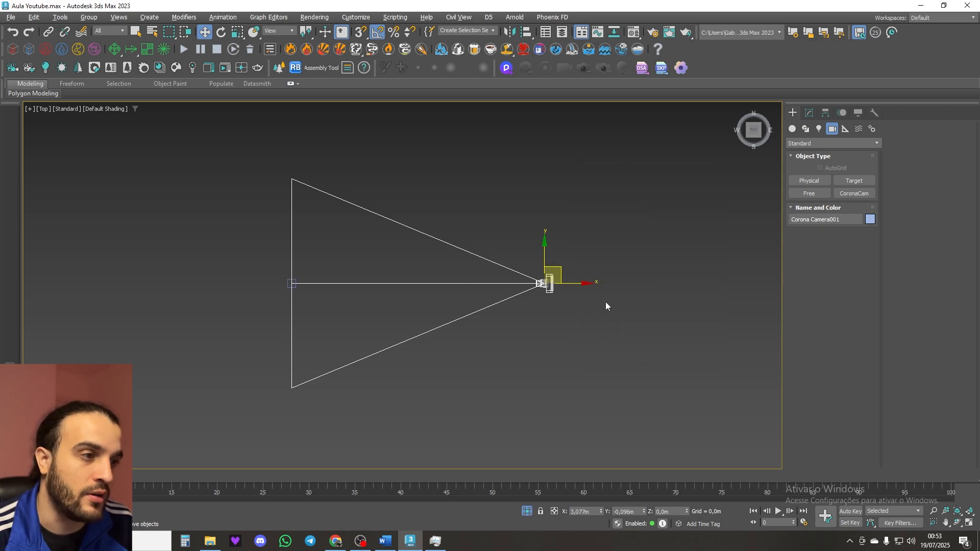
left_click(528, 511)
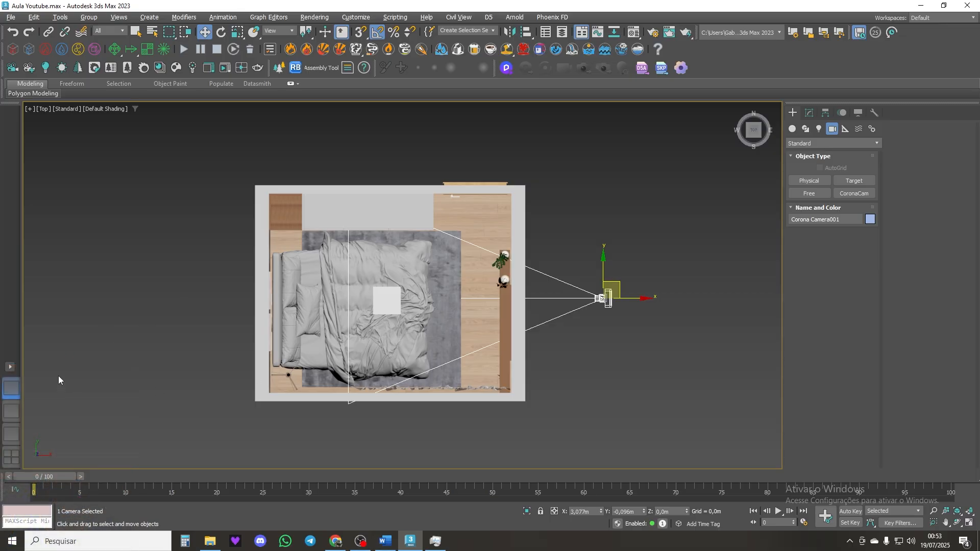
Step: Change the viewport layout to two side-by-side views
left_click(9, 367)
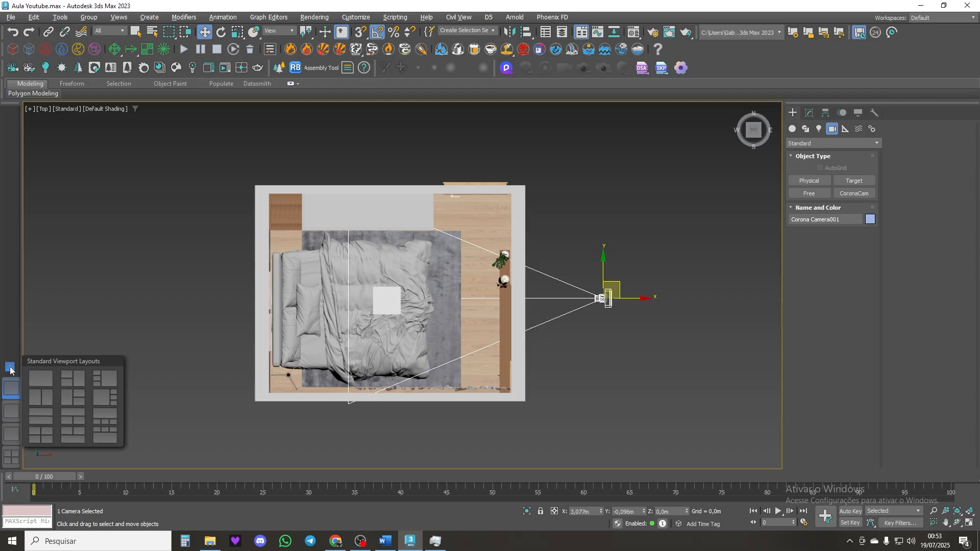
left_click(40, 396)
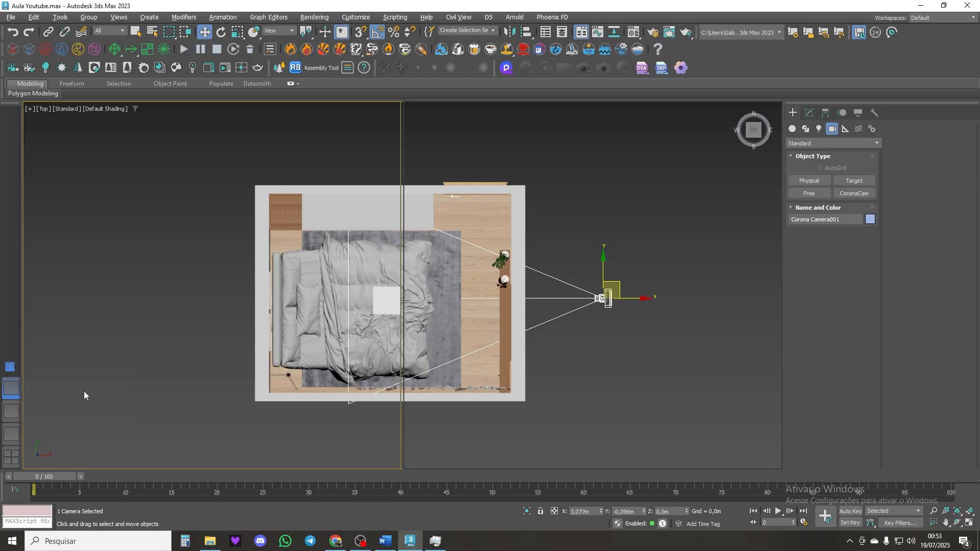
scroll(390, 295, "down", 3)
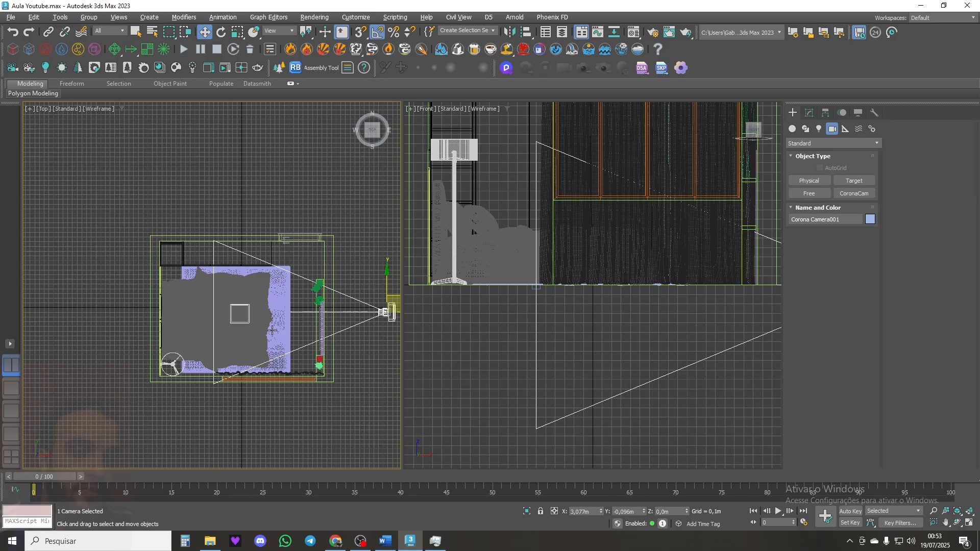
Step: Show the Corona camera's view with safe frames in the Front viewport and raise the camera to about 0.84 m, framing the bed
middle_click_drag(389, 308, 230, 284)
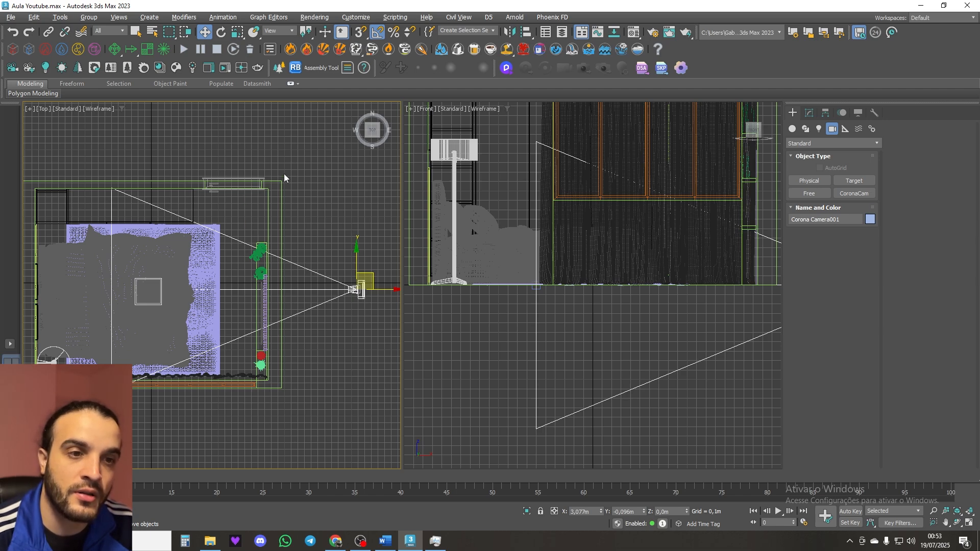
middle_click_drag(253, 257, 243, 255)
scroll(243, 255, "down", 2)
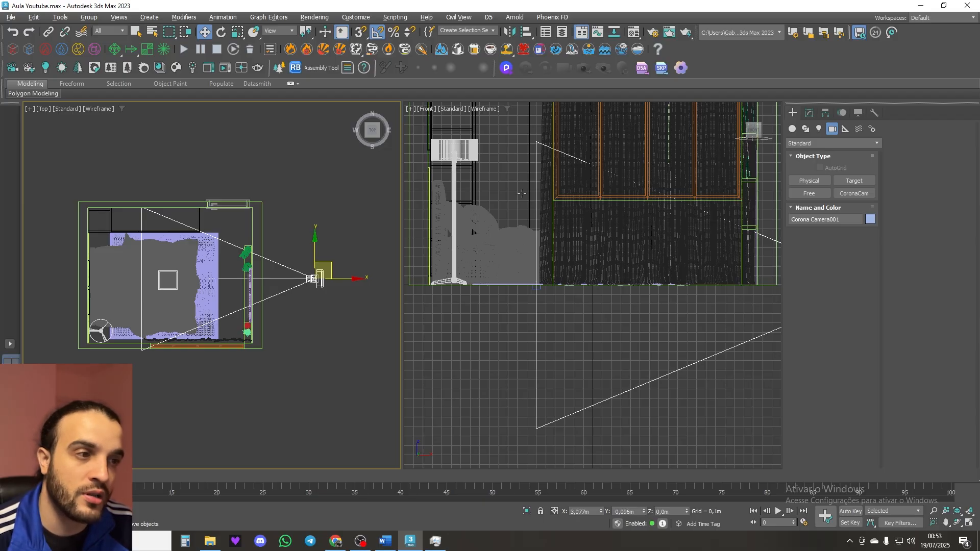
right_click(528, 199)
key("c")
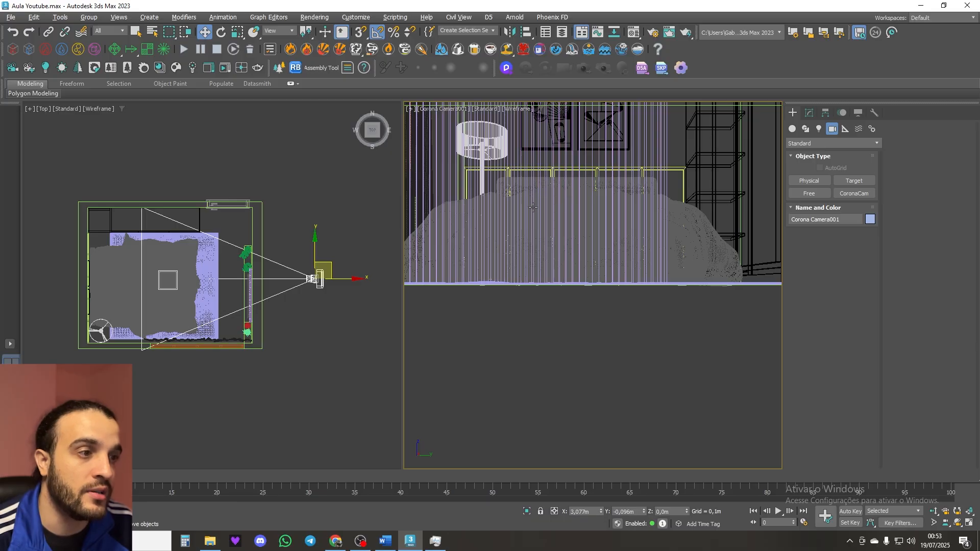
middle_click_drag(541, 210, 577, 324)
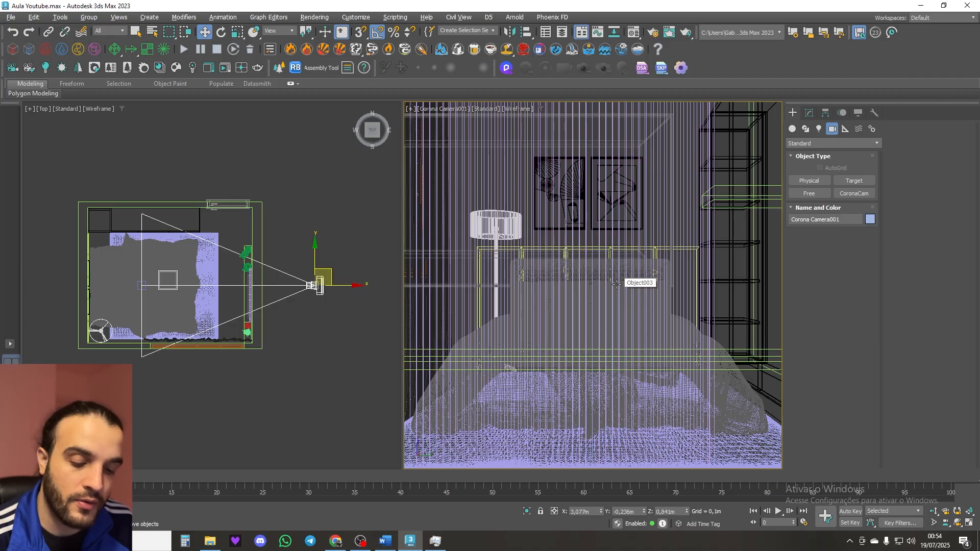
key("shift+f")
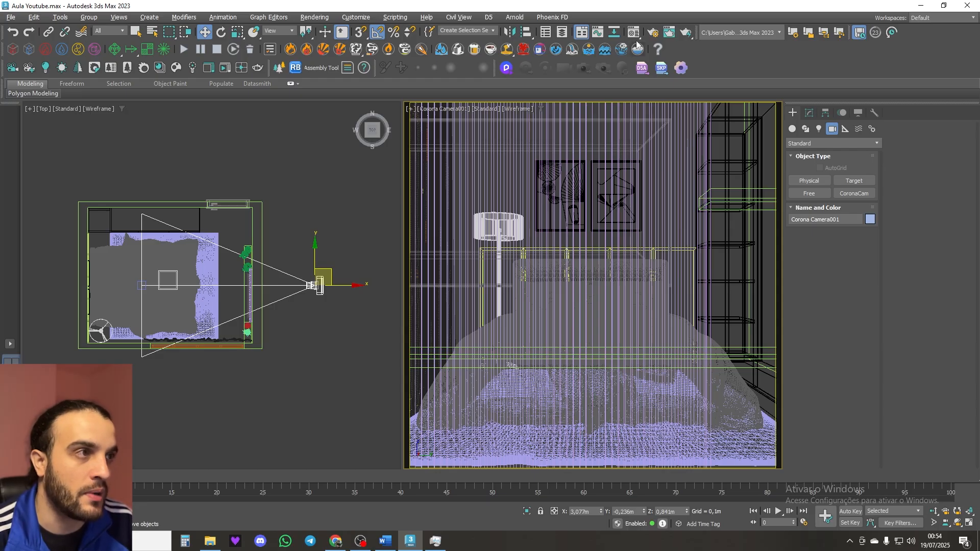
Step: Check the render output width, height and image aspect lock in the Render Setup
left_click(652, 33)
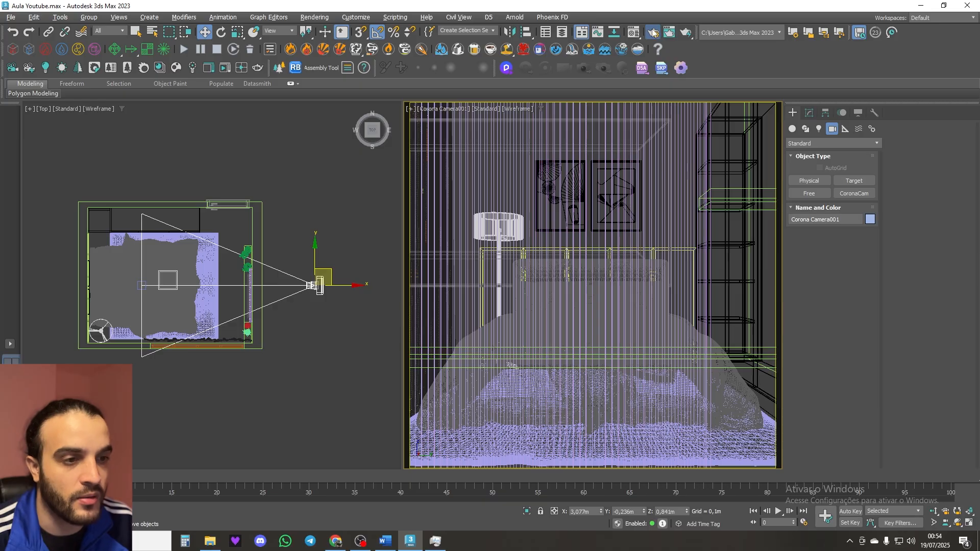
left_click_drag(644, 138, 656, 119)
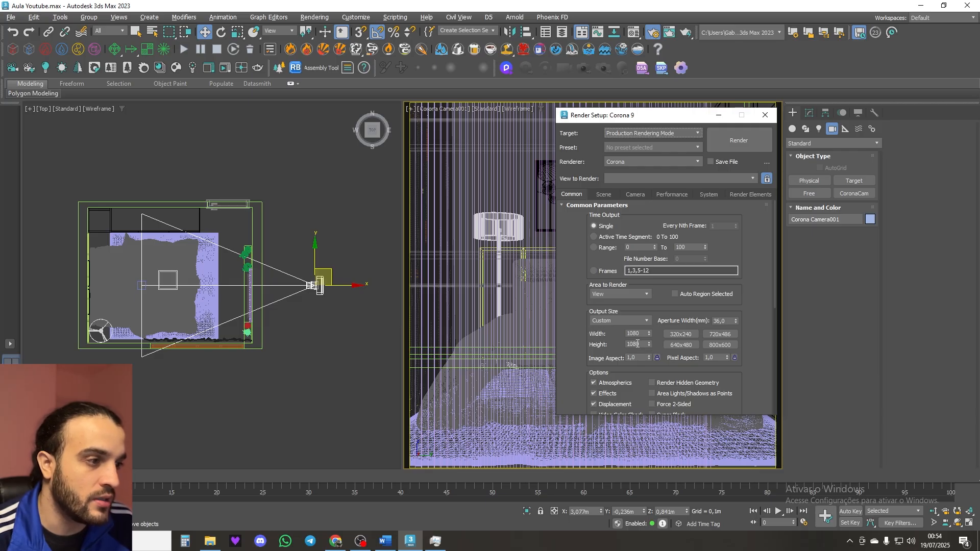
left_click_drag(643, 333, 623, 343)
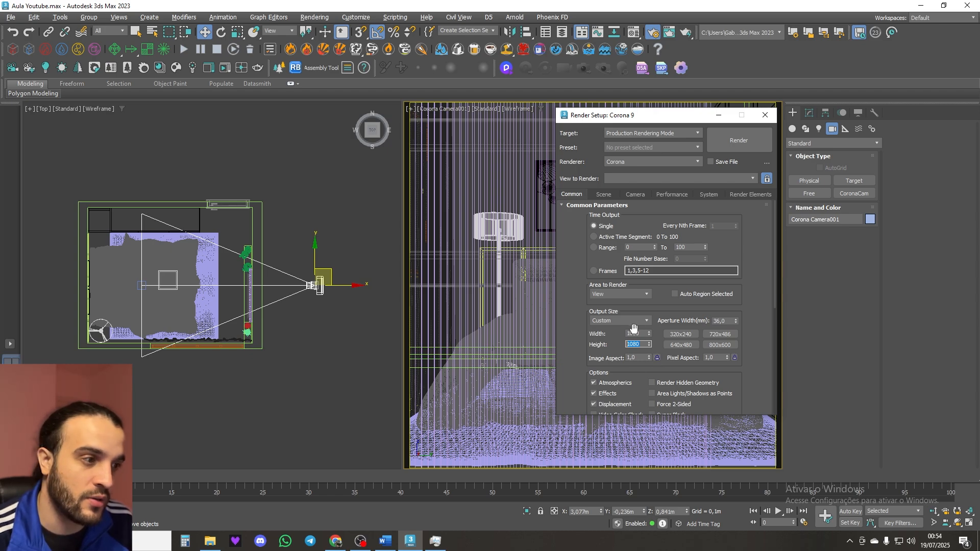
left_click(642, 334)
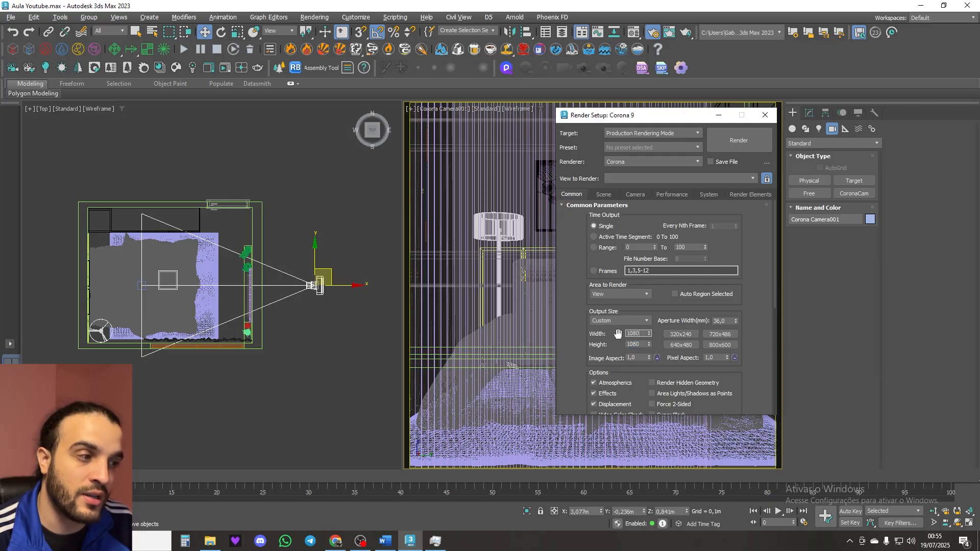
left_click(657, 357)
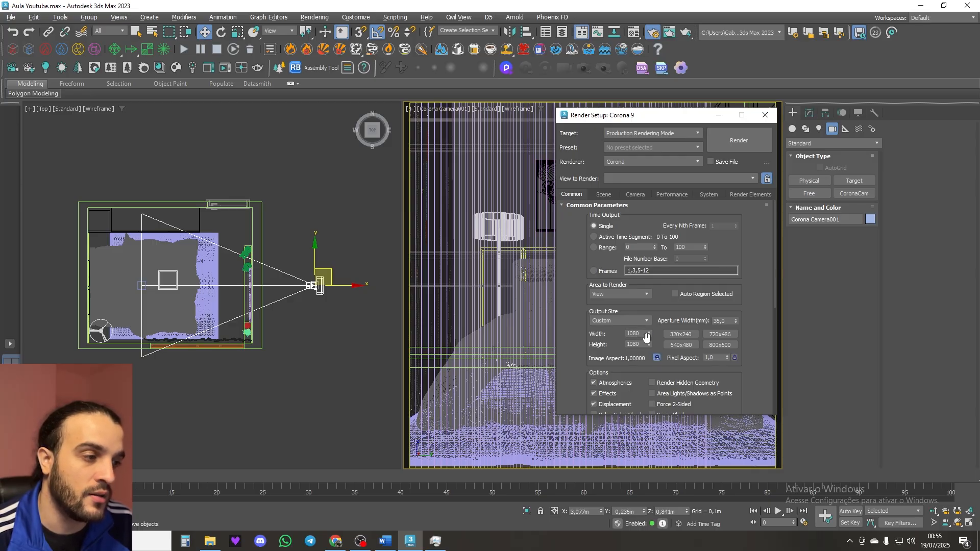
left_click(657, 359)
key("Escape")
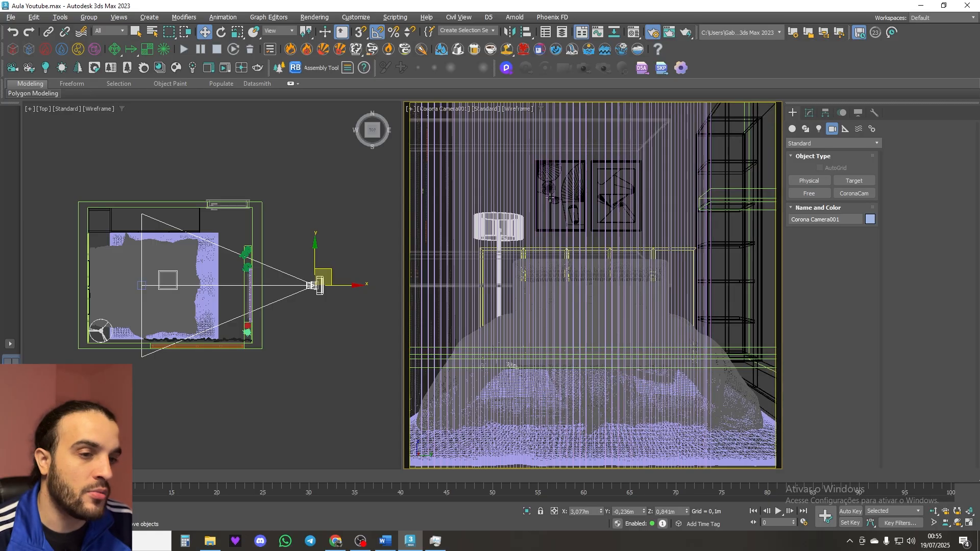
Step: Enable camera clipping for the Corona camera and show its clipping planes in the viewport
right_click(213, 276)
left_click(328, 233)
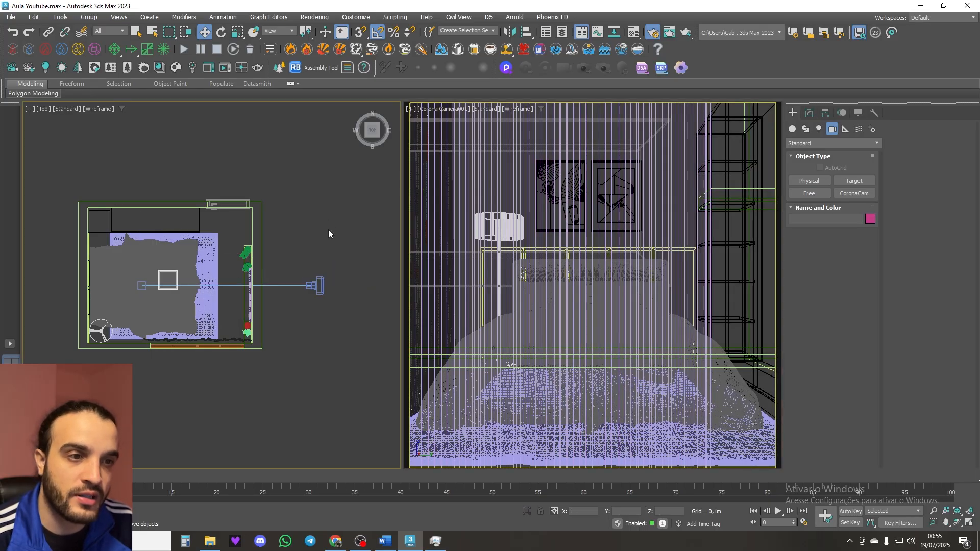
scroll(326, 288, "up", 3)
left_click(317, 285)
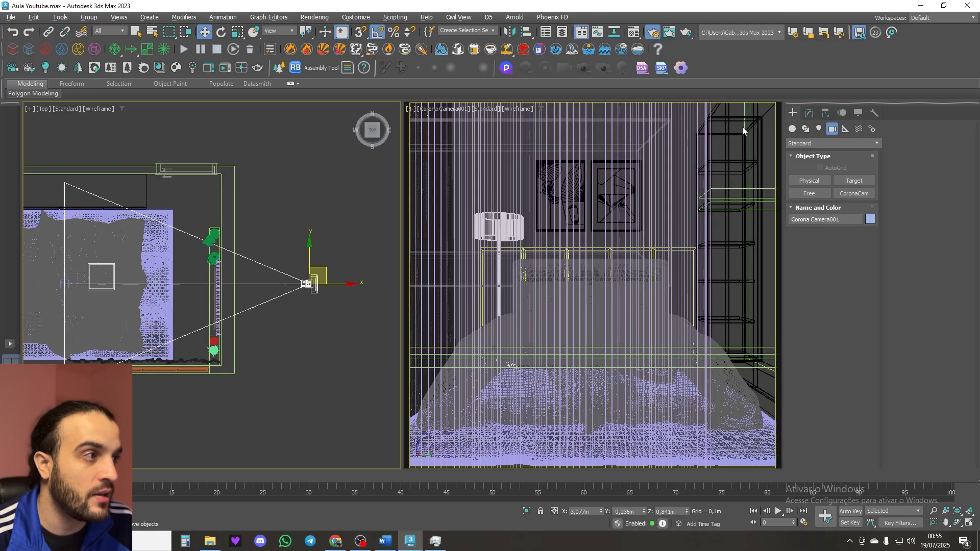
left_click(808, 114)
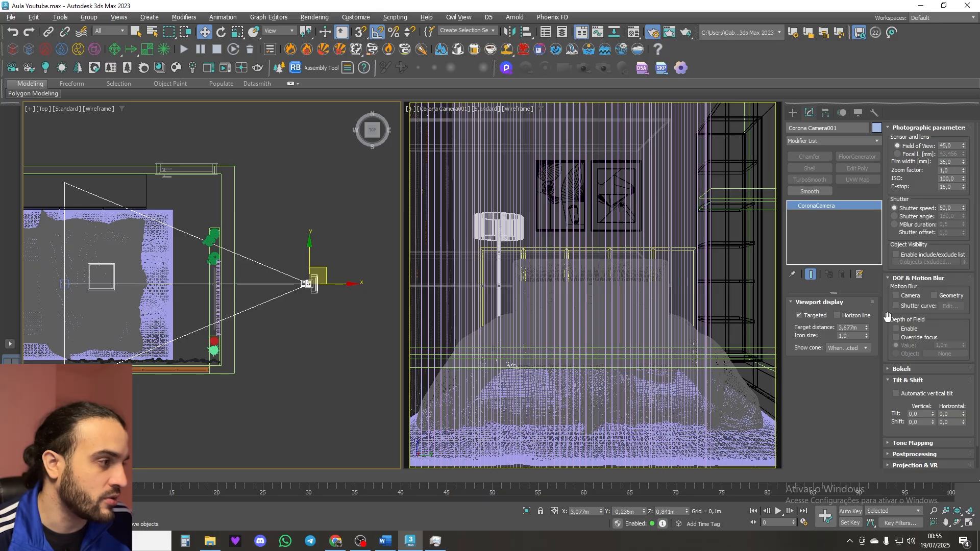
scroll(887, 321, "down", 1)
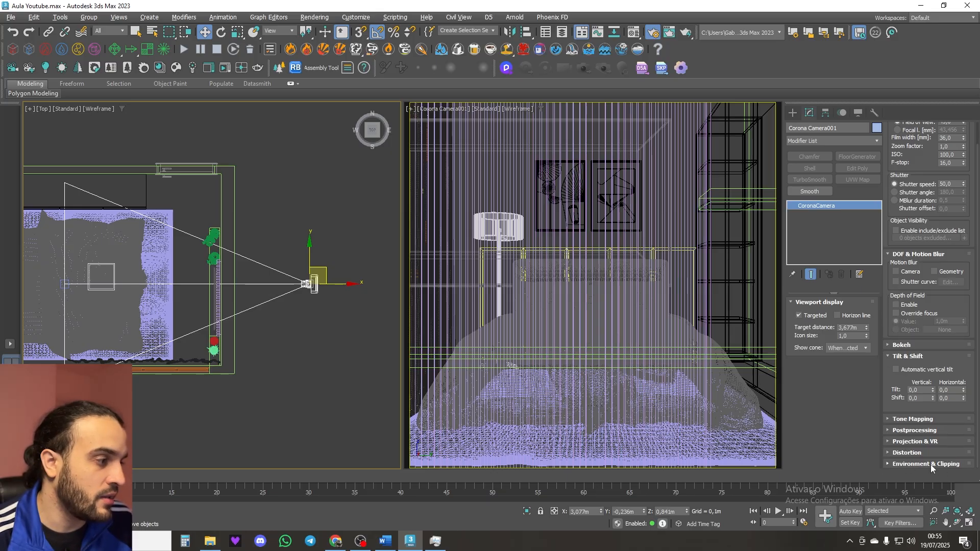
left_click(907, 463)
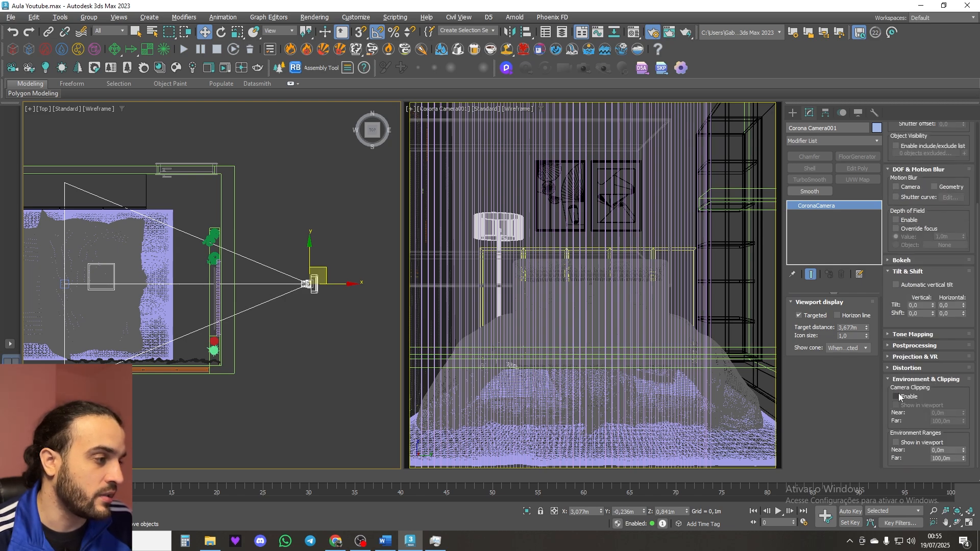
left_click(896, 396)
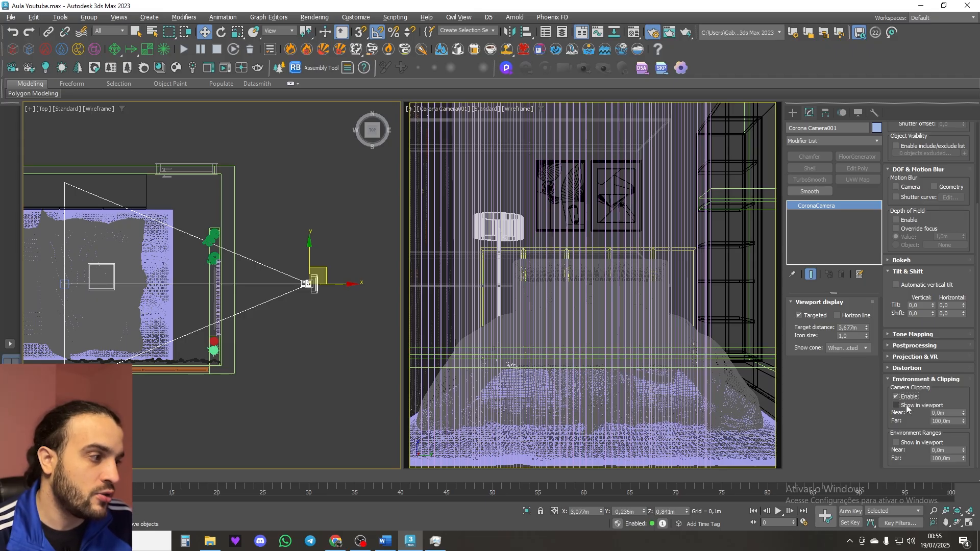
left_click(896, 405)
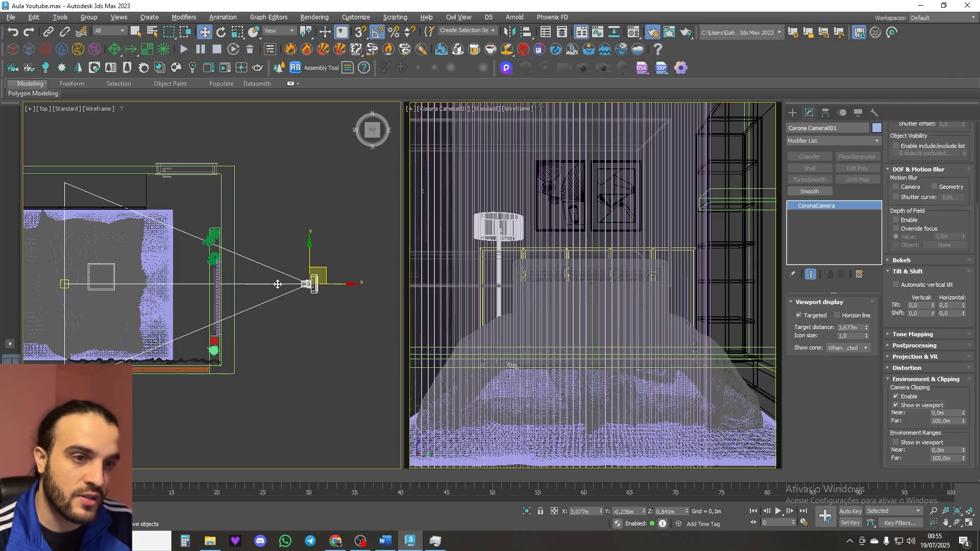
Step: Set the camera's near clipping distance to 1 m
middle_click_drag(278, 286, 315, 288)
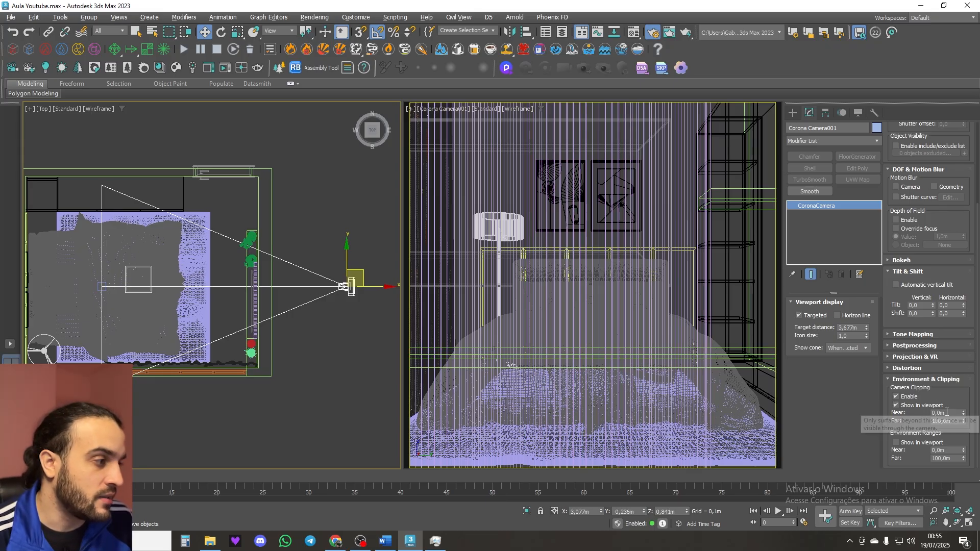
left_click_drag(963, 412, 957, 330)
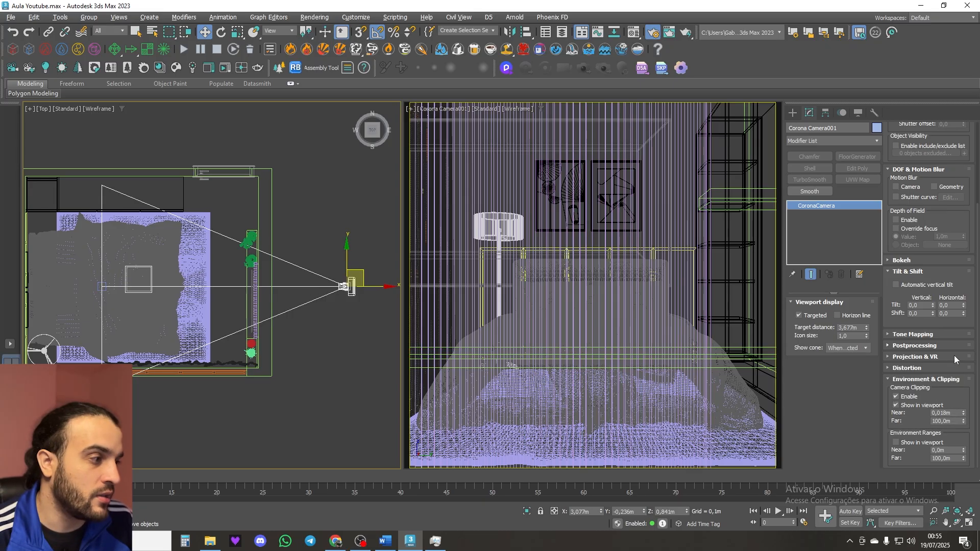
left_click(956, 414)
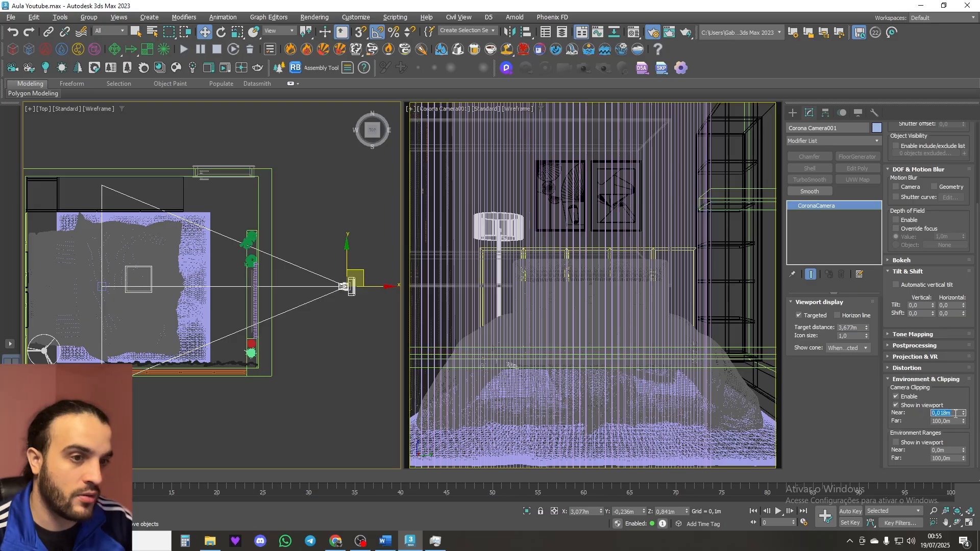
type("1")
key("Return")
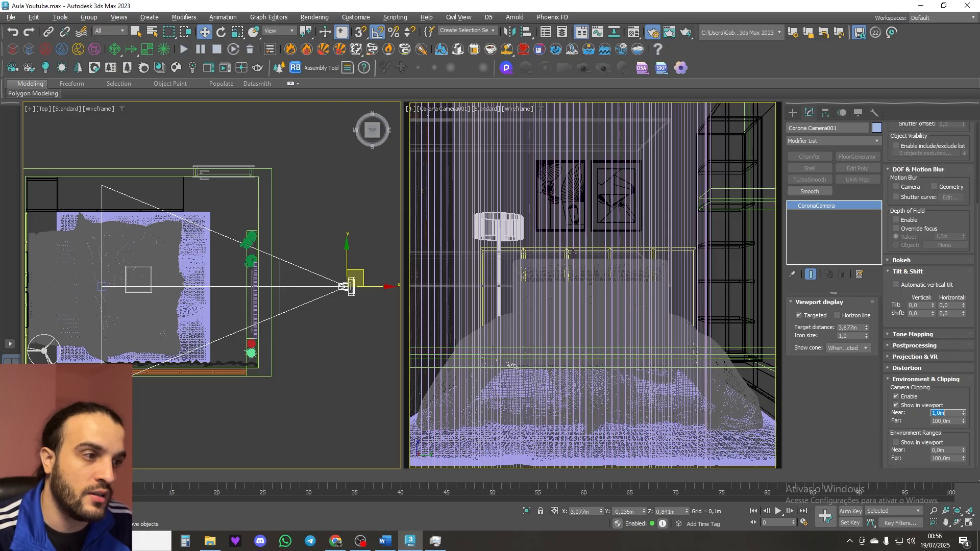
Step: Switch the camera view to default shading and increase the near clipping distance to 1.54 m to cut through the wall
key("F3")
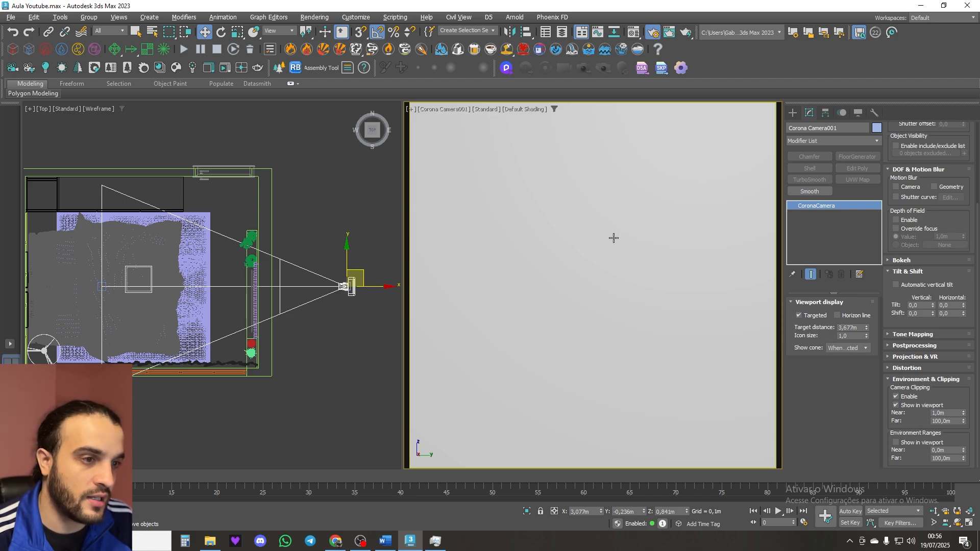
left_click(963, 410)
left_click_drag(963, 411, 959, 387)
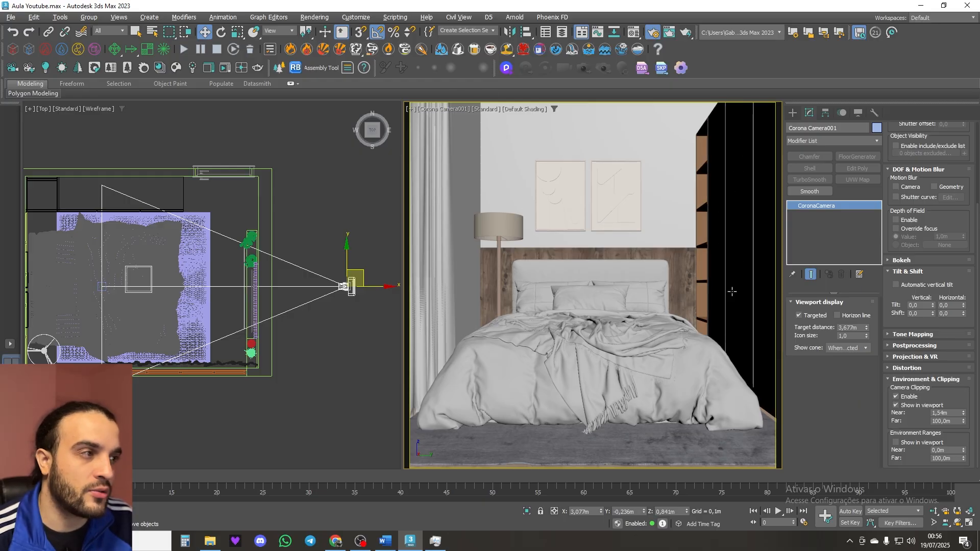
Step: Set the camera viewport's lighting to 2 Default Lights in its viewport settings
left_click(525, 110)
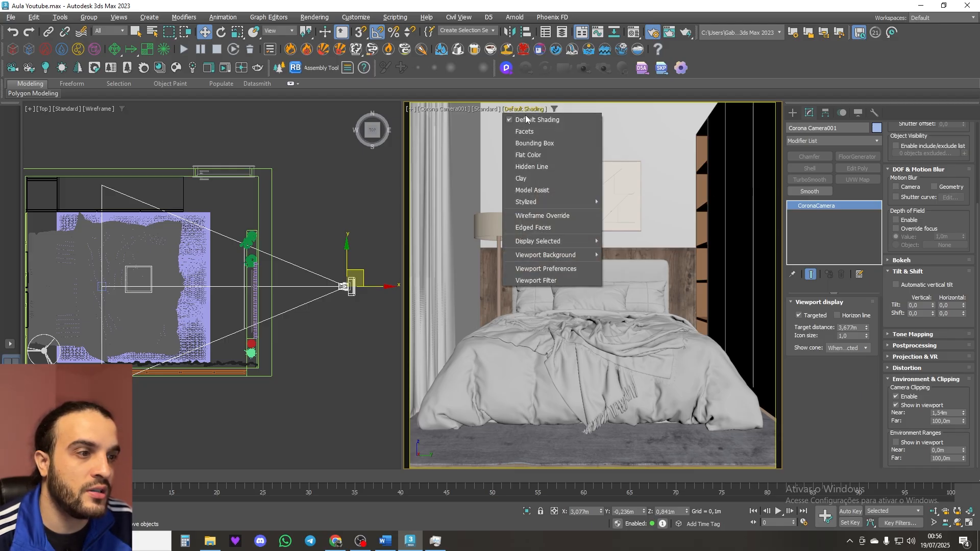
left_click(540, 268)
left_click(488, 89)
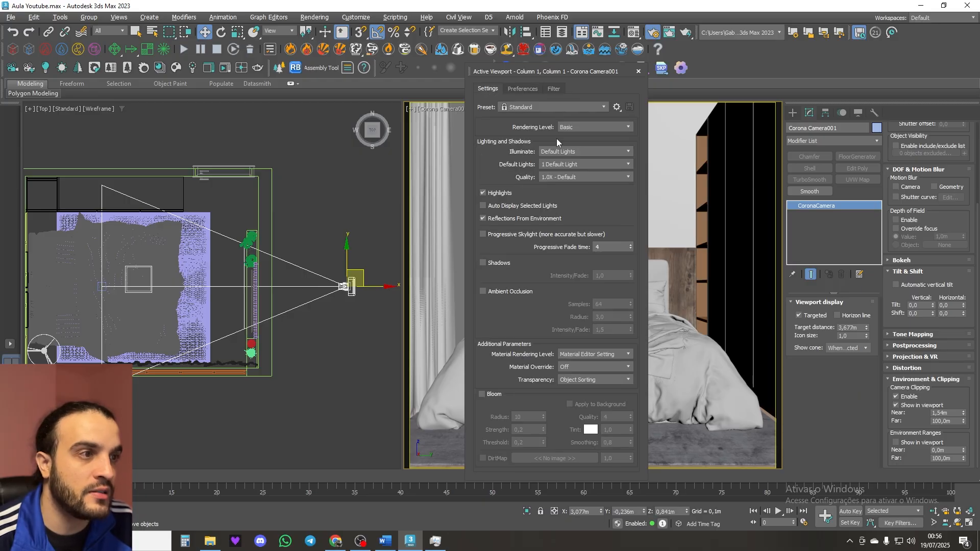
left_click(556, 165)
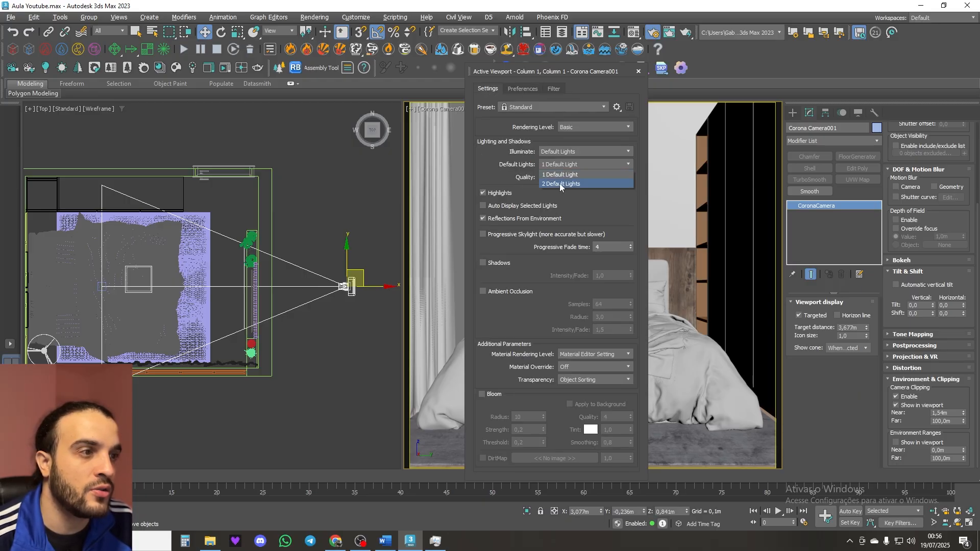
left_click(551, 184)
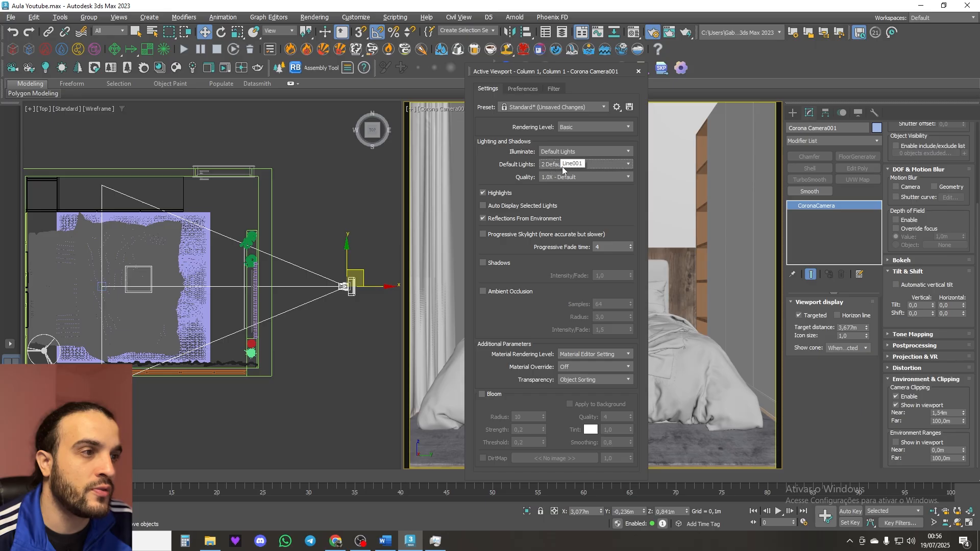
left_click(637, 71)
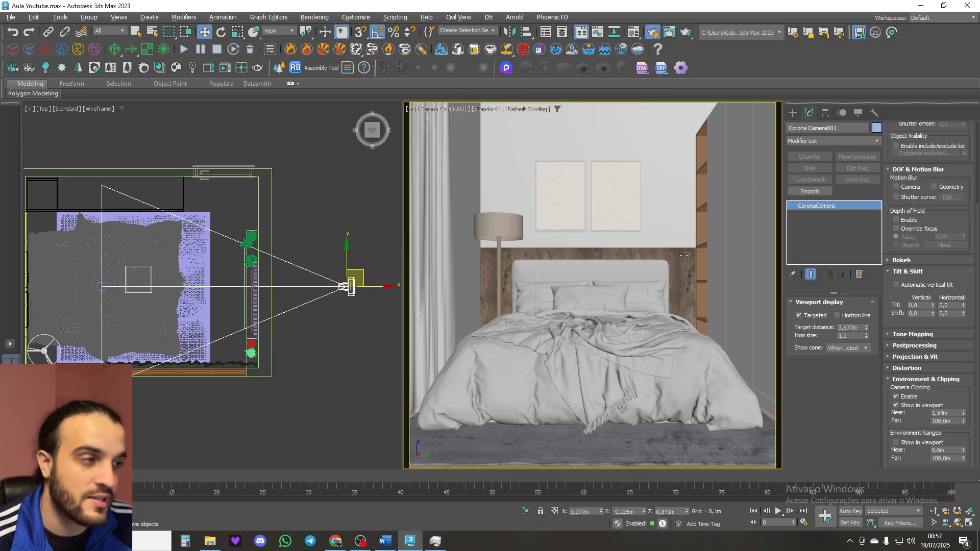
Step: Fine-tune the camera's near clipping distance to 1.616 m so the plane clears the green vases beside the wall
scroll(243, 246, "up", 5)
scroll(243, 246, "up", 3)
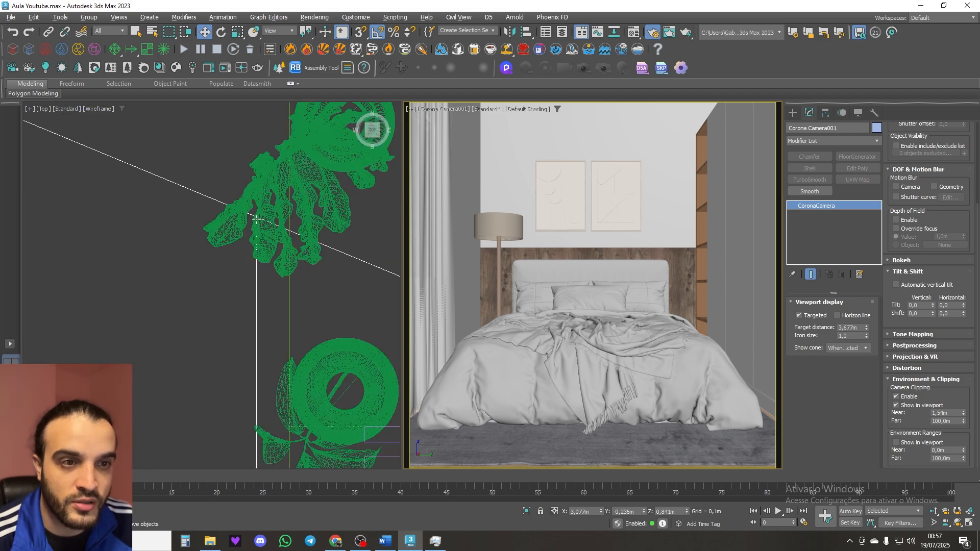
scroll(265, 177, "down", 6)
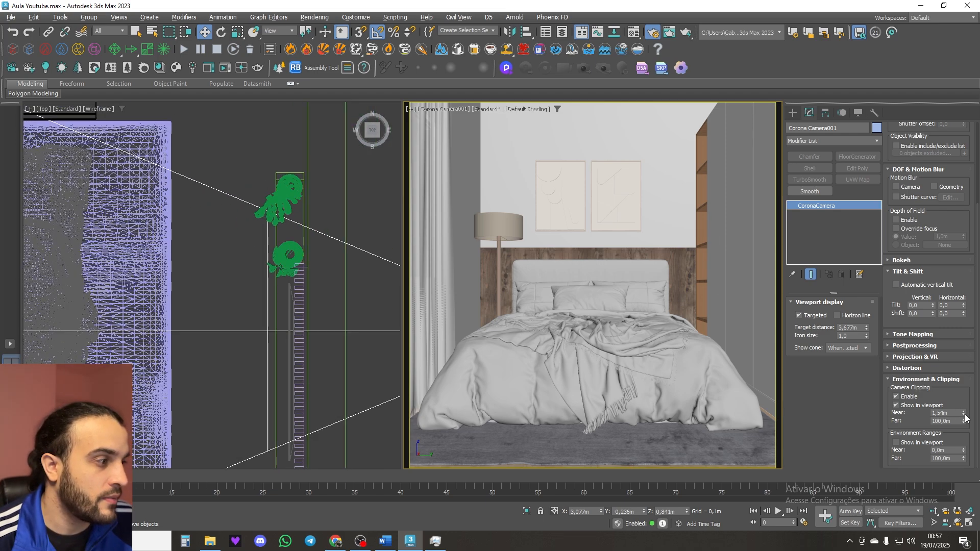
mouse_move(964, 413)
left_mouse_down()
mouse_move(964, 392)
mouse_move(965, 411)
left_mouse_up()
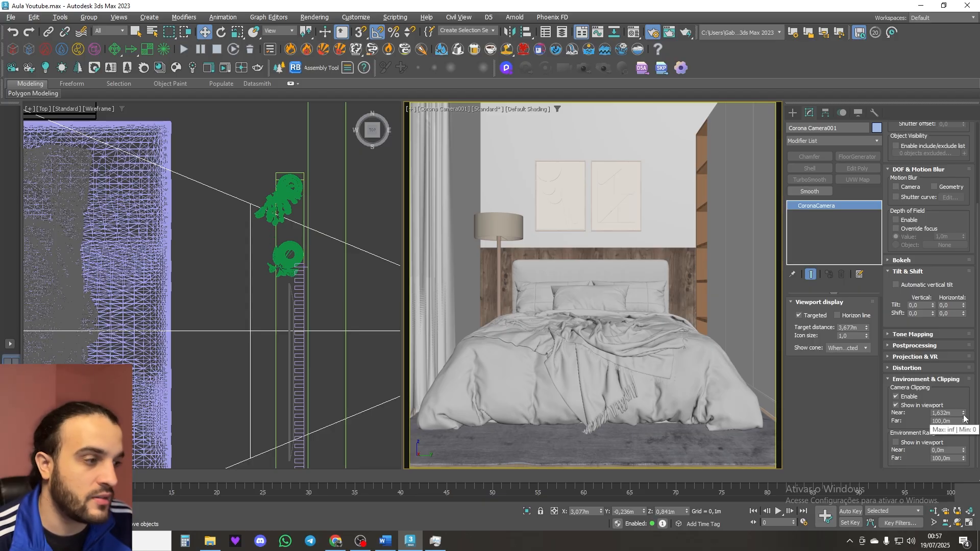
left_click_drag(964, 413, 964, 416)
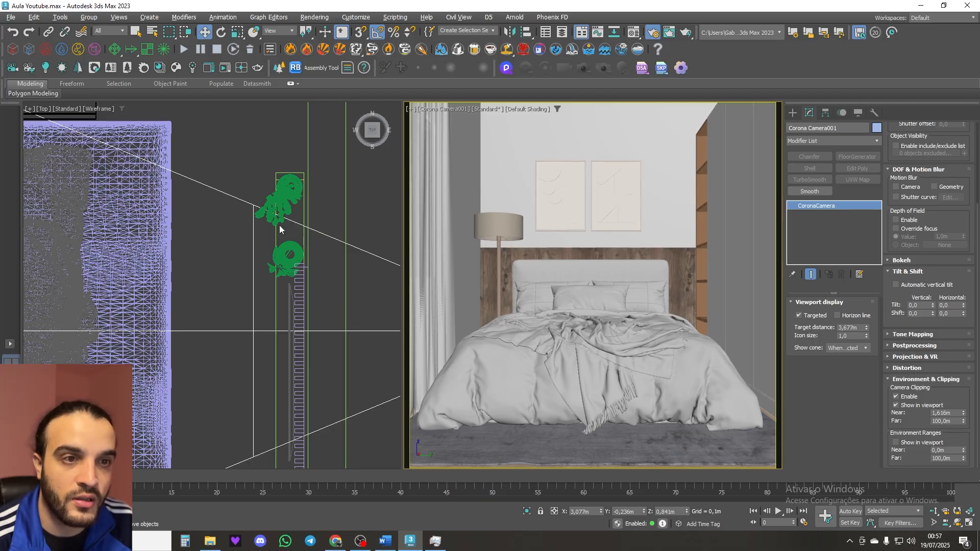
scroll(280, 225, "up", 5)
scroll(243, 211, "down", 5)
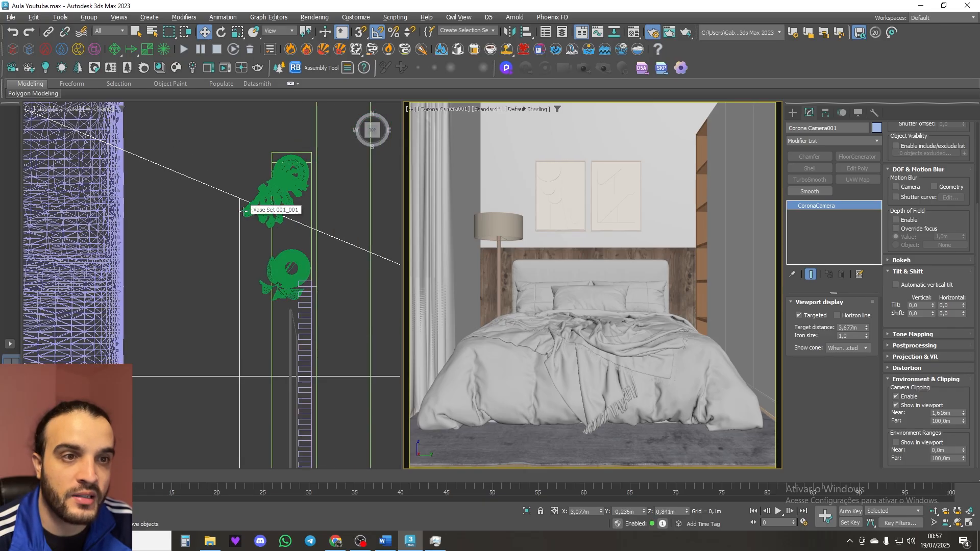
scroll(246, 263, "down", 3)
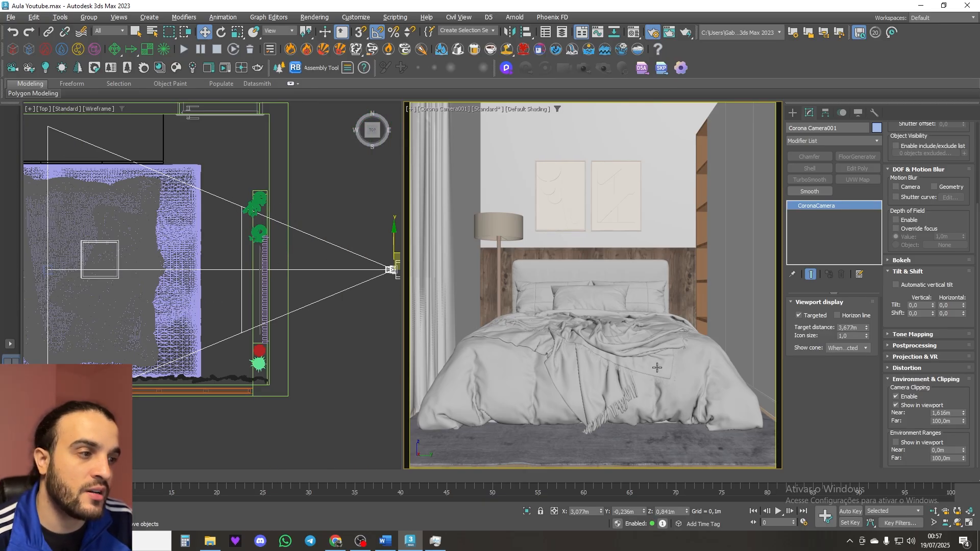
Step: Unhide all hidden objects in the scene
scroll(924, 205, "up", 5)
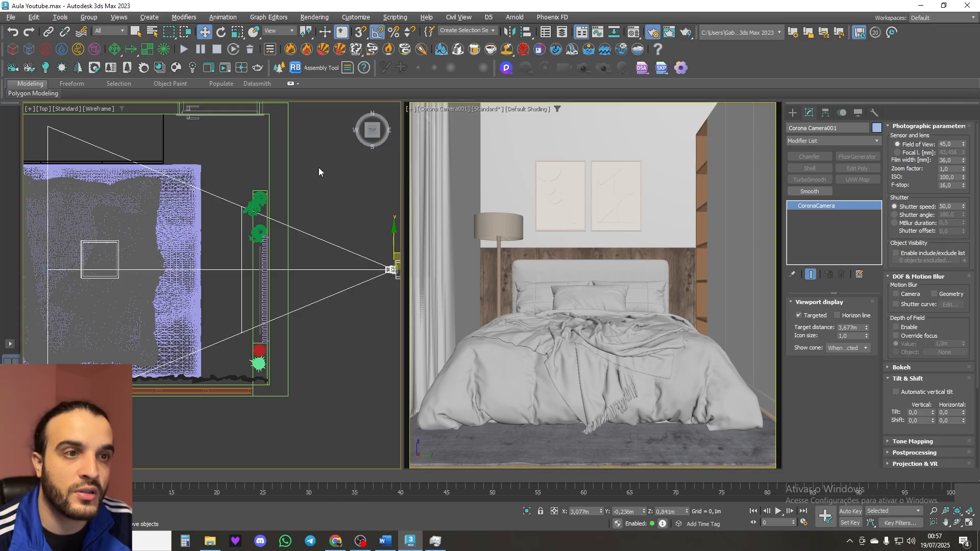
right_click(320, 203)
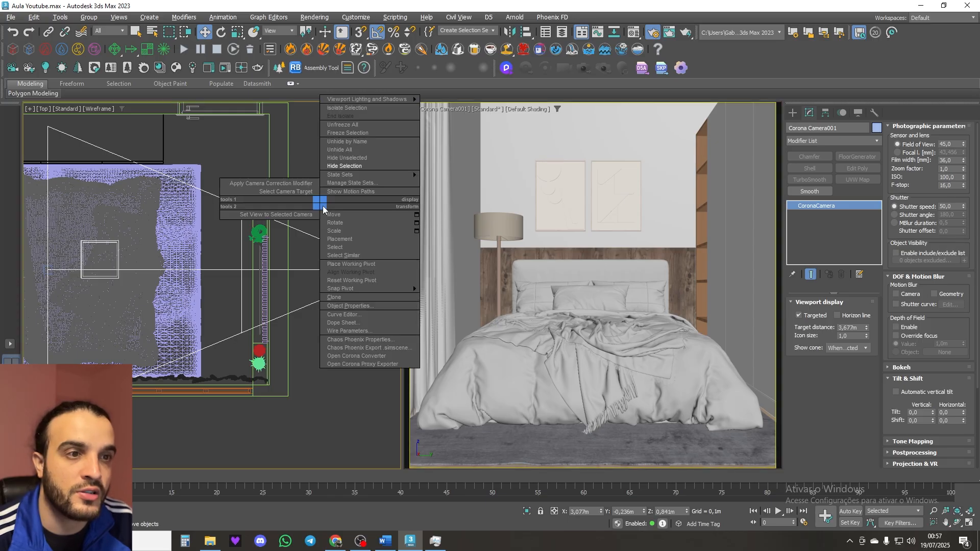
left_click(352, 150)
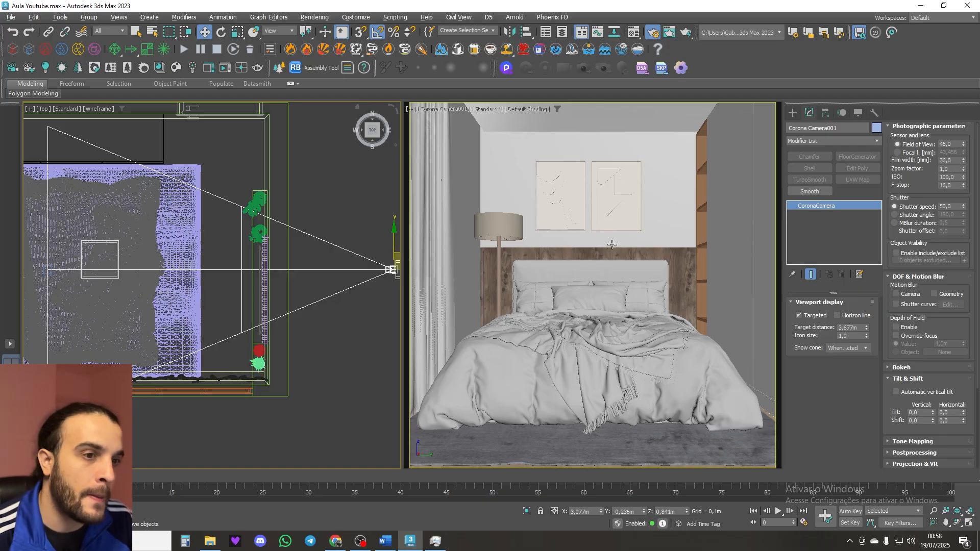
Step: Try raising the camera target to a height of about 1.1 m, and undo the move
left_click(46, 271)
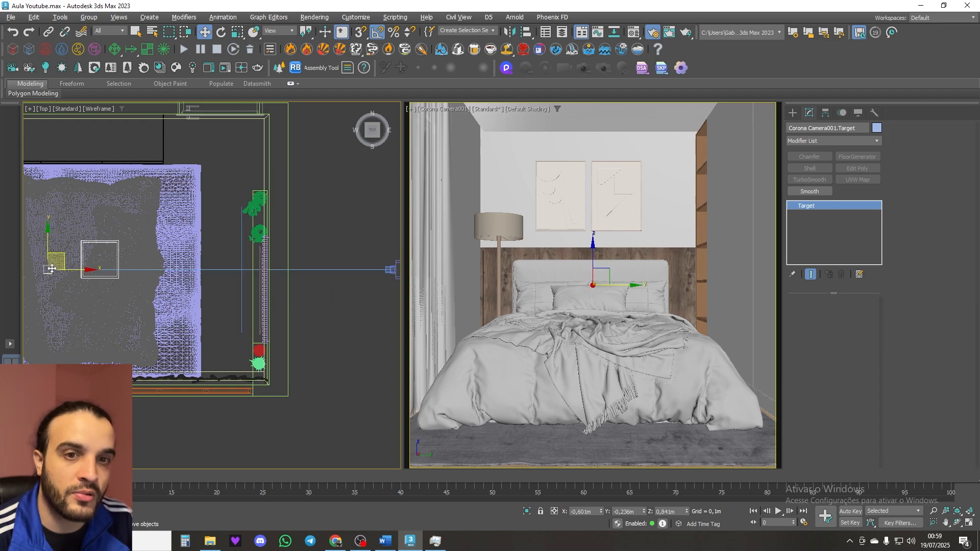
middle_click_drag(126, 281, 159, 228, "alt")
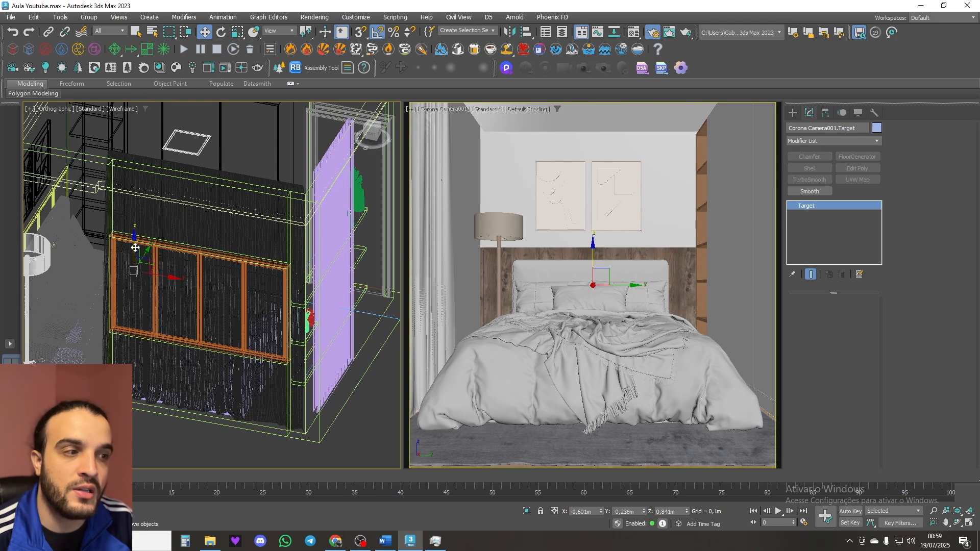
left_click_drag(134, 248, 134, 229)
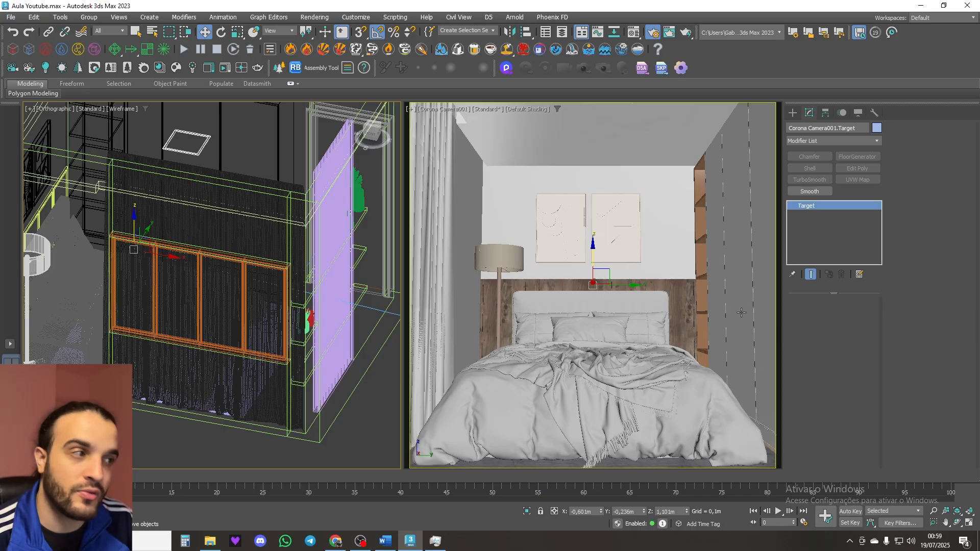
middle_click_drag(200, 260, 205, 261)
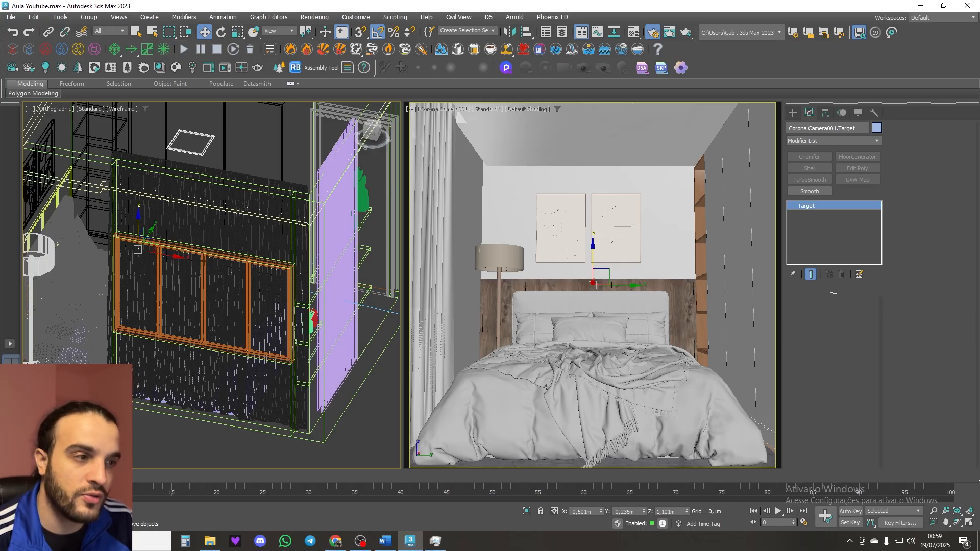
key("ctrl+z")
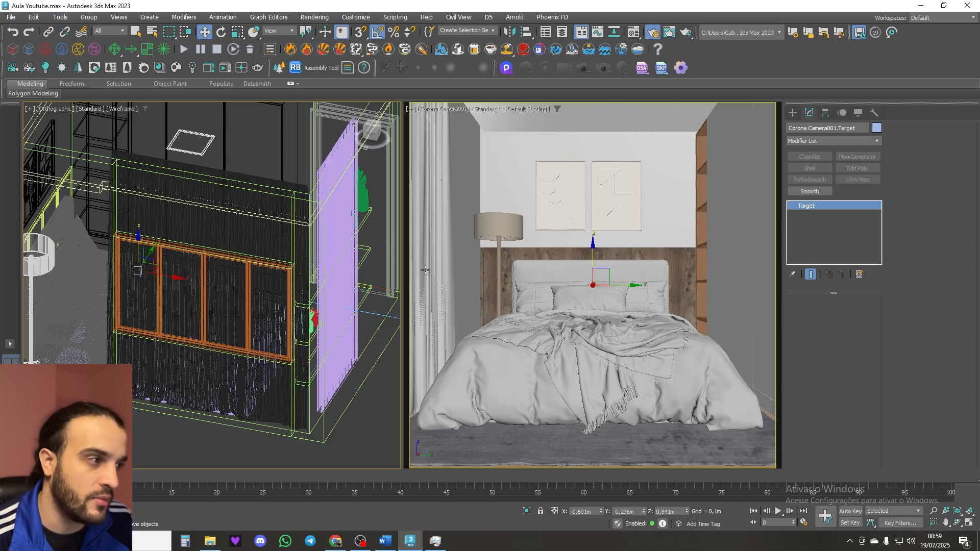
Step: Select the camera through which the bed is viewed and set its vertical shift to -0.02
left_click(450, 109)
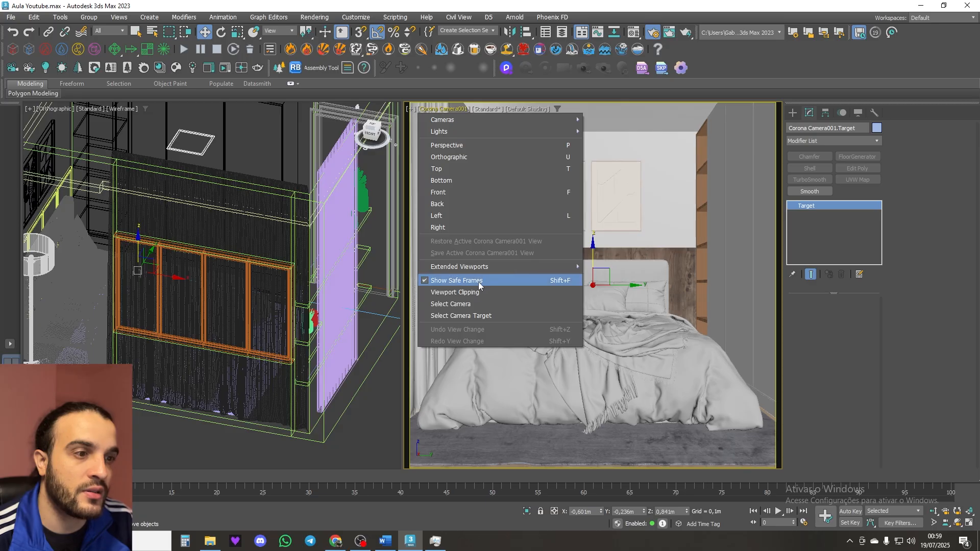
left_click(470, 304)
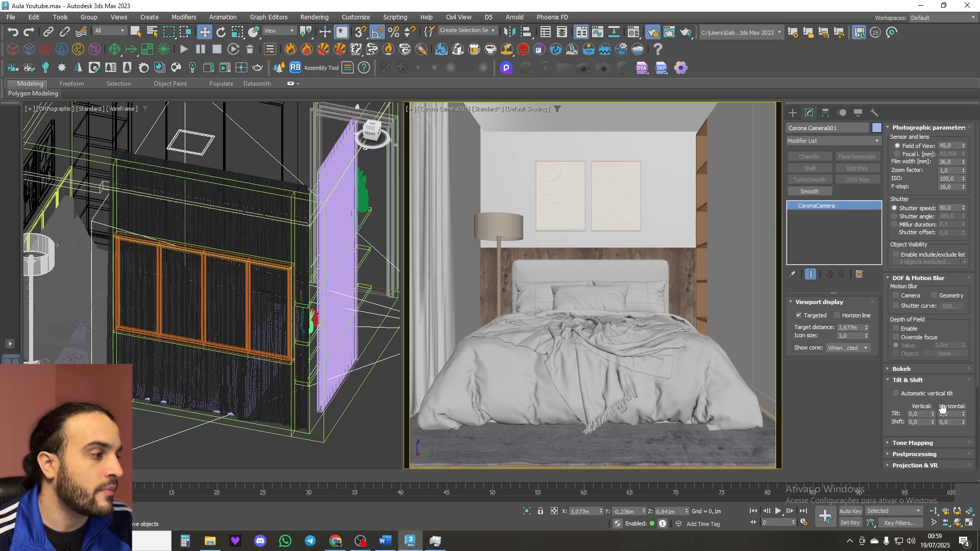
left_click(932, 424)
left_click(933, 423)
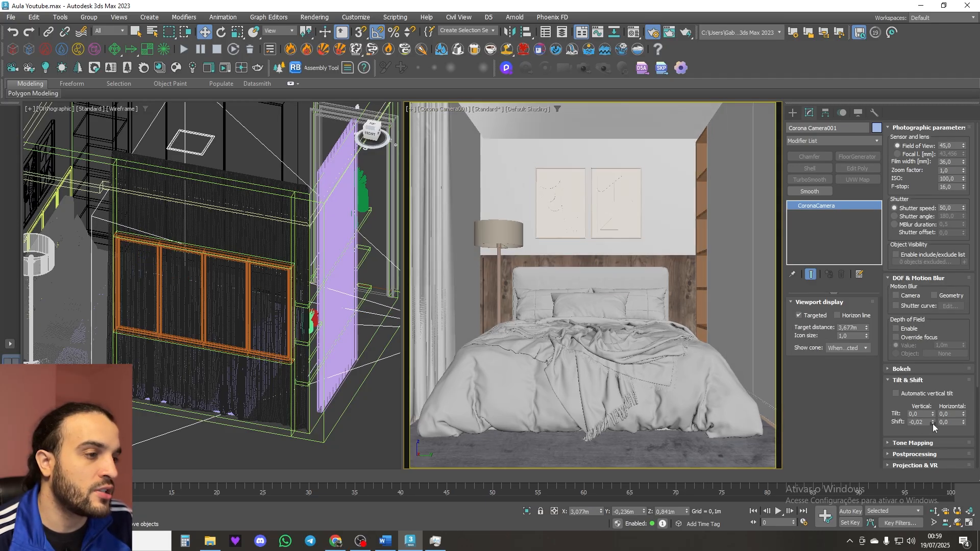
left_click(933, 424)
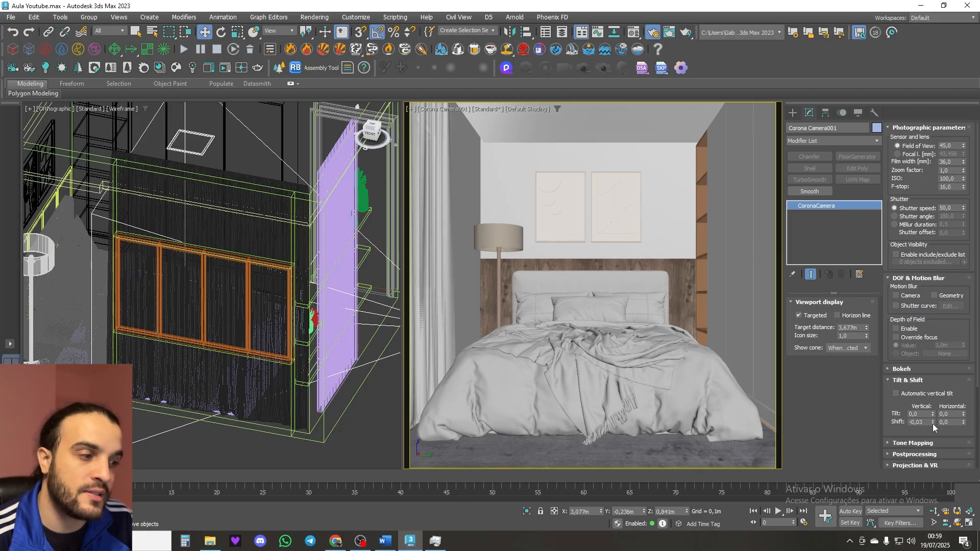
left_click(932, 423)
left_click(932, 420)
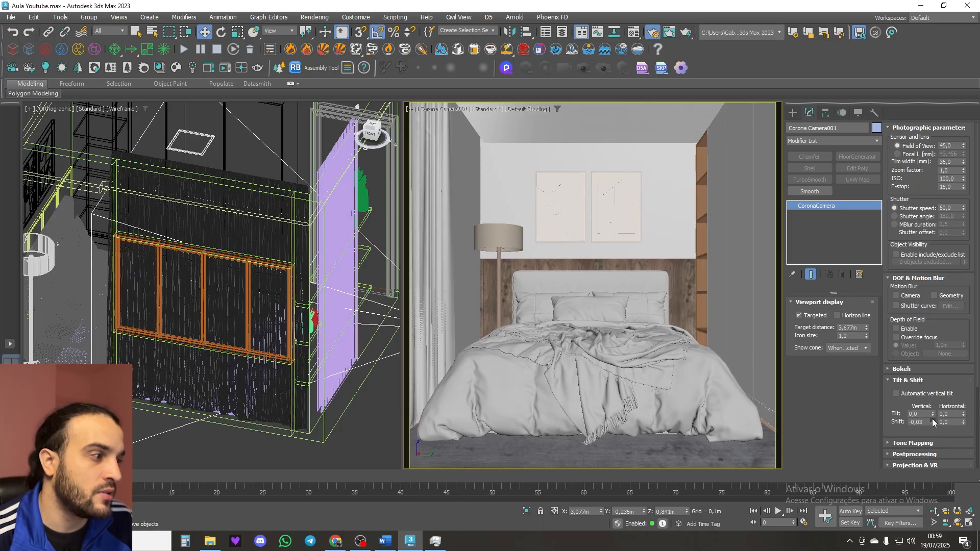
left_click(931, 420)
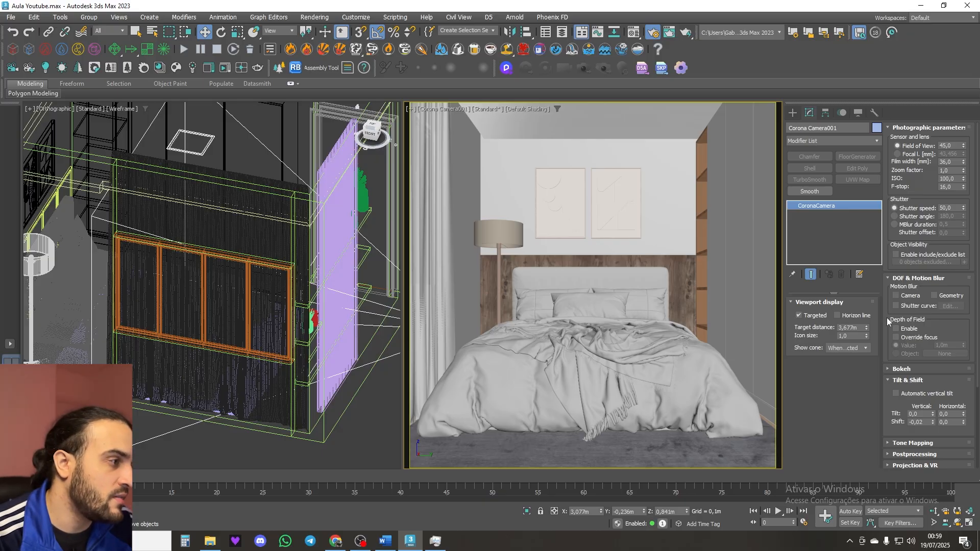
Step: Switch the camera from field of view to focal length and try values of 35, 25 and 22 mm
left_click(897, 153)
left_click_drag(959, 154, 931, 154)
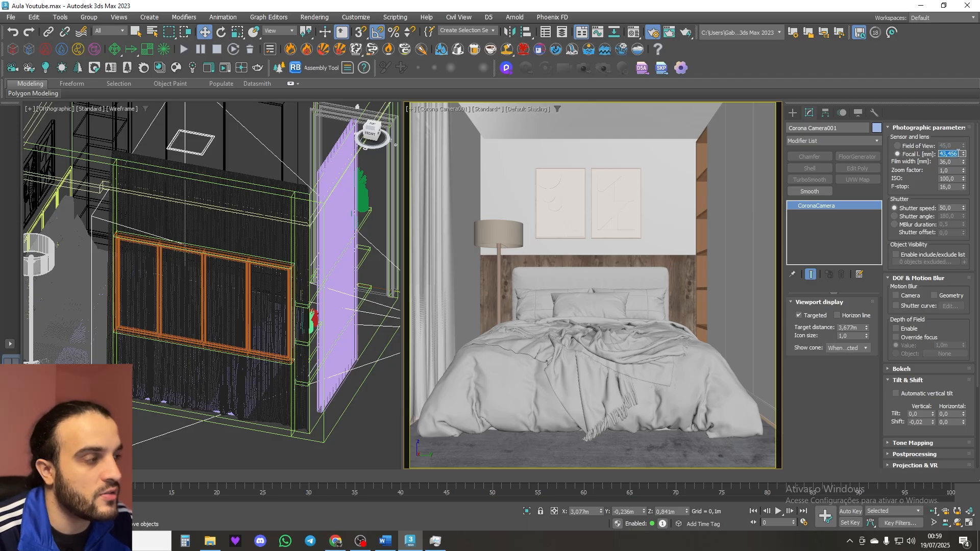
type("35")
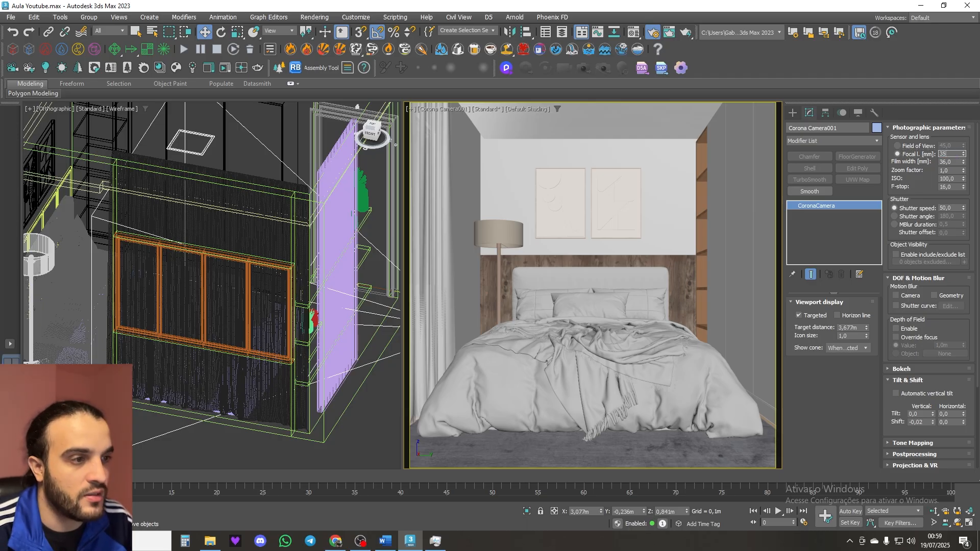
key("Return")
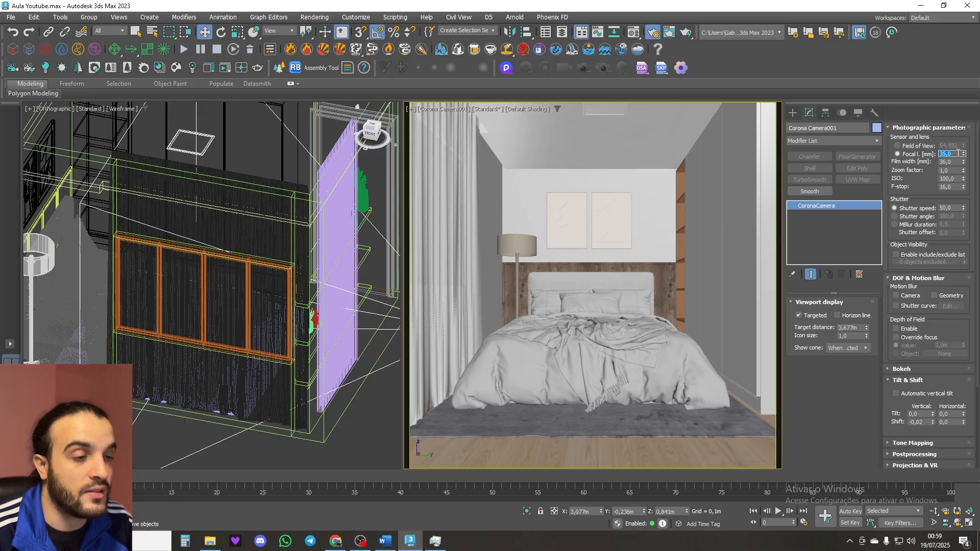
type("25")
key("Return")
type("22")
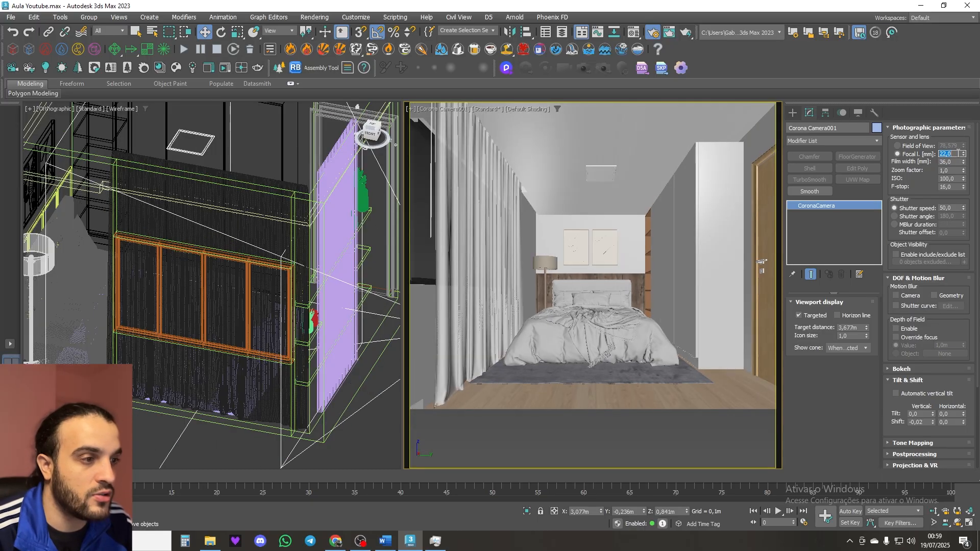
key("Return")
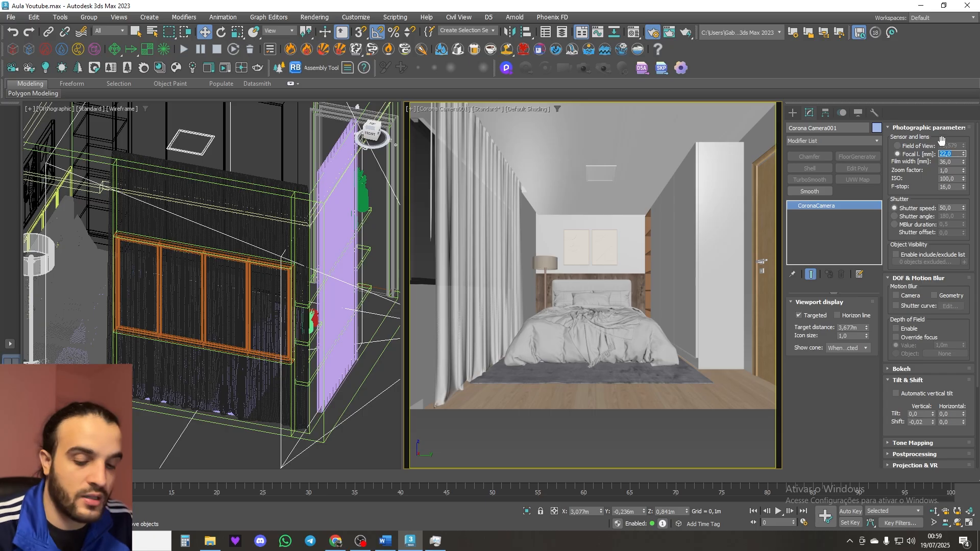
Step: Undo the three focal length changes on the camera
middle_click(276, 242)
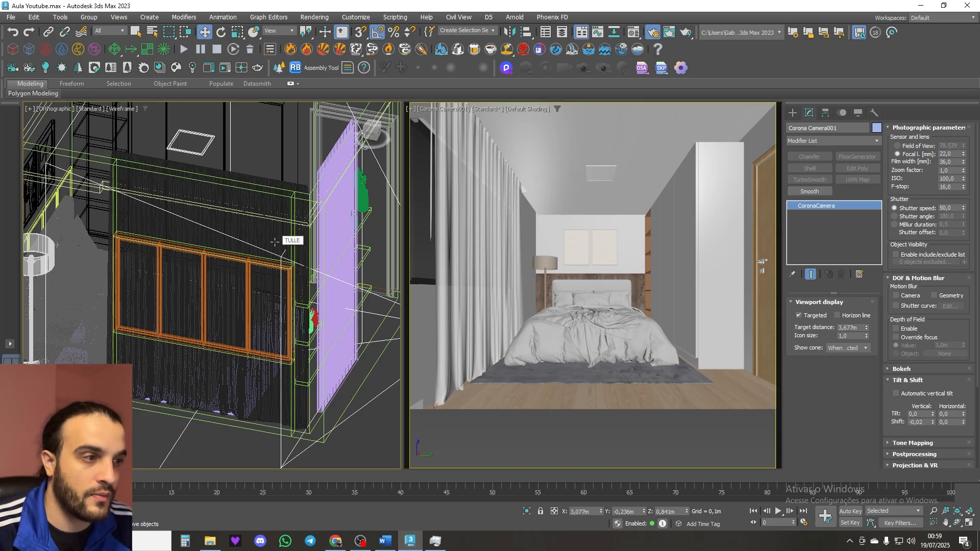
key("ctrl+z")
key("ctrl+z")
key("ctrl+z")
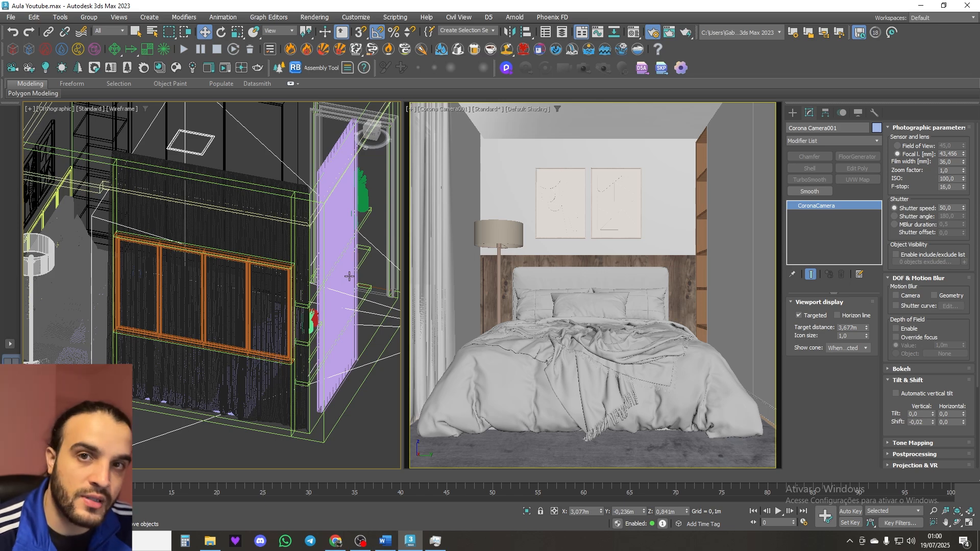
Step: Create a second Corona camera in the top view, looking from the headboard toward the opposite wall with its target about 2.2 m away
key("t")
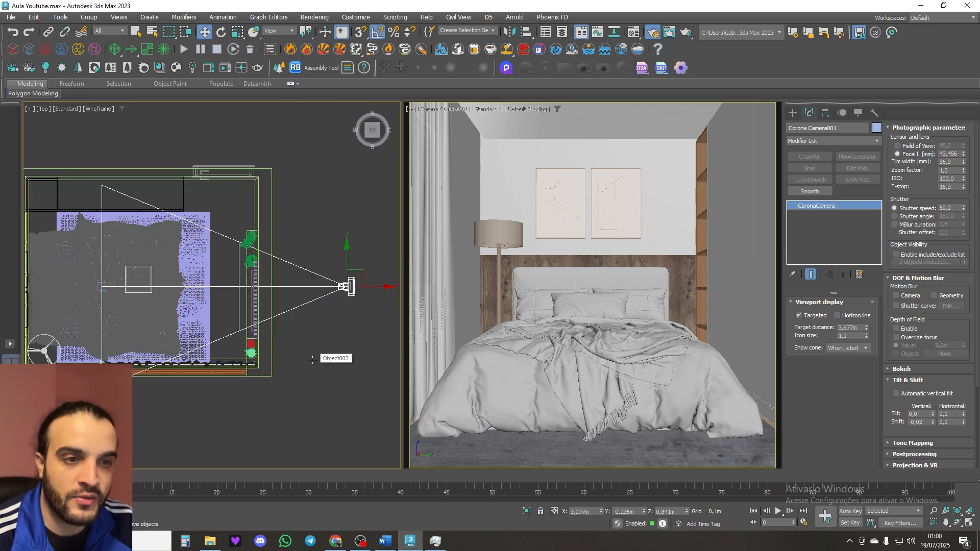
middle_click_drag(216, 321, 319, 329)
scroll(221, 304, "up", 2)
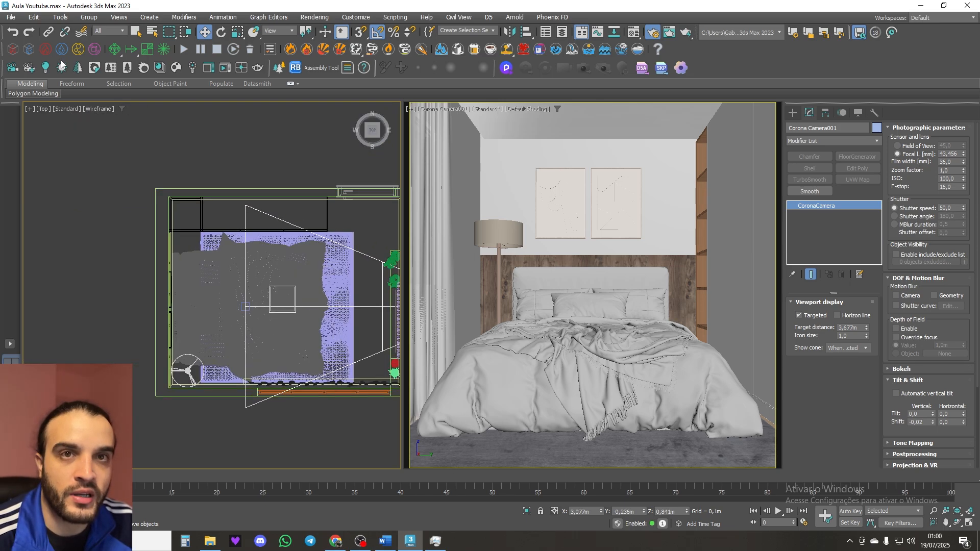
left_click(12, 70)
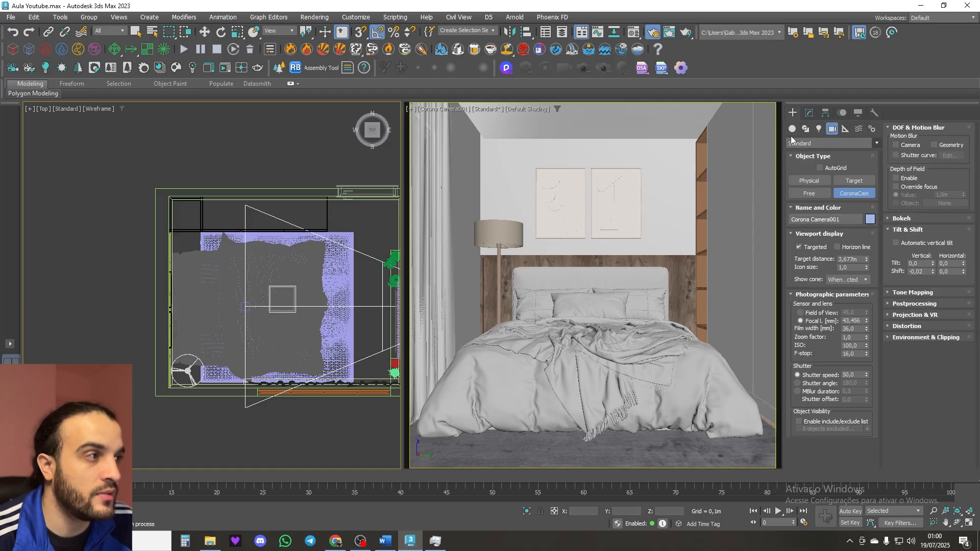
scroll(281, 312, "down", 2)
middle_click_drag(281, 313, 236, 299)
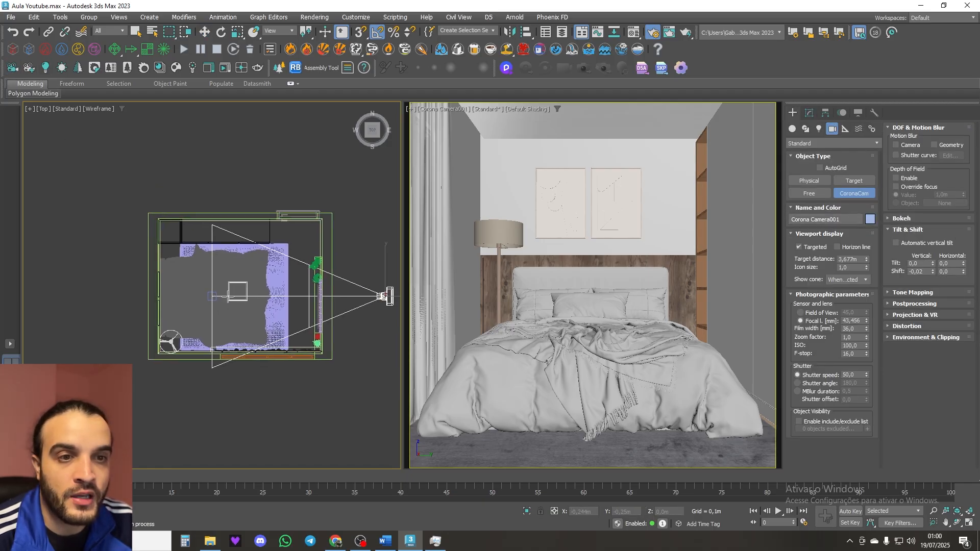
scroll(205, 291, "up", 2)
scroll(206, 292, "up", 2)
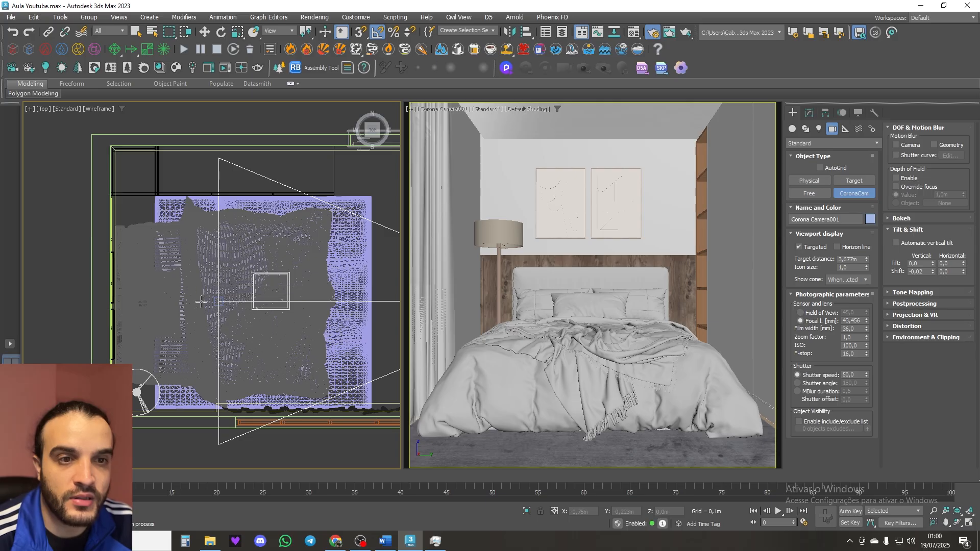
left_click_drag(180, 304, 387, 305)
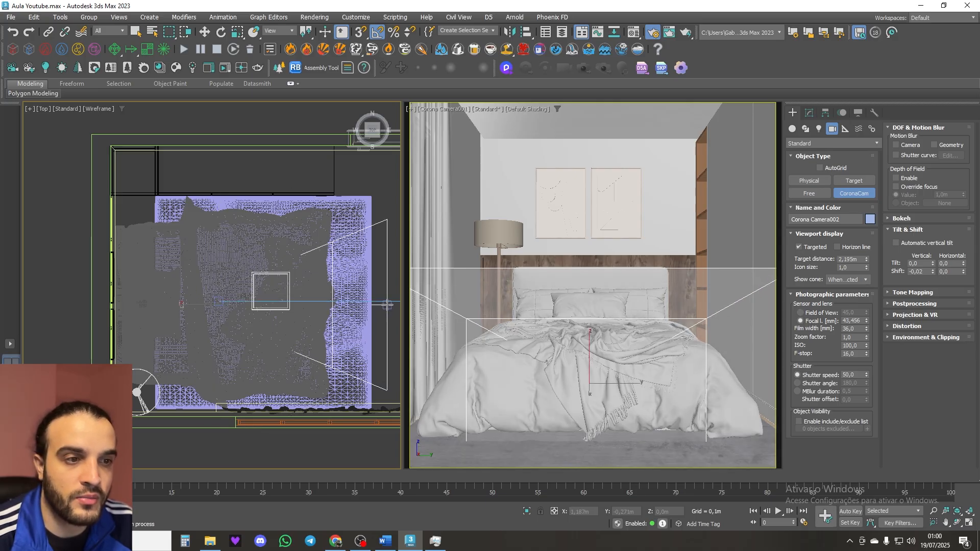
Step: Isolate the new camera with its target from the rest of the scene
middle_click_drag(346, 305, 328, 294)
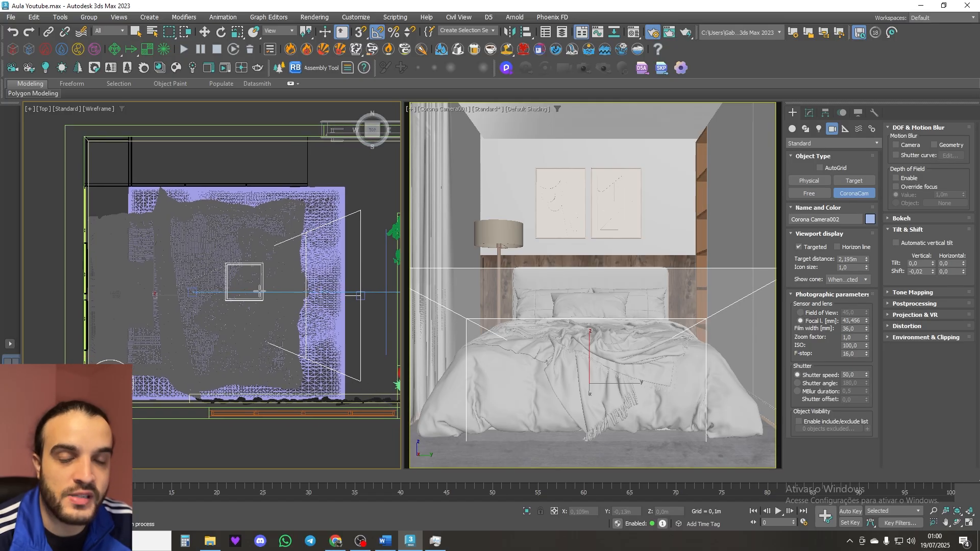
middle_click_drag(294, 260, 304, 257)
key("alt+q")
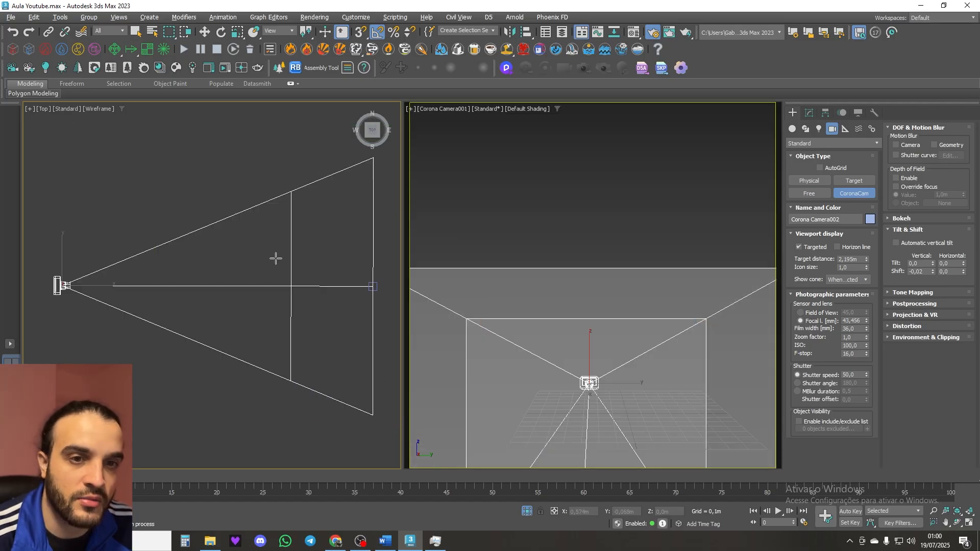
scroll(212, 265, "down", 2)
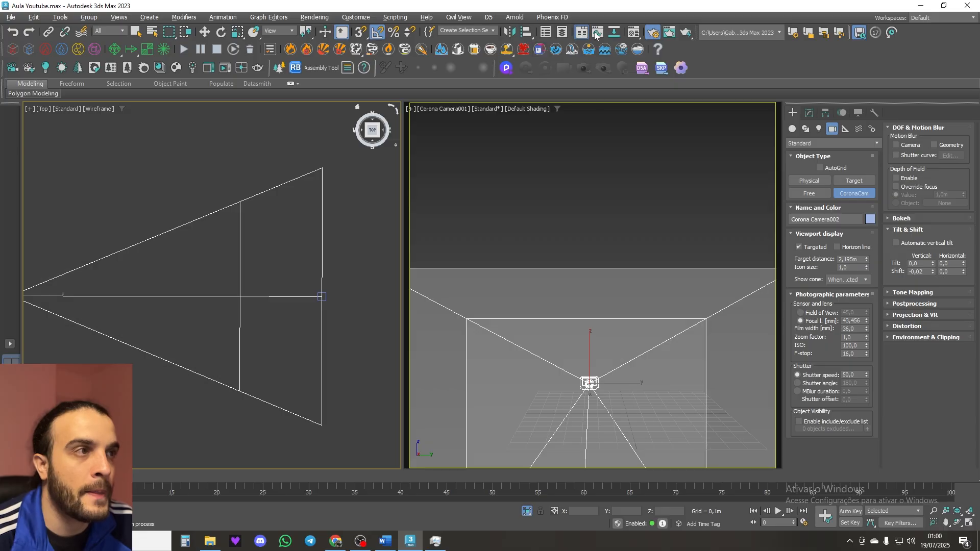
Step: Align the new camera to its target in Y position only, pivot point to pivot point
left_click(526, 32)
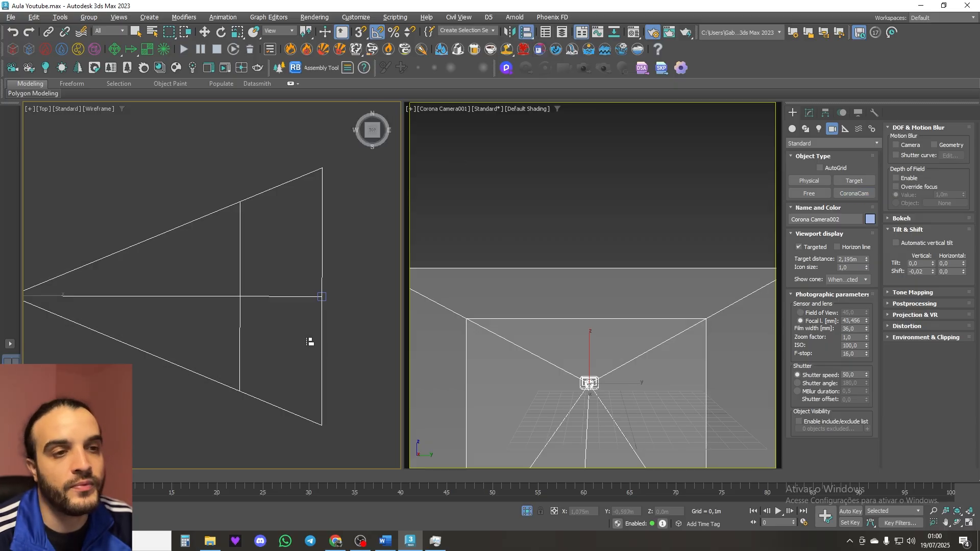
left_click(322, 299)
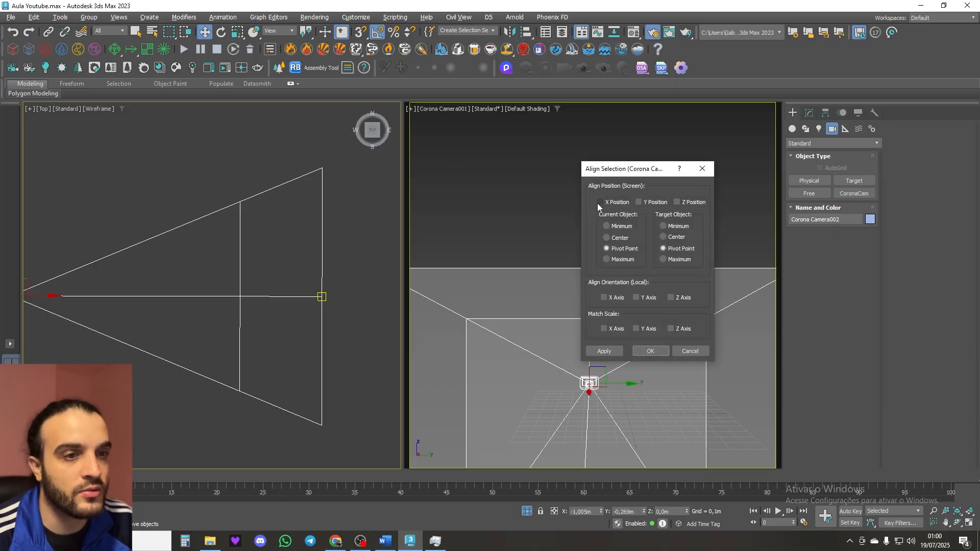
left_click(597, 203)
left_click(600, 203)
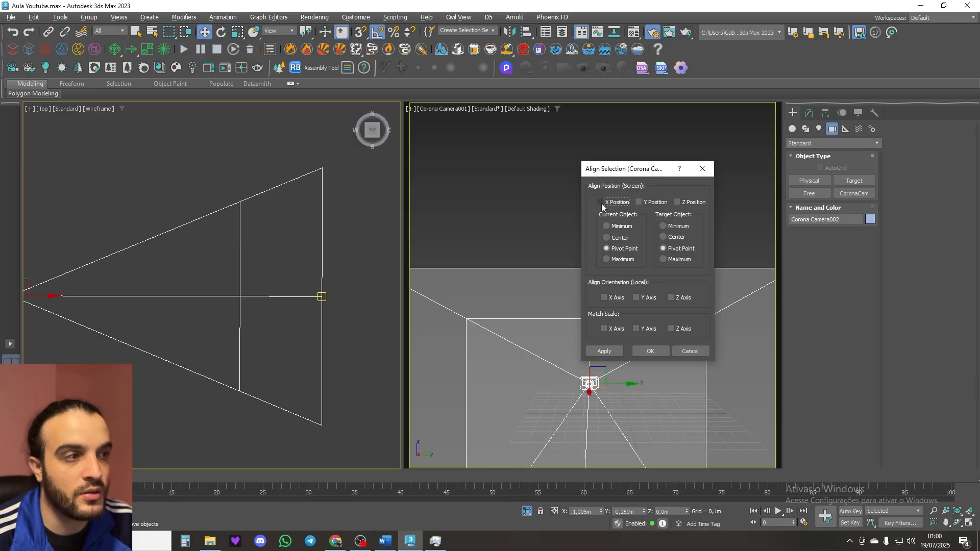
left_click(638, 202)
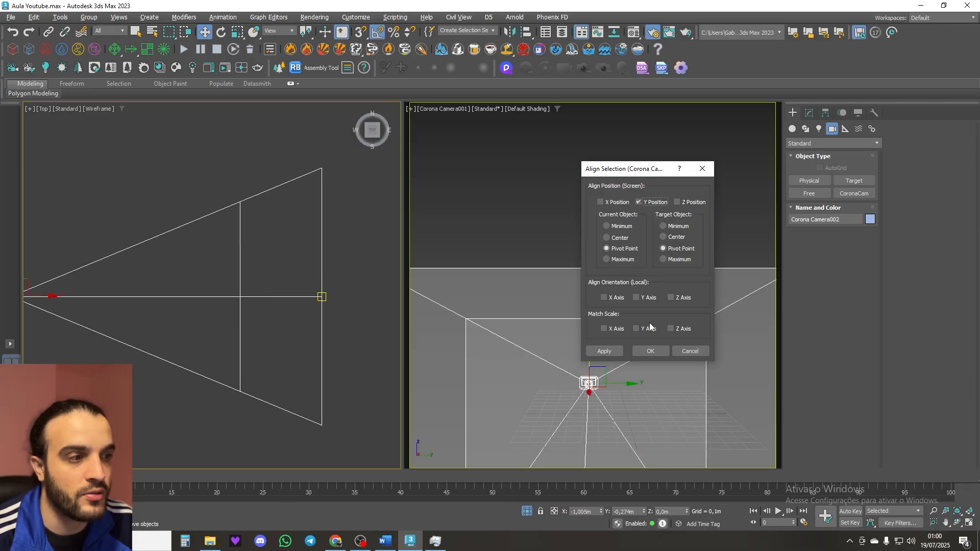
left_click(603, 351)
left_click(650, 351)
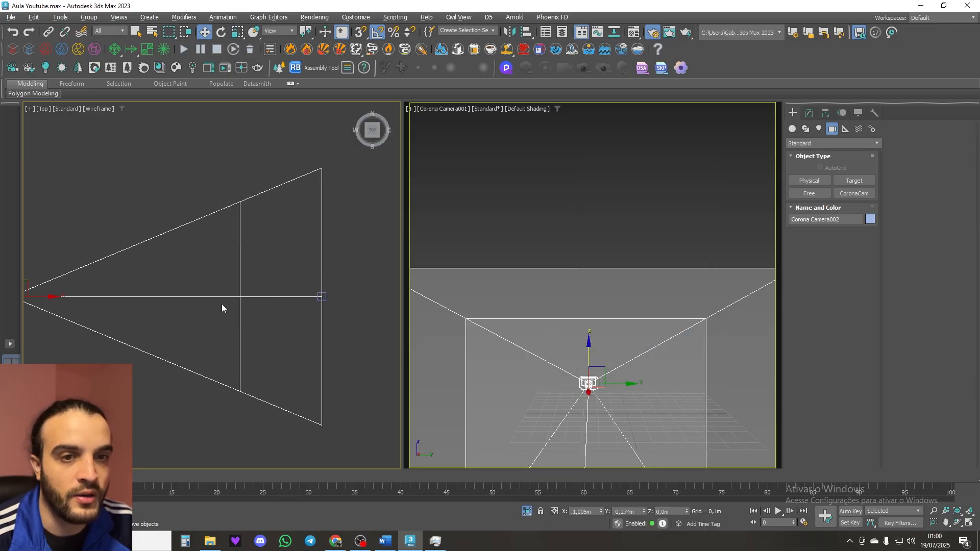
Step: End the isolation and turn off camera clipping on the second Corona camera
middle_click_drag(222, 305, 272, 300)
left_click(531, 512)
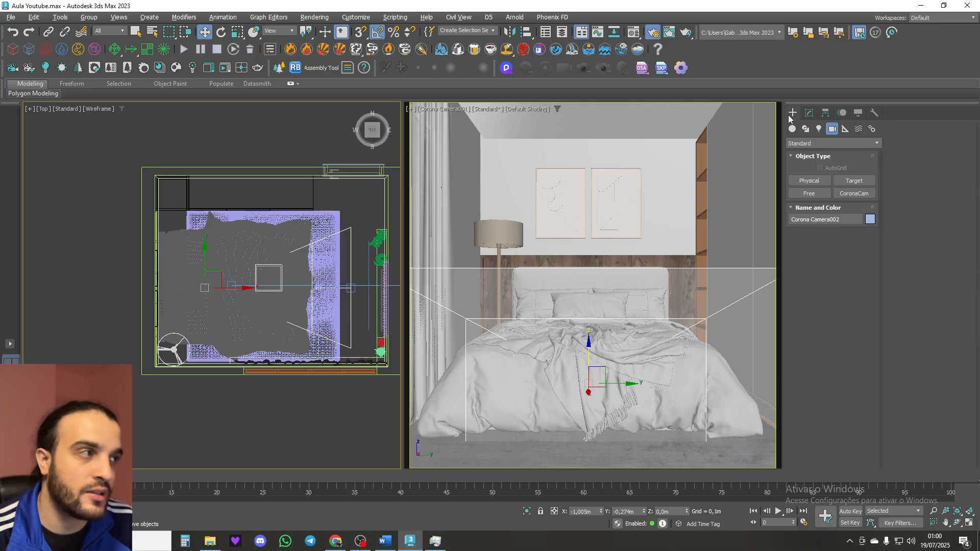
left_click(808, 113)
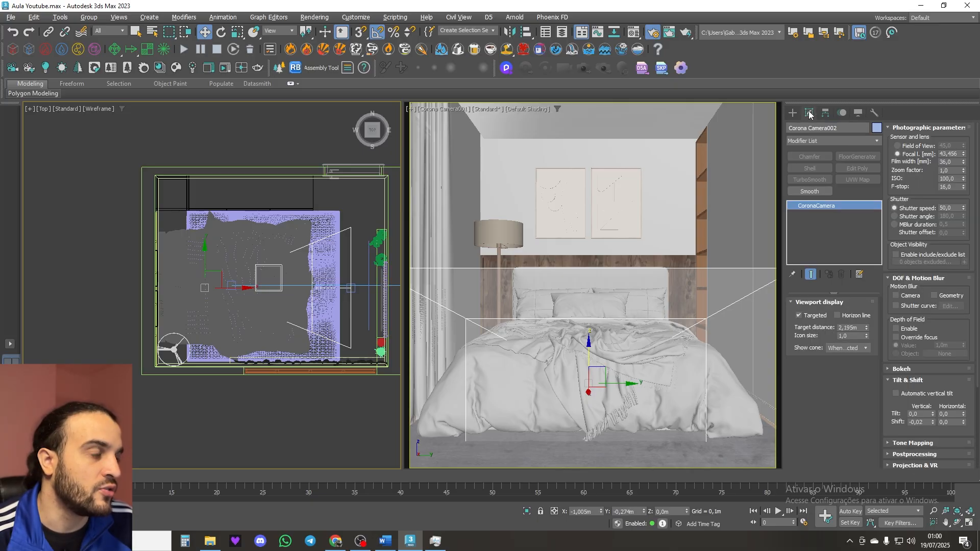
scroll(889, 322, "down", 3)
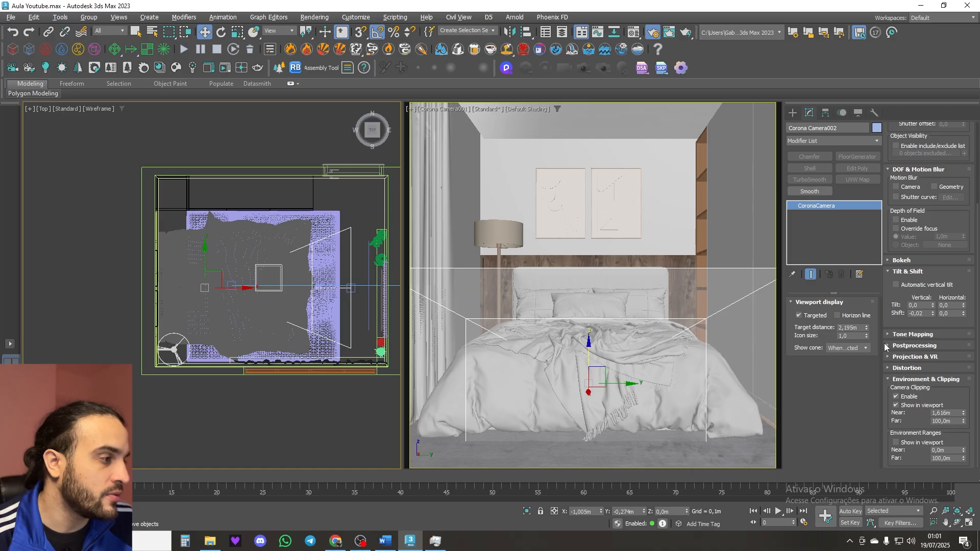
left_click(896, 396)
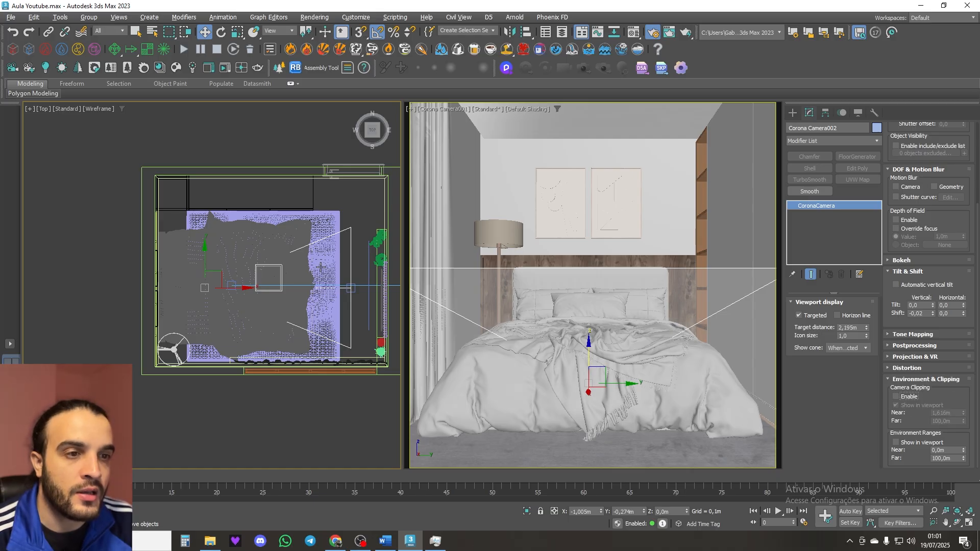
Step: Look through the second camera and raise it to about 0.89 m to frame the slatted TV wall above the bed
middle_click_drag(306, 276, 303, 277)
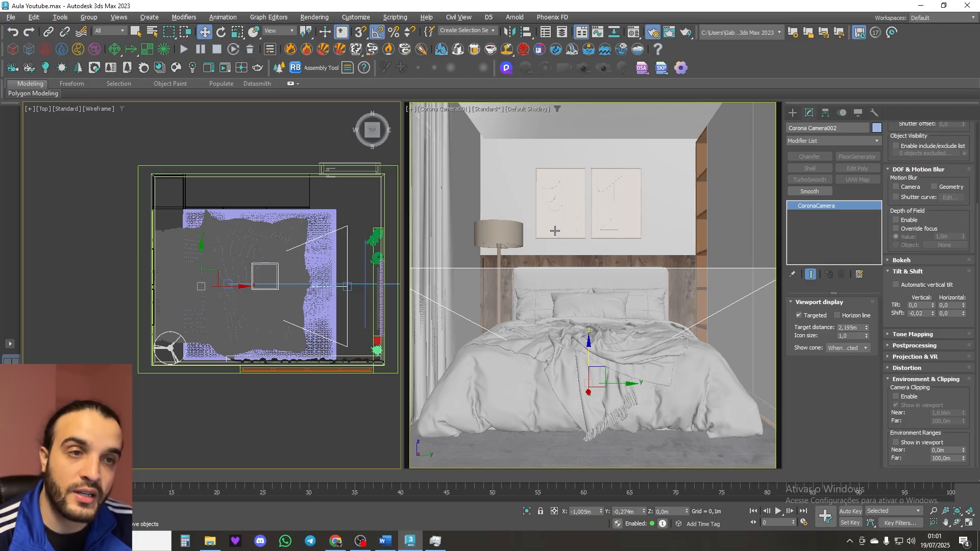
key("c")
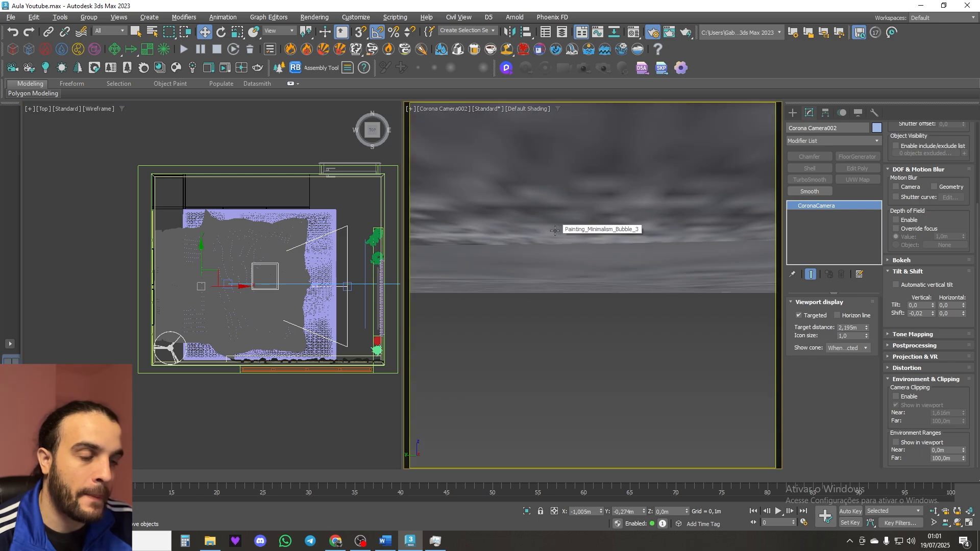
middle_click_drag(600, 247, 593, 396)
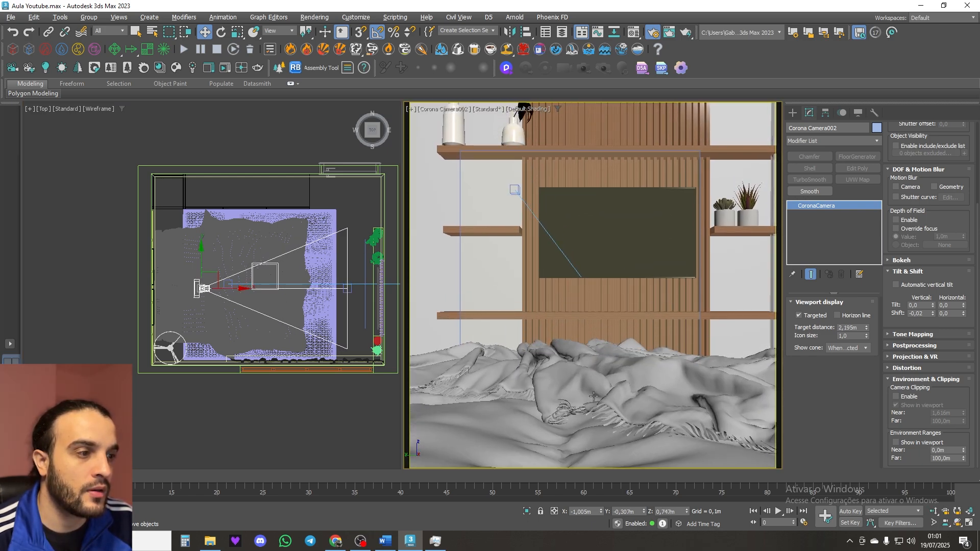
middle_click_drag(611, 288, 625, 317)
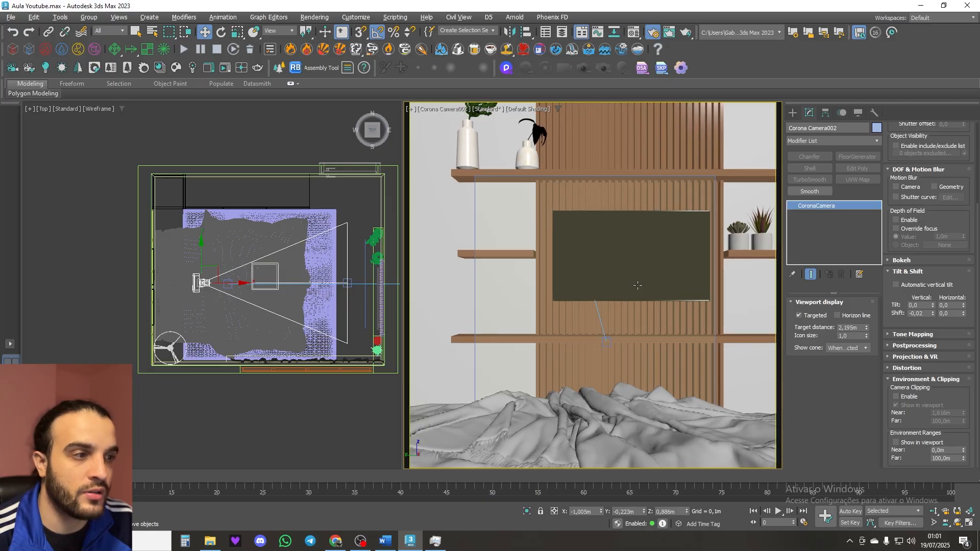
middle_click_drag(602, 285, 604, 284)
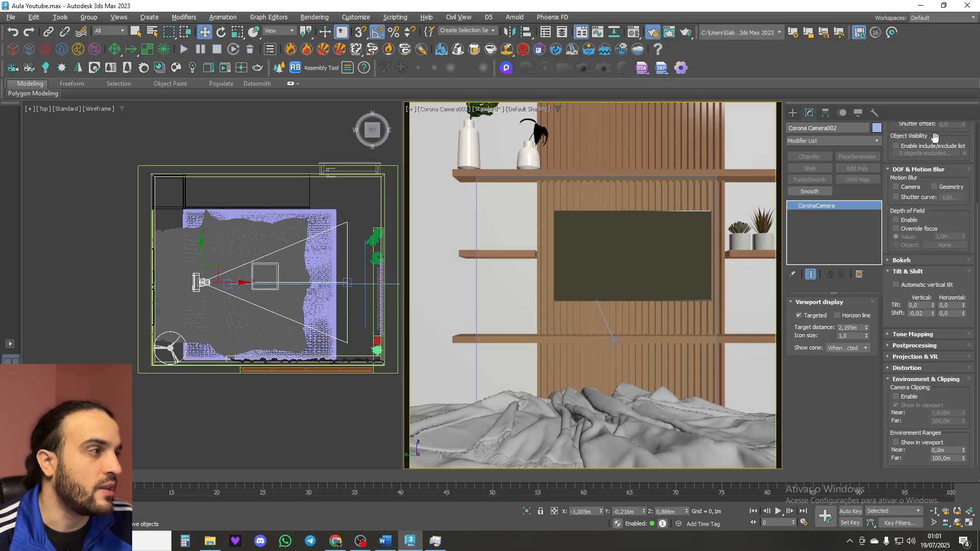
Step: Set the second camera's focal length to 22 mm and pull the camera slightly back toward the headboard
scroll(888, 201, "up", 4)
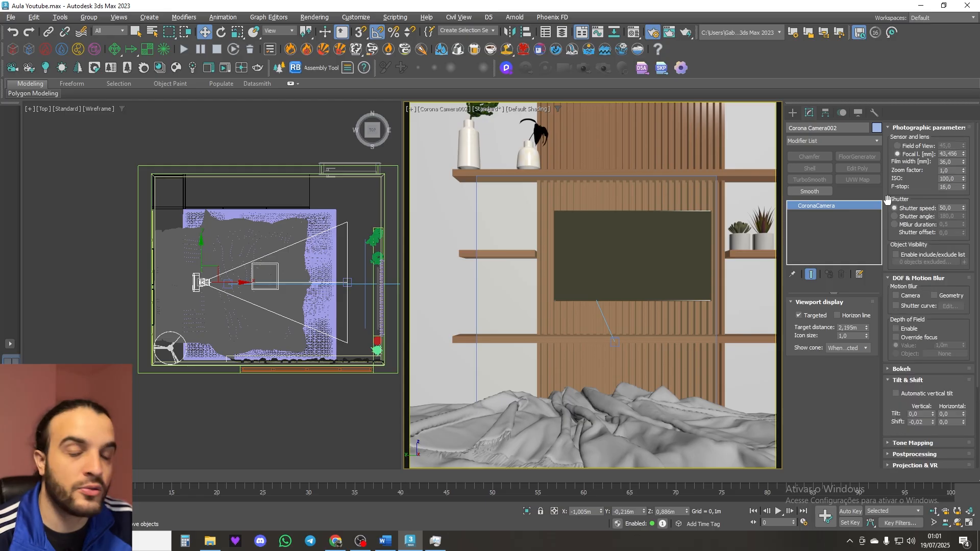
double_click(950, 154)
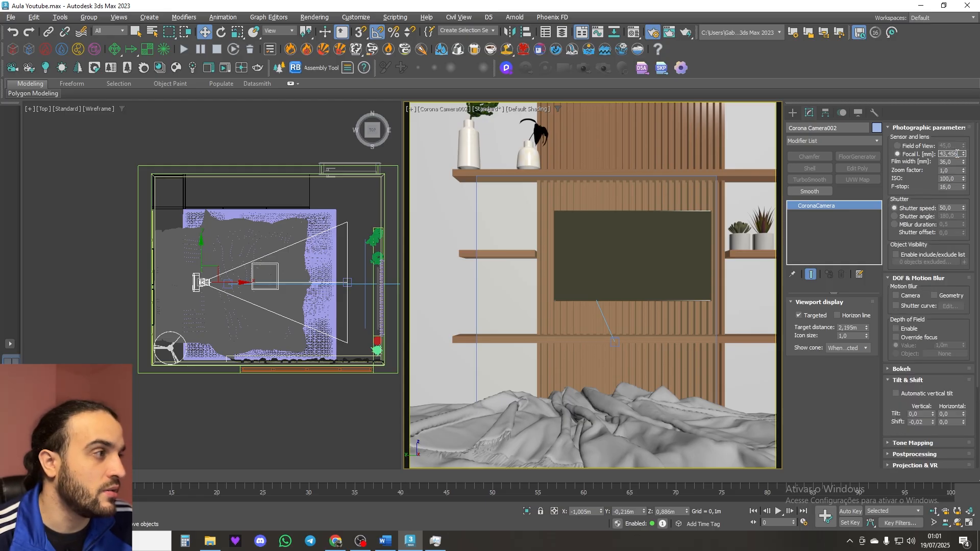
type("22")
key("Return")
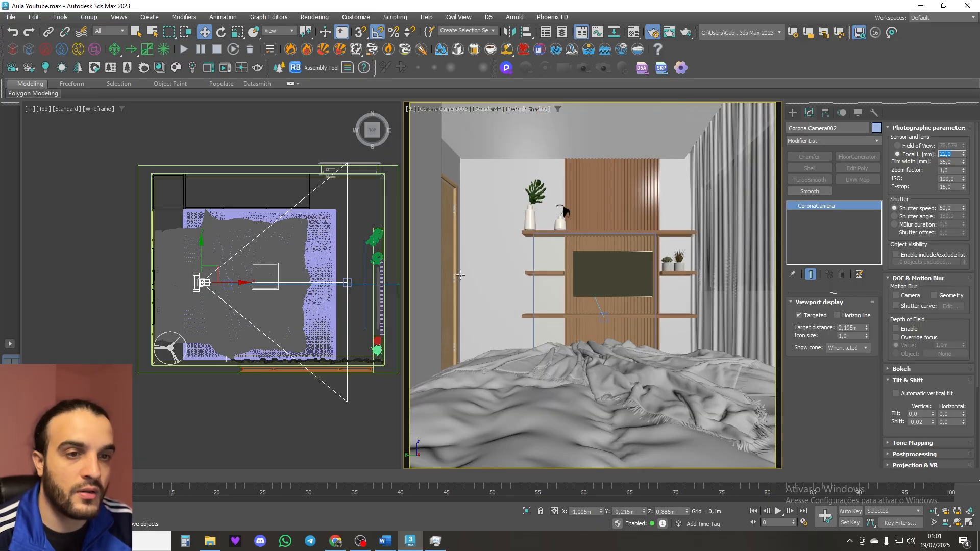
mouse_move(231, 283)
left_mouse_down()
mouse_move(215, 284)
mouse_move(227, 284)
left_mouse_up()
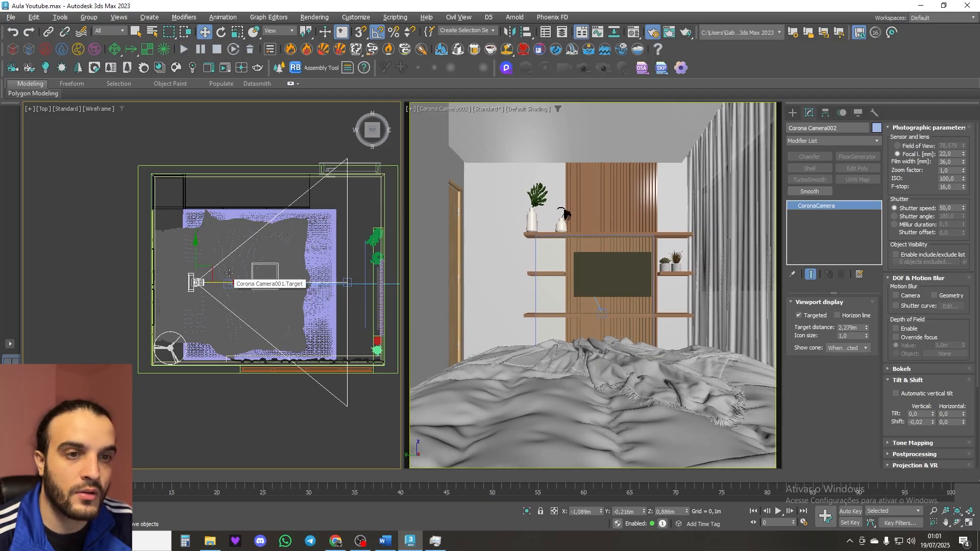
Step: Try to move the second camera sideways without its target in the top view, and undo the move
left_click_drag(223, 269, 217, 244)
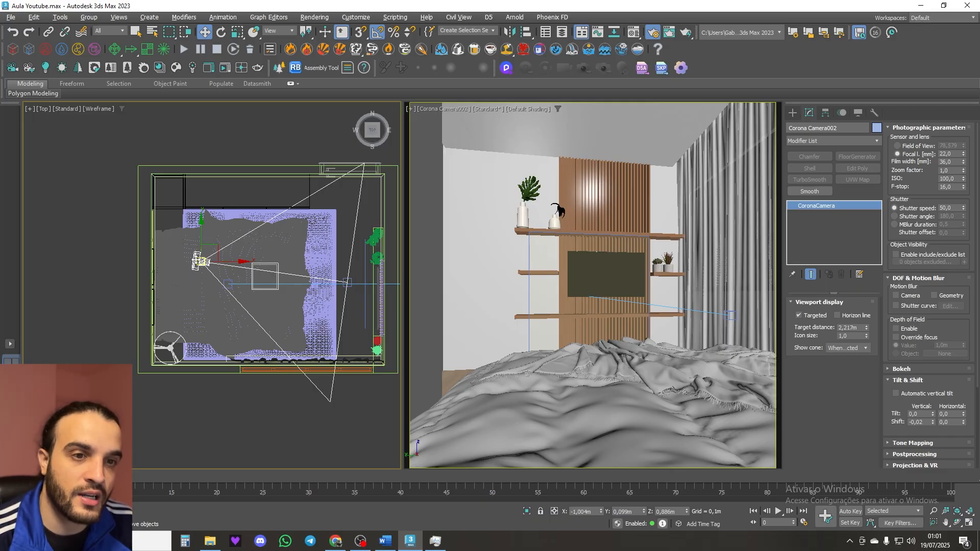
middle_click_drag(120, 234, 119, 234)
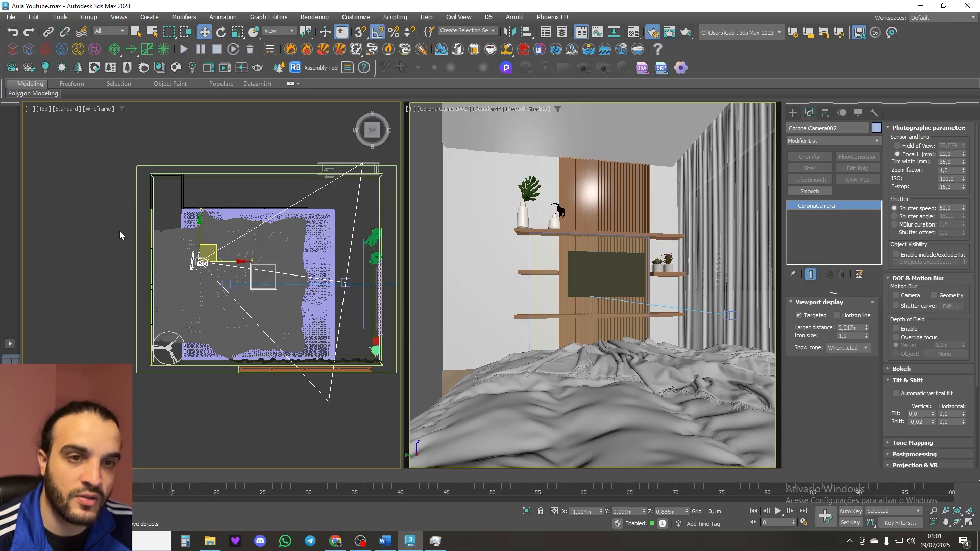
key("ctrl+z")
Step: Shift the second camera and its target together sideways to about Y -0.35 m and raise them to about 0.95 m
left_click(124, 253)
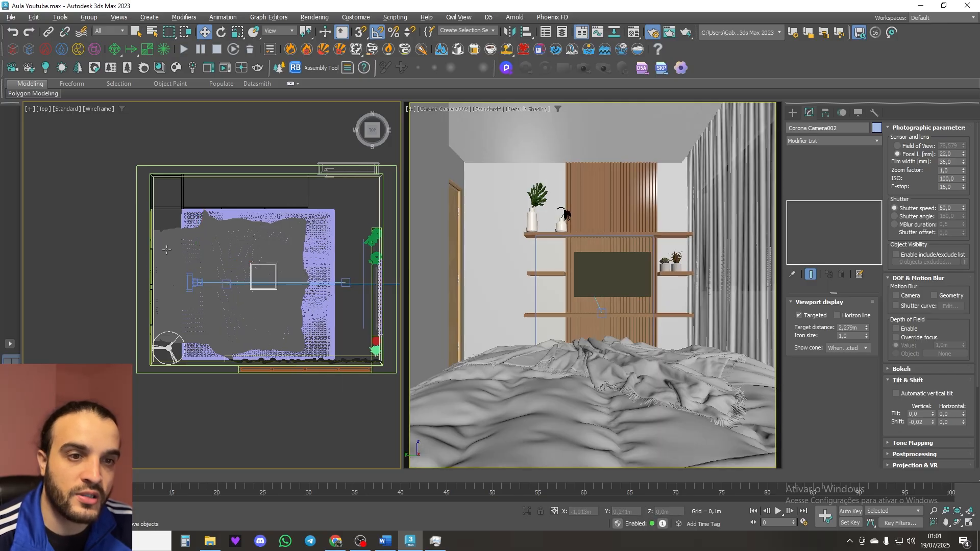
left_click(295, 282)
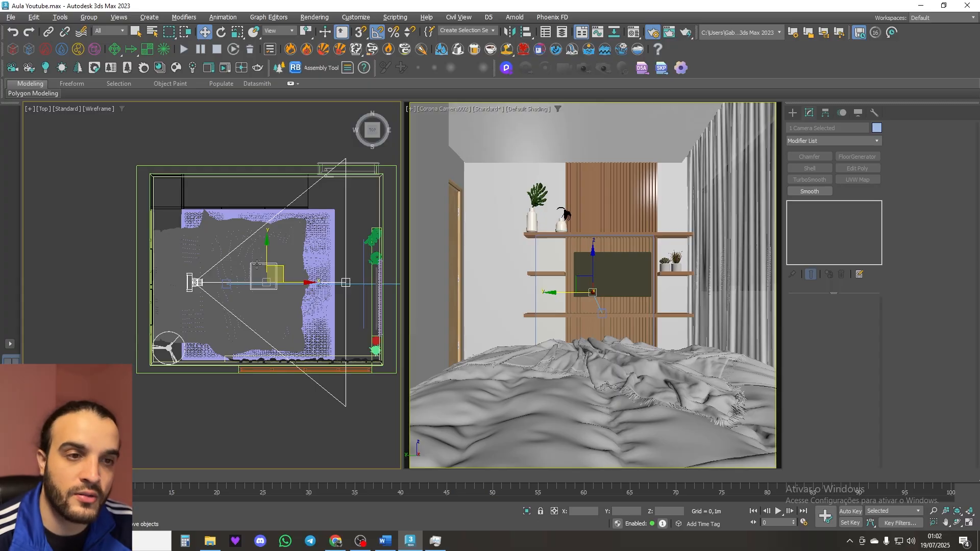
left_click_drag(266, 257, 279, 263)
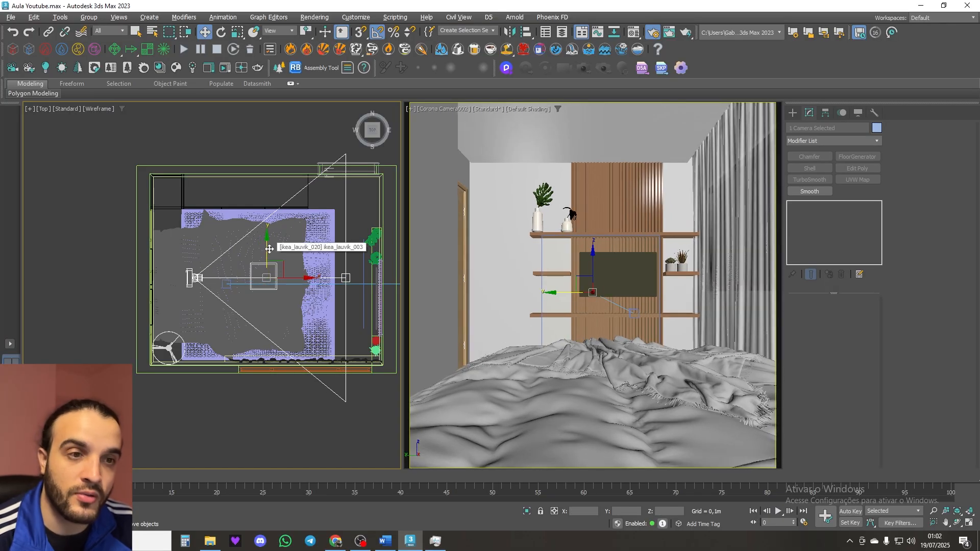
left_click_drag(268, 248, 267, 258)
left_click_drag(267, 258, 267, 262)
left_click_drag(591, 266, 590, 253)
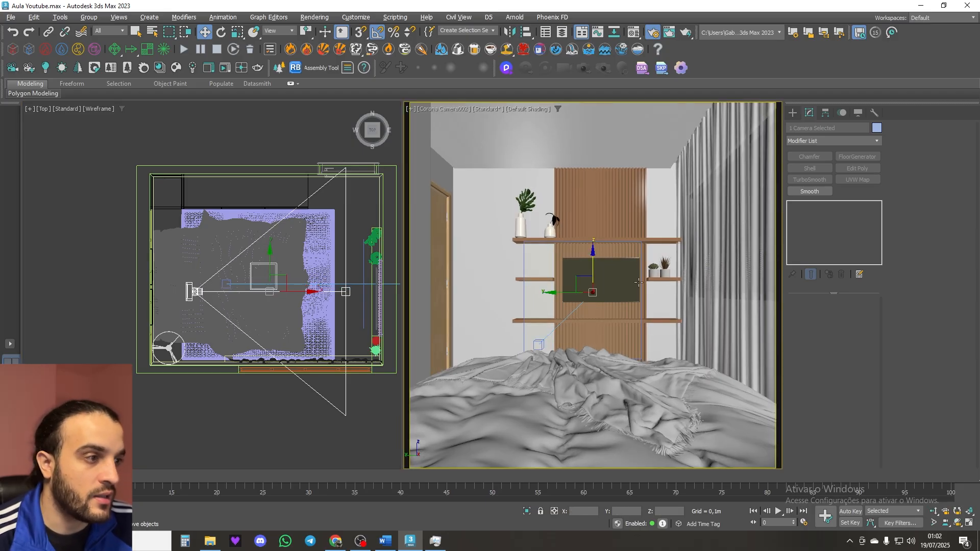
Step: Try a 30 mm focal length on the second camera, and set it to 25 mm
left_click(186, 291)
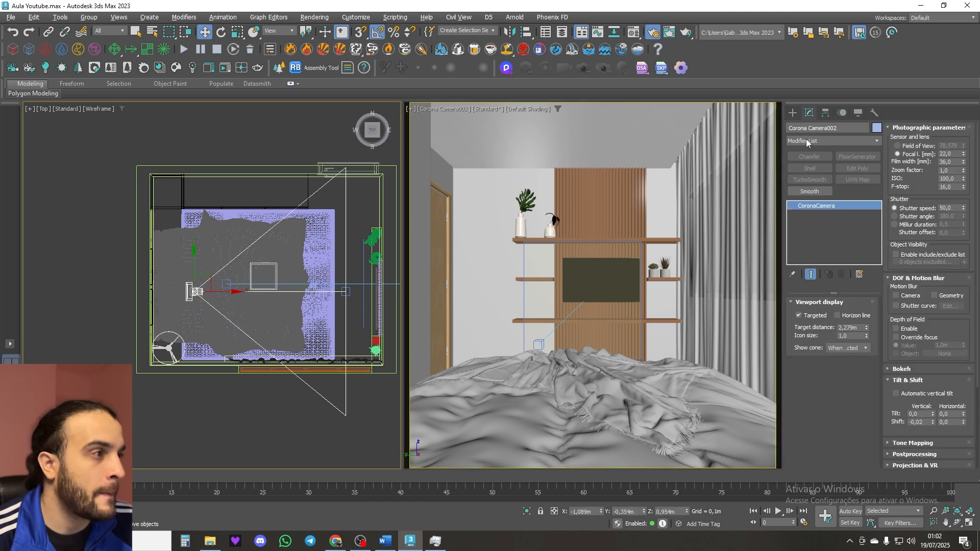
double_click(949, 154)
type("2")
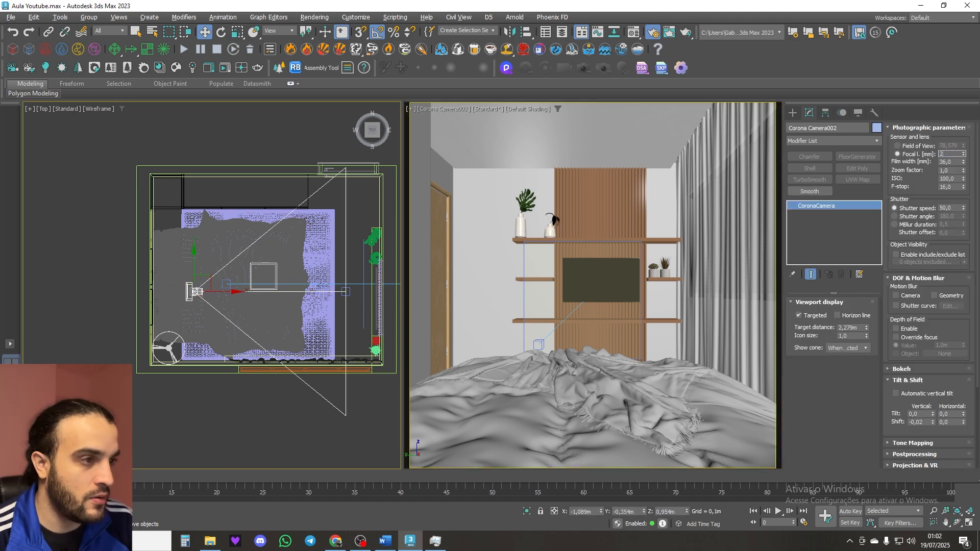
type("5")
key("Return")
key("Return")
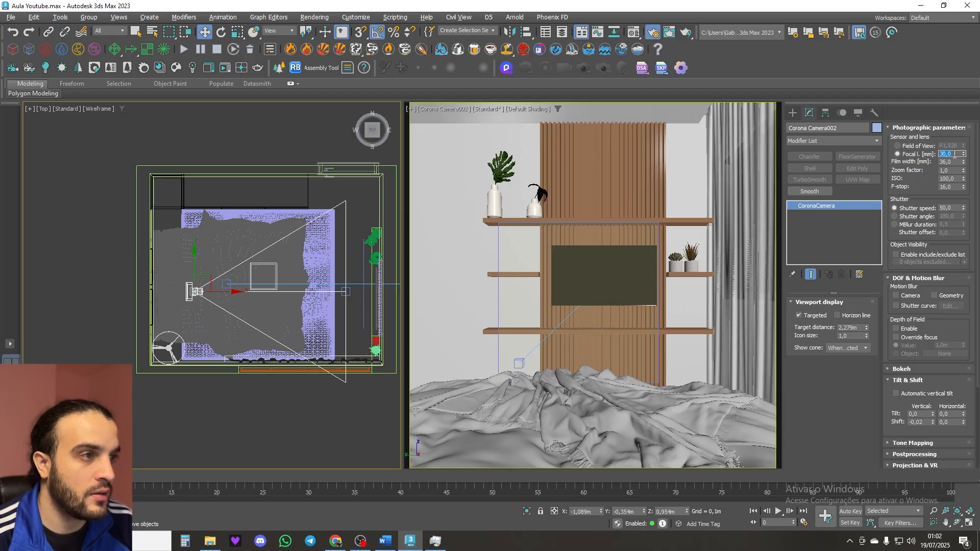
type("25")
key("Return")
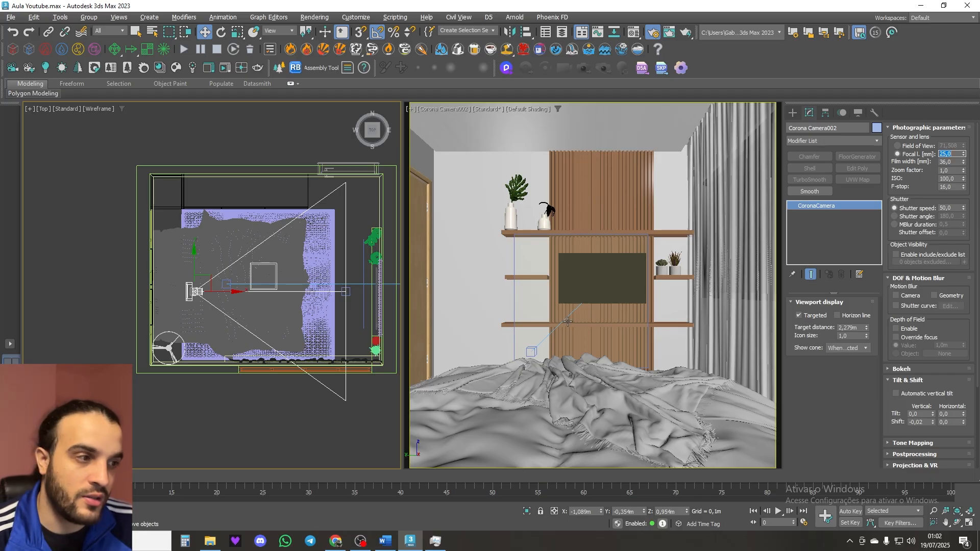
Step: Move the second camera to the headboard corner beside the bed for an angled view, at a height of about 1.01 m
left_click_drag(209, 277, 189, 209)
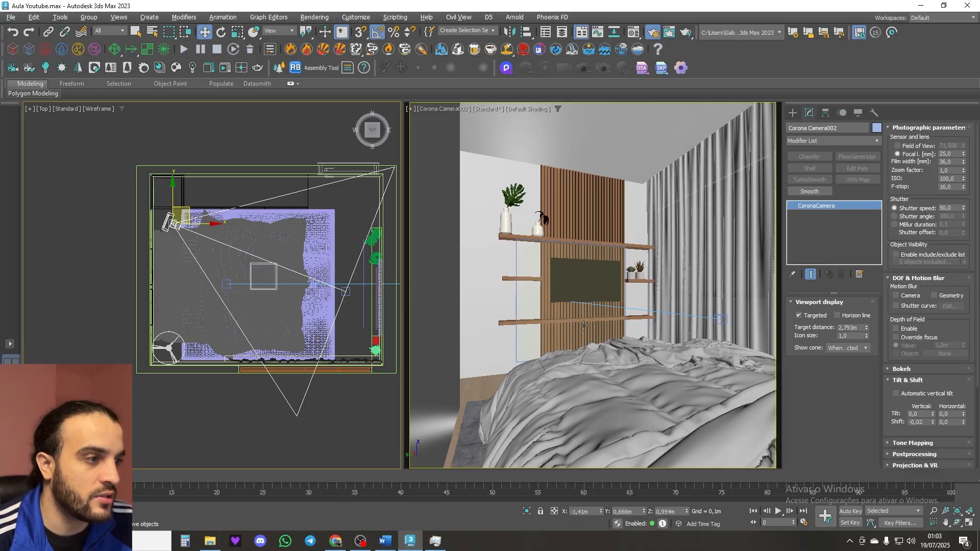
middle_click_drag(583, 326, 580, 355)
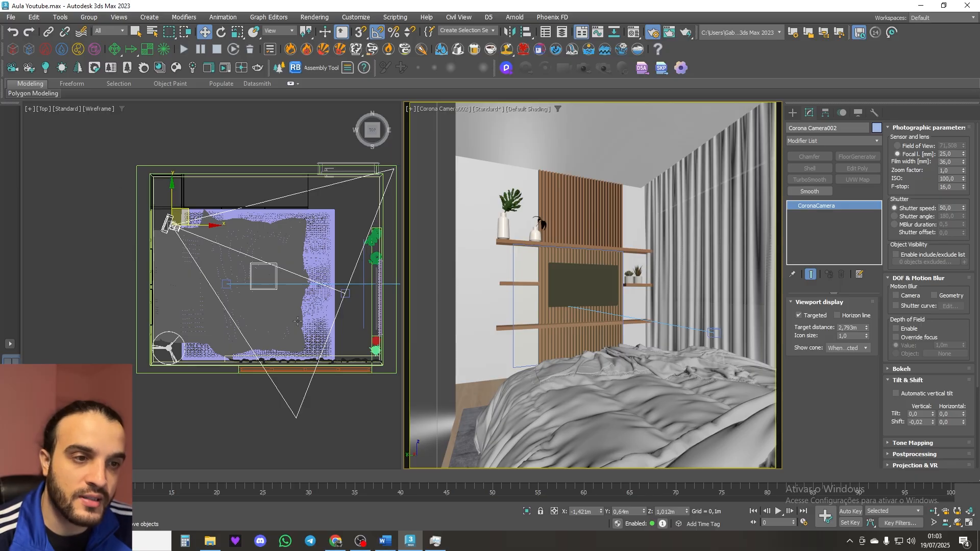
middle_click_drag(156, 240, 172, 244)
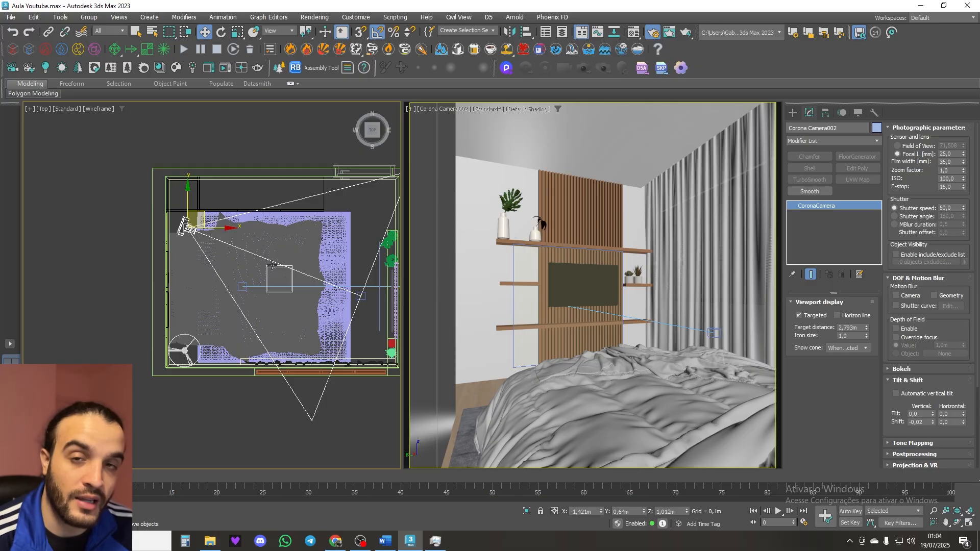
left_click(106, 229)
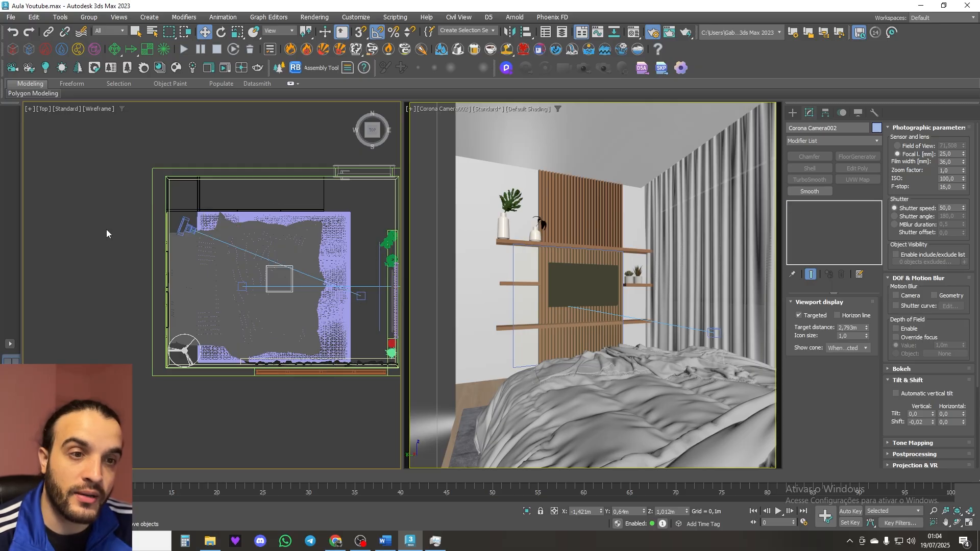
Step: Start a Corona light with a 3200 K colour temperature and a rectangle shape
left_click(45, 68)
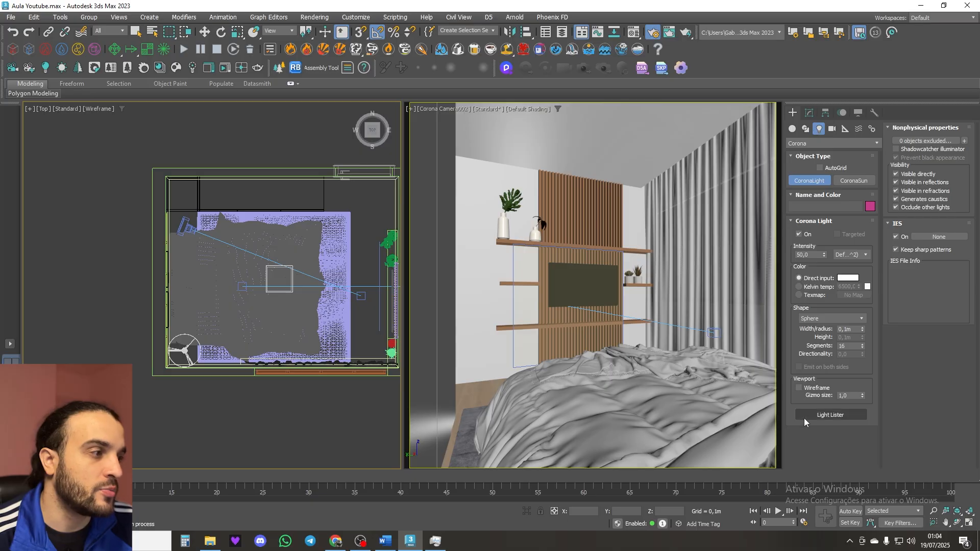
left_click(799, 286)
double_click(847, 287)
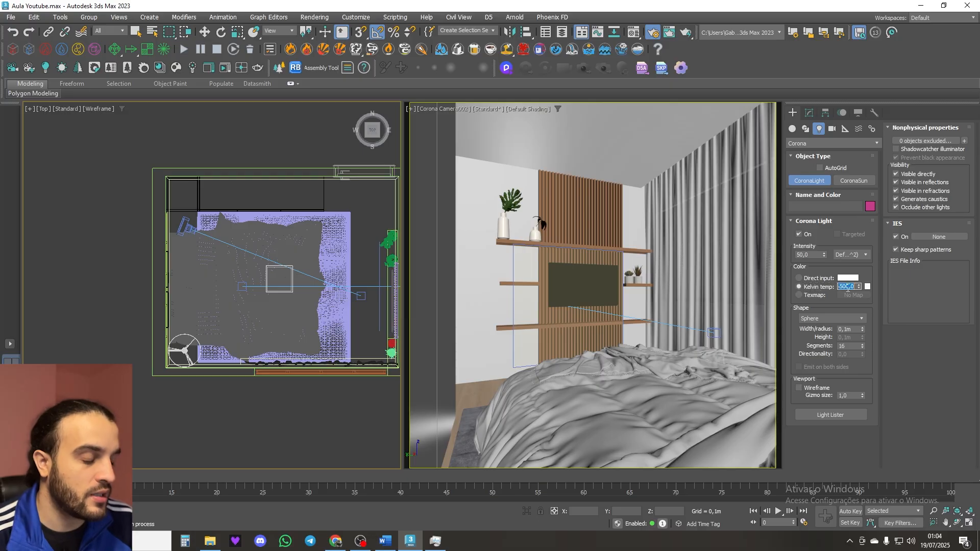
type("3200")
key("Return")
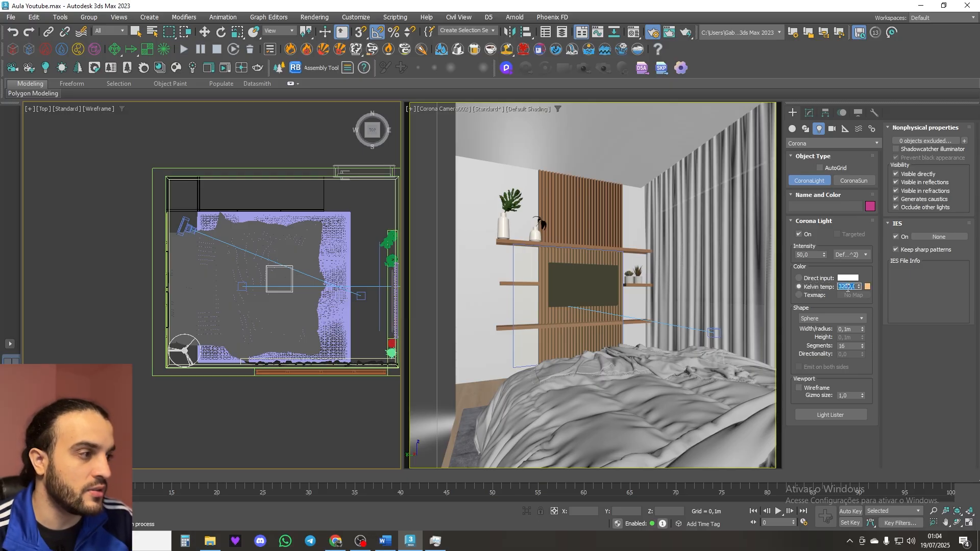
left_click(815, 319)
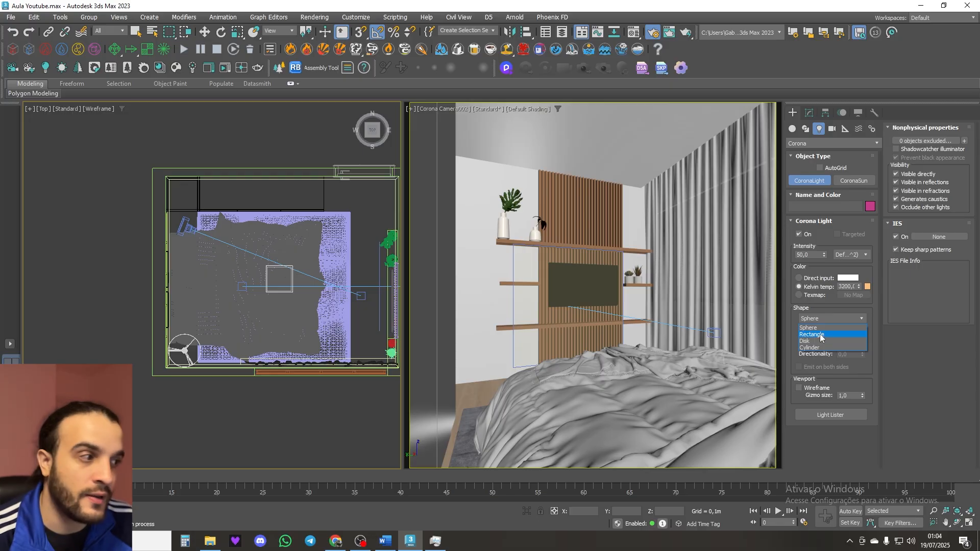
left_click(820, 335)
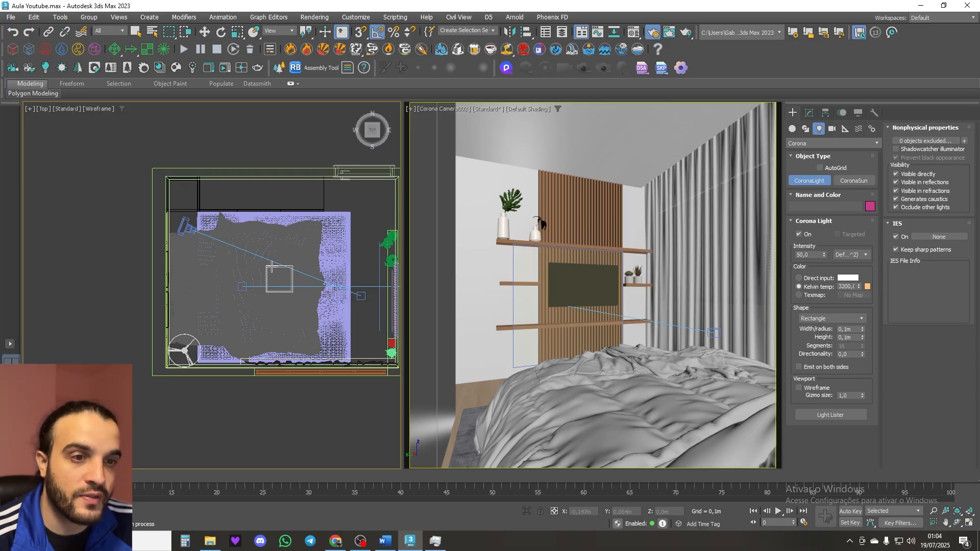
Step: Isolate the square ceiling light fixture above the bed in the top view
middle_click_drag(281, 274, 293, 288)
scroll(272, 271, "up", 3)
key("w")
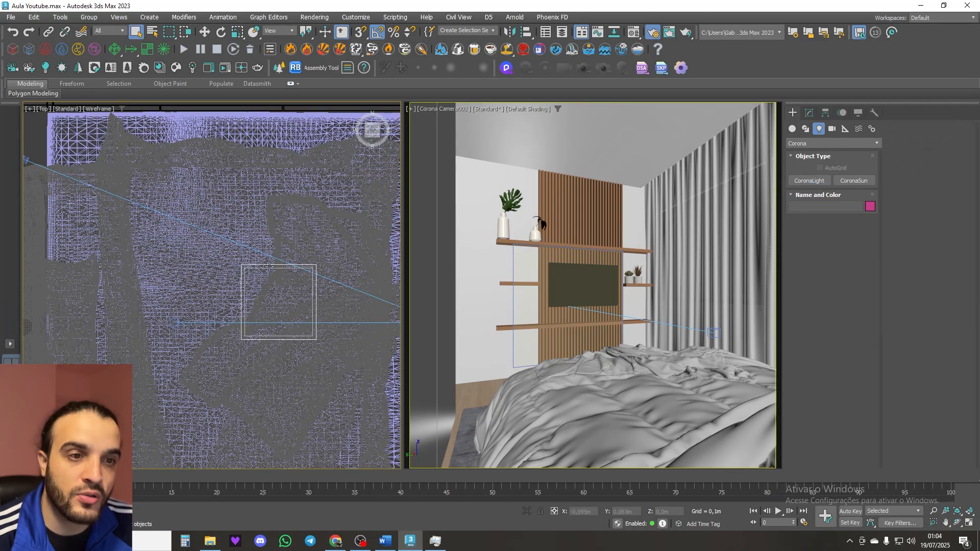
scroll(273, 266, "up", 4)
left_click(283, 262)
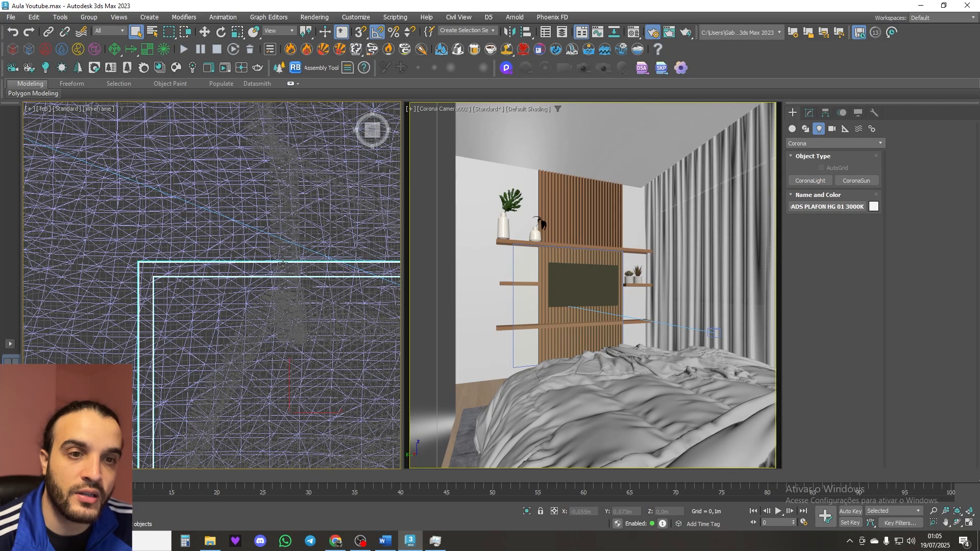
scroll(283, 262, "down", 4)
key("alt+q")
scroll(250, 266, "down", 1)
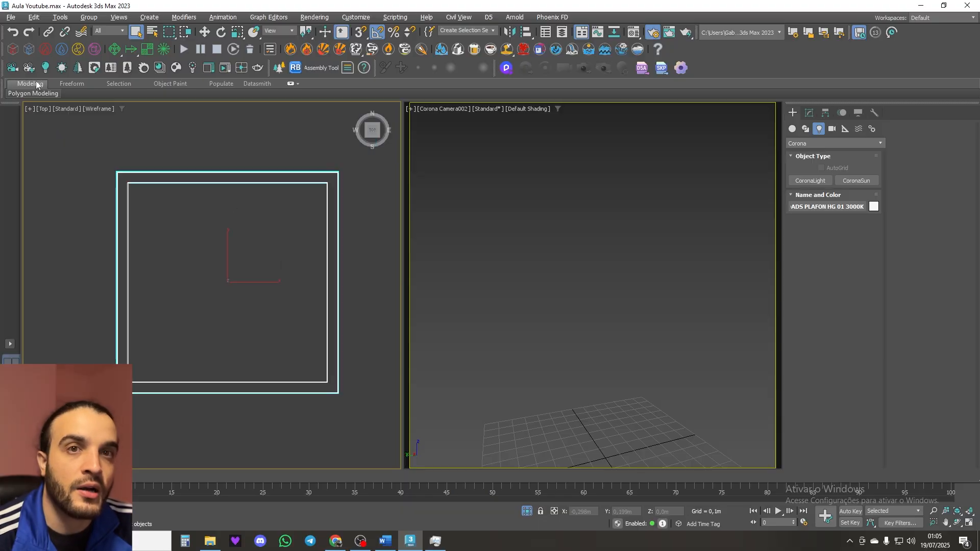
Step: Draw the rectangular Corona light inside the square fixture's inner frame in the top view, about 0.36 m by 0.36 m
left_click(44, 67)
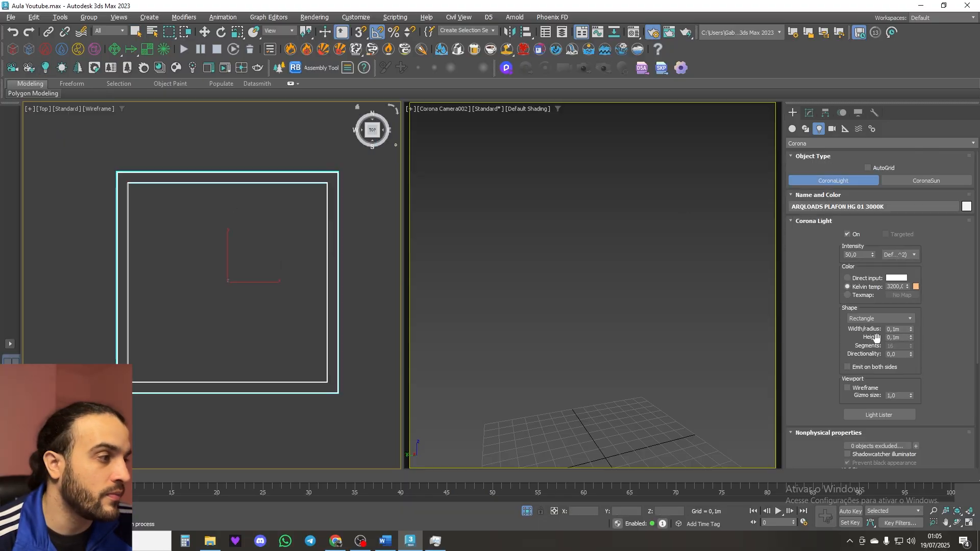
scroll(125, 194, "up", 1)
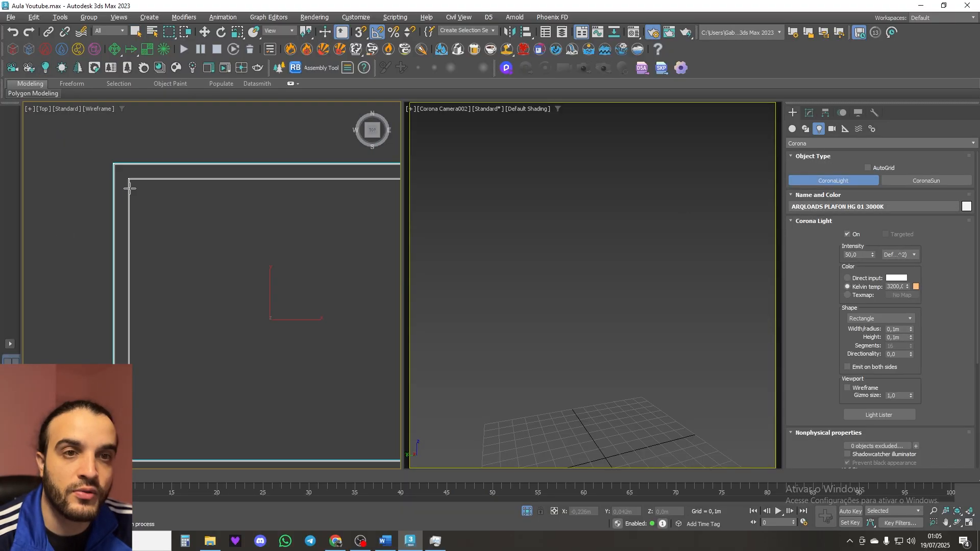
scroll(130, 182, "up", 1)
left_click_drag(130, 180, 303, 345)
scroll(143, 219, "down", 5)
scroll(288, 352, "up", 4)
scroll(281, 344, "down", 6)
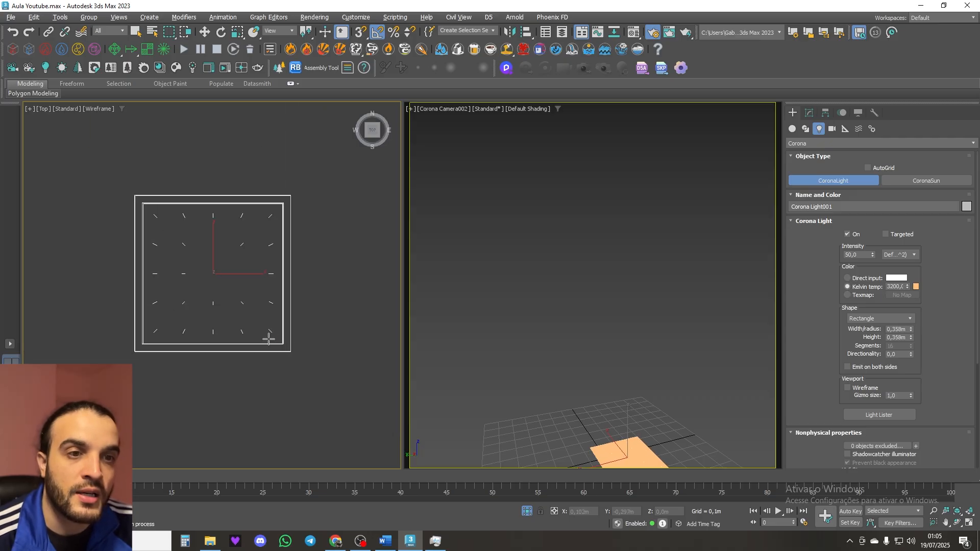
Step: Raise the rectangular light from the floor into the ceiling fixture in the front view, at a height of about 2.49 m
scroll(269, 338, "down", 2)
middle_click_drag(269, 338, 276, 316, "alt")
scroll(265, 316, "down", 4)
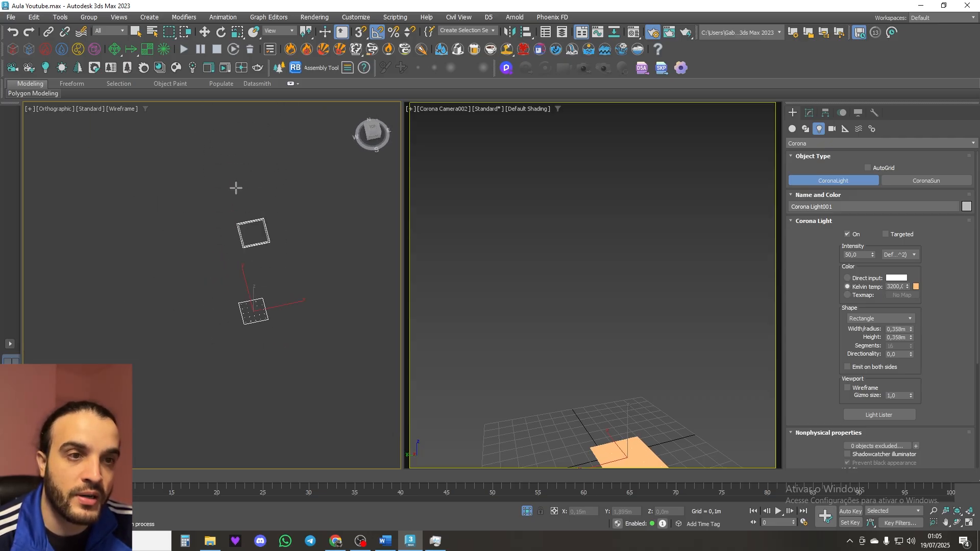
middle_click_drag(256, 235, 249, 260, "alt")
key("t")
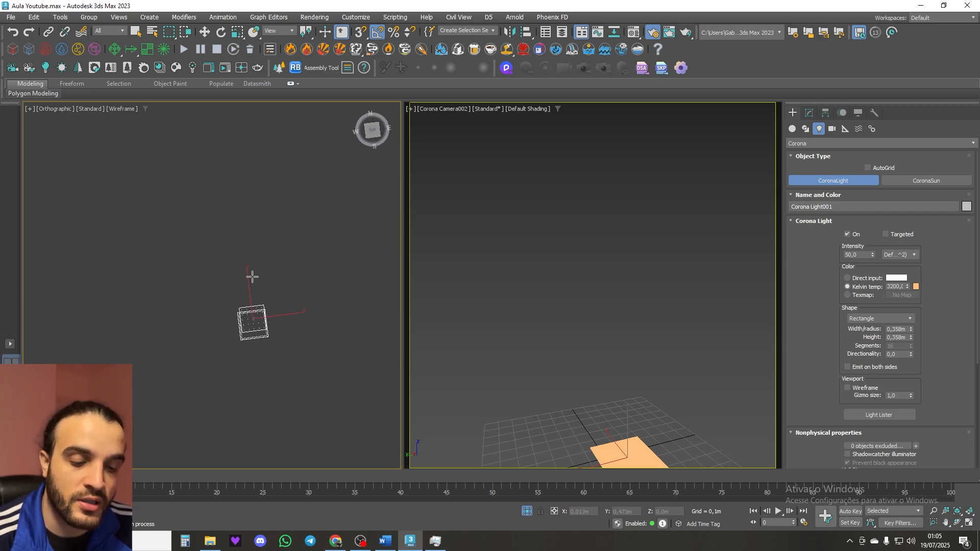
key("z")
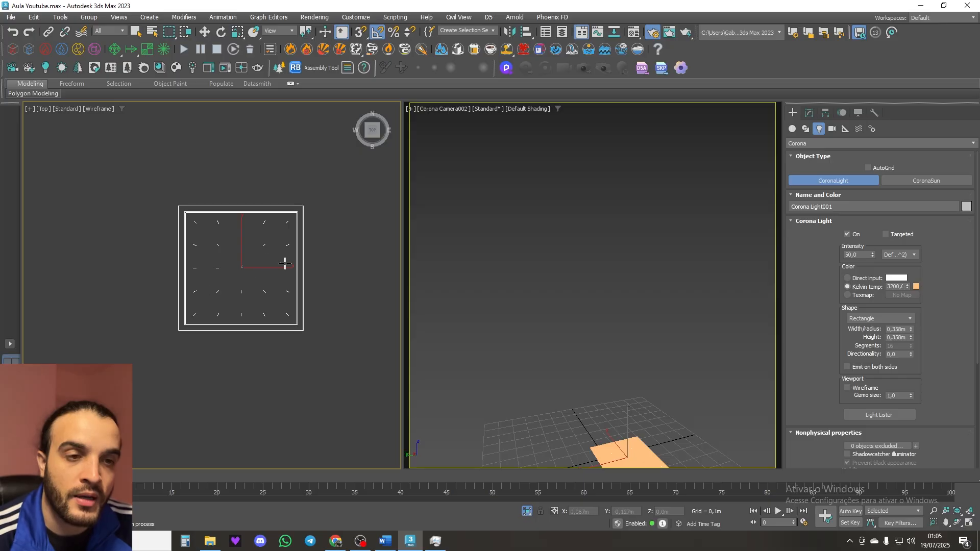
middle_click_drag(283, 261, 302, 271)
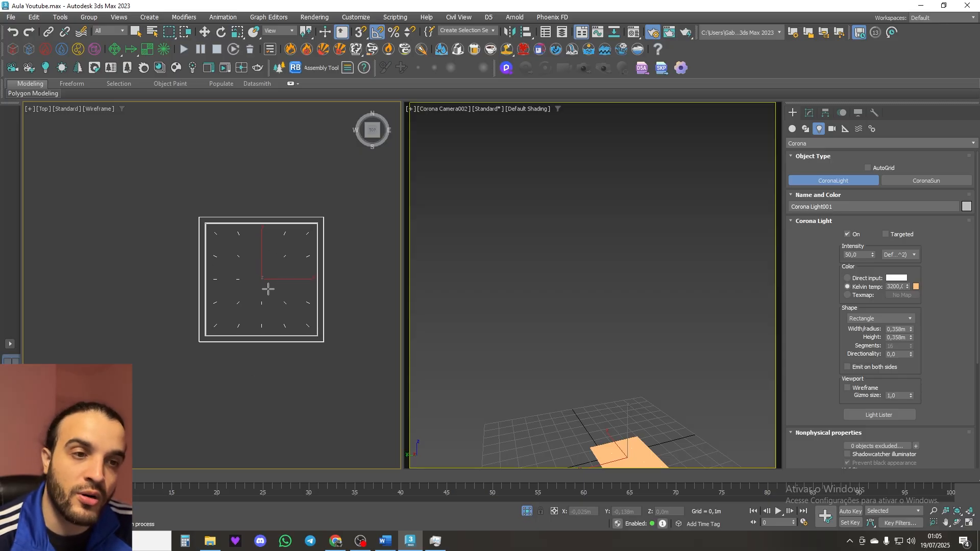
key("f")
scroll(209, 302, "down", 5)
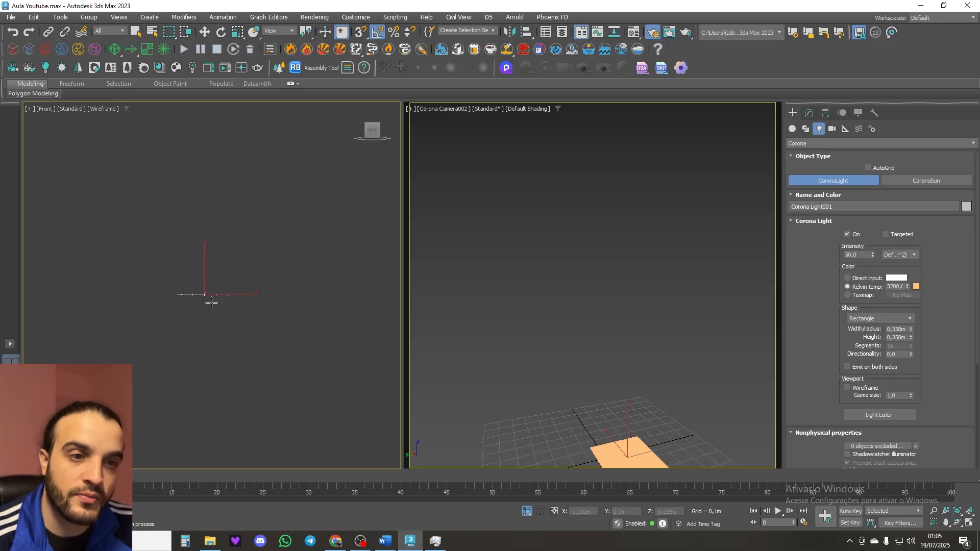
key("w")
left_click_drag(211, 315, 230, 175)
middle_click_drag(230, 175, 226, 224)
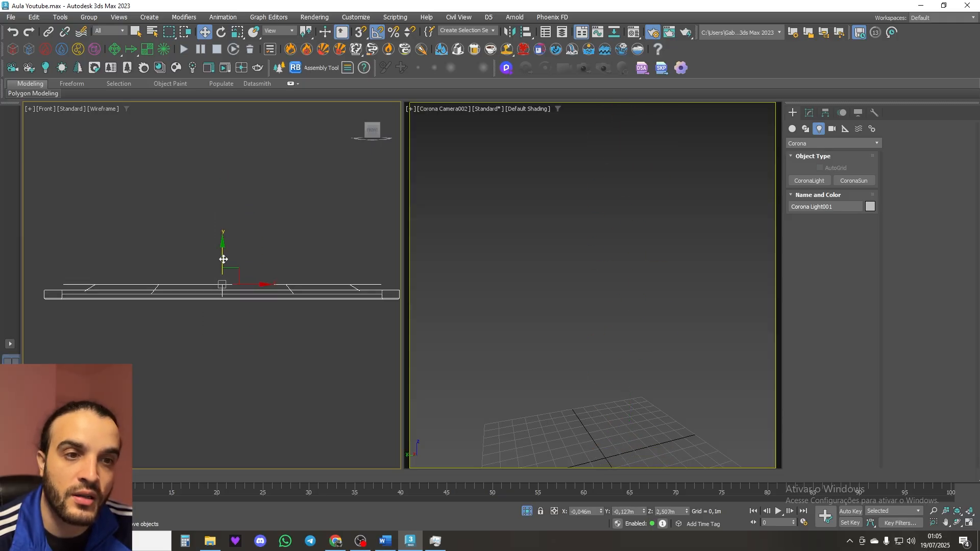
left_click_drag(223, 260, 222, 270)
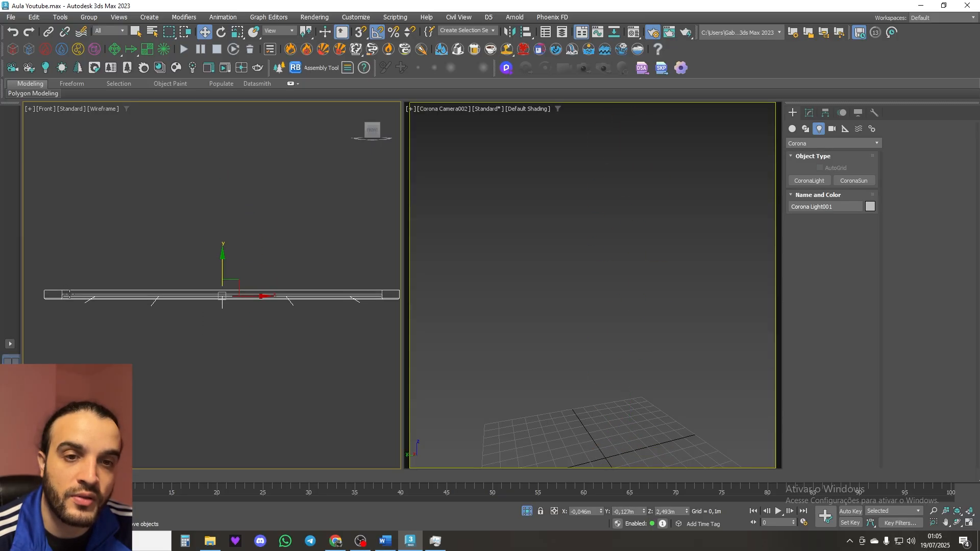
Step: Check the light's fit in the fixture from below in a shaded perspective, and restore the full room as a top wireframe
scroll(68, 296, "up", 4)
key("p")
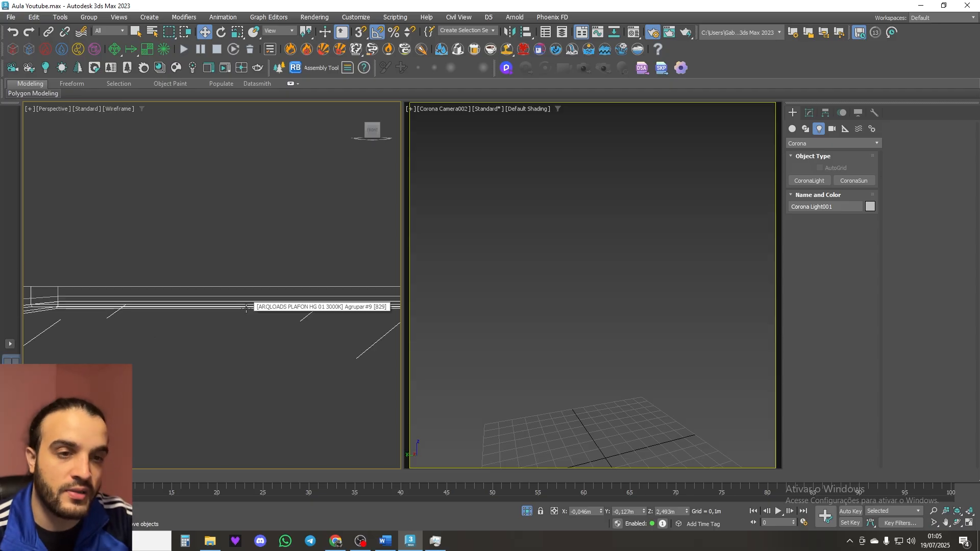
key("F3")
mouse_move(241, 307)
middle_mouse_down("alt")
mouse_move(280, 321)
mouse_move(304, 317)
mouse_move(277, 299)
middle_mouse_up("alt")
scroll(239, 293, "up", 3)
left_click_drag(288, 285, 289, 287)
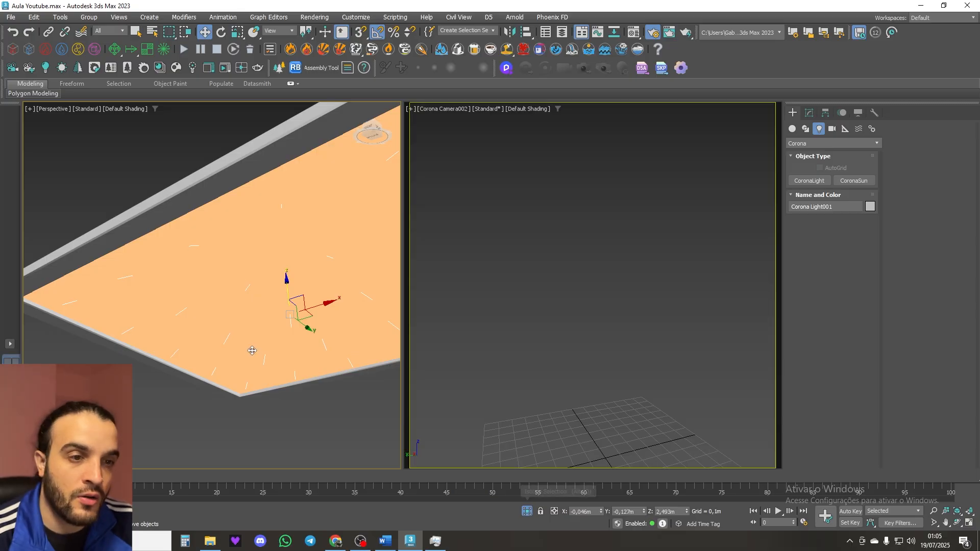
key("t")
key("z")
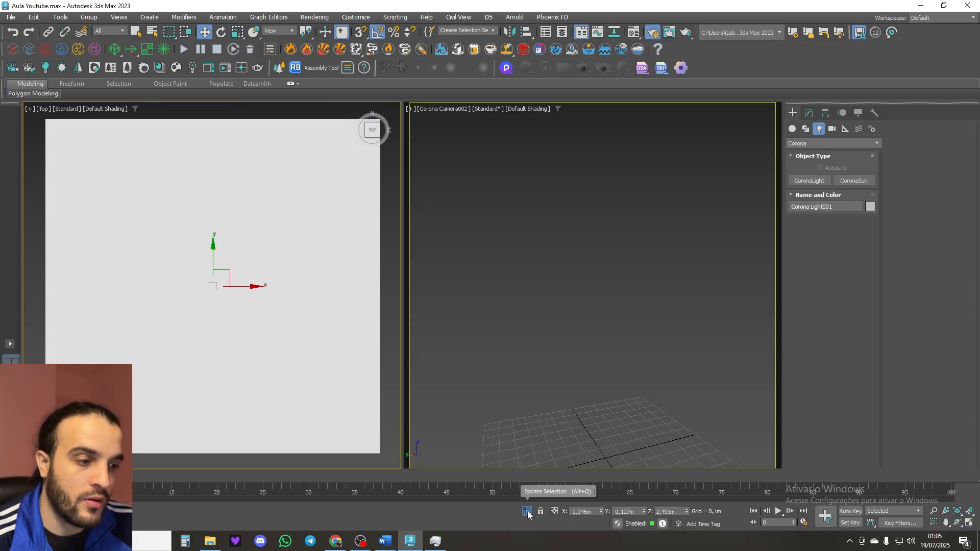
left_click(527, 510)
key("F3")
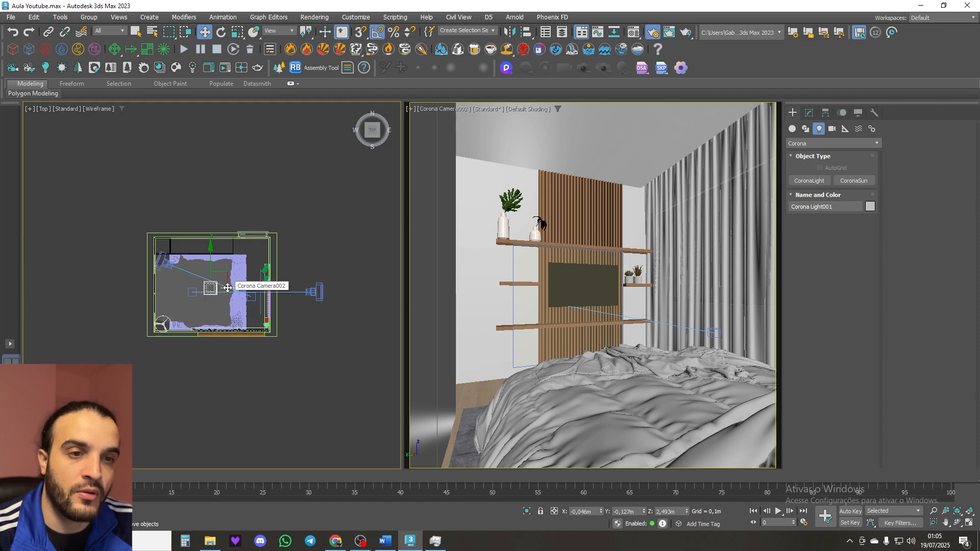
Step: Isolate the floor lamp in the corner beside the bed and examine its shade and bulb in a shaded view
scroll(227, 288, "up", 4)
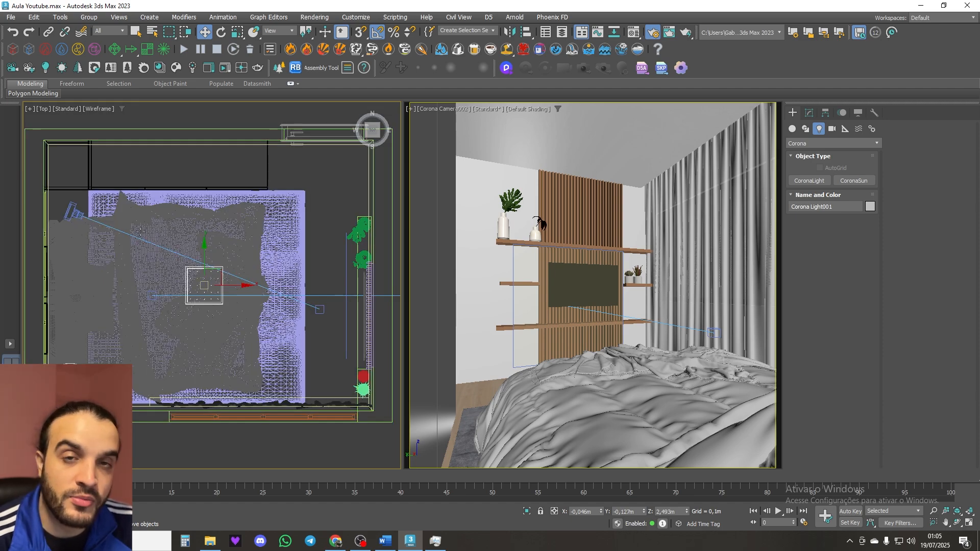
middle_click_drag(164, 223, 232, 203)
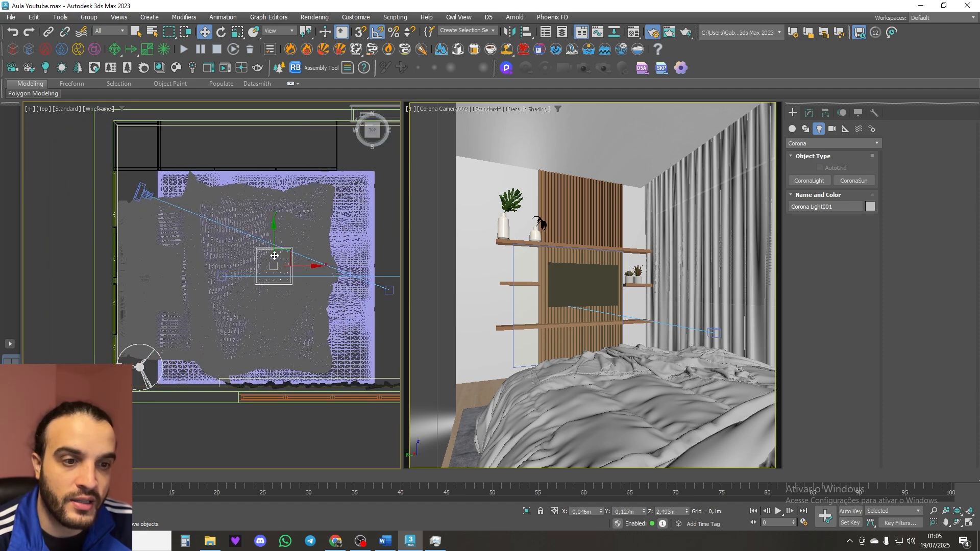
middle_click_drag(222, 319, 260, 294)
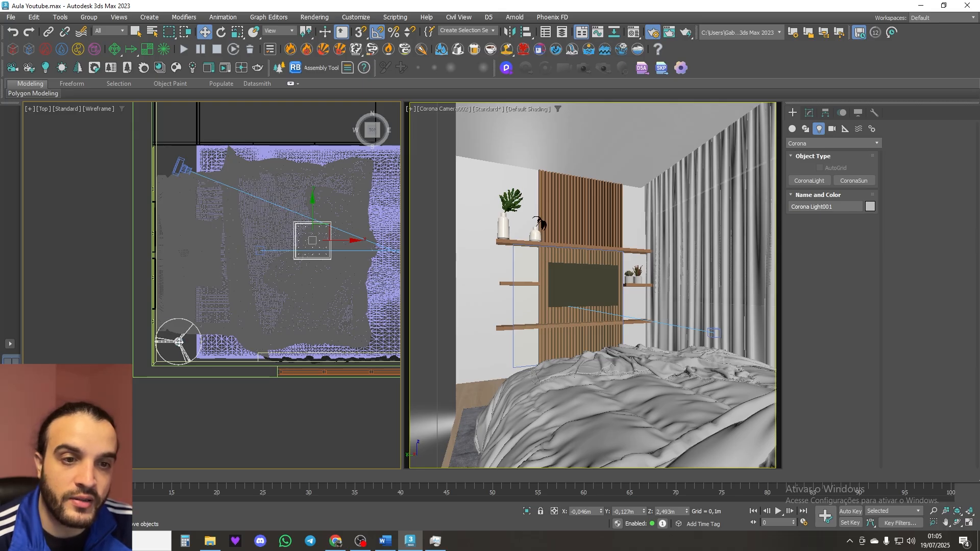
left_click(179, 342)
key("alt+q")
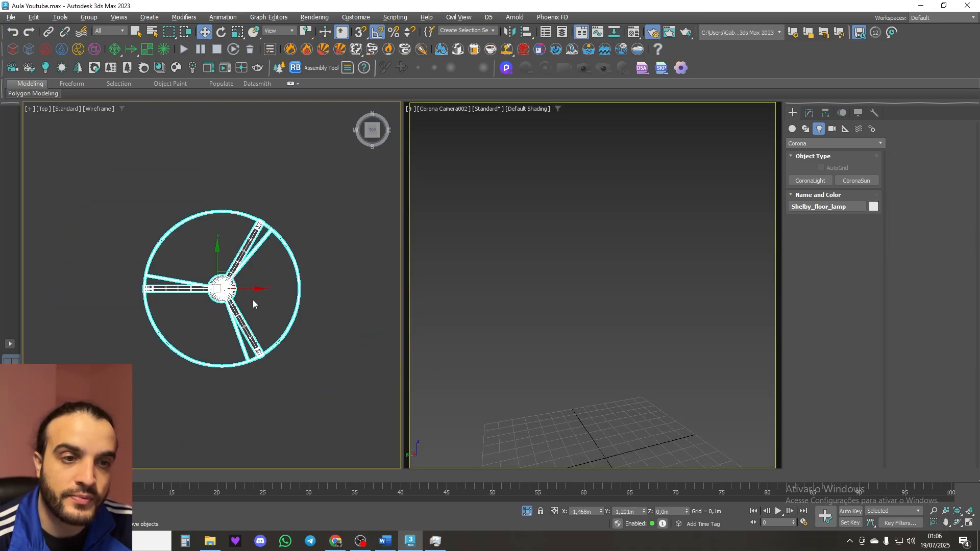
middle_click_drag(253, 303, 245, 281, "alt")
key("F3")
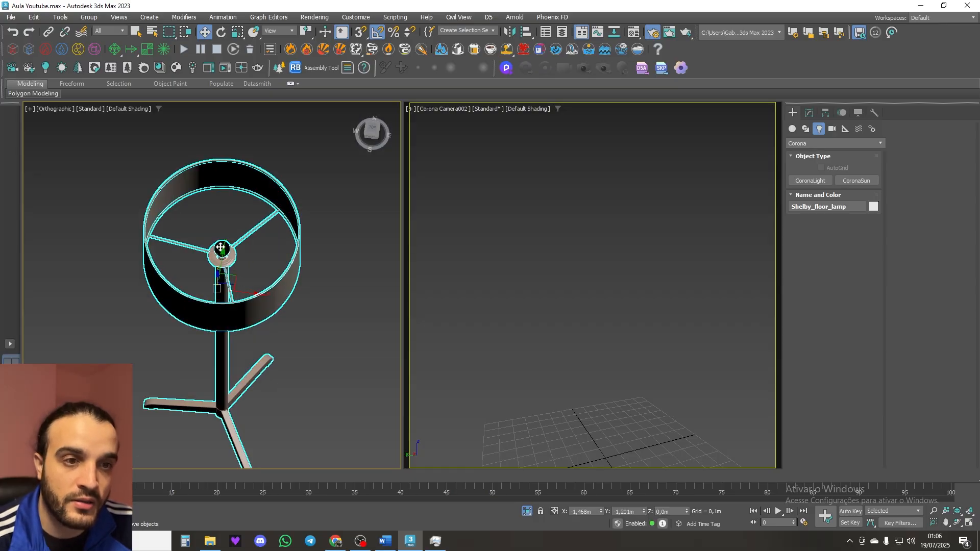
scroll(219, 252, "up", 5)
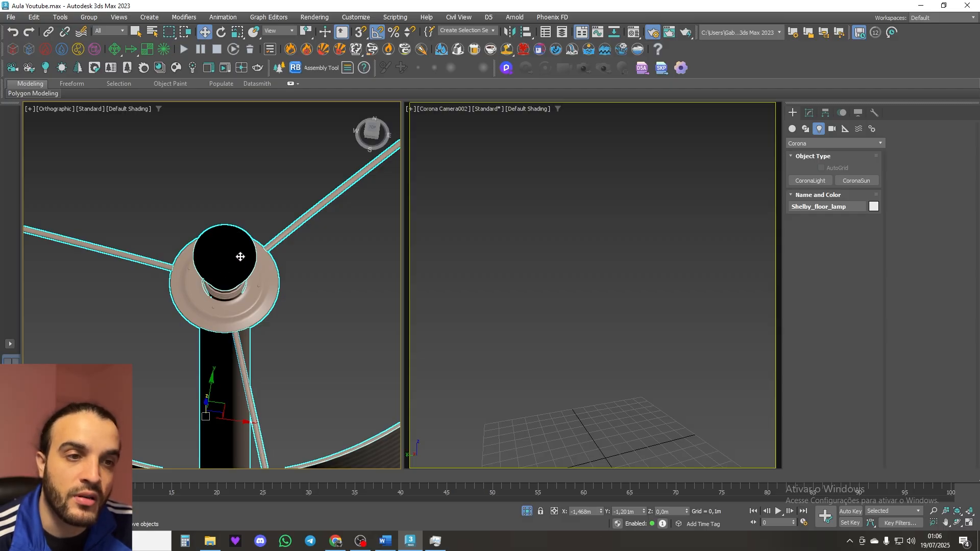
scroll(241, 256, "down", 5)
middle_click_drag(253, 251, 190, 229)
middle_click_drag(220, 137, 231, 218, "alt")
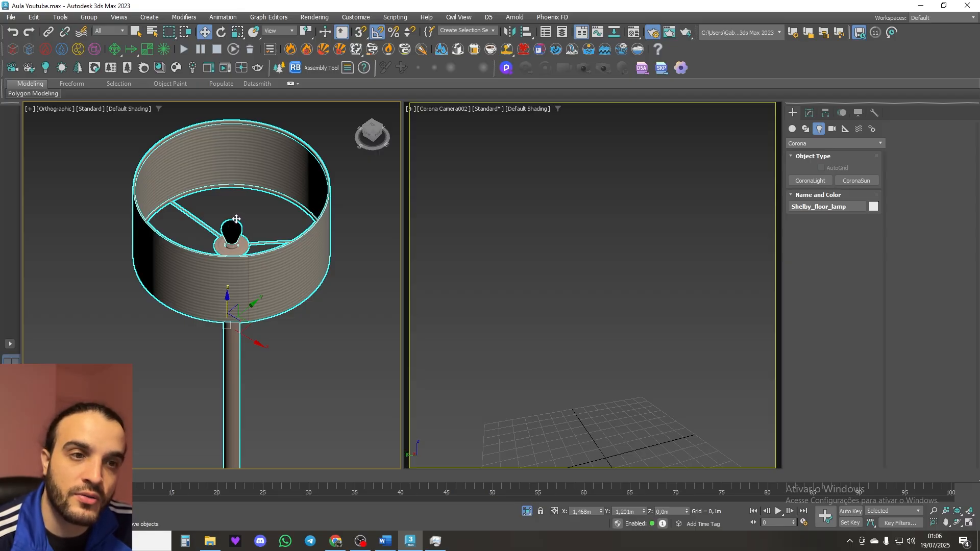
middle_click_drag(234, 232, 244, 265)
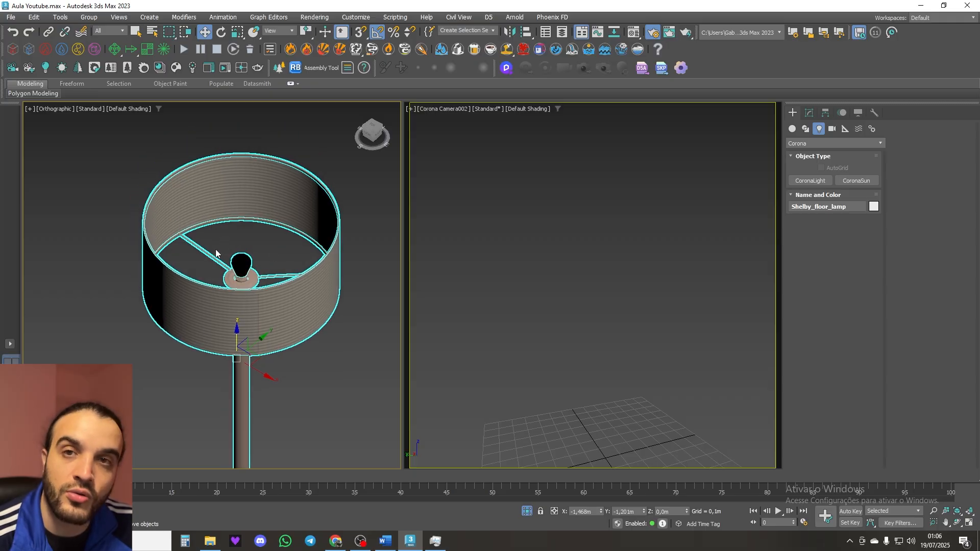
middle_click_drag(280, 254, 271, 249)
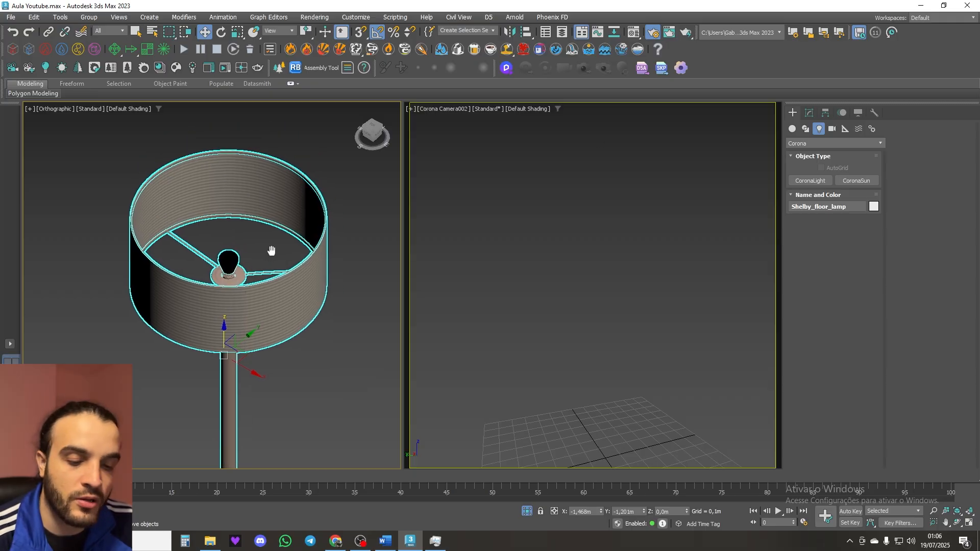
Step: Create a sphere-shaped Corona light centred on the floor lamp's bulb in the top view, with a radius of about 0.06 m
key("t")
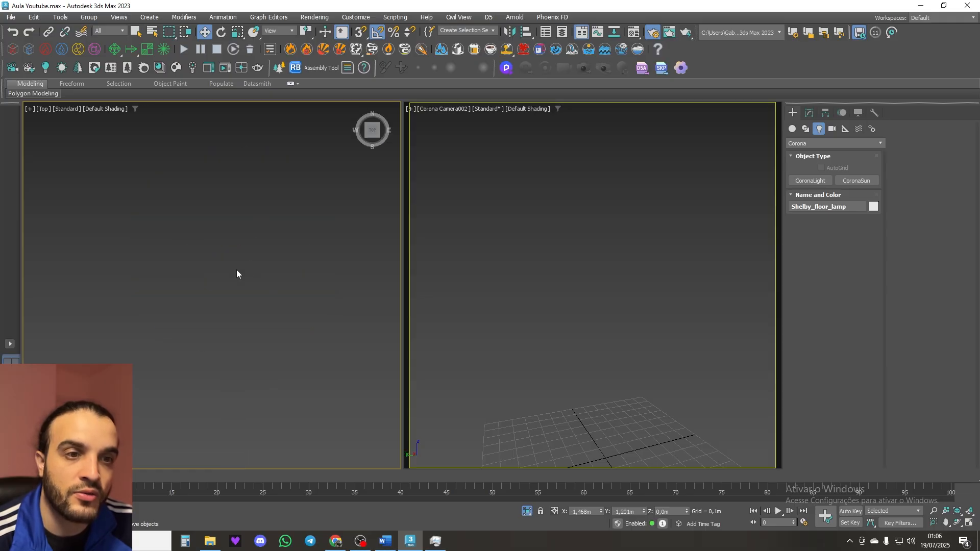
key("z")
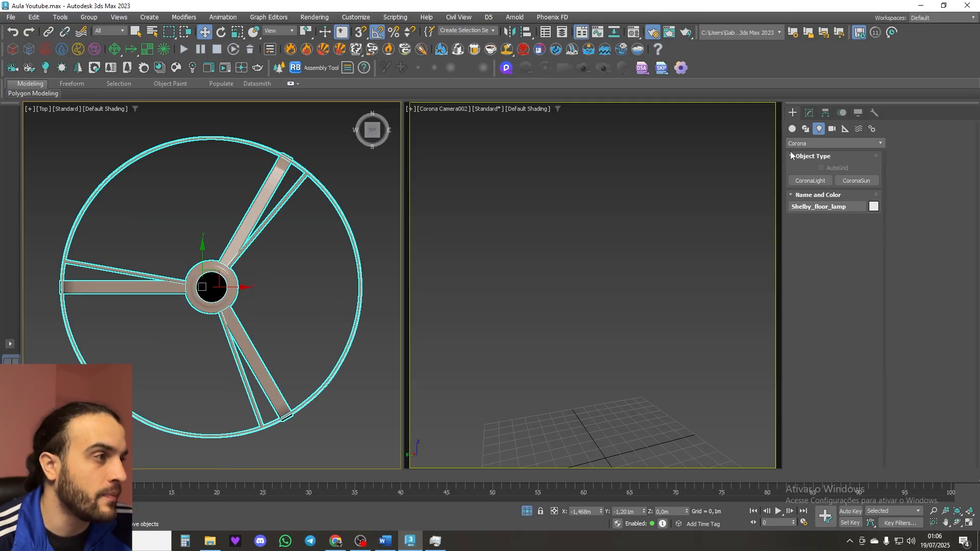
left_click(810, 180)
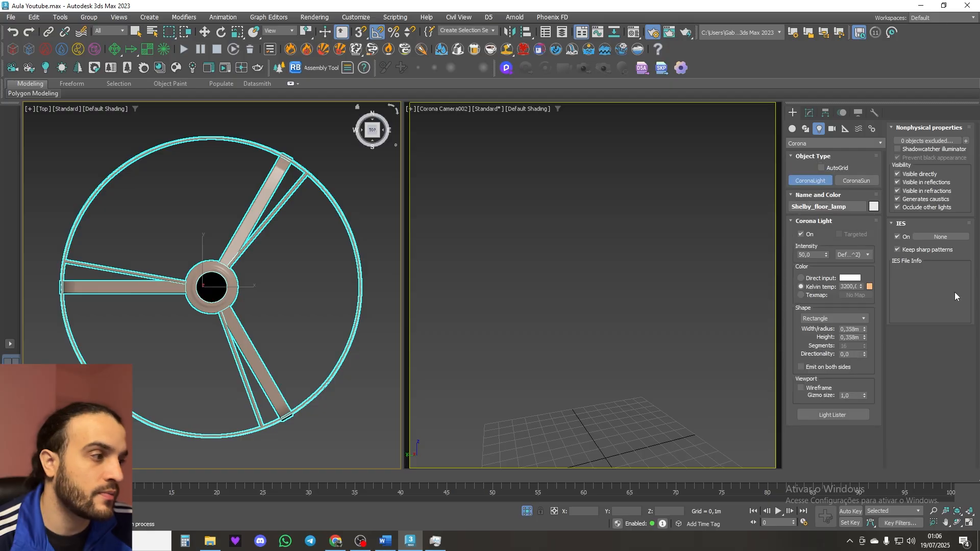
left_click(834, 316)
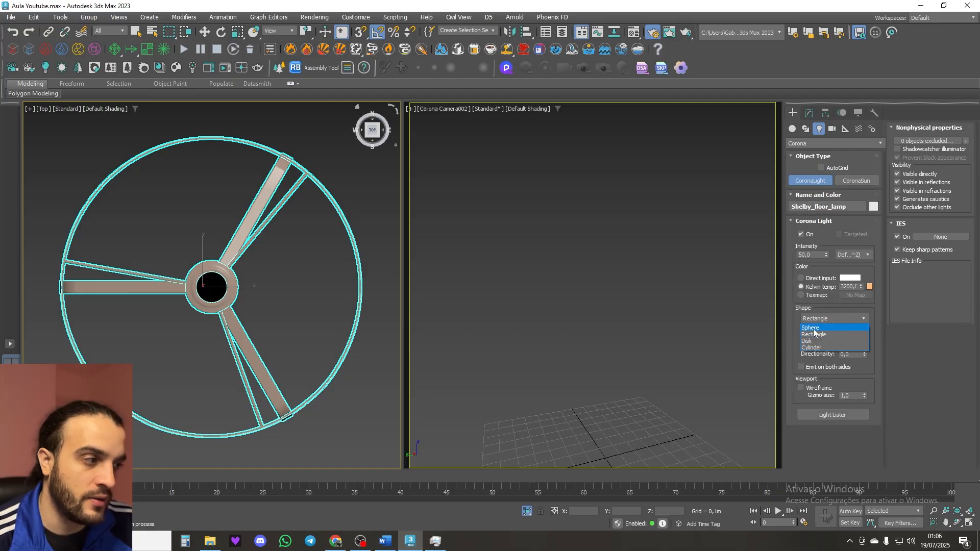
left_click(818, 329)
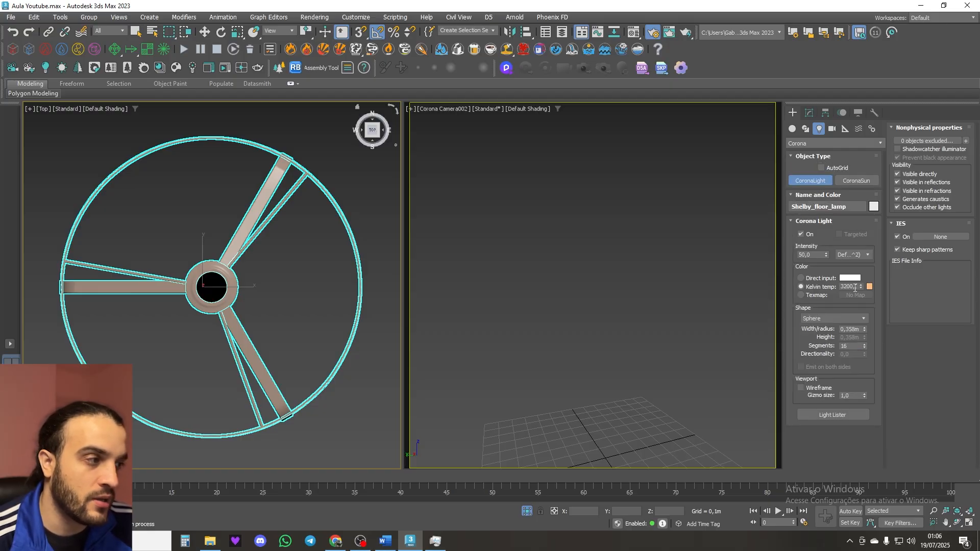
left_click_drag(211, 287, 239, 312)
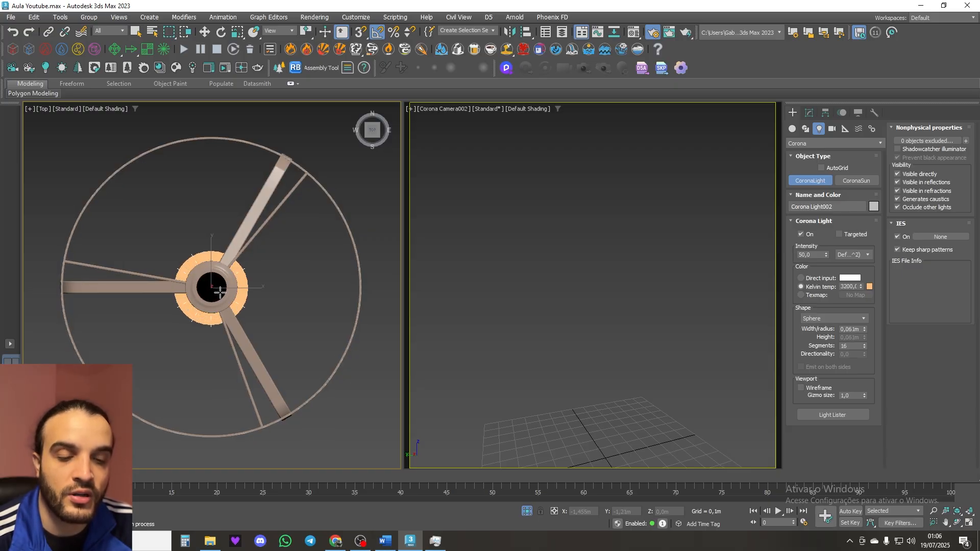
Step: Raise the sphere light into the floor lamp's shade in the front wireframe view, to a height of about 1.38 m
key("f")
key("z")
scroll(217, 339, "down", 10)
key("w")
left_click_drag(215, 302, 230, 99)
mouse_move(226, 149)
middle_mouse_down()
mouse_move(249, 165)
mouse_move(258, 199)
middle_mouse_up()
key("F3")
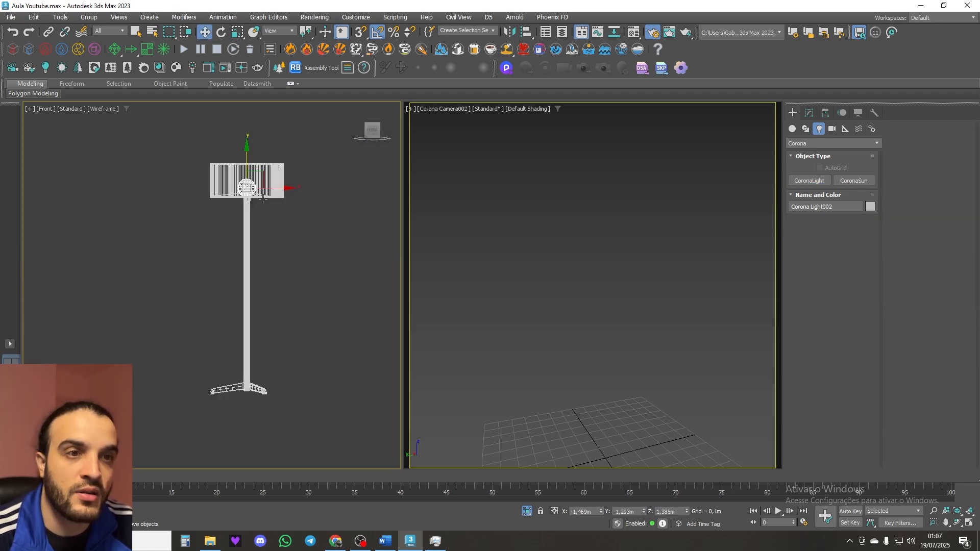
scroll(247, 185, "up", 7)
mouse_move(248, 177)
left_mouse_down()
mouse_move(248, 157)
mouse_move(248, 177)
left_mouse_up()
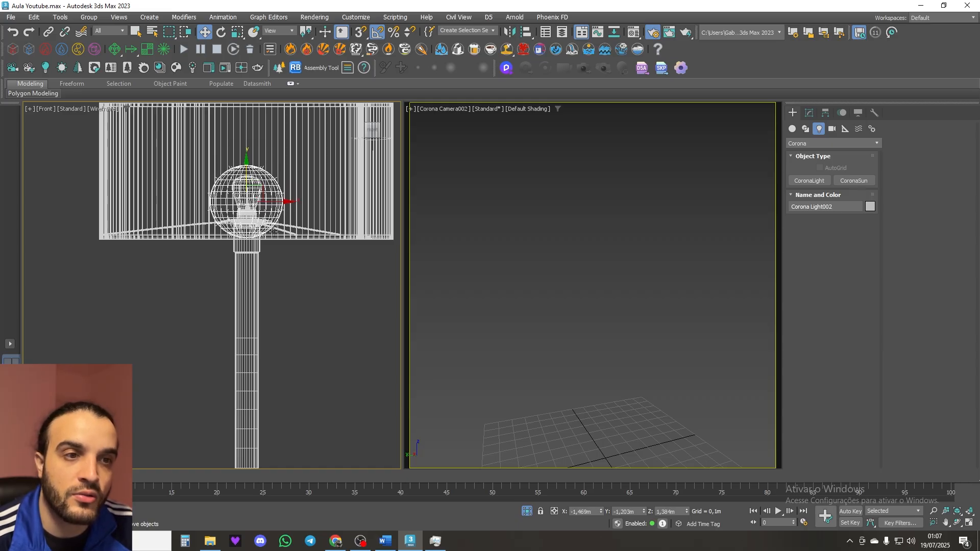
Step: Adjust the sphere light upward so it sits above the bulb's base, at a height of about 1.42 m
middle_click_drag(281, 233, 284, 267, "alt")
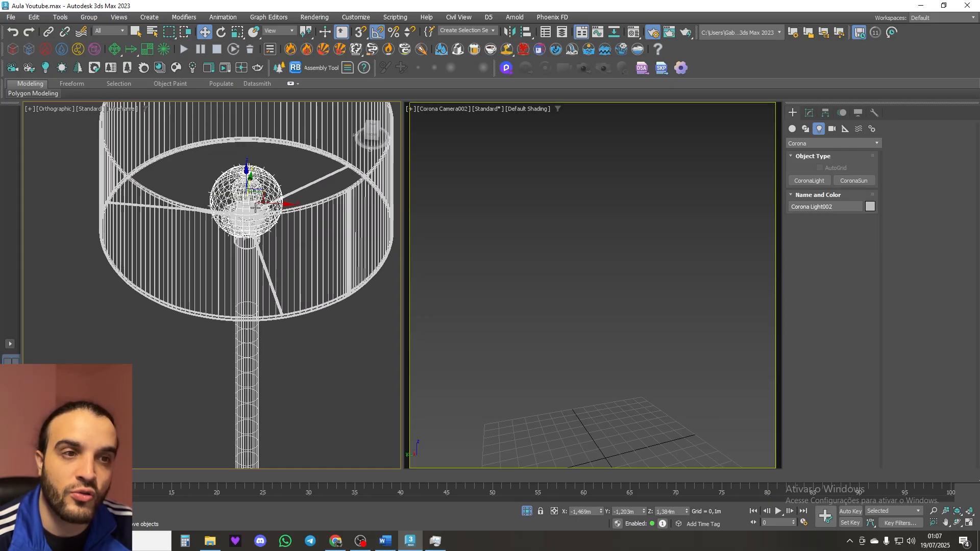
key("f")
key("z")
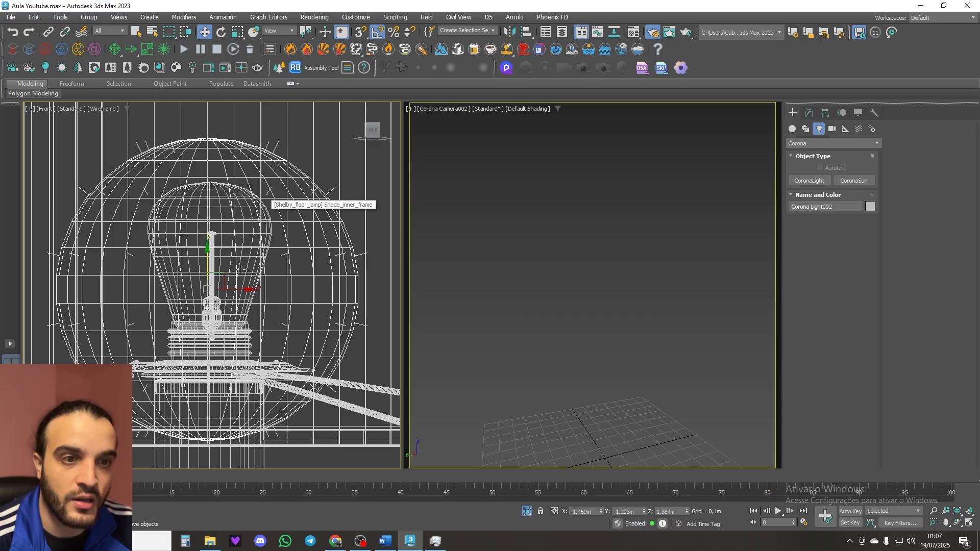
scroll(240, 250, "down", 2)
left_click_drag(219, 254, 224, 204)
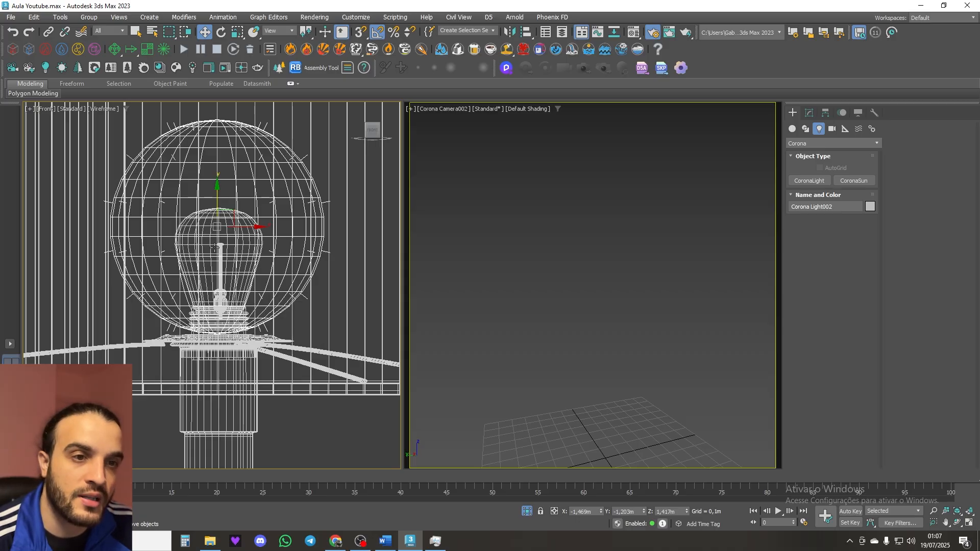
scroll(215, 247, "down", 5)
middle_click_drag(214, 247, 241, 268, "alt")
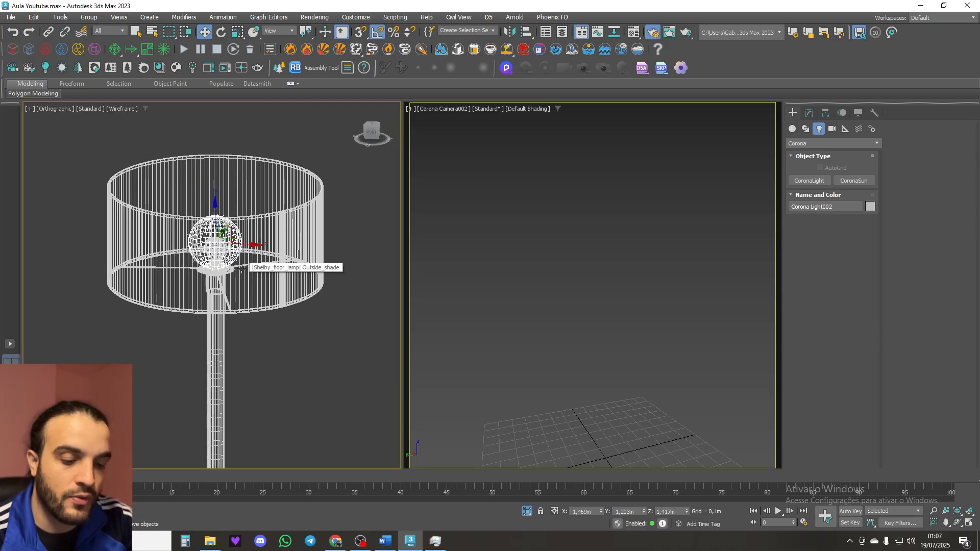
Step: End the floor lamp's isolation and show the whole bedroom in a wireframe top view
key("p")
scroll(243, 315, "down", 5)
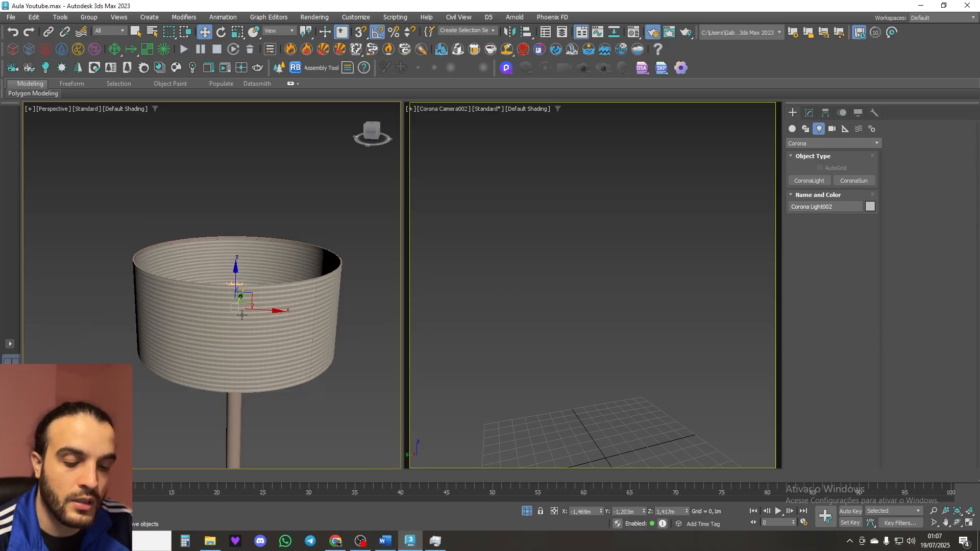
key("t")
scroll(241, 315, "up", 3)
scroll(240, 315, "down", 4)
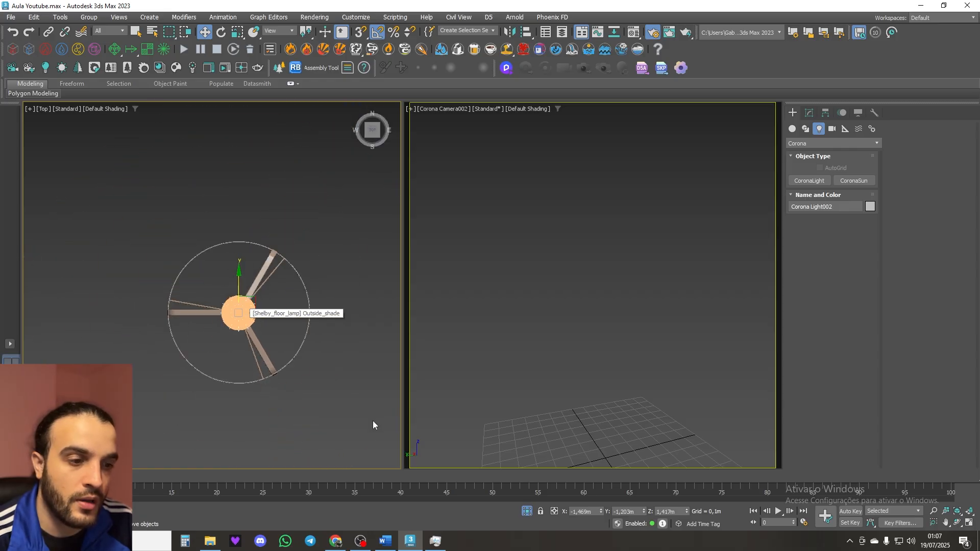
left_click(527, 511)
scroll(219, 308, "down", 4)
middle_click_drag(281, 287, 242, 324)
key("F3")
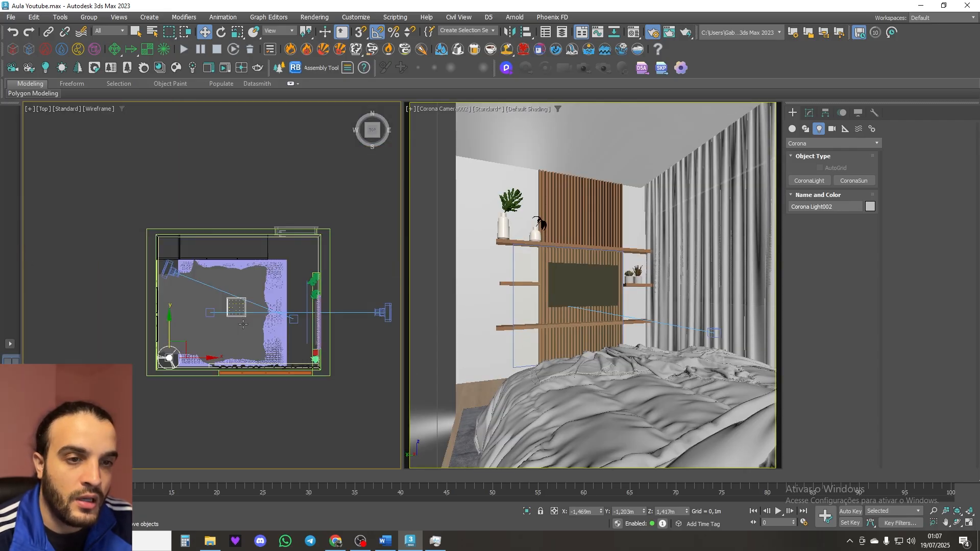
Step: Examine the room plan and the space between the slatted TV panel and the wall in the top view
scroll(170, 350, "up", 3)
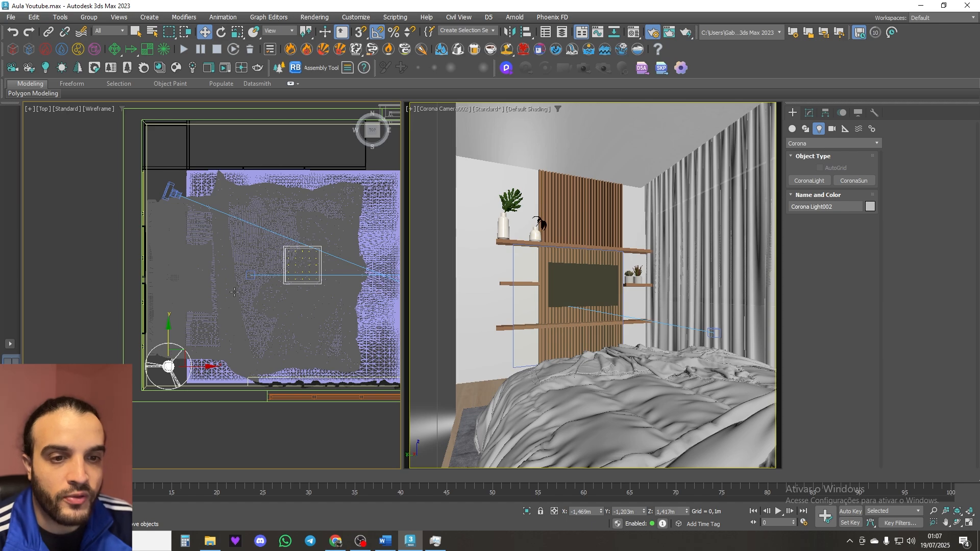
scroll(281, 296, "down", 3)
middle_click_drag(323, 295, 230, 291)
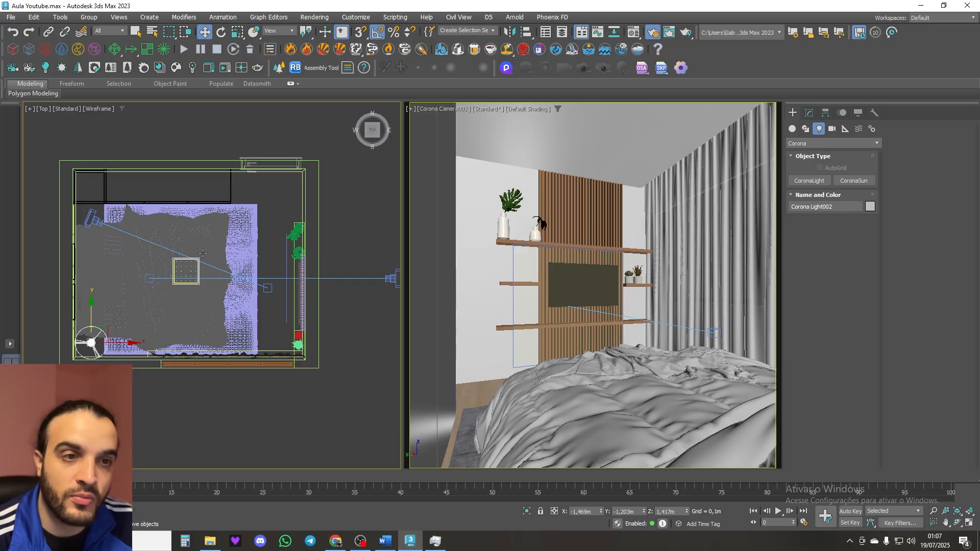
scroll(306, 250, "up", 8)
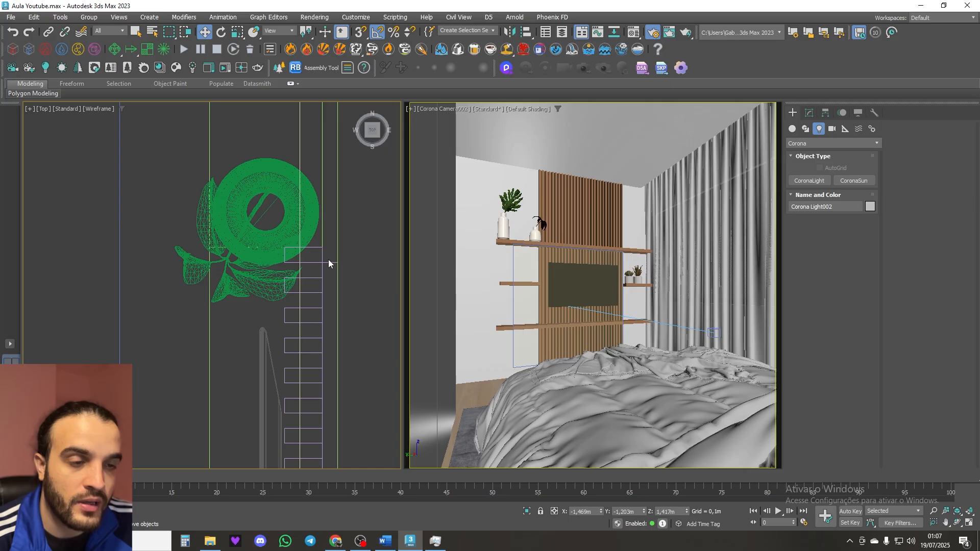
scroll(328, 260, "down", 6)
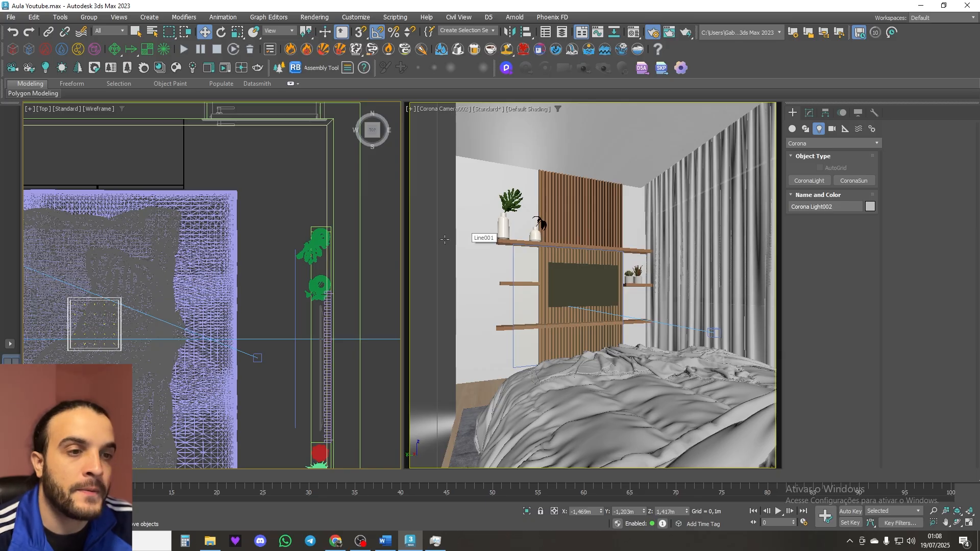
scroll(329, 293, "down", 4)
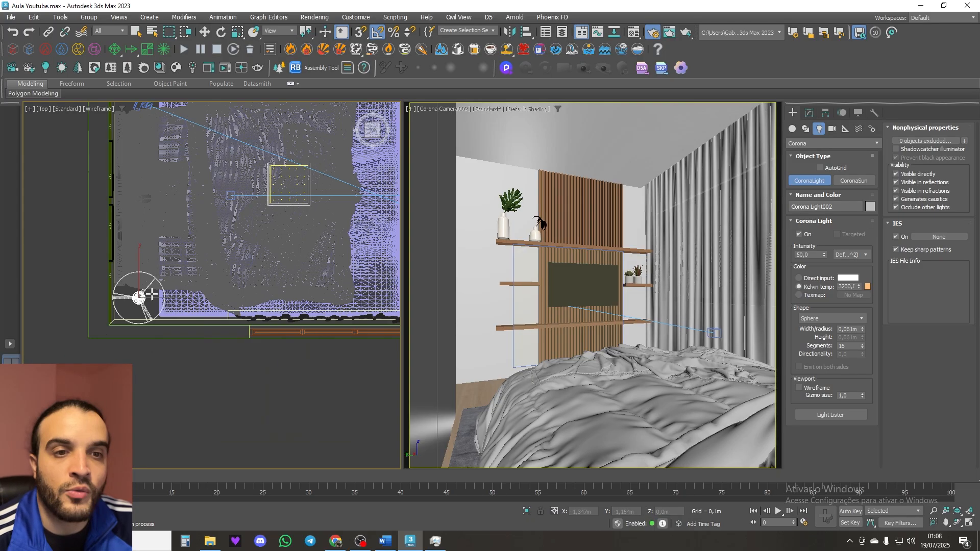
scroll(151, 294, "down", 4)
middle_click_drag(263, 248, 247, 256)
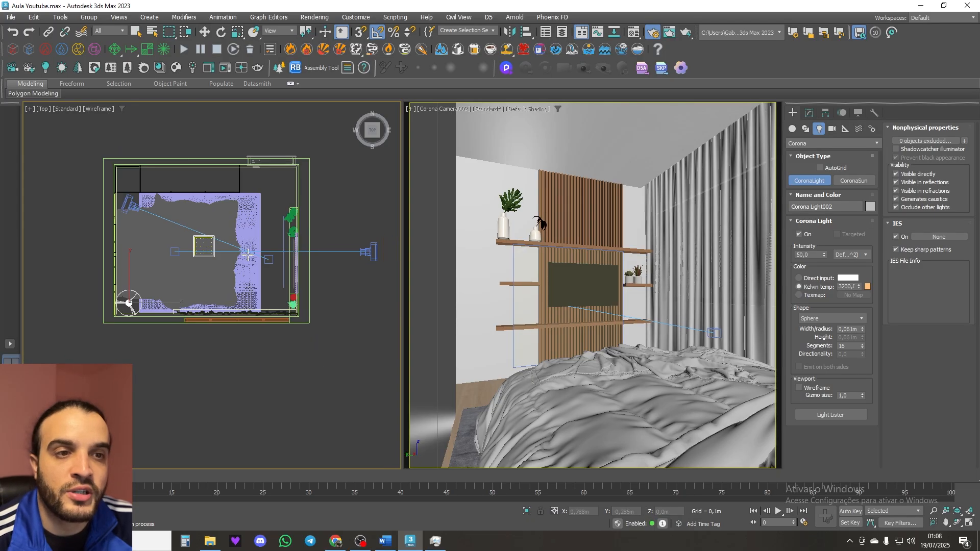
scroll(248, 257, "up", 4)
right_click(249, 257)
Step: Isolate the slatted TV panel together with its backing board and the room walls
scroll(339, 220, "up", 4)
scroll(339, 221, "up", 2)
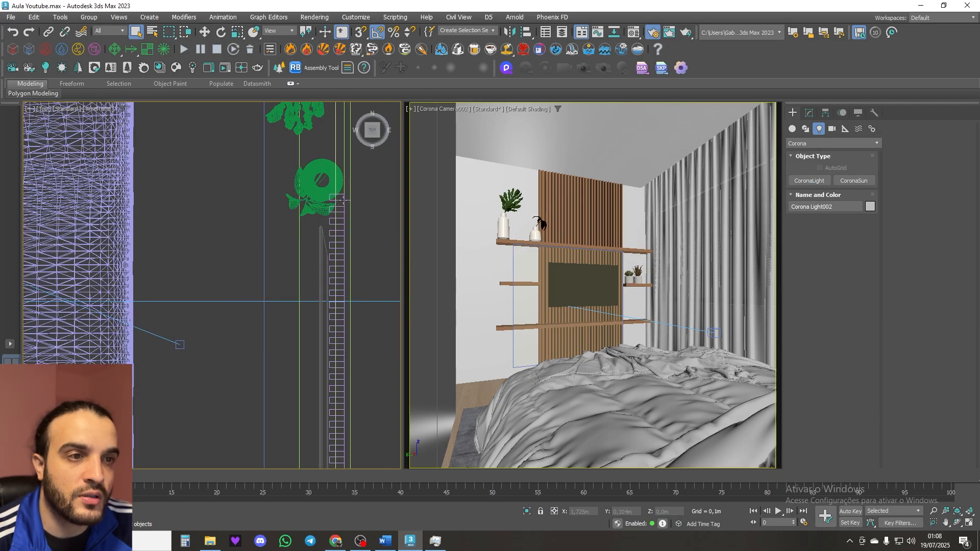
left_click(344, 199)
scroll(345, 201, "up", 5)
scroll(356, 199, "down", 3)
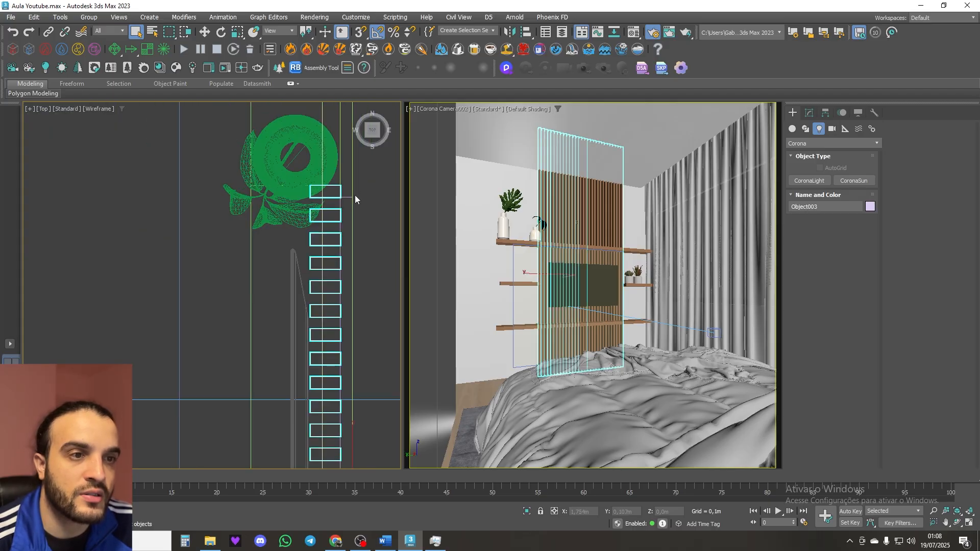
left_click(347, 196, "ctrl")
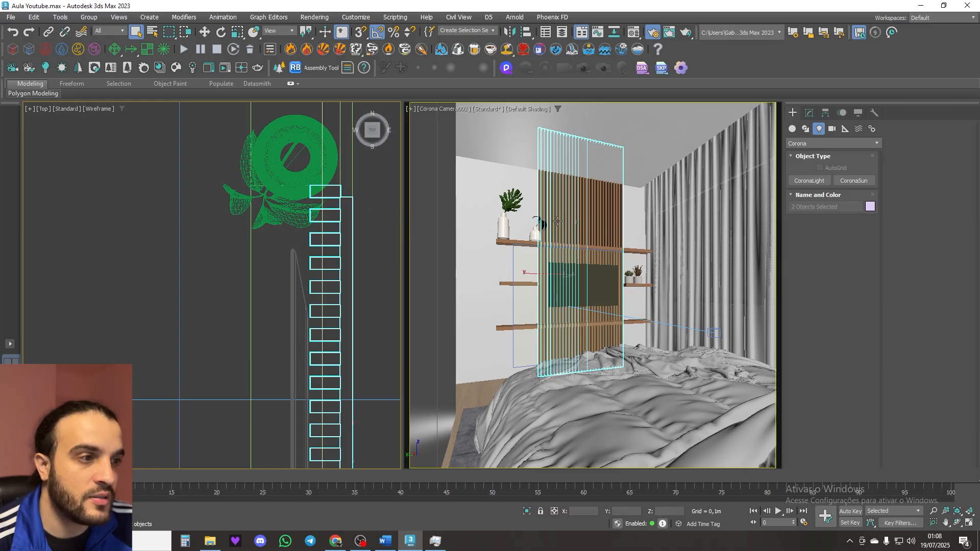
left_click(352, 179, "ctrl")
scroll(352, 179, "down", 5)
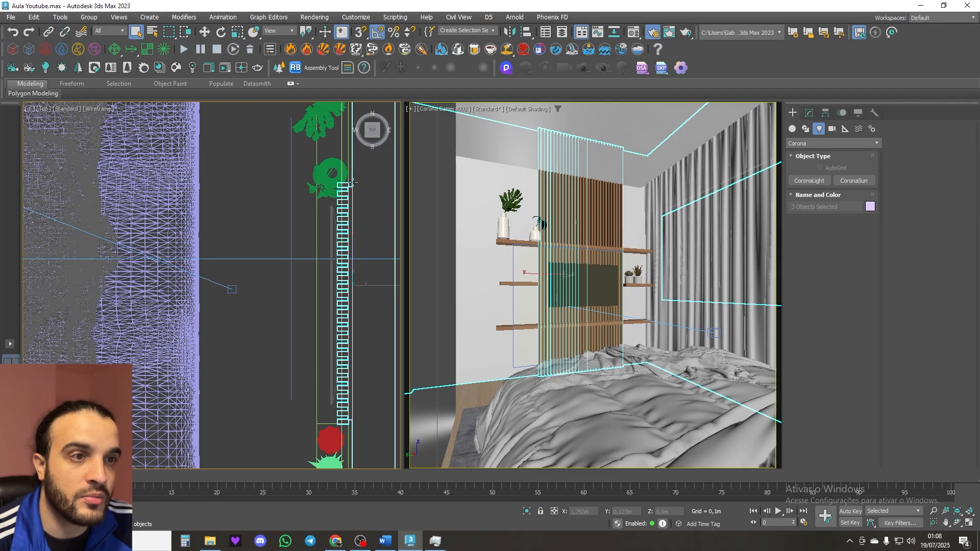
middle_click_drag(351, 179, 321, 304)
scroll(312, 281, "up", 3)
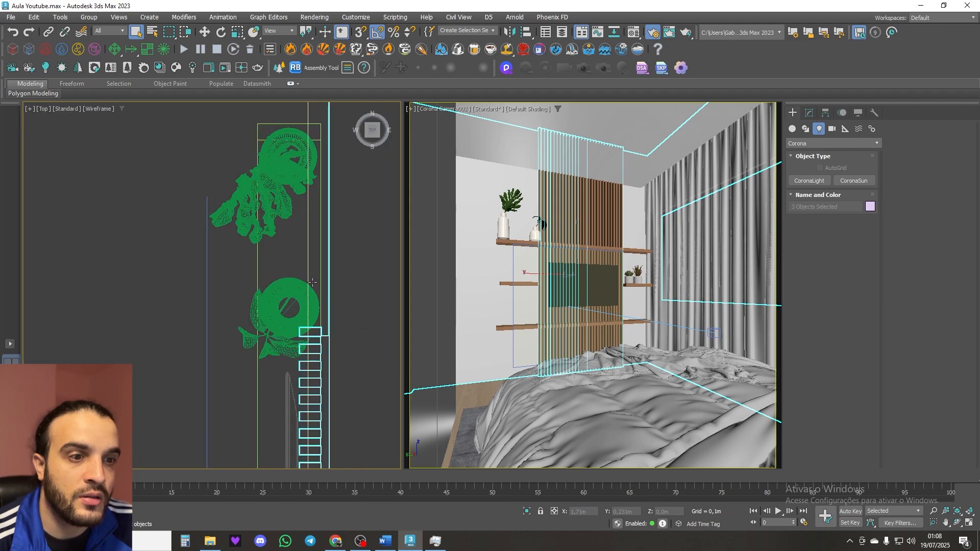
scroll(317, 290, "up", 2)
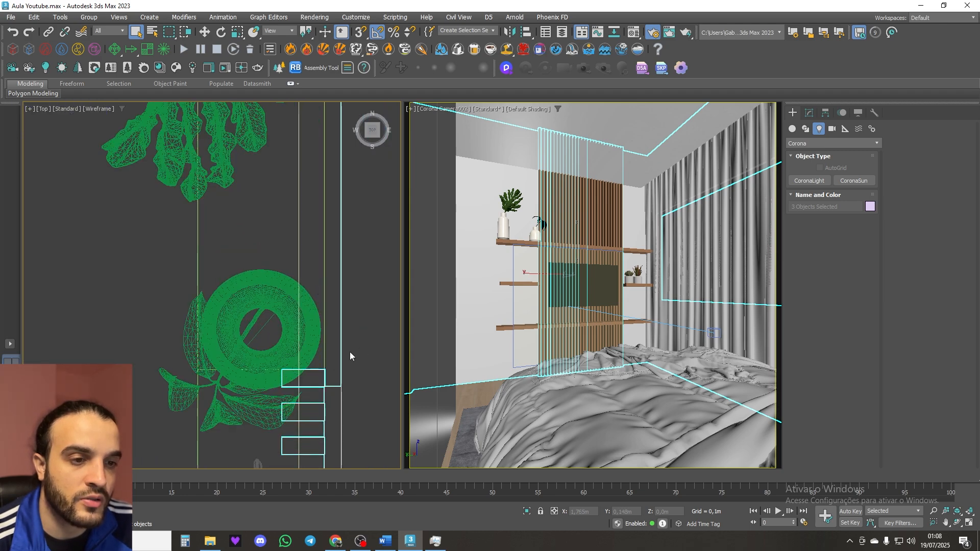
scroll(350, 356, "down", 5)
key("alt+q")
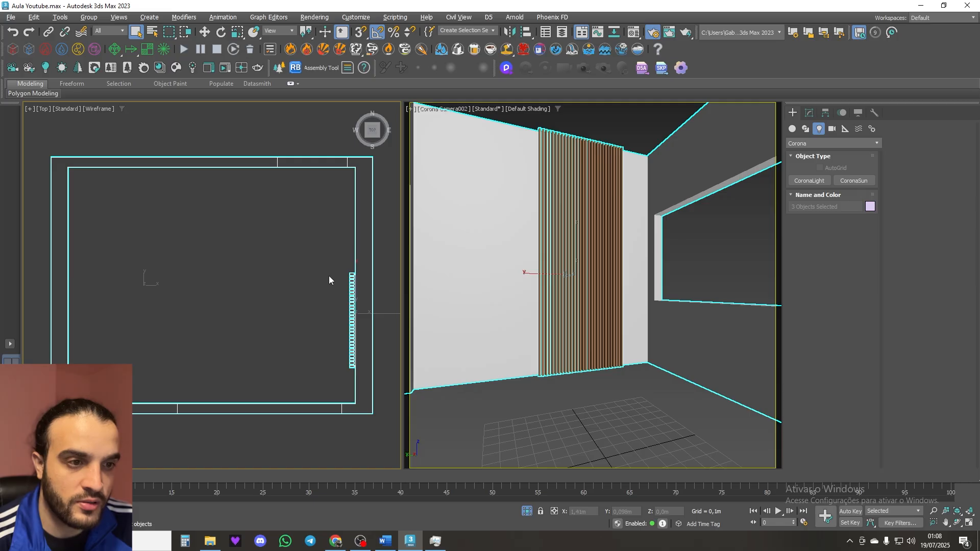
Step: Examine the slatted panel's backing edge against the wall in the front and orbited wireframe views
scroll(329, 278, "down", 4)
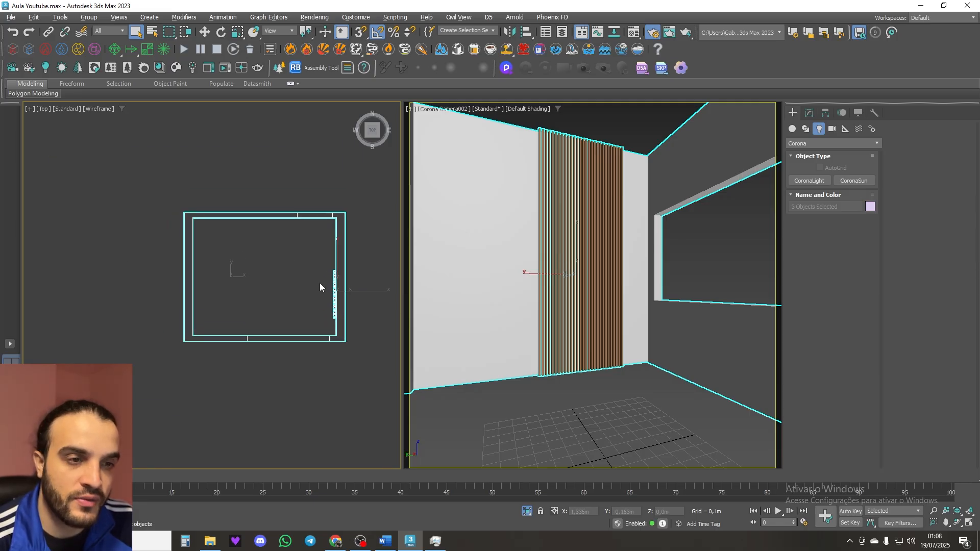
key("f")
scroll(311, 277, "up", 4)
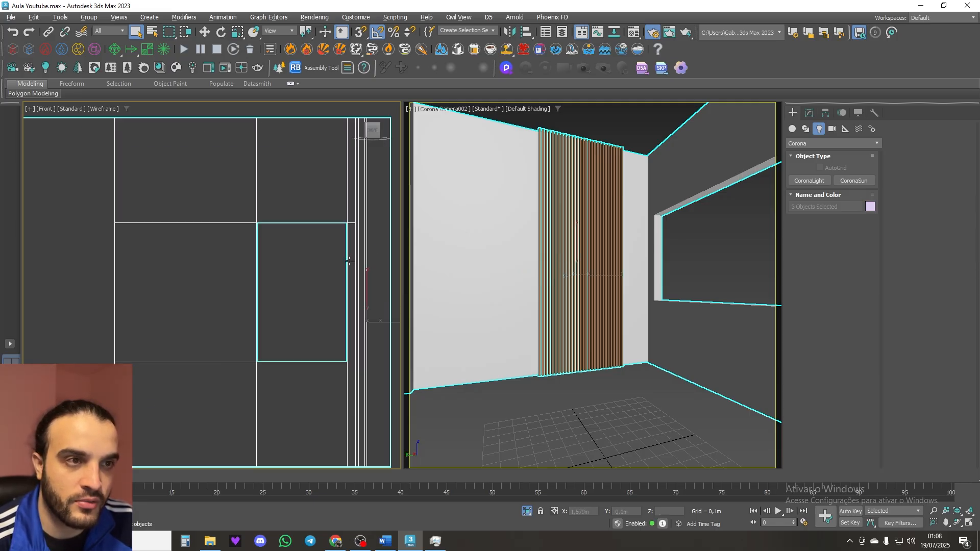
middle_click_drag(349, 261, 311, 254)
scroll(288, 247, "up", 1)
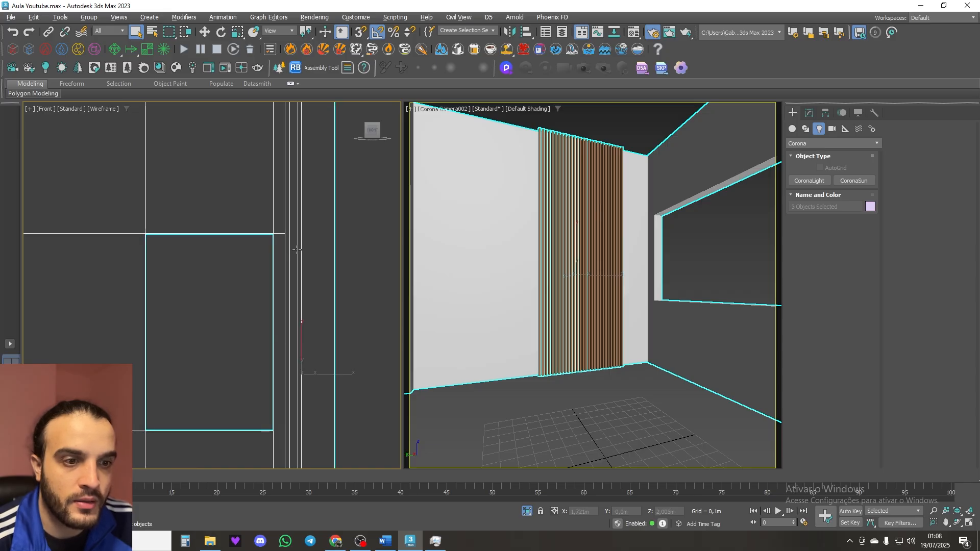
scroll(290, 248, "down", 3)
scroll(304, 255, "up", 1)
middle_click_drag(301, 248, 300, 219, "alt")
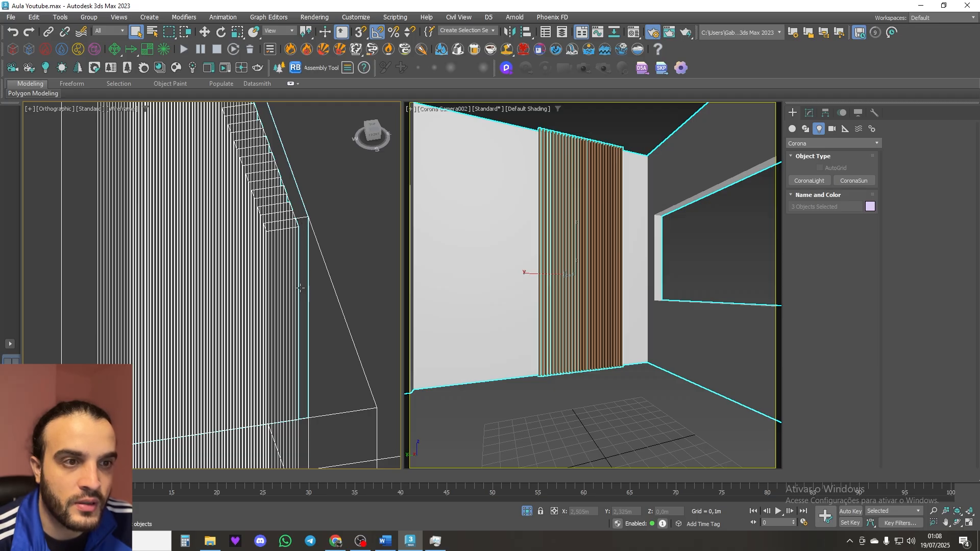
key("f")
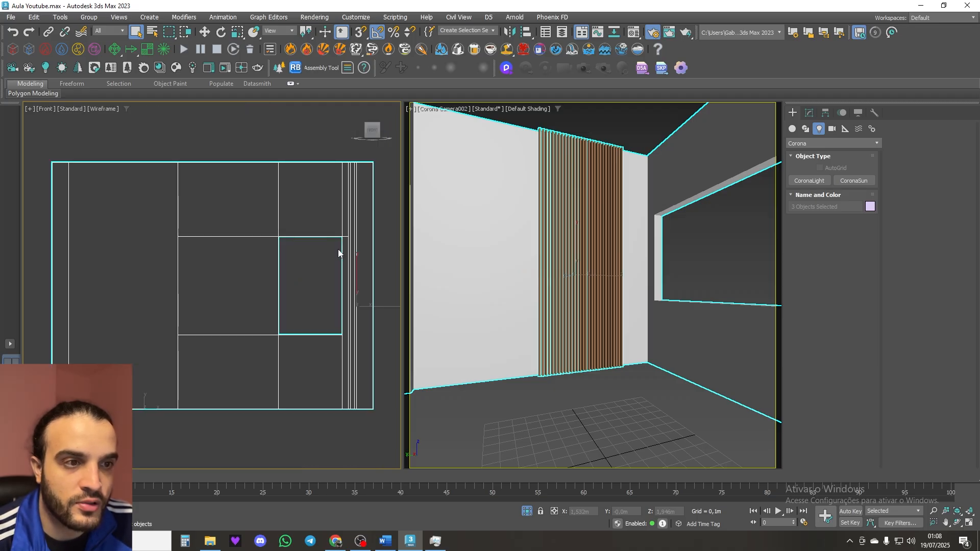
Step: Create a rectangular Corona light about 0.014 m wide and 0.314 m high within the panel's backing board thickness in the front view
scroll(338, 251, "up", 4)
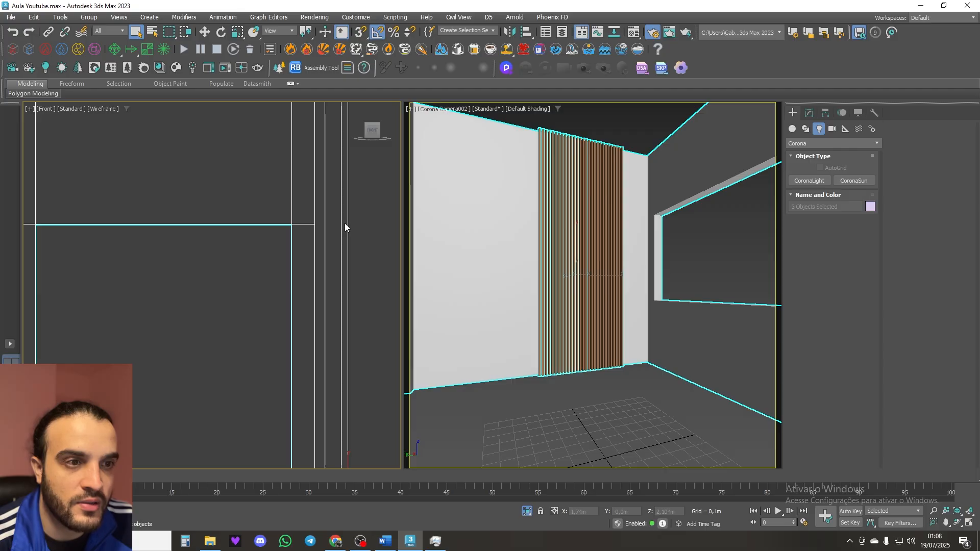
scroll(345, 225, "up", 2)
left_click(46, 66)
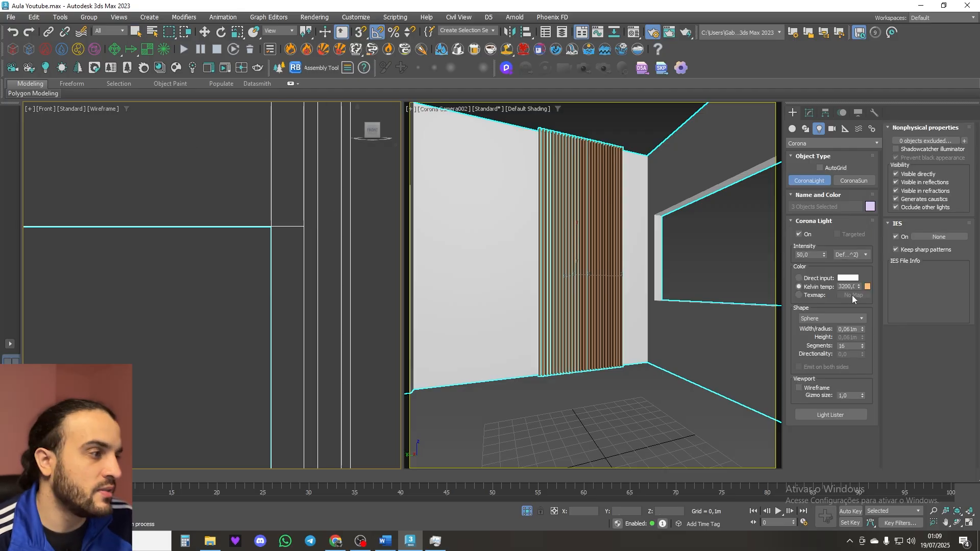
left_click(824, 316)
left_click(819, 334)
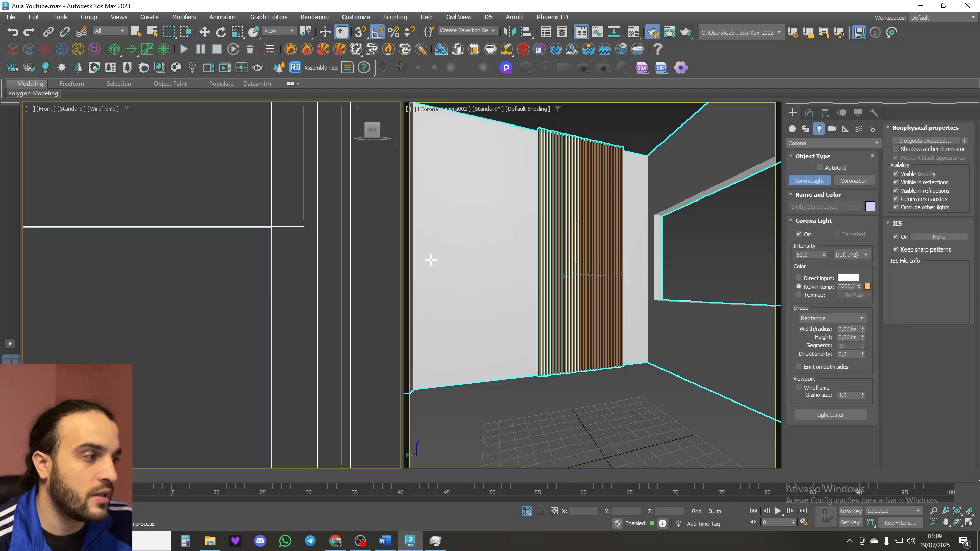
scroll(334, 246, "up", 3)
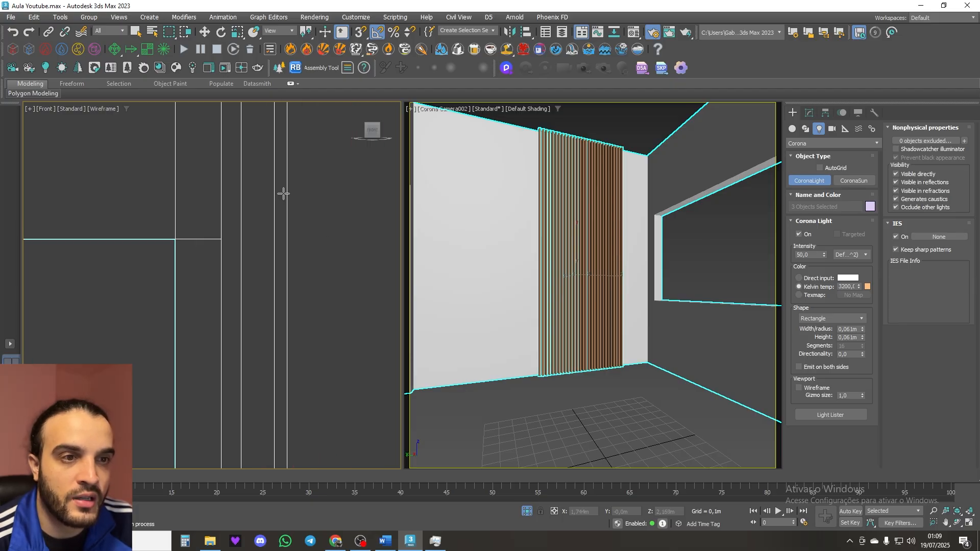
mouse_move(282, 192)
left_mouse_down()
mouse_move(266, 306)
mouse_move(276, 399)
left_mouse_up()
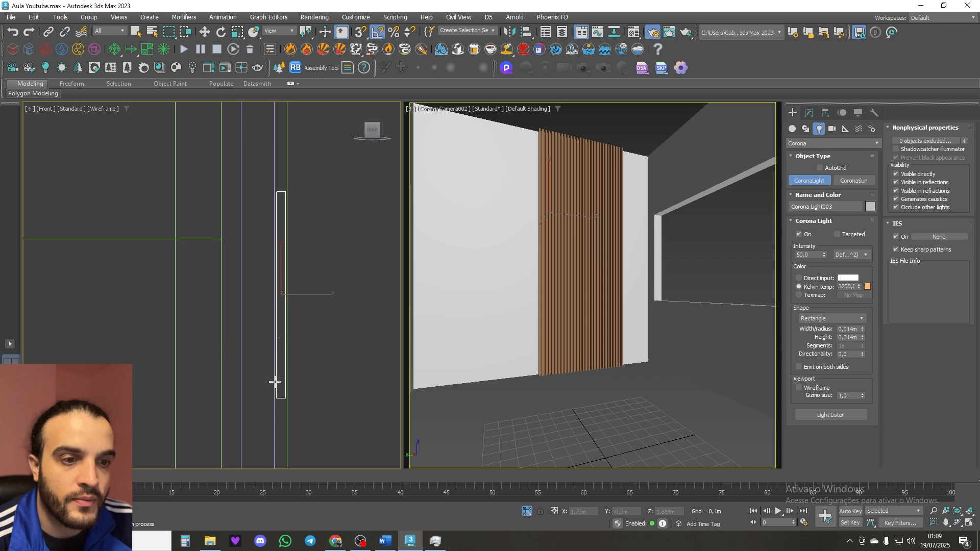
Step: Move the rectangular light along the wall to the slatted panel's window-side end, at about Y -1.067 m, and frame it in perspective
middle_click_drag(281, 339, 301, 268, "alt")
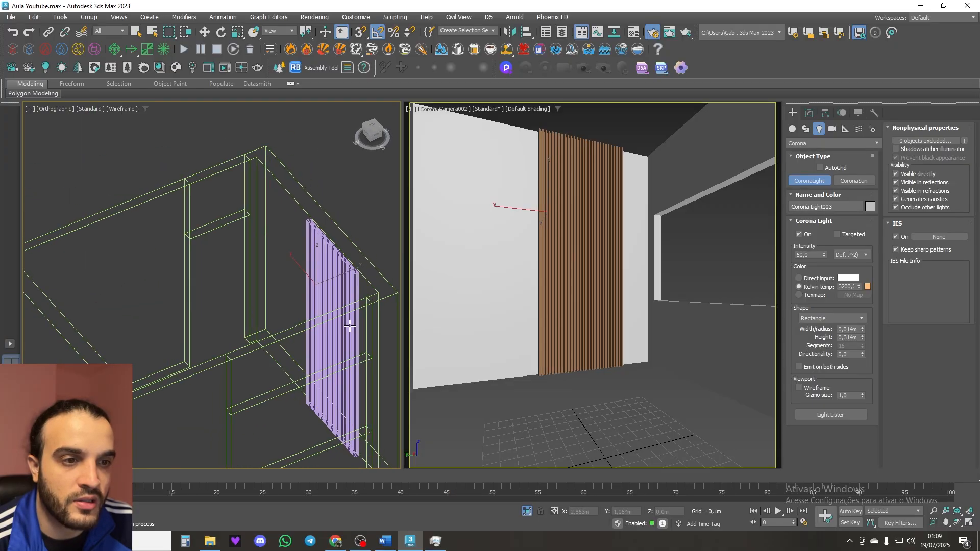
key("w")
left_click_drag(299, 265, 350, 313)
key("p")
key("z")
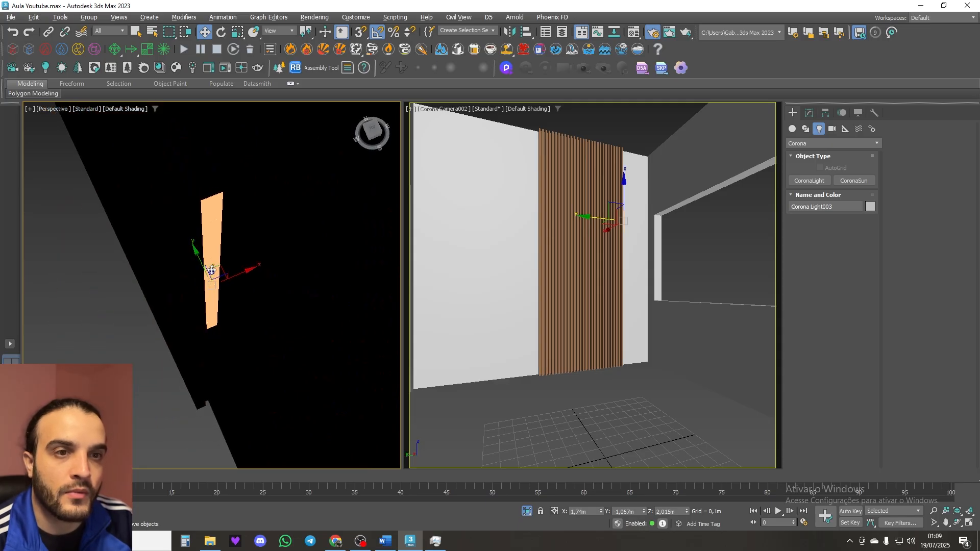
Step: Set the perspective viewport's lighting to 2 Default Lights
left_click(123, 109)
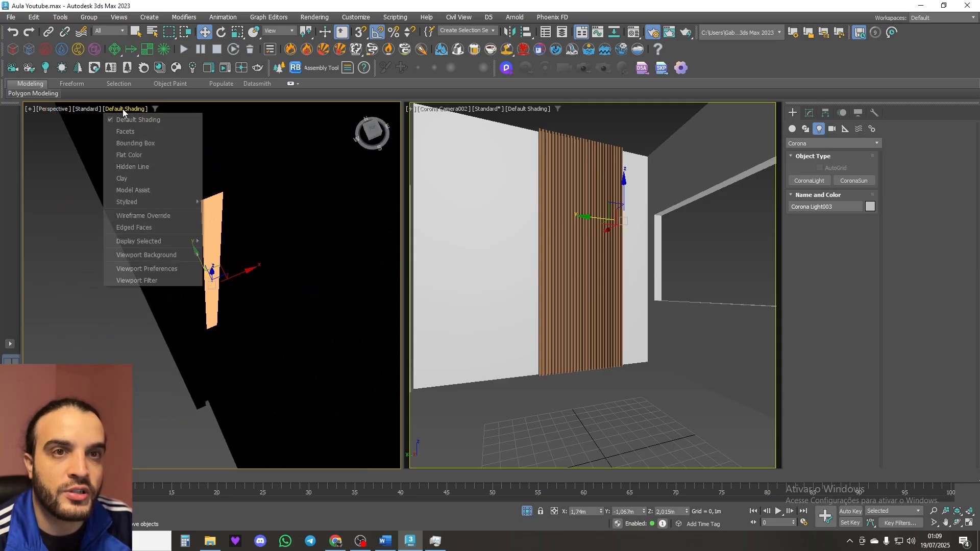
left_click(149, 268)
left_click(488, 88)
left_click(584, 164)
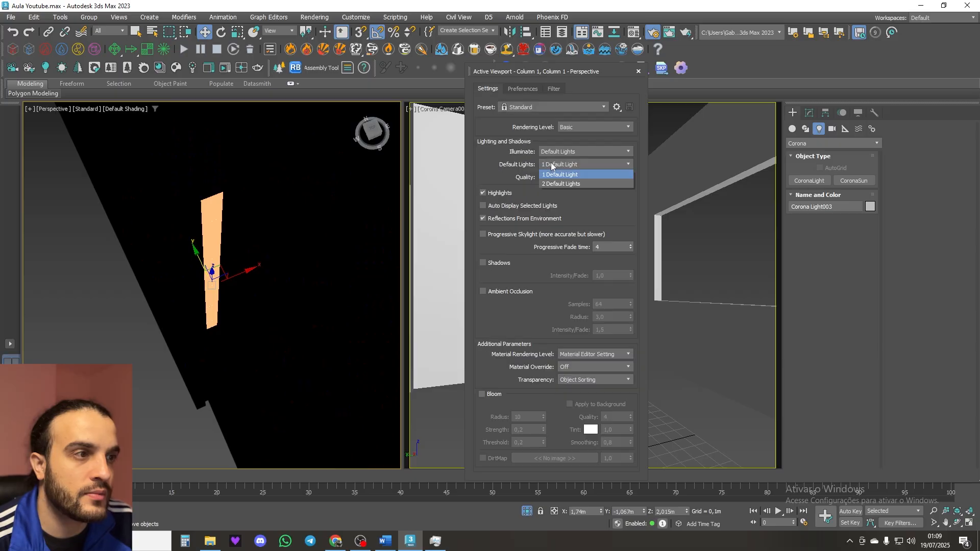
left_click(552, 182)
left_click(638, 72)
Step: Shift the rectangular light to about Y -0.998 m at the panel's end and raise it to about 2.88 m
scroll(227, 271, "down", 3)
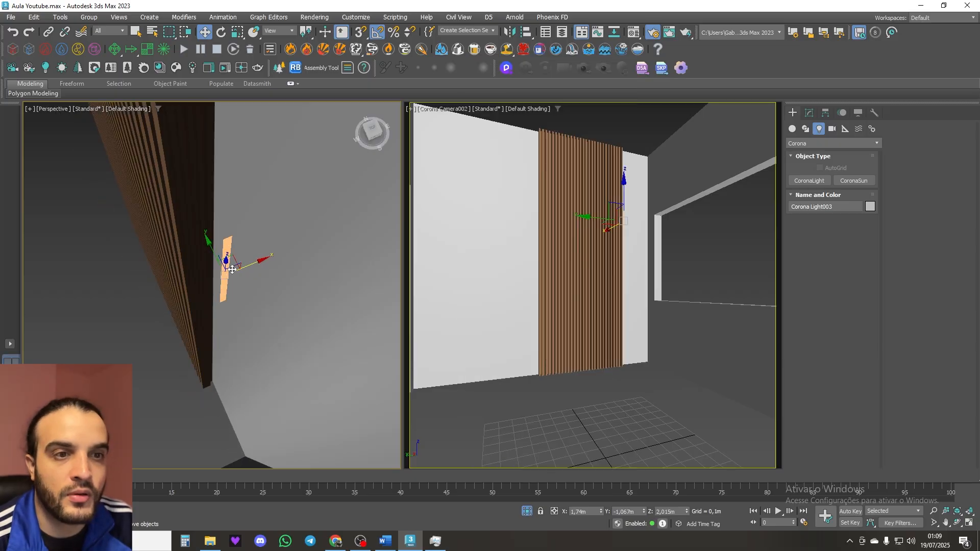
middle_click_drag(228, 271, 229, 364)
scroll(230, 364, "down", 4)
left_click_drag(230, 364, 220, 339)
middle_click_drag(219, 340, 226, 332, "alt")
left_click_drag(226, 332, 225, 153)
middle_click_drag(225, 153, 204, 239, "alt")
left_click_drag(204, 239, 190, 224)
middle_click_drag(190, 223, 240, 258, "alt")
Step: Lower the rectangular light to the panel's mid-height, about 1.37 m, in the front wireframe view
key("f")
scroll(245, 268, "up", 5)
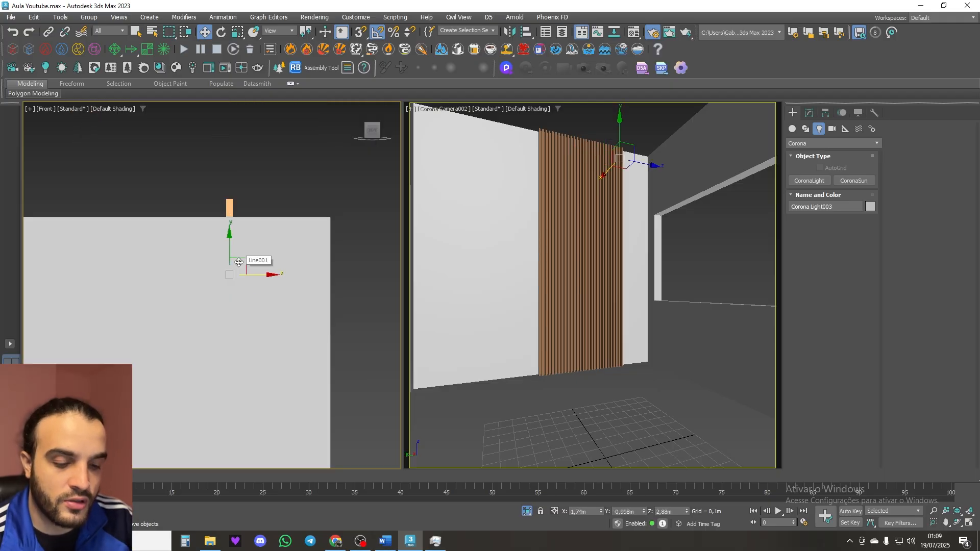
key("F3")
scroll(254, 273, "down", 5)
middle_click_drag(266, 289, 267, 190)
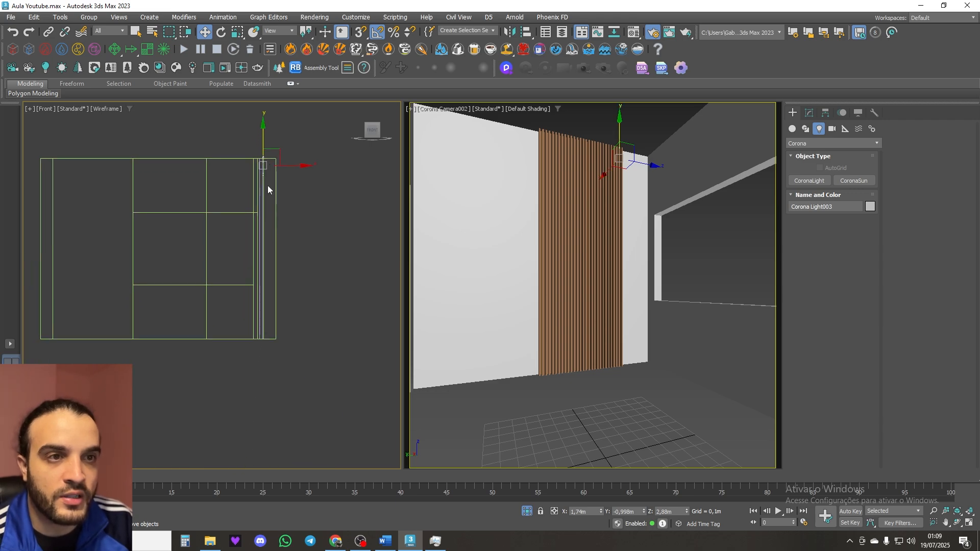
left_click_drag(263, 137, 271, 234)
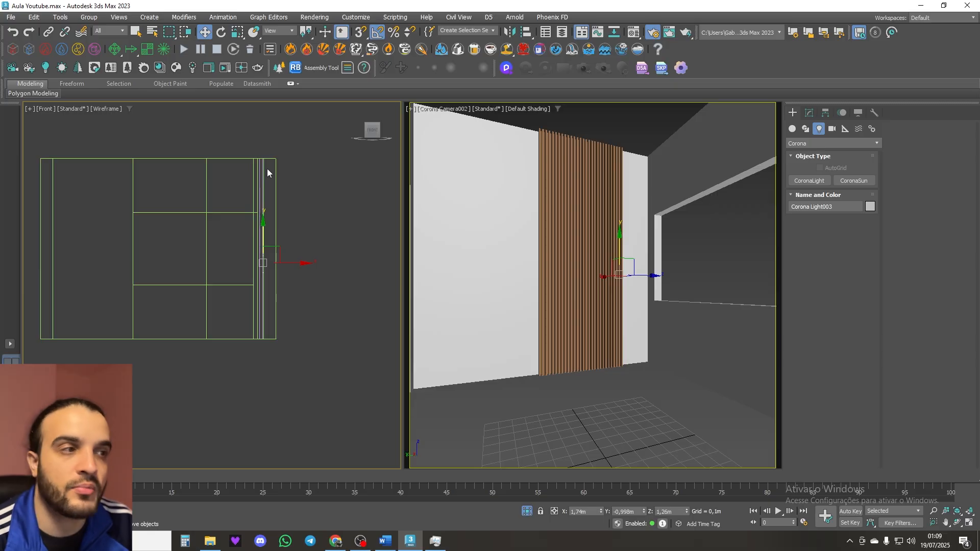
mouse_move(266, 238)
left_mouse_down()
mouse_move(274, 212)
mouse_move(263, 235)
left_mouse_up()
scroll(262, 238, "up", 4)
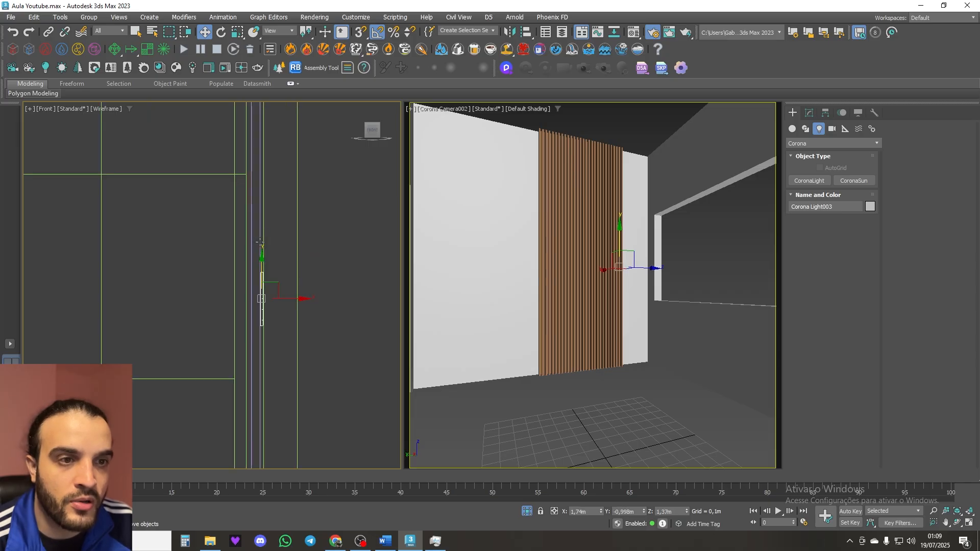
Step: Set the height of the rectangular light at the slatted panel's end to 1.965 m
left_click(809, 112)
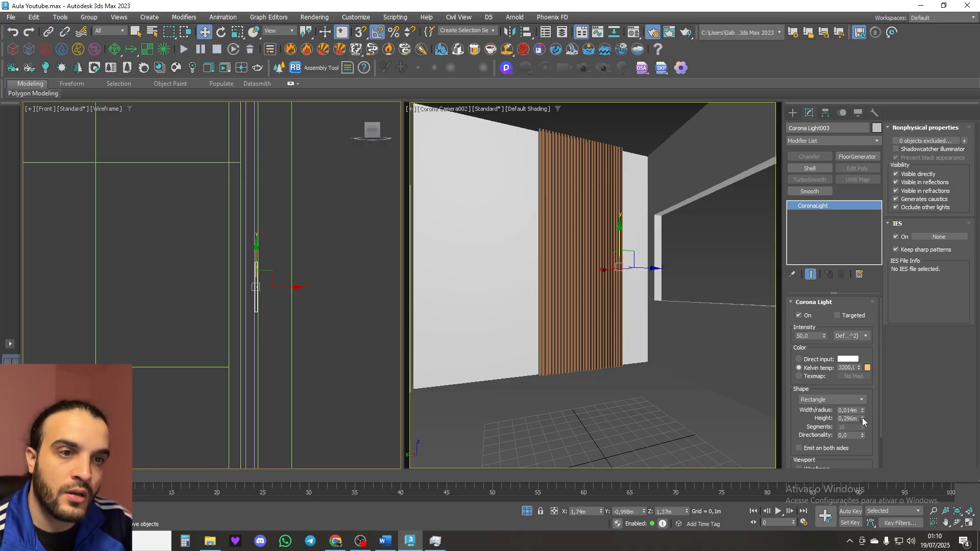
left_click_drag(862, 418, 853, 162)
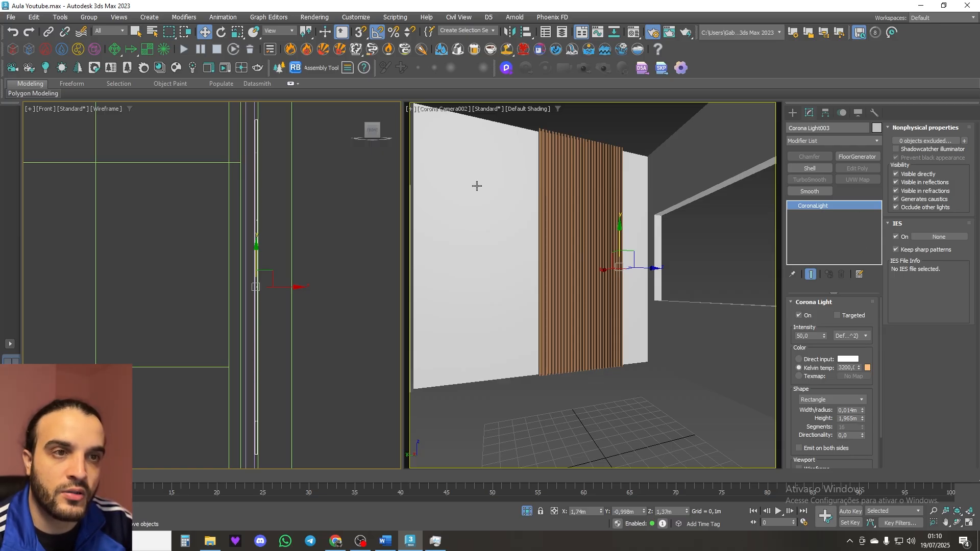
scroll(259, 258, "down", 3)
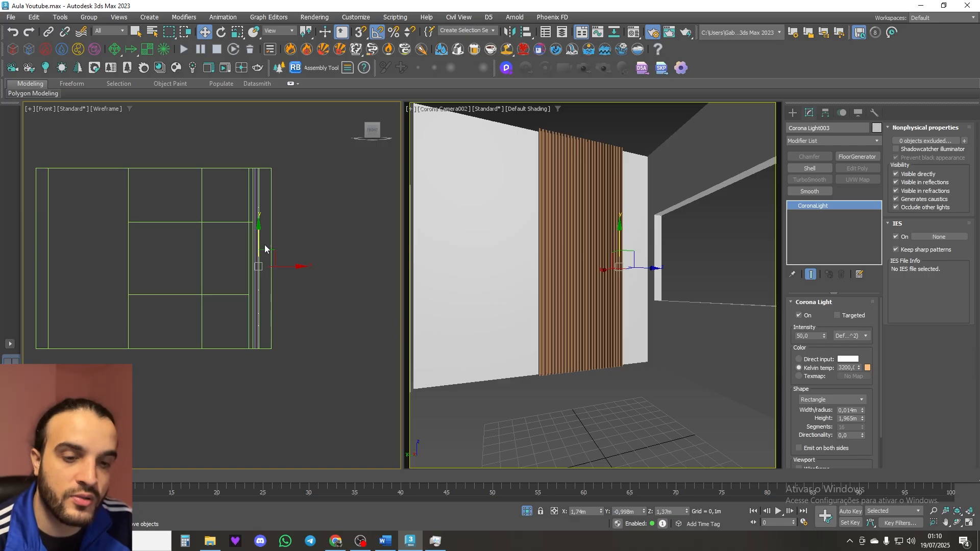
Step: Stretch the rectangular light vertically to about 151% and raise it to about Z 1.496 m, spanning the panel's full height
middle_click_drag(264, 249, 274, 248)
key("r")
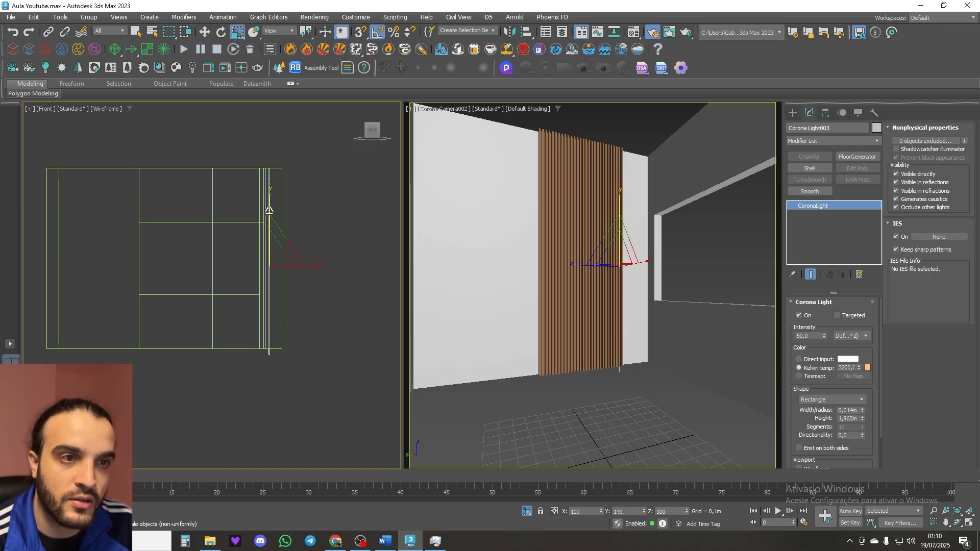
left_click_drag(269, 210, 267, 209)
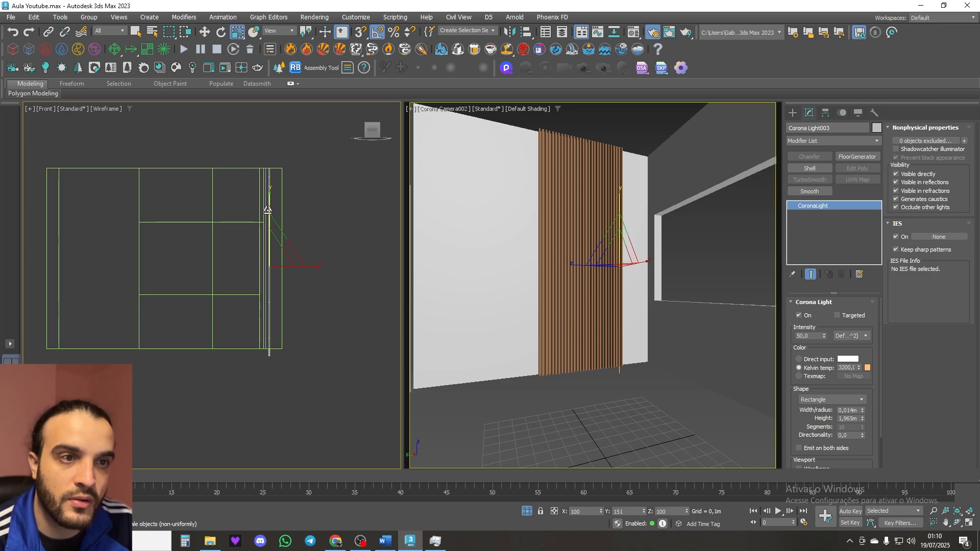
key("w")
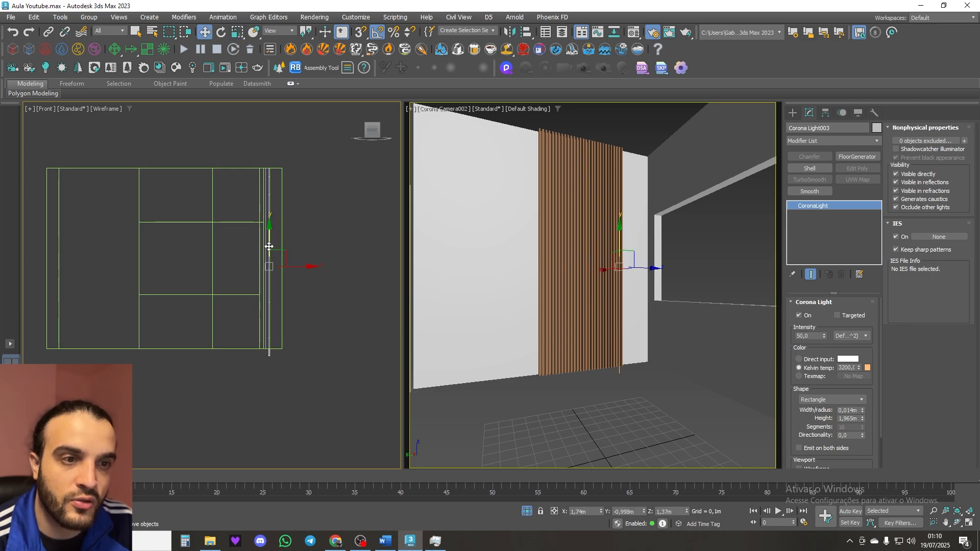
left_click_drag(269, 246, 269, 239)
scroll(268, 356, "up", 7)
scroll(276, 330, "down", 7)
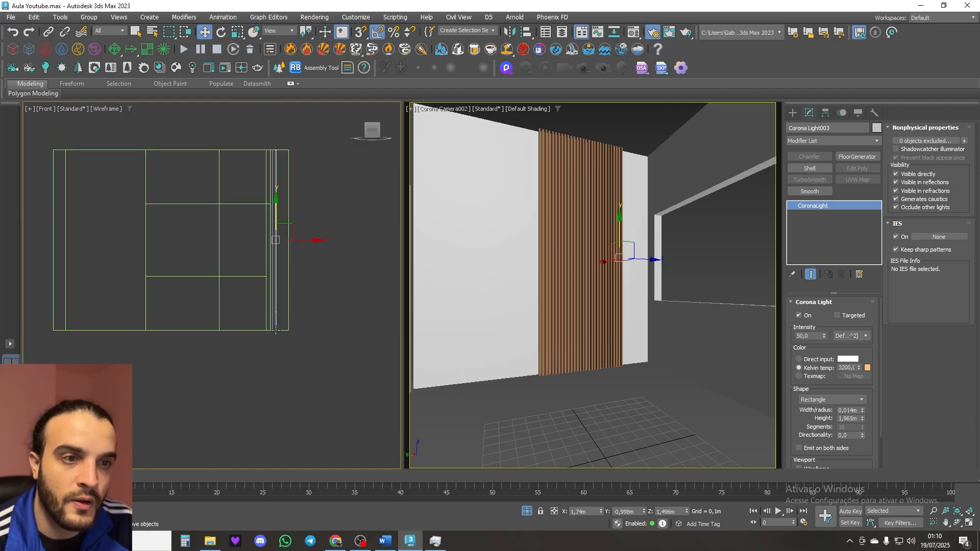
Step: Clone the rectangular light as one instance along the panel, at about Y -0.091 m
middle_click_drag(255, 266, 234, 269, "alt")
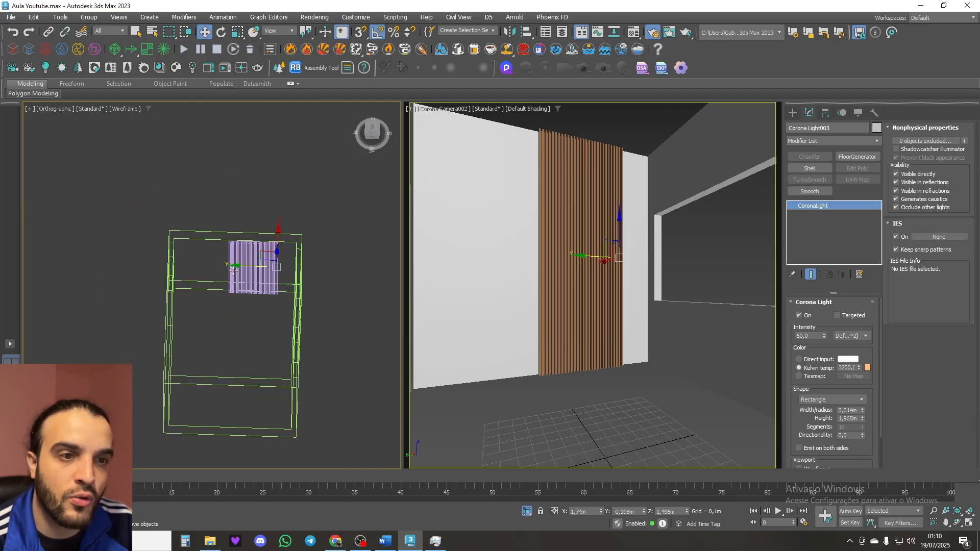
left_click_drag(250, 265, 215, 272, "shift")
left_click(437, 249)
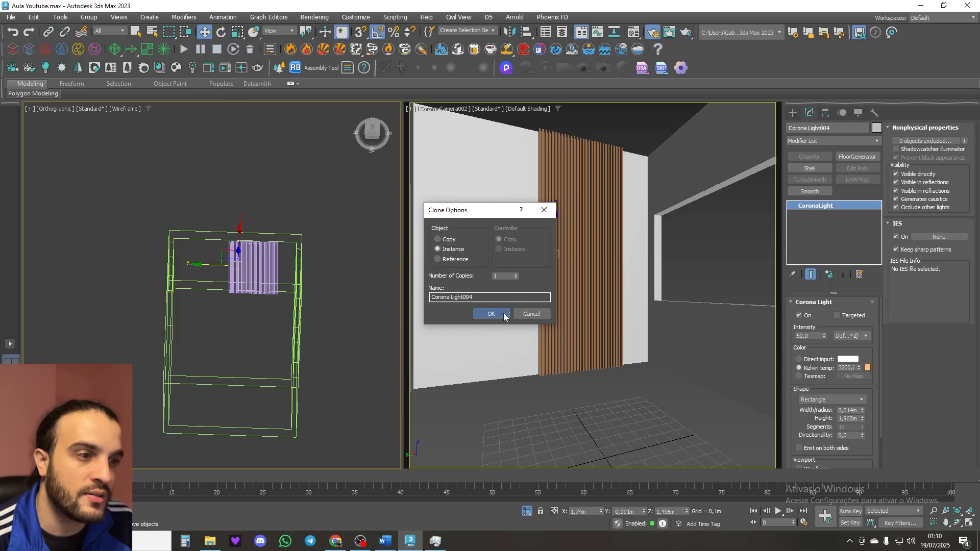
left_click(482, 314)
Step: Set the intensity of the instanced panel lights to 1500 to reveal their emission direction
scroll(224, 262, "up", 5)
key("e")
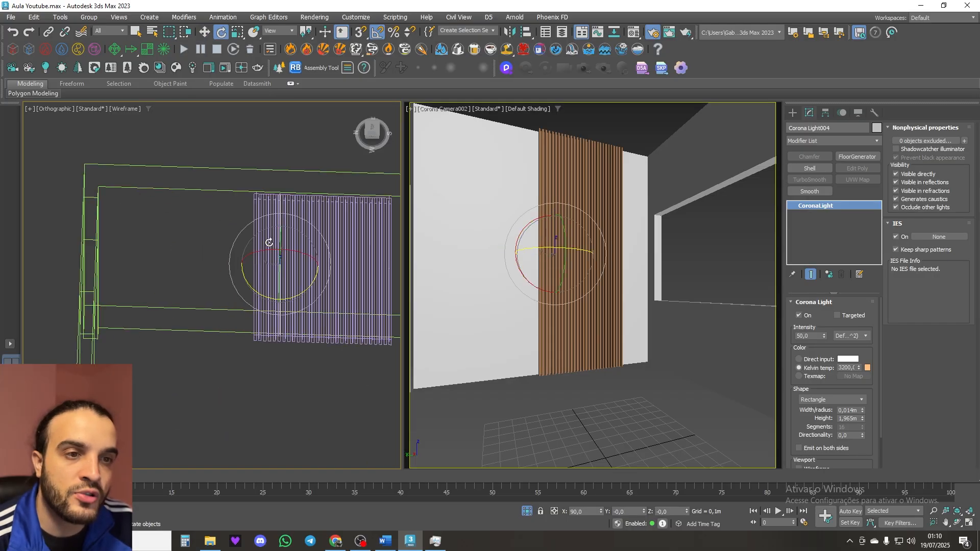
middle_click_drag(269, 271, 258, 240, "alt")
scroll(258, 240, "up", 4)
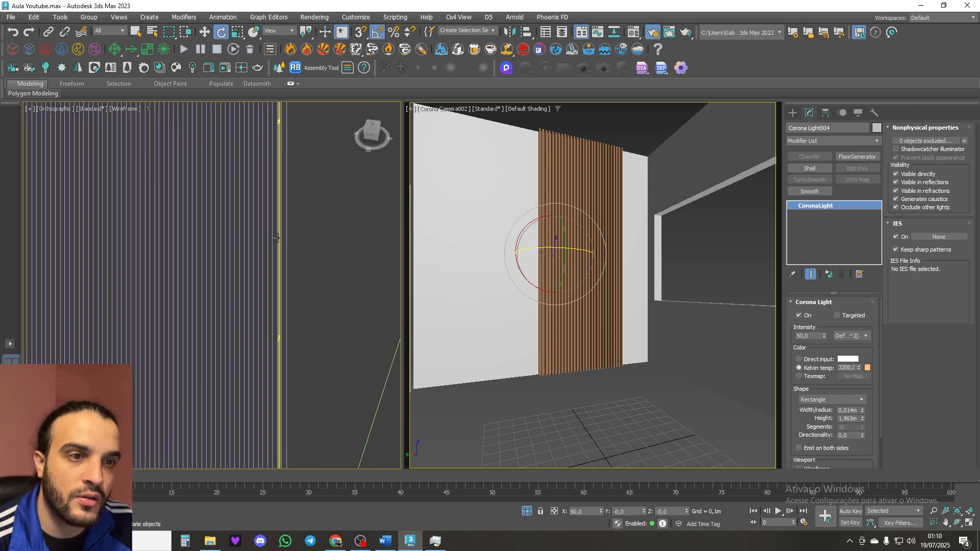
double_click(812, 337)
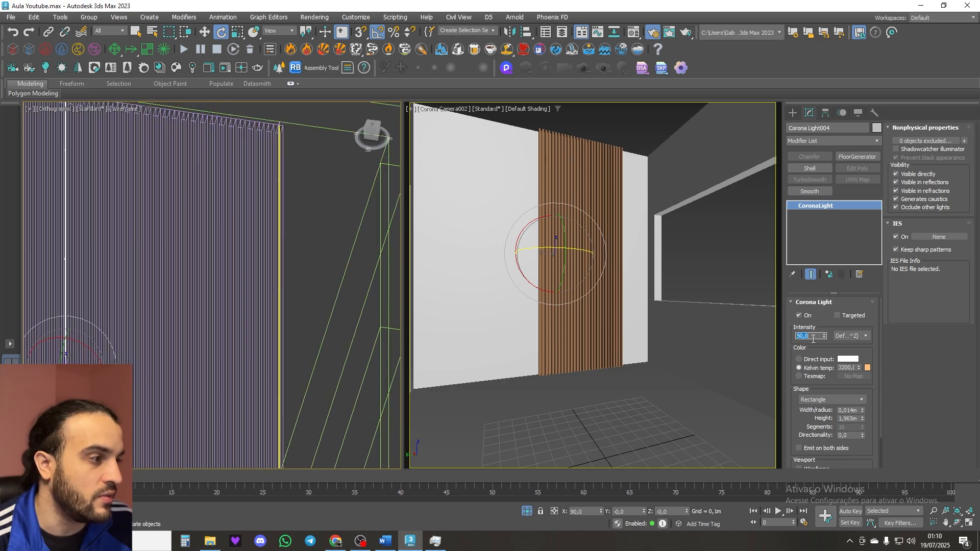
type("1500")
key("Return")
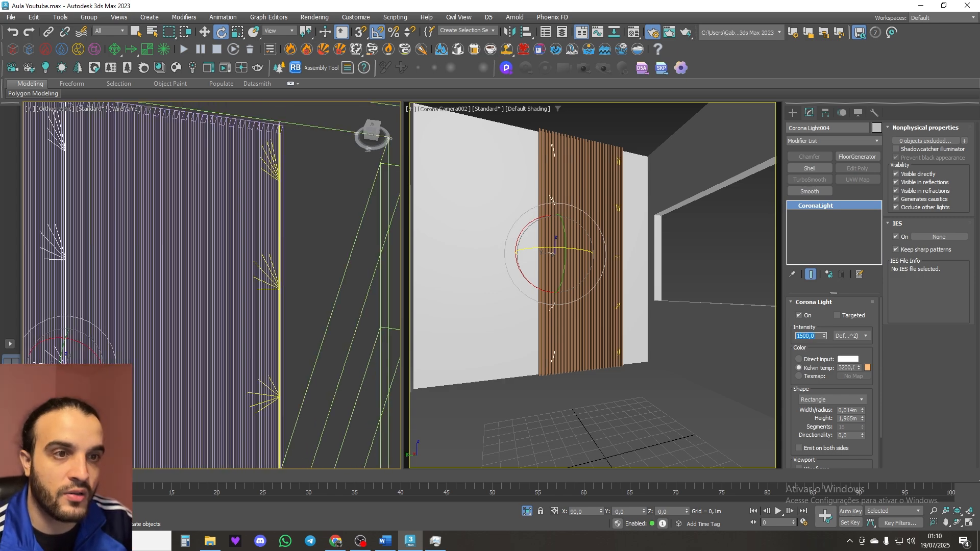
Step: Move the cloned light to the slatted panel's opposite end, just past the last slat, at about Y 0.104 m
scroll(275, 172, "down", 4)
middle_click_drag(205, 223, 220, 231, "alt")
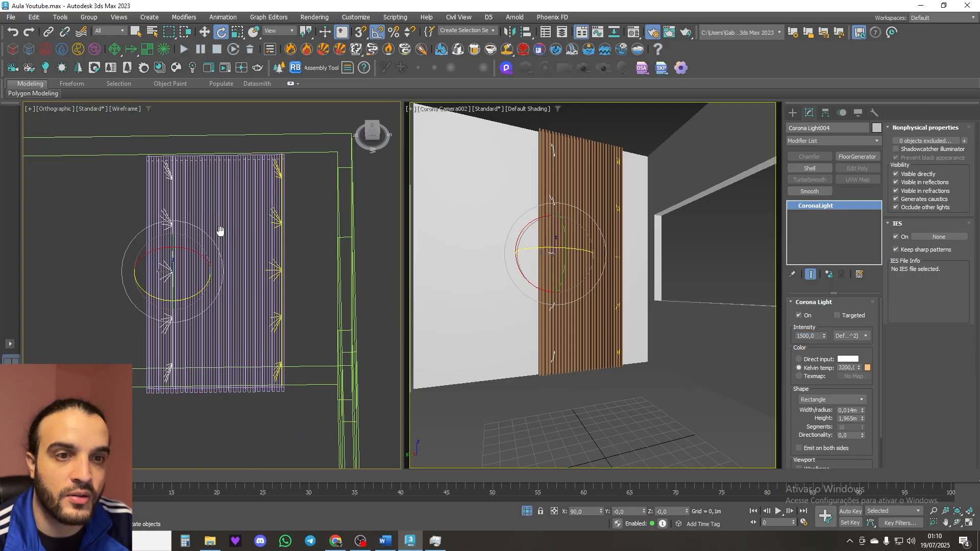
key("w")
left_click_drag(144, 273, 121, 277)
key("t")
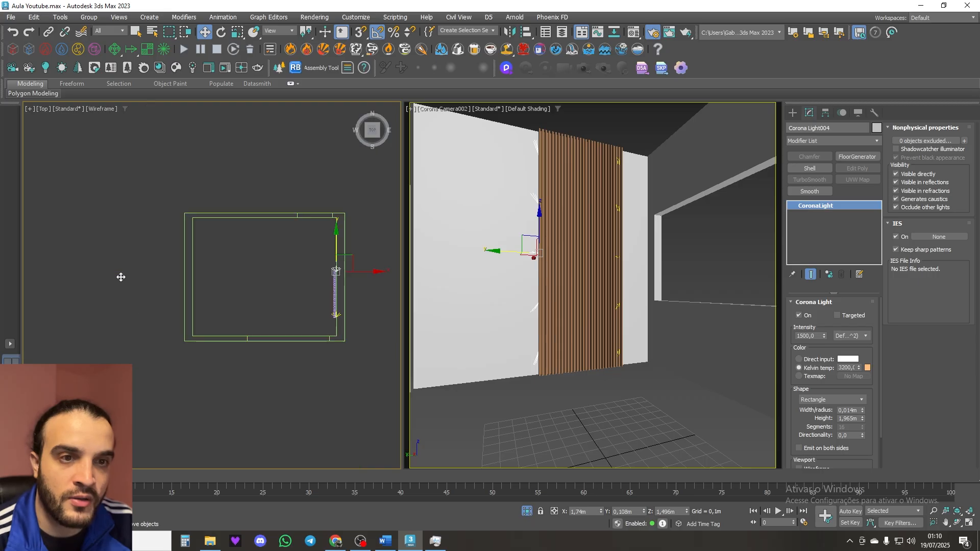
key("z")
scroll(190, 324, "up", 6)
middle_click_drag(200, 334, 220, 256)
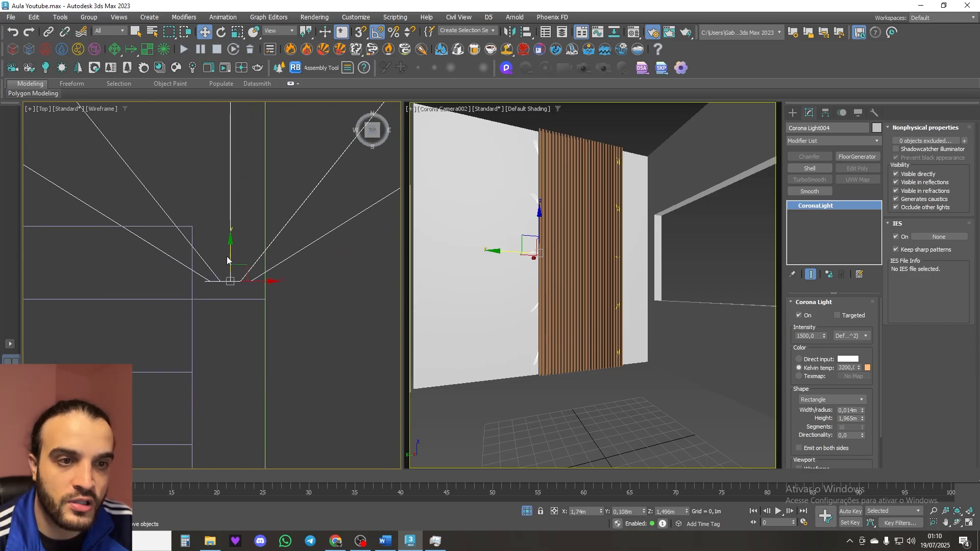
left_click_drag(230, 253, 229, 269)
scroll(168, 214, "down", 10)
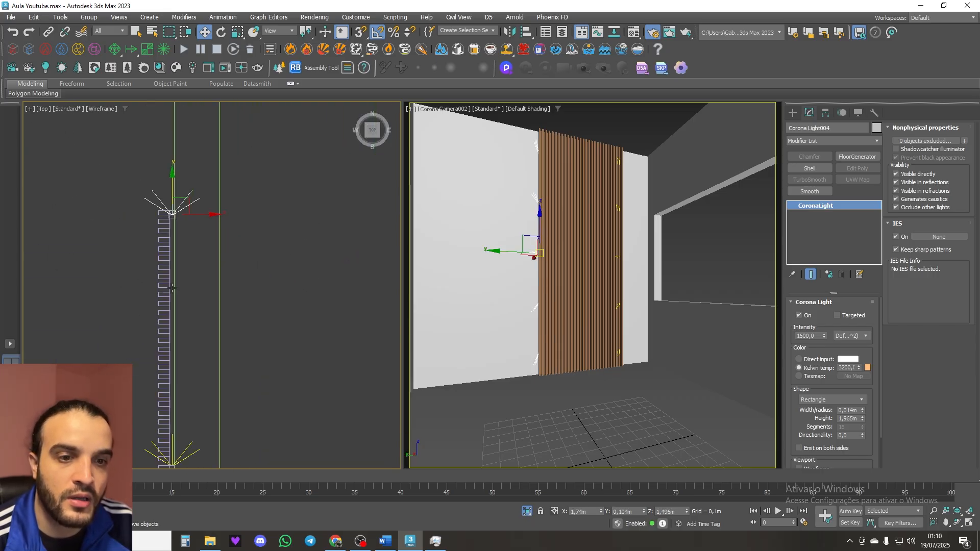
Step: Rotate the original light at the panel's window-side end about the vertical axis so it shines outward from the panel
scroll(172, 287, "up", 10)
left_click(209, 302)
key("e")
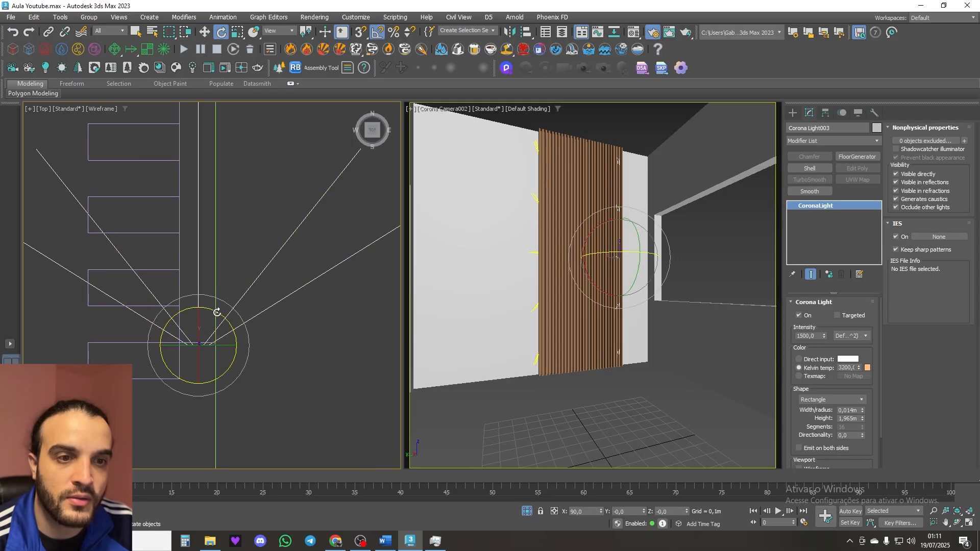
left_click_drag(217, 312, 274, 417)
scroll(216, 356, "up", 3)
key("w")
left_click(188, 350)
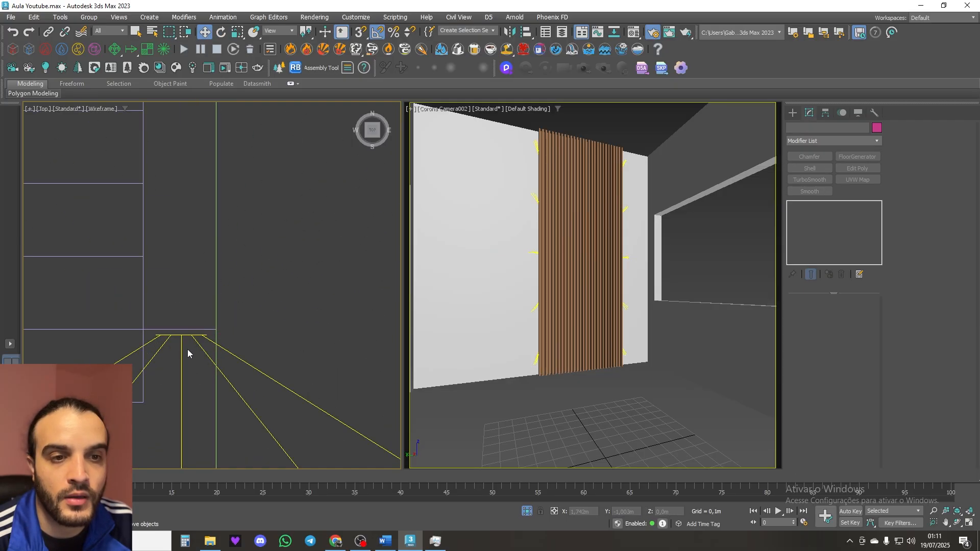
Step: Set the intensity of the instanced slatted panel lights to 50
scroll(189, 345, "down", 3)
middle_click_drag(189, 344, 156, 322, "alt")
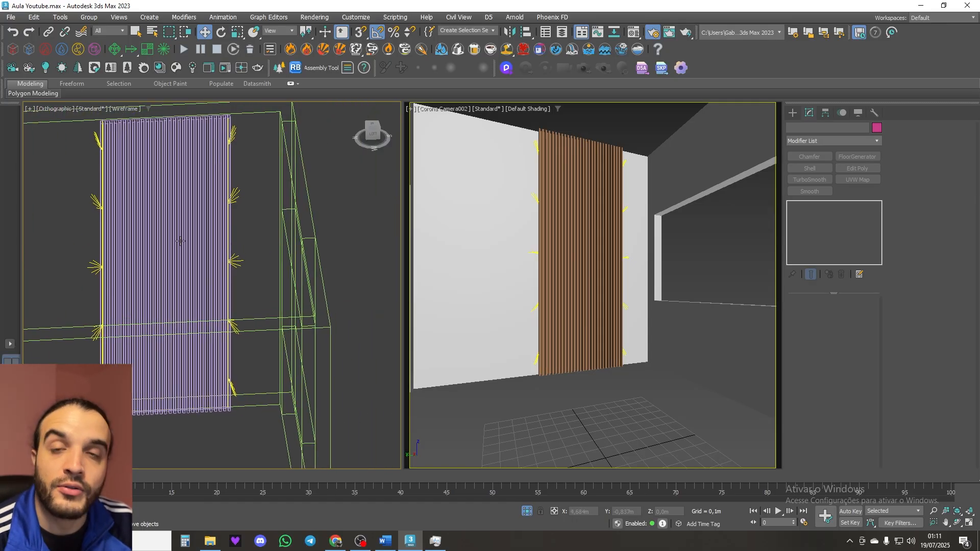
left_click(238, 192)
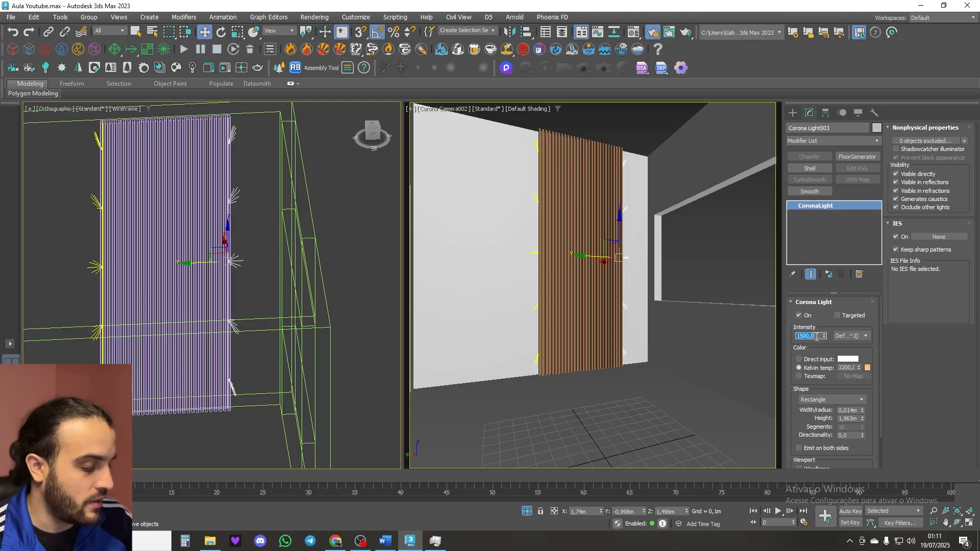
type("50")
key("Return")
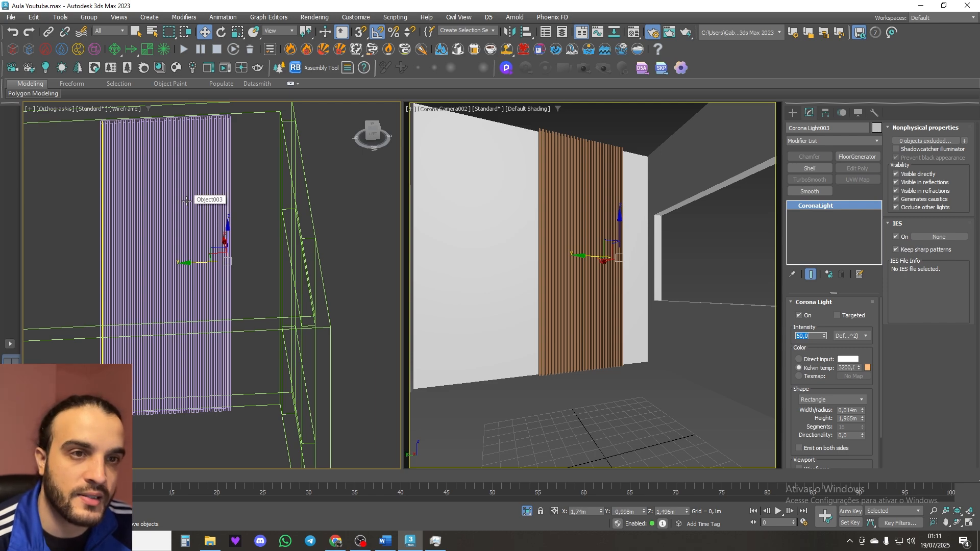
Step: Exit isolation mode to bring back the whole bedroom and show it in the top wireframe view
scroll(266, 260, "down", 3)
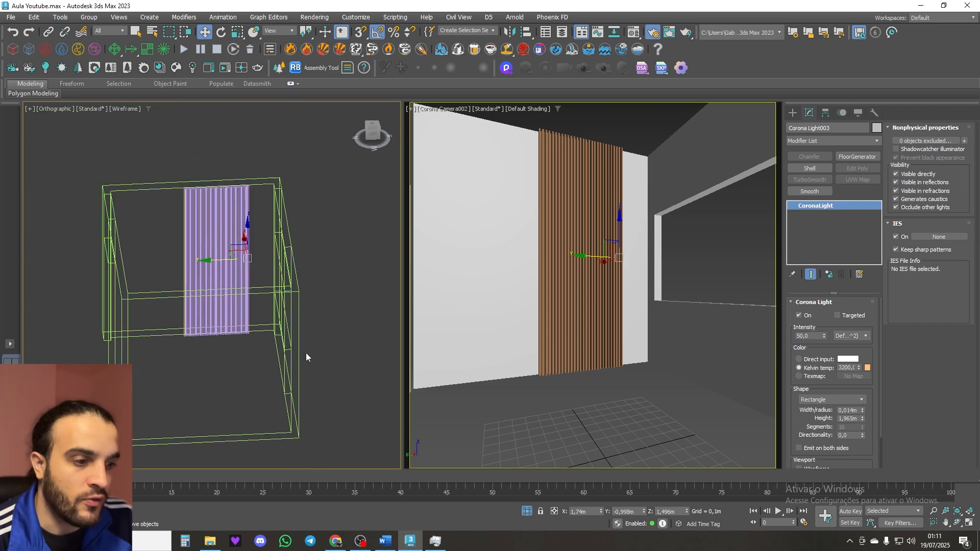
left_click(527, 511)
key("t")
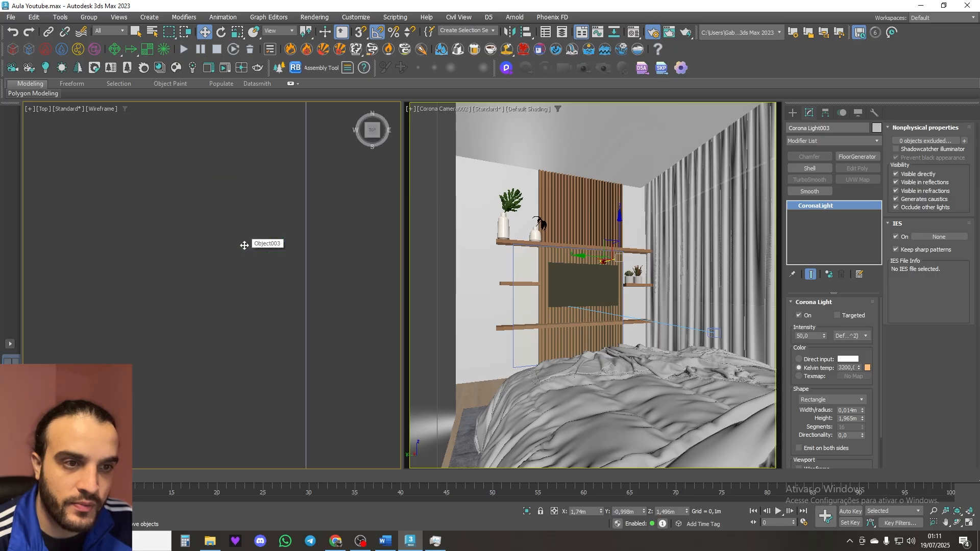
scroll(266, 265, "up", 6)
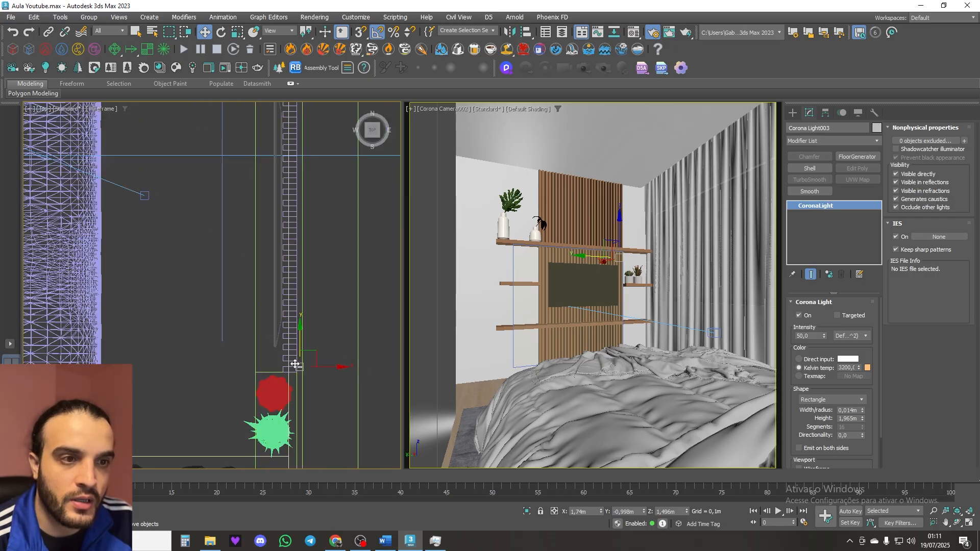
scroll(295, 364, "down", 6)
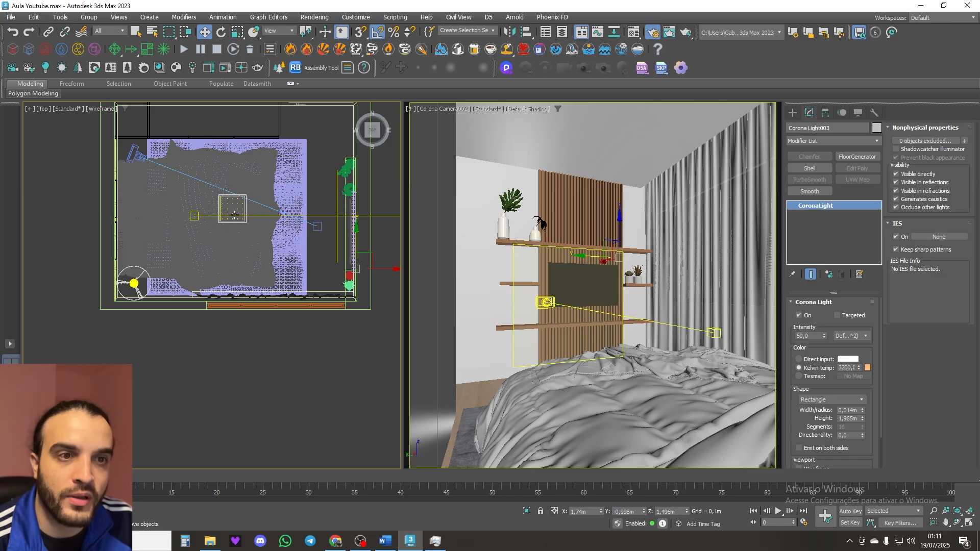
middle_click_drag(235, 215, 245, 223)
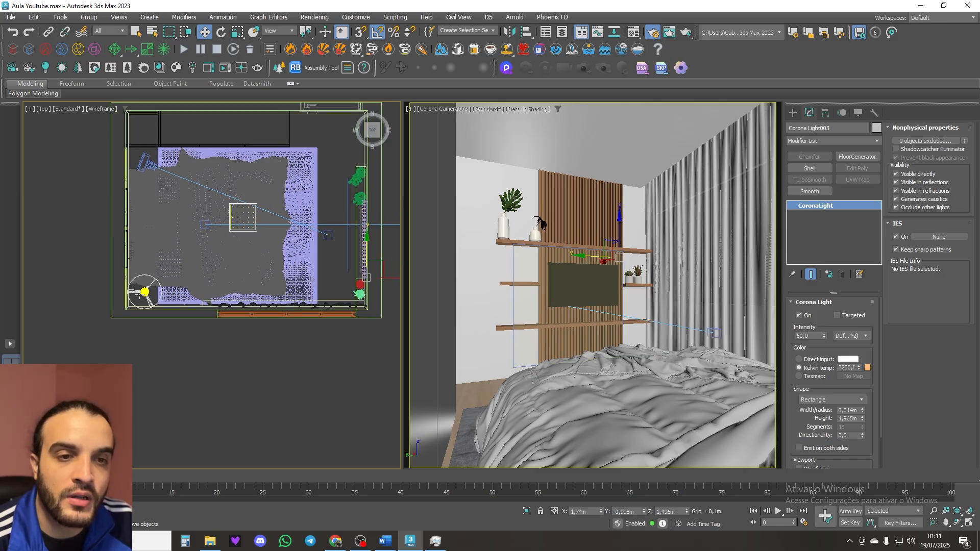
middle_click_drag(192, 254, 195, 298)
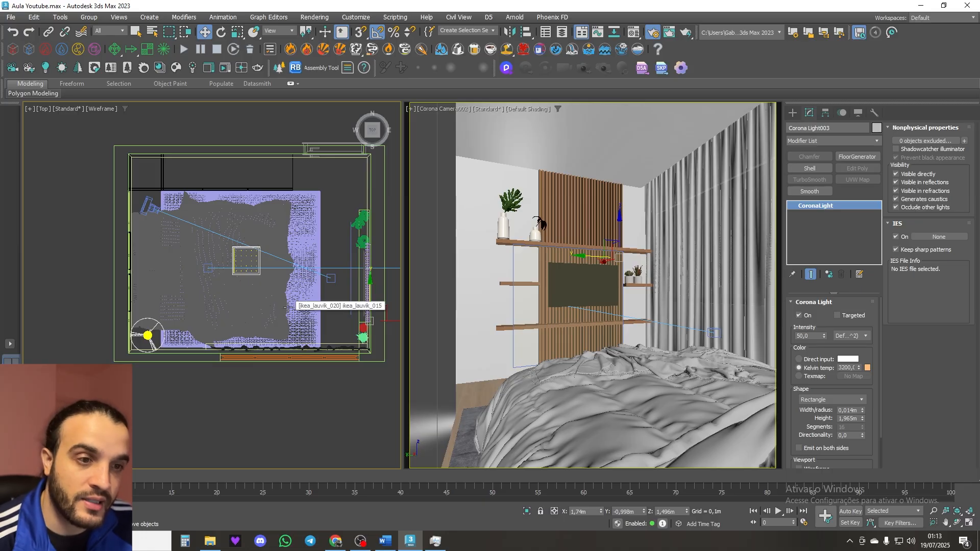
middle_click_drag(232, 311, 250, 306)
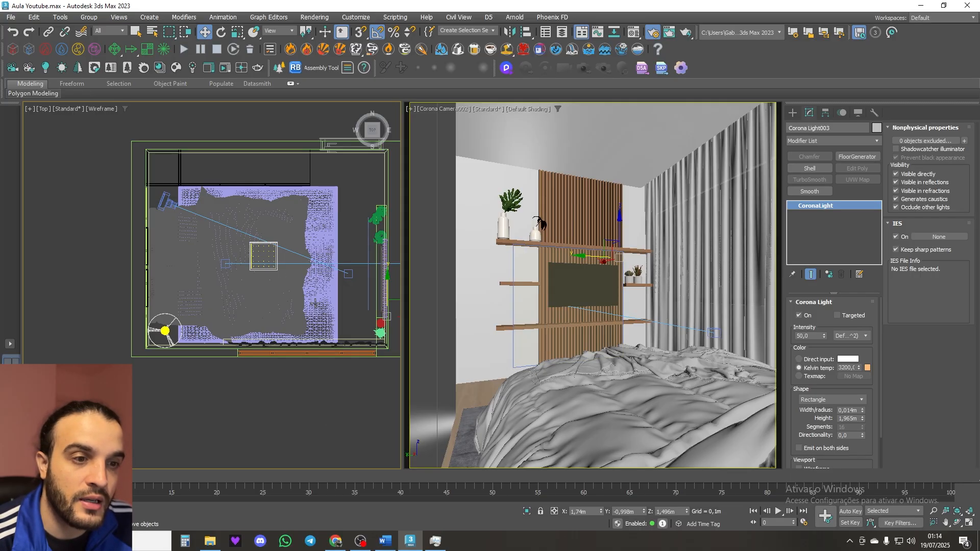
middle_click_drag(320, 290, 310, 313)
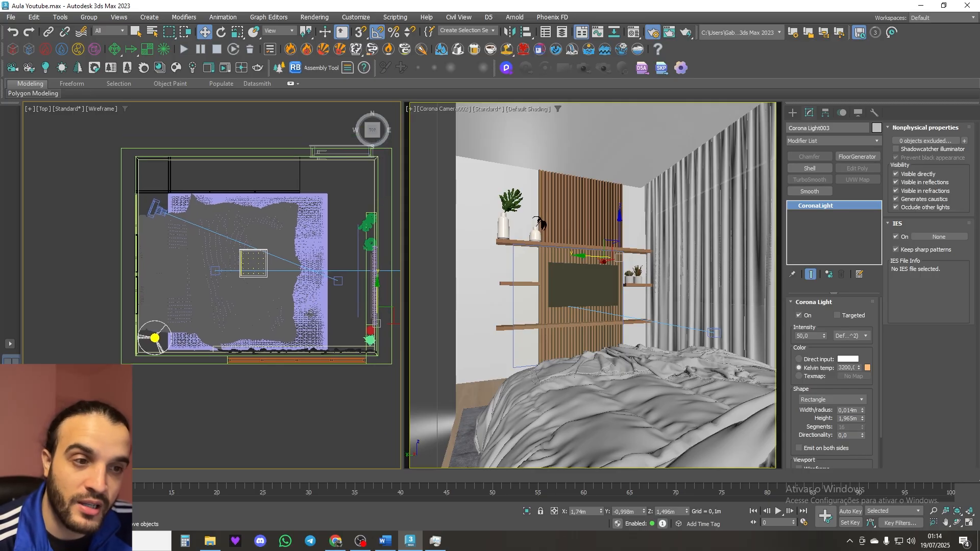
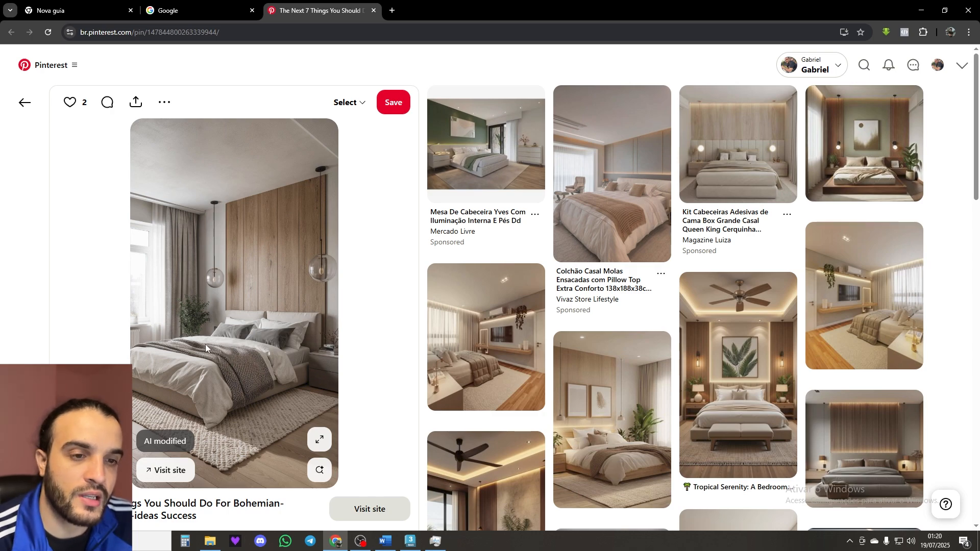
Step: Check the bedroom's top view in 3ds Max and return to the Pinterest bedroom reference in Chrome
left_click(410, 540)
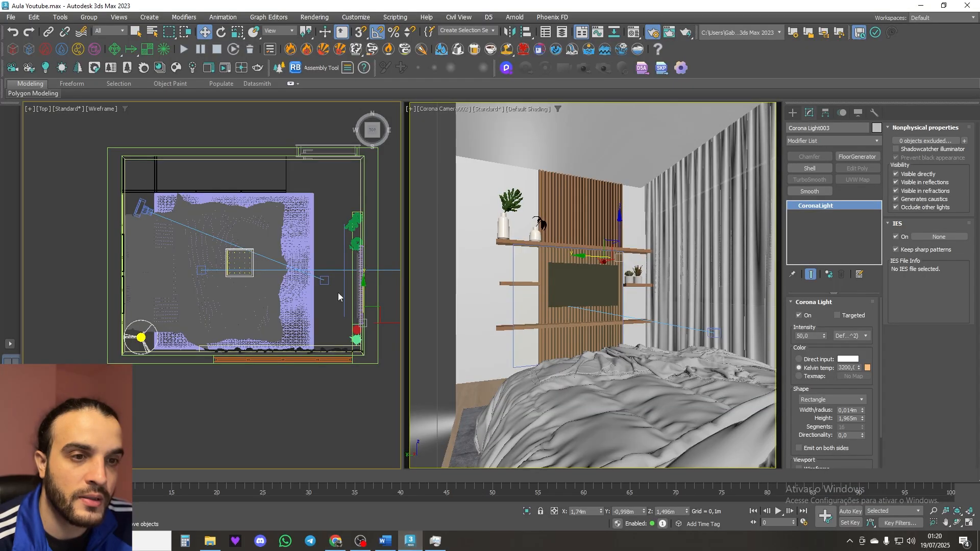
middle_click_drag(328, 320, 330, 326)
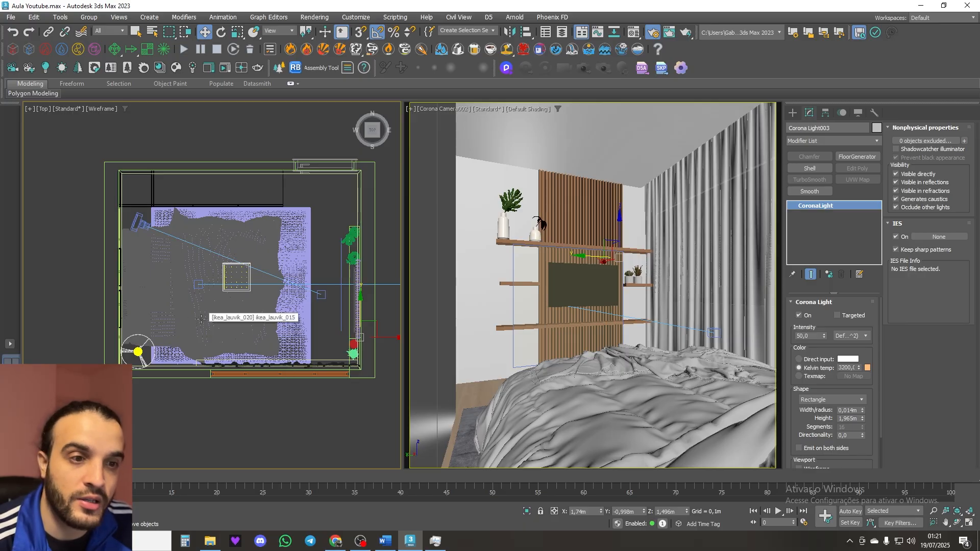
left_click(335, 541)
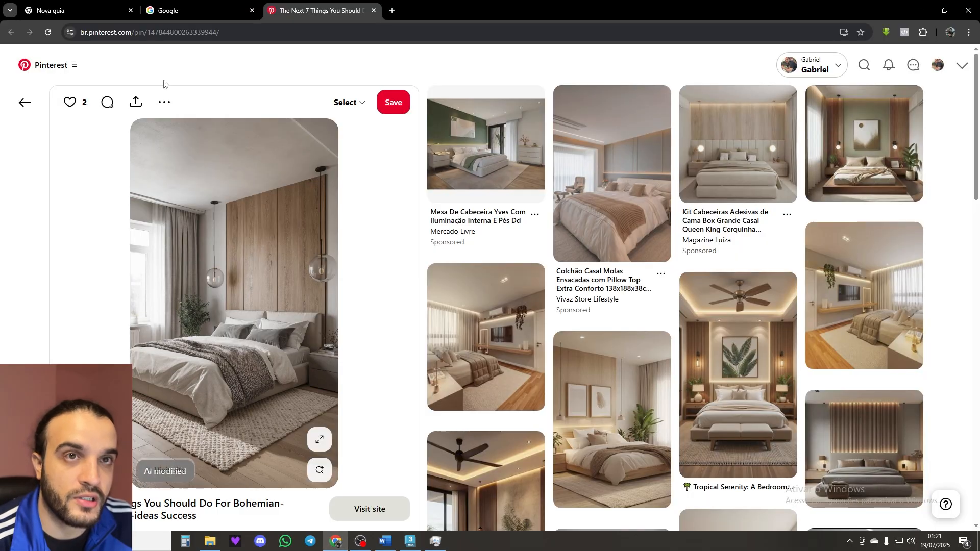
Step: Search the web for "poly haven" in a new browser tab and open the Poly Haven website
left_click(390, 9)
type("poly")
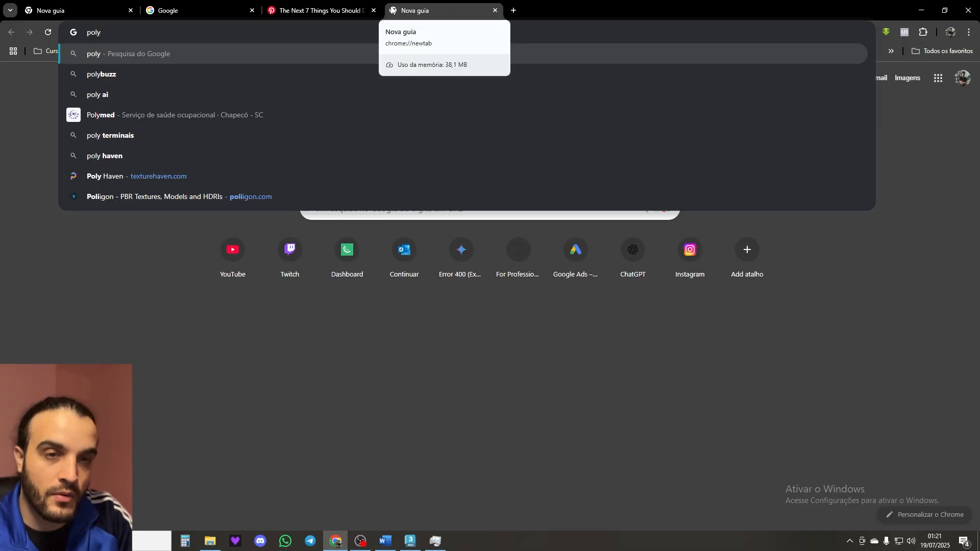
type(" haven")
key("Return")
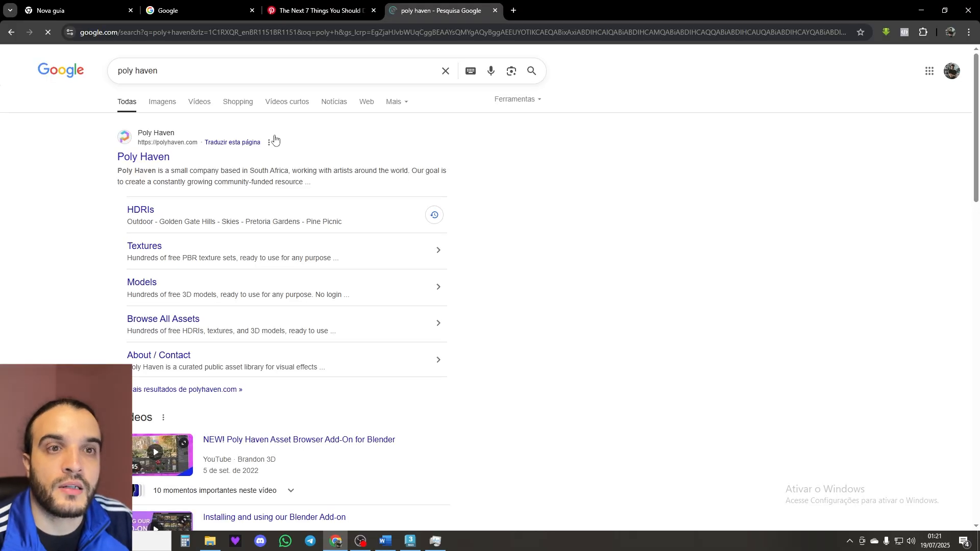
left_click(152, 161)
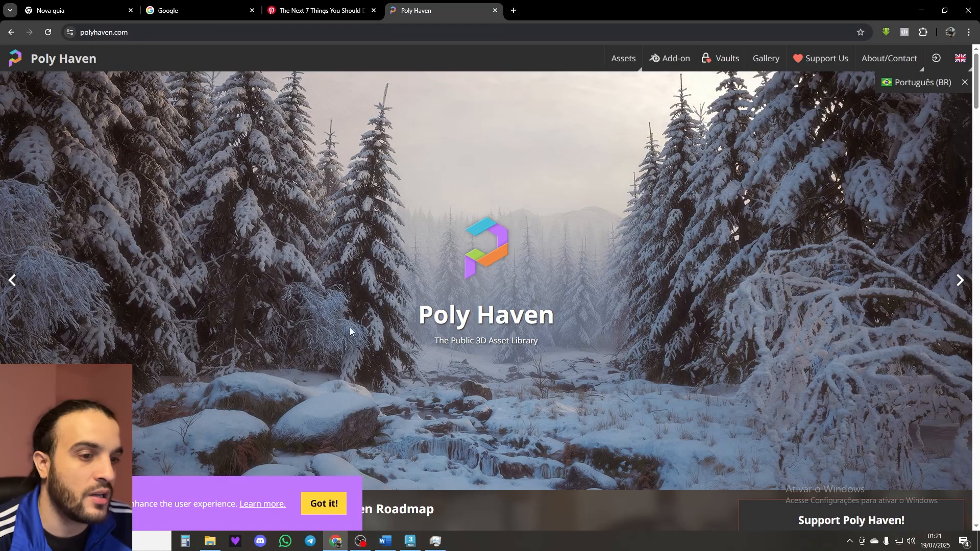
Step: Browse the HDRIs under Outdoor > Overcast and open the Fouriesburg Mountain Cloudy asset
scroll(350, 331, "down", 9)
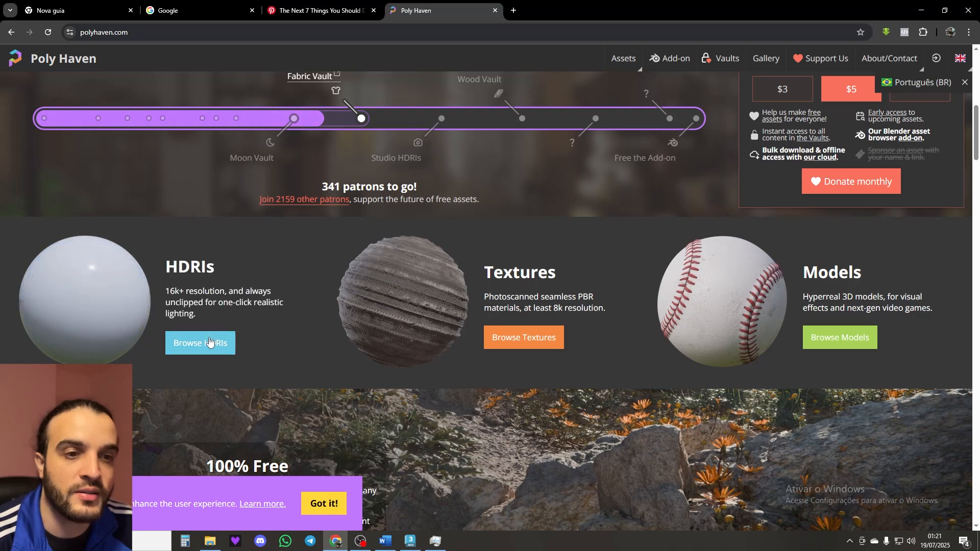
left_click(209, 342)
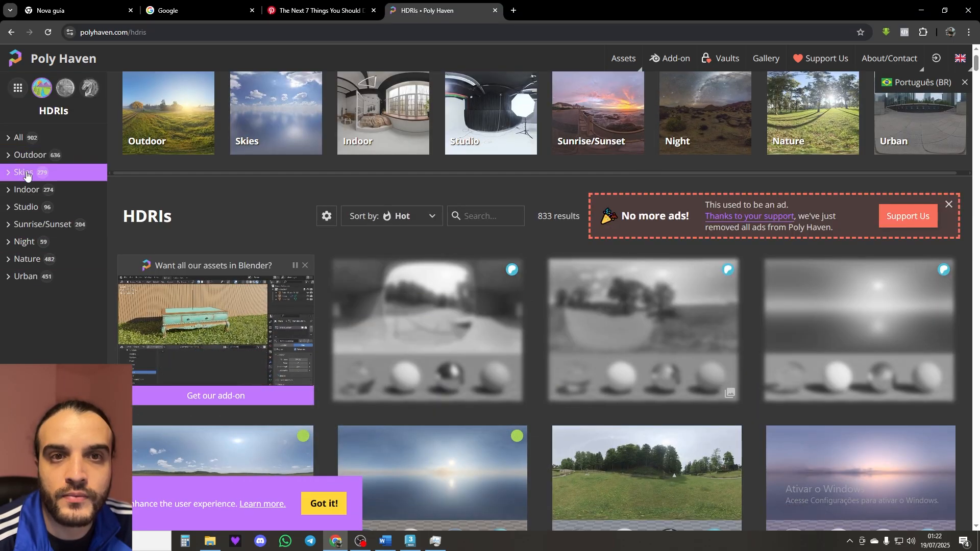
left_click(50, 157)
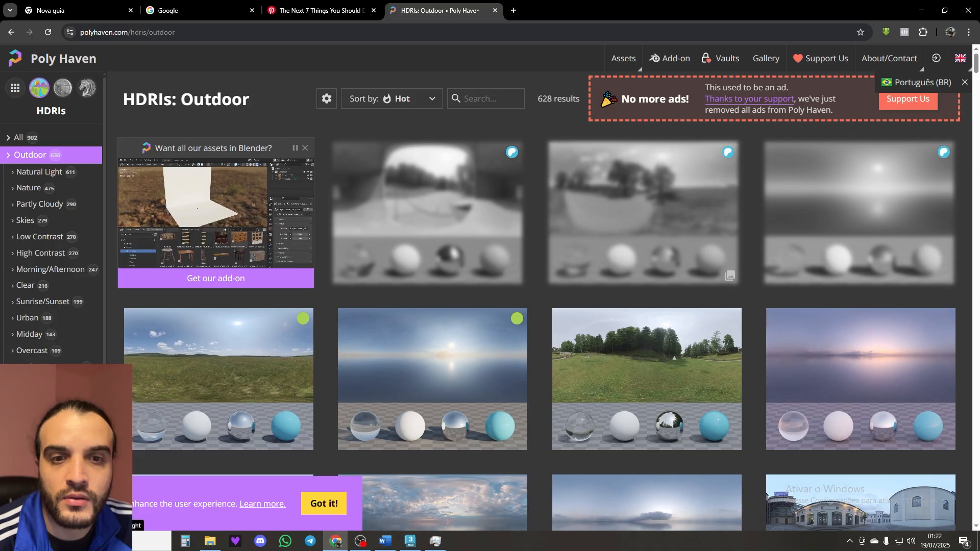
left_click(38, 350)
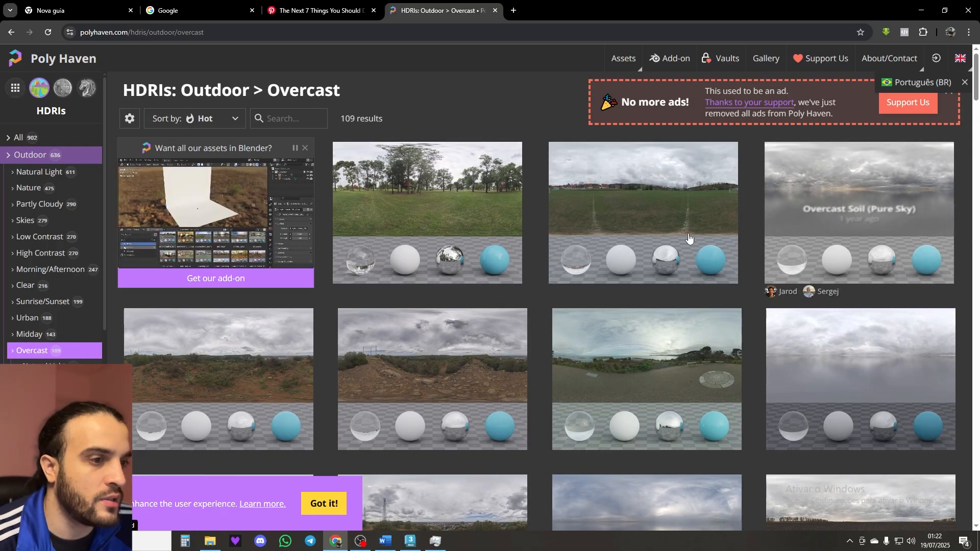
scroll(230, 255, "down", 8)
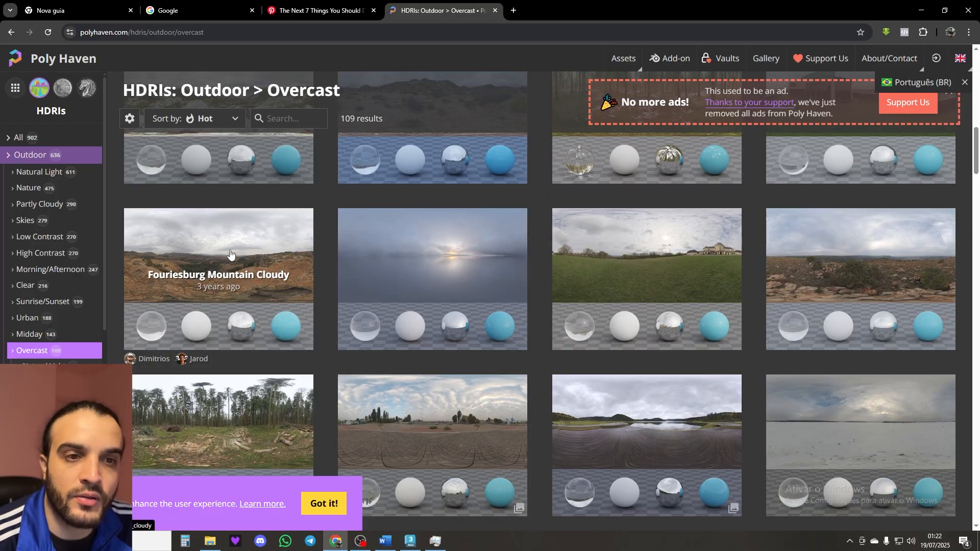
left_click(183, 280)
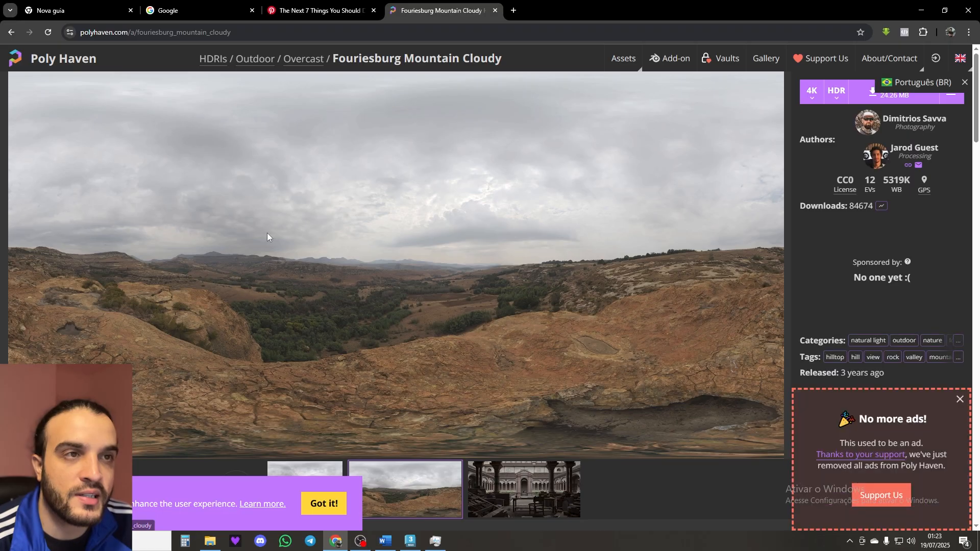
Step: Choose the HDR format and 4K resolution for downloading the Fouriesburg Mountain Cloudy environment
left_click(77, 32)
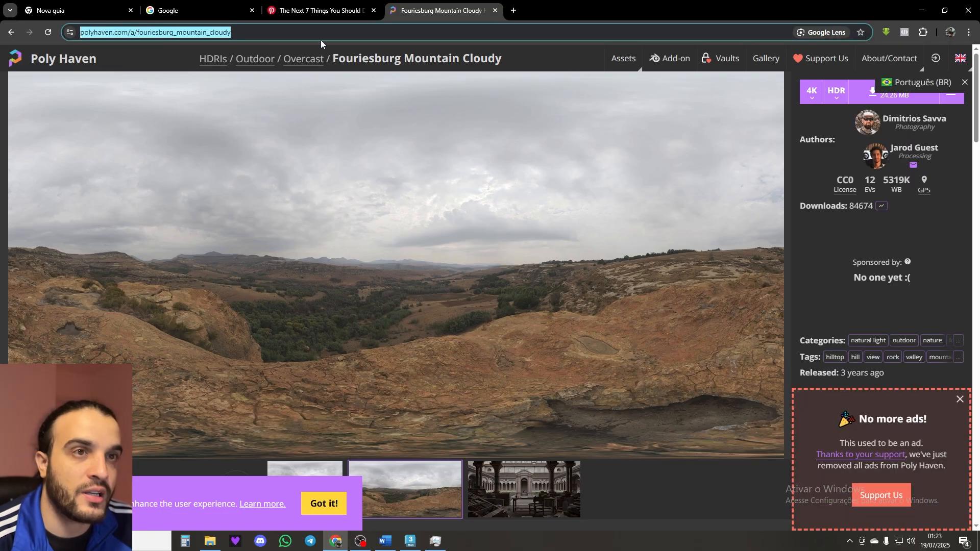
scroll(354, 254, "down", 6)
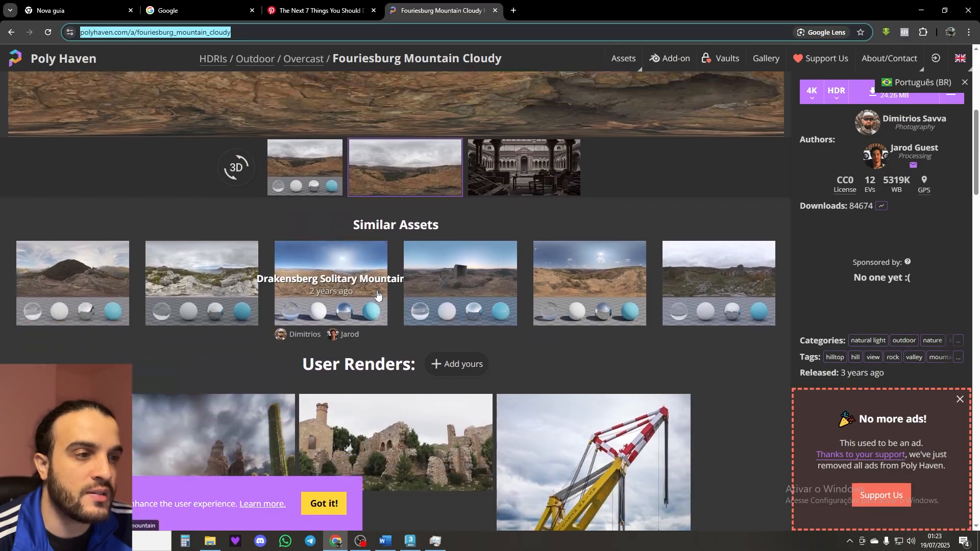
scroll(717, 265, "up", 7)
left_click(836, 93)
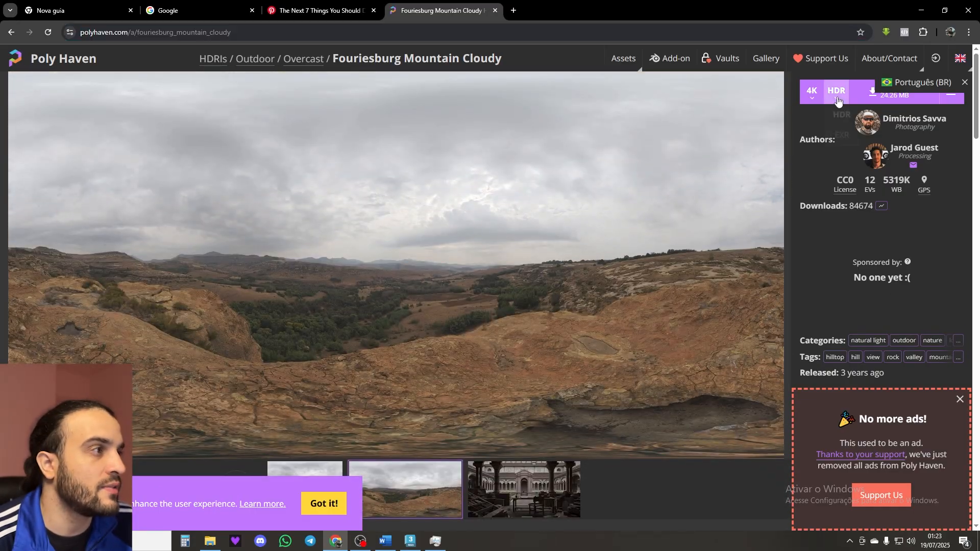
left_click(834, 116)
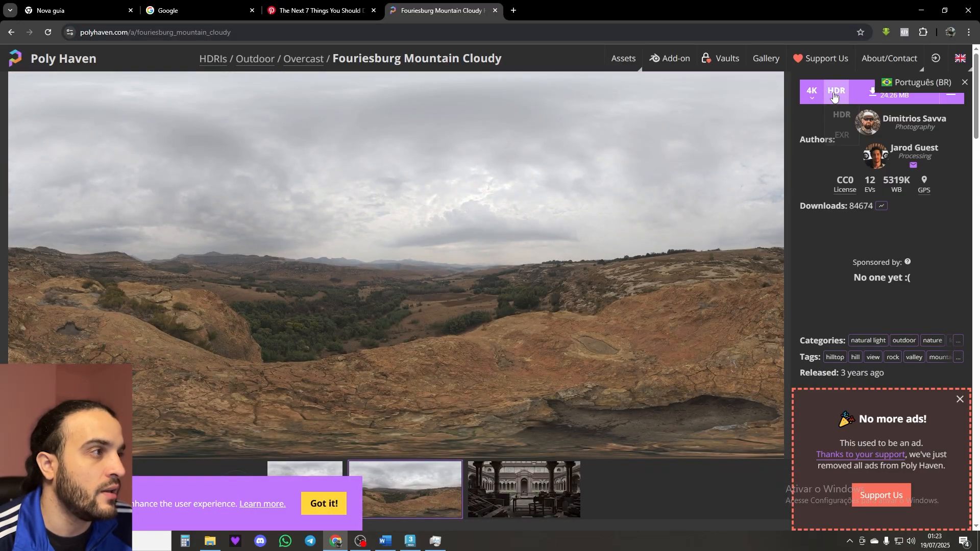
left_click(811, 92)
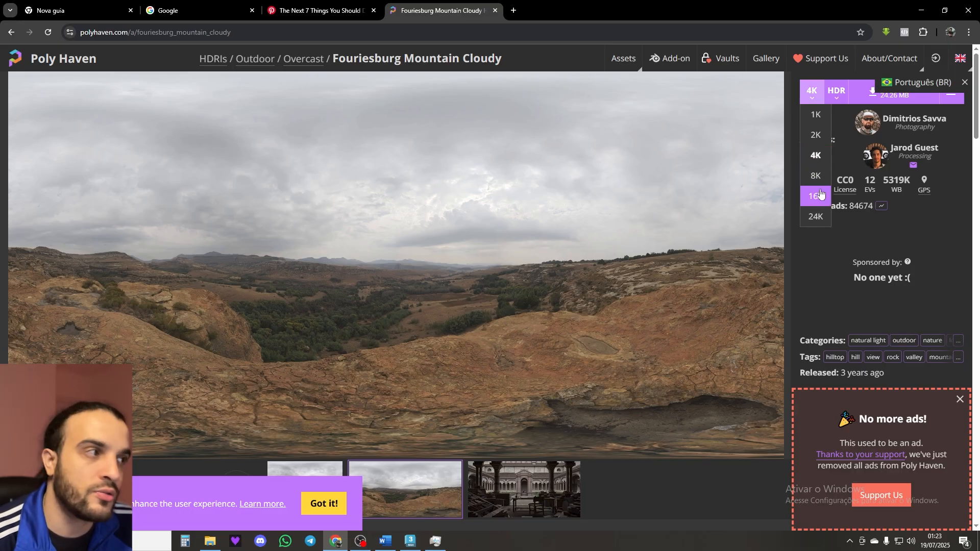
left_click(816, 159)
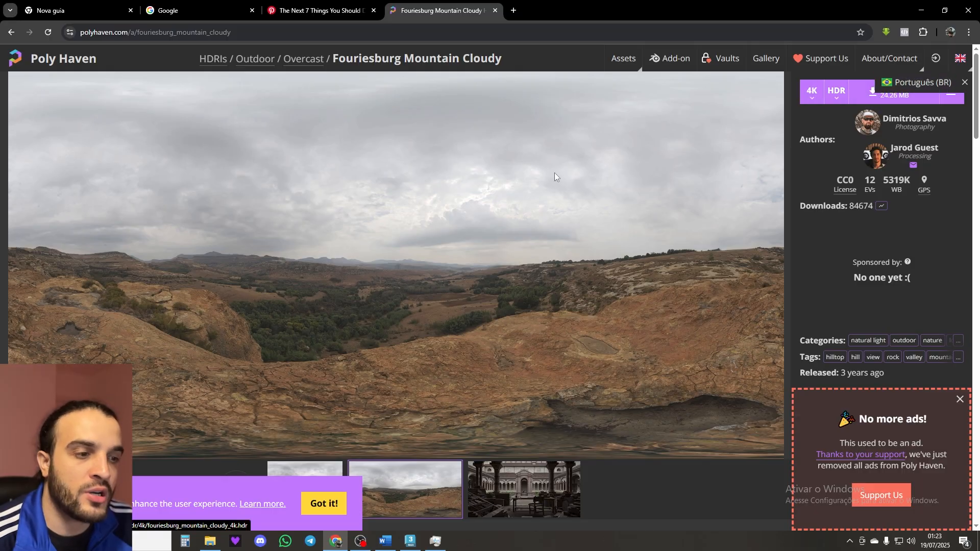
Step: View the bedroom reference image on Pinterest and switch back to the 3ds Max scene
left_click(299, 15)
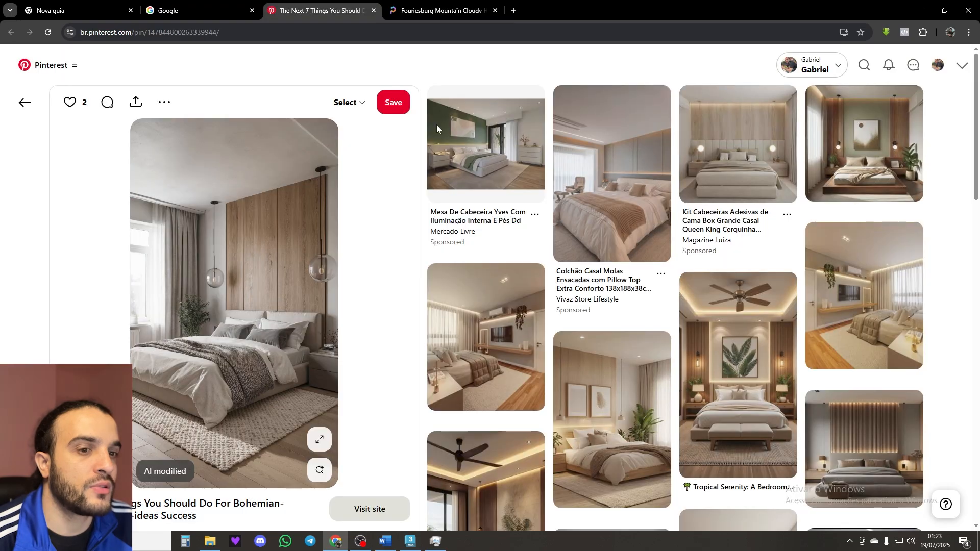
left_click(921, 10)
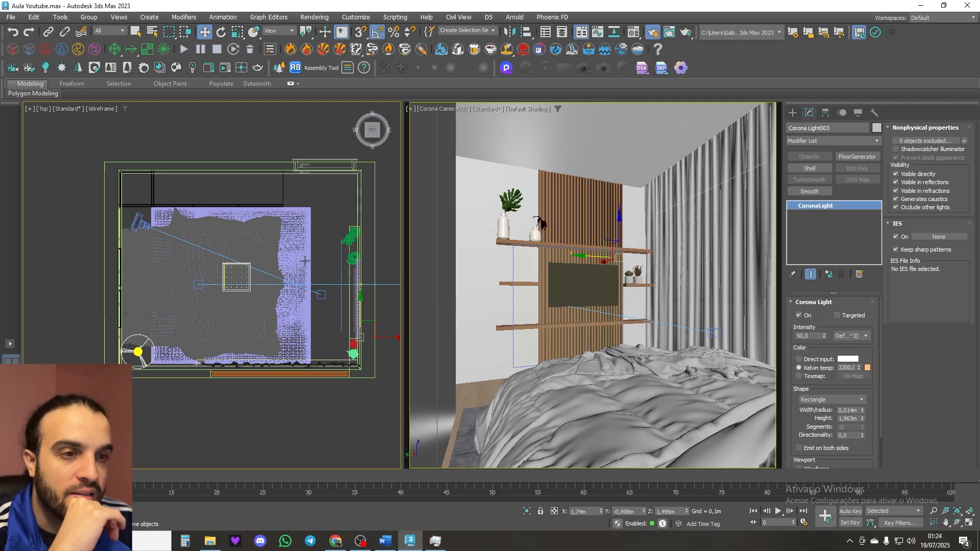
middle_click_drag(305, 261, 272, 266)
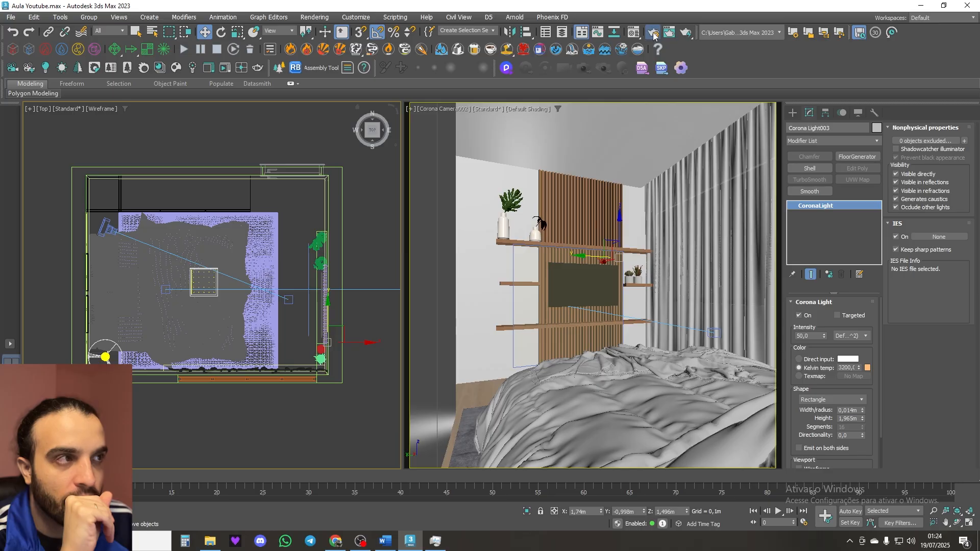
Step: In Render Setup, try 3ds Max settings as the scene environment source and return it to Single map
key("F10")
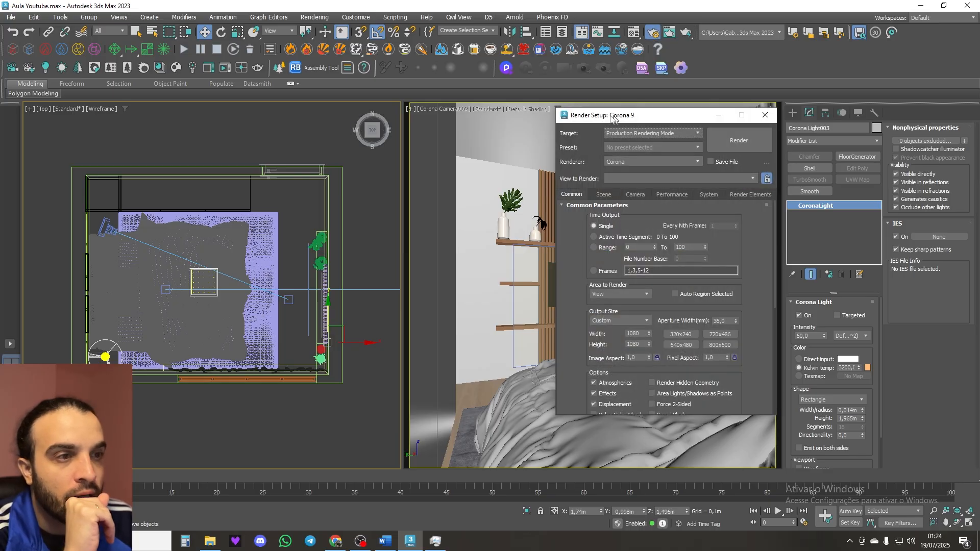
left_click_drag(612, 117, 236, 130)
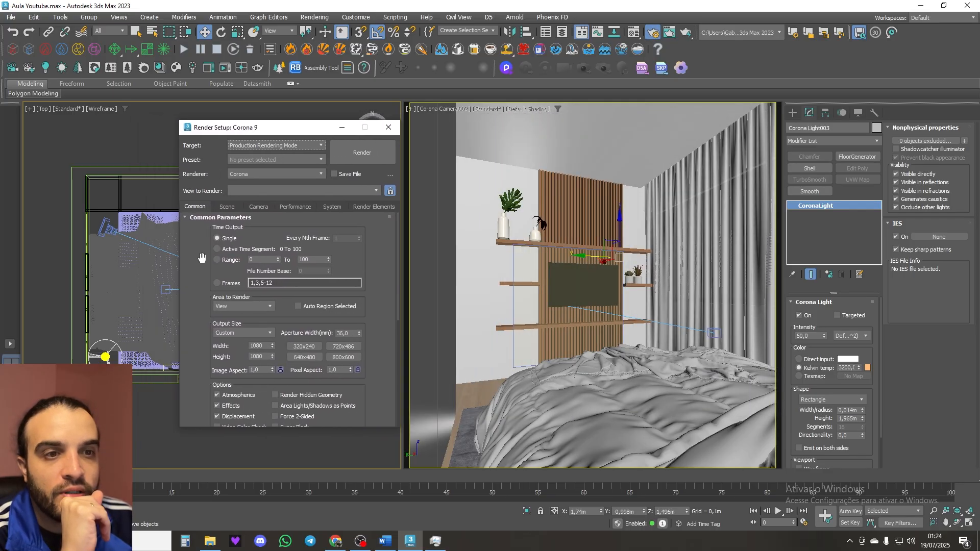
left_click(225, 207)
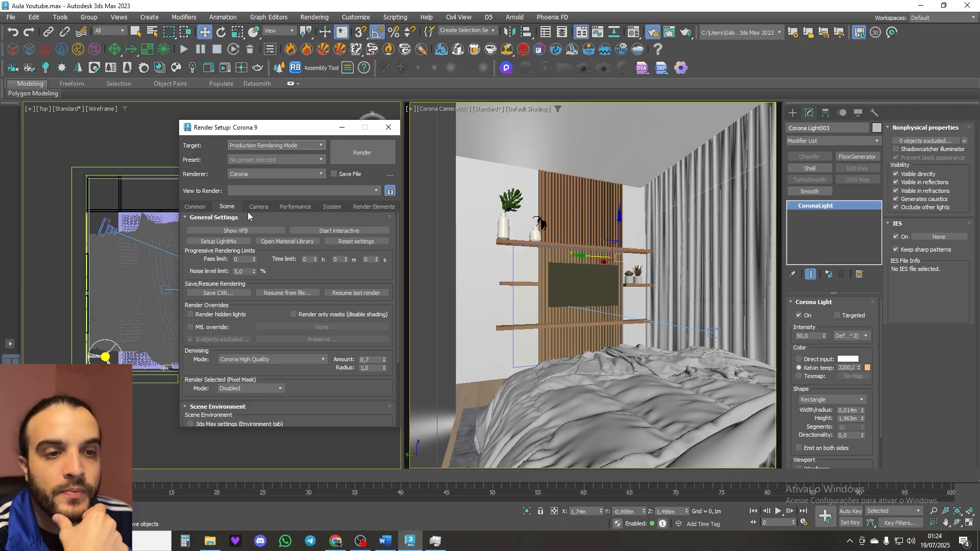
scroll(215, 332, "down", 5)
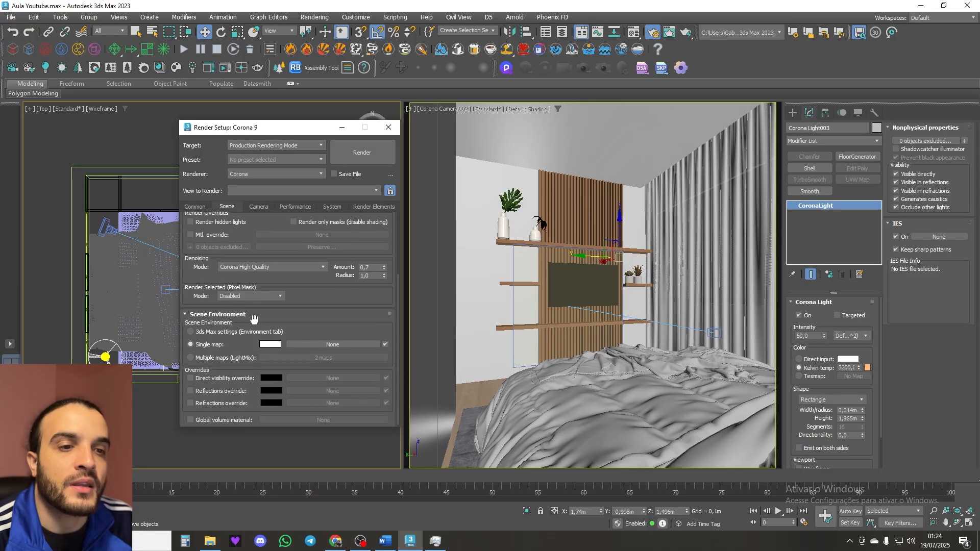
left_click(191, 332)
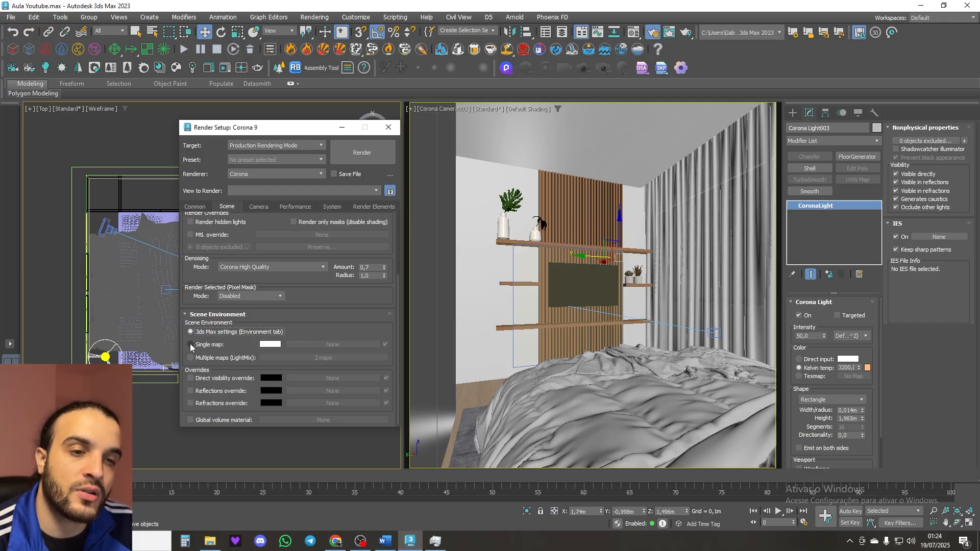
left_click(191, 345)
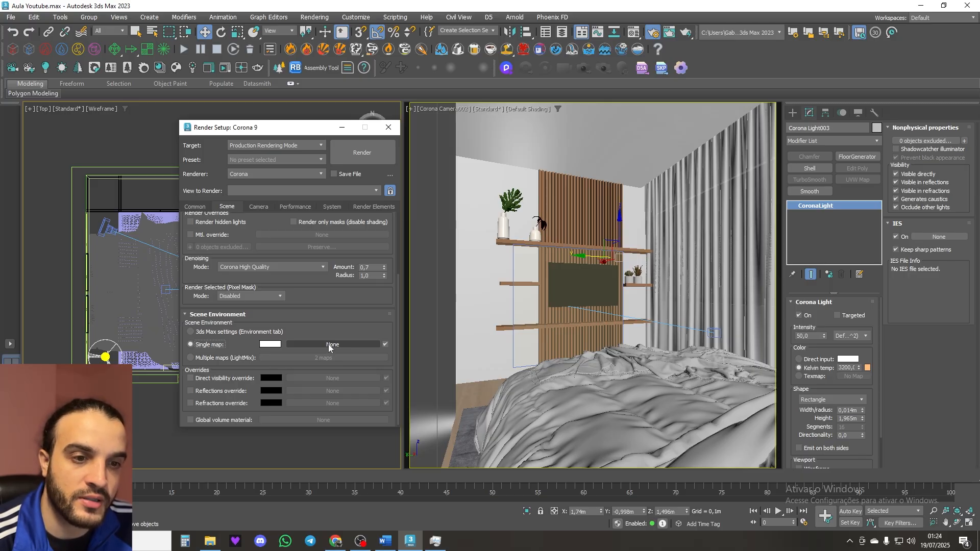
left_click(342, 131)
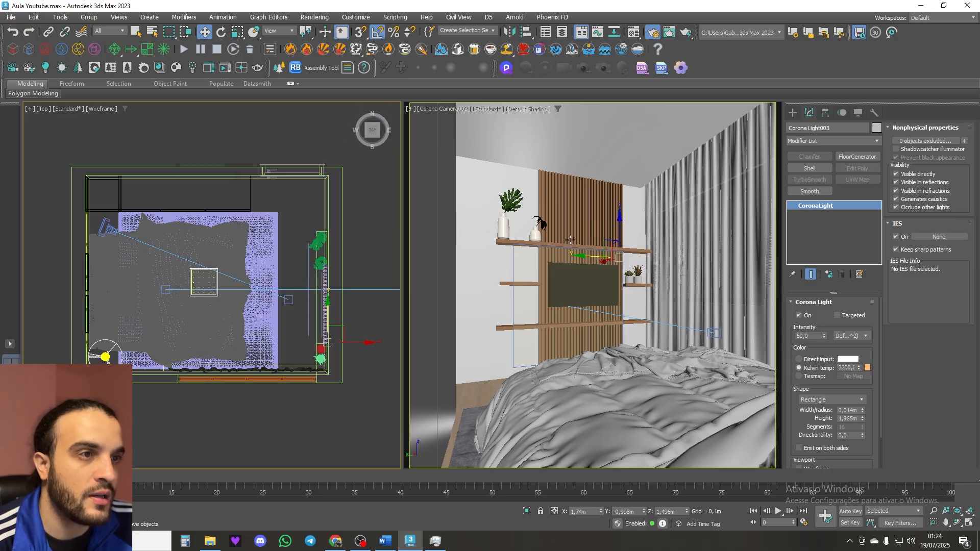
Step: Switch the perspective viewport to Corona Camera001 and start a Corona interactive render
key("c")
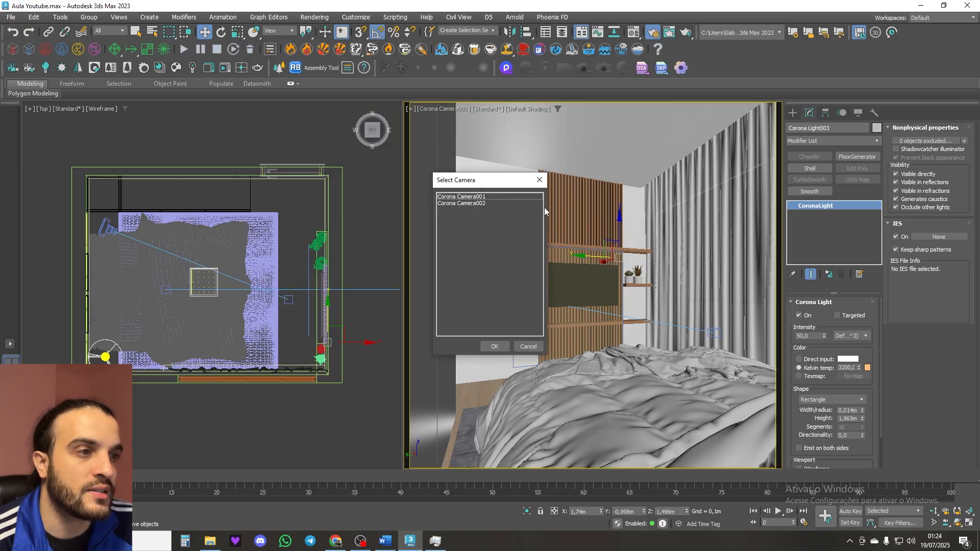
double_click(482, 196)
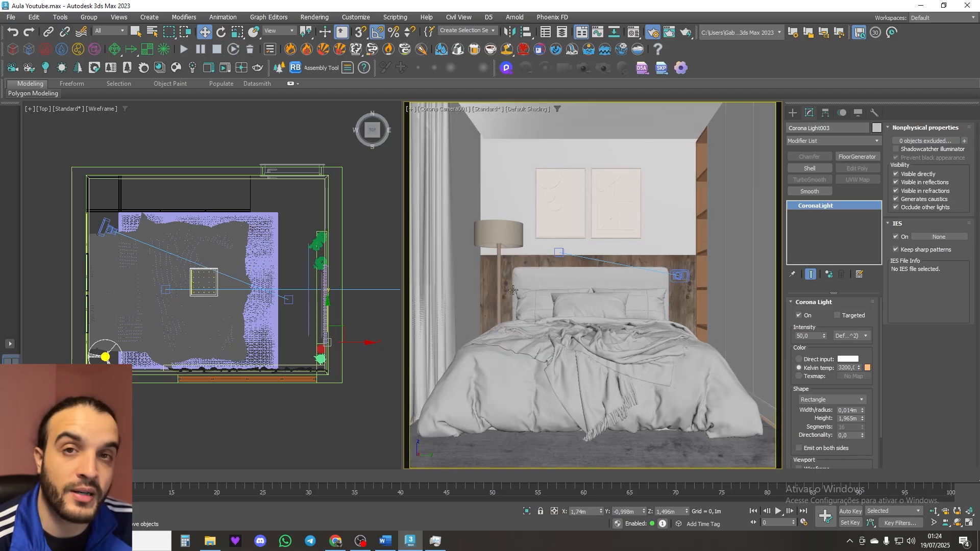
left_click(224, 68)
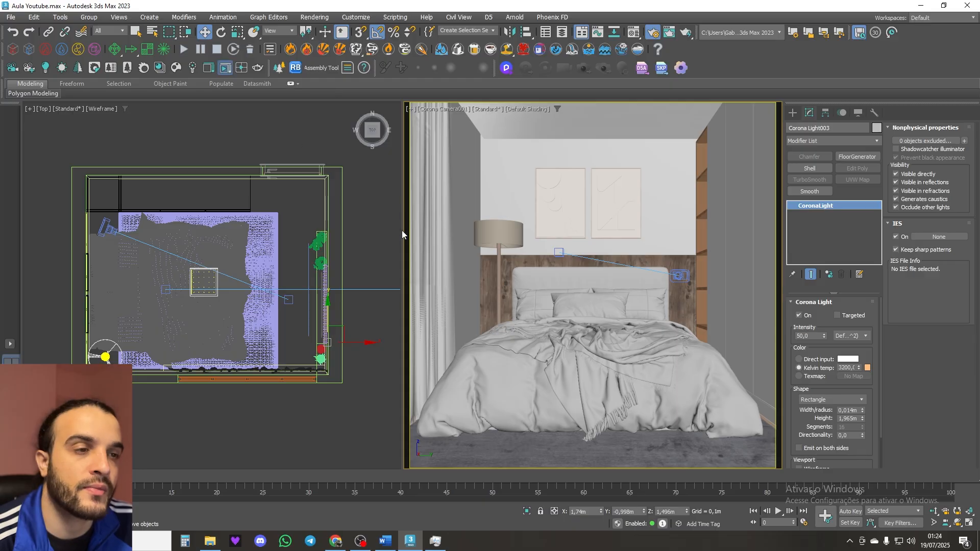
left_click_drag(343, 61, 582, 120)
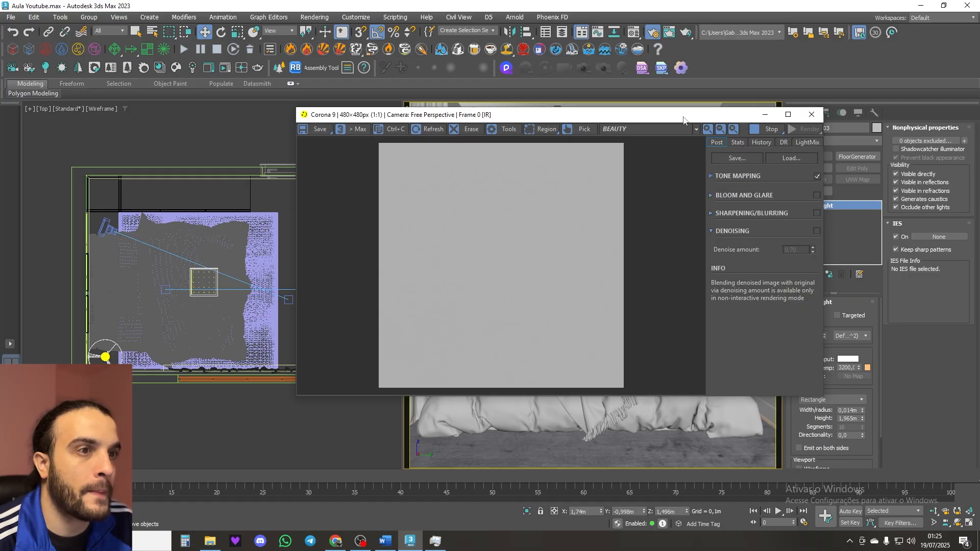
left_click_drag(683, 120, 558, 171)
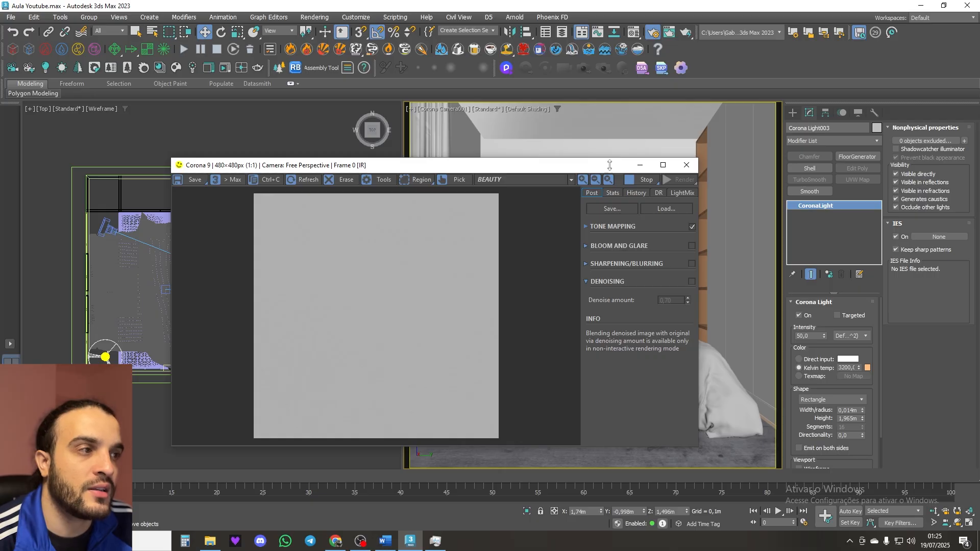
Step: Stop the interactive render, make Corona Camera001 the view to render, and restart it
left_click(636, 179)
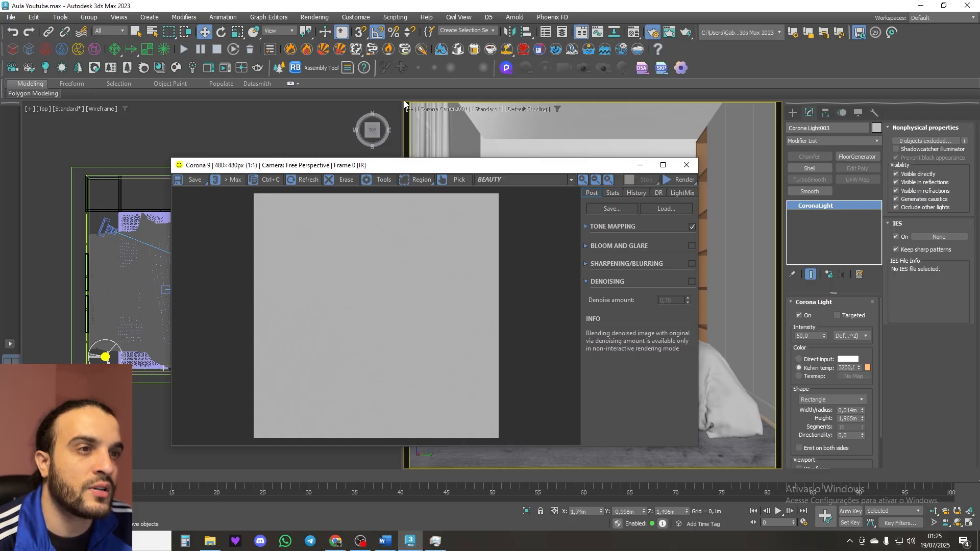
left_click(669, 103)
left_click(653, 34)
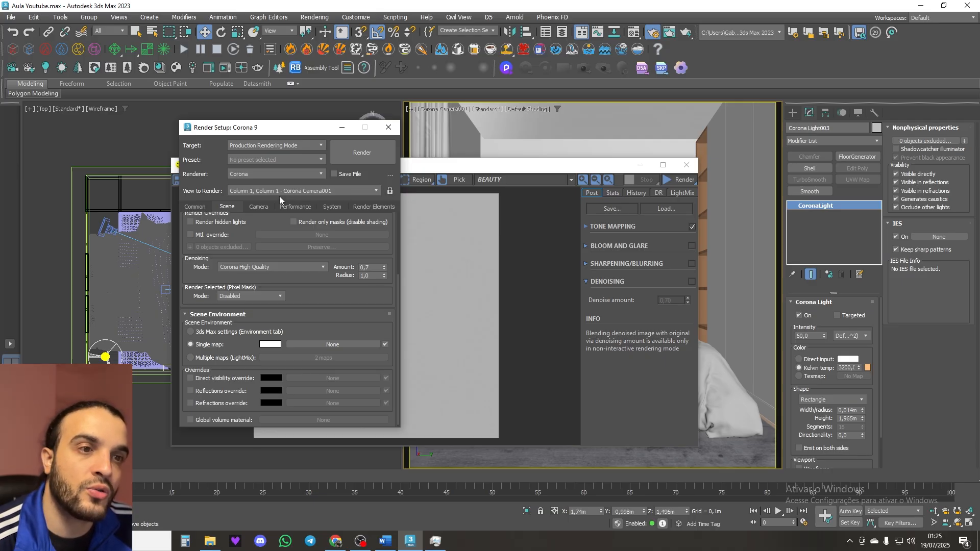
left_click(343, 128)
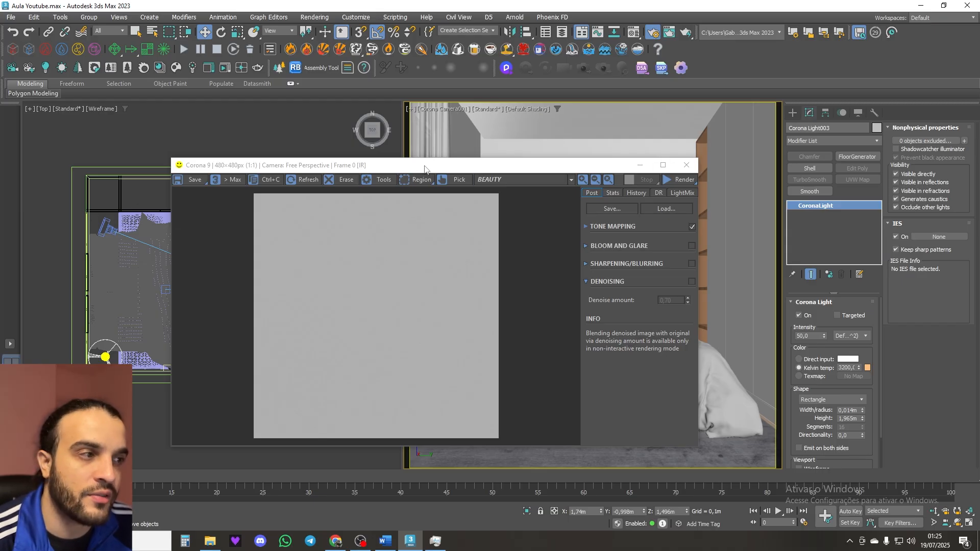
left_click_drag(425, 168, 447, 161)
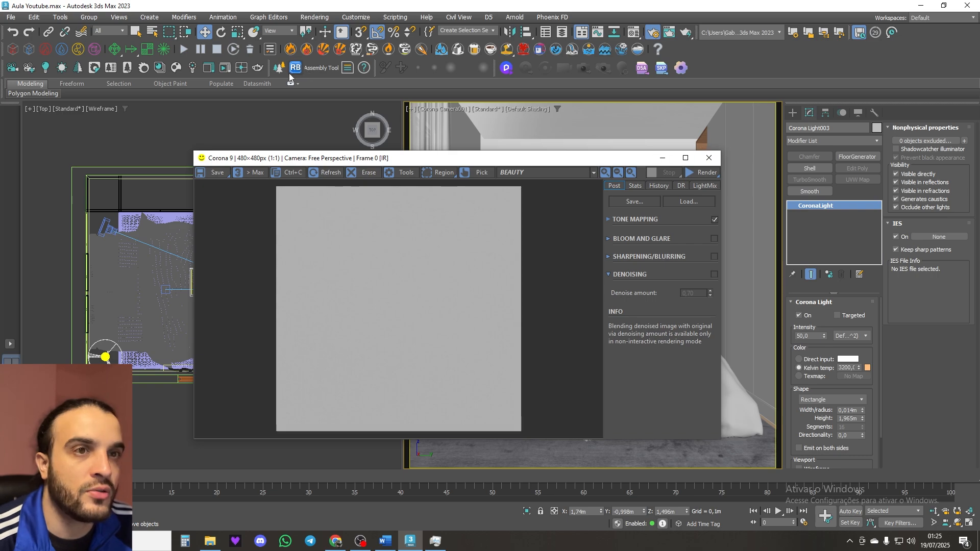
left_click(223, 69)
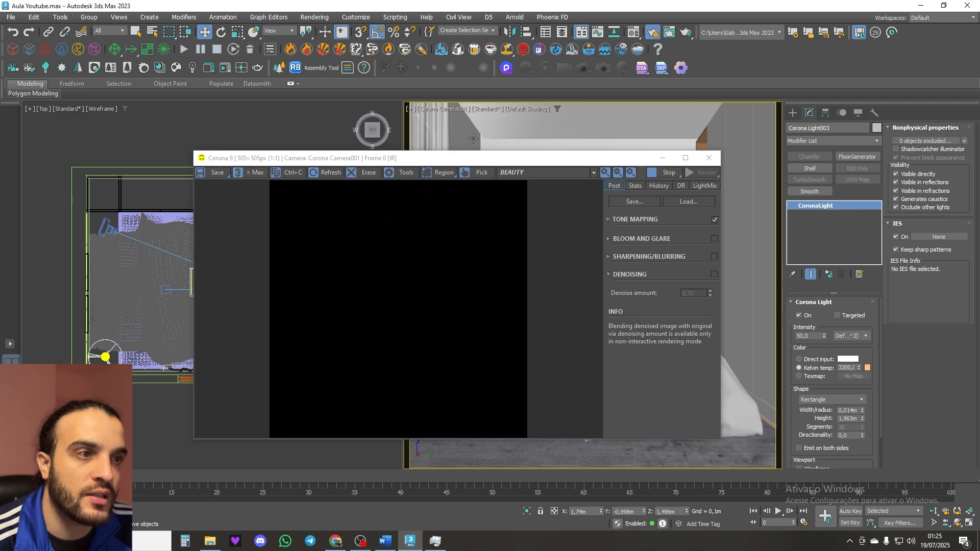
Step: Switch off all CoronaLight objects in the Corona Lister while the interactive render runs
left_click_drag(443, 162, 526, 135)
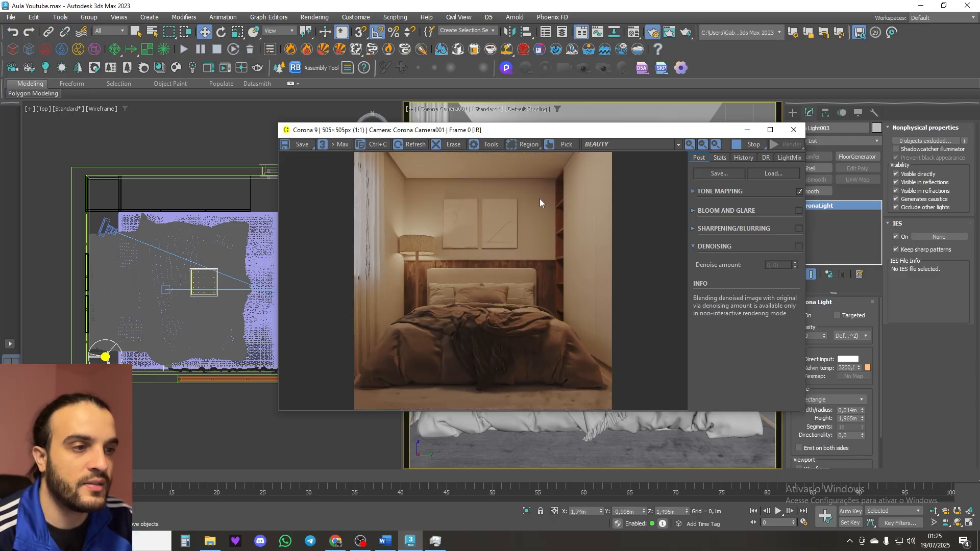
left_click(112, 72)
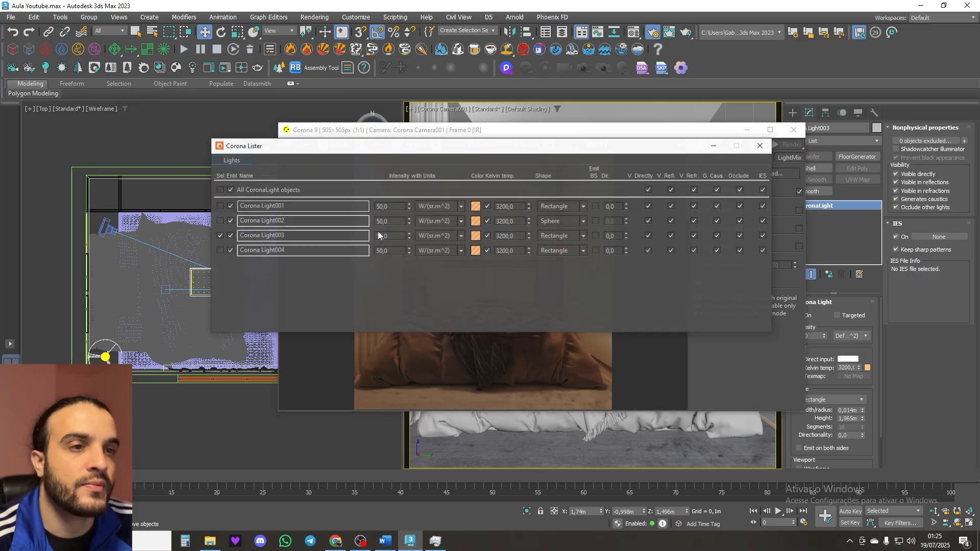
left_click(714, 146)
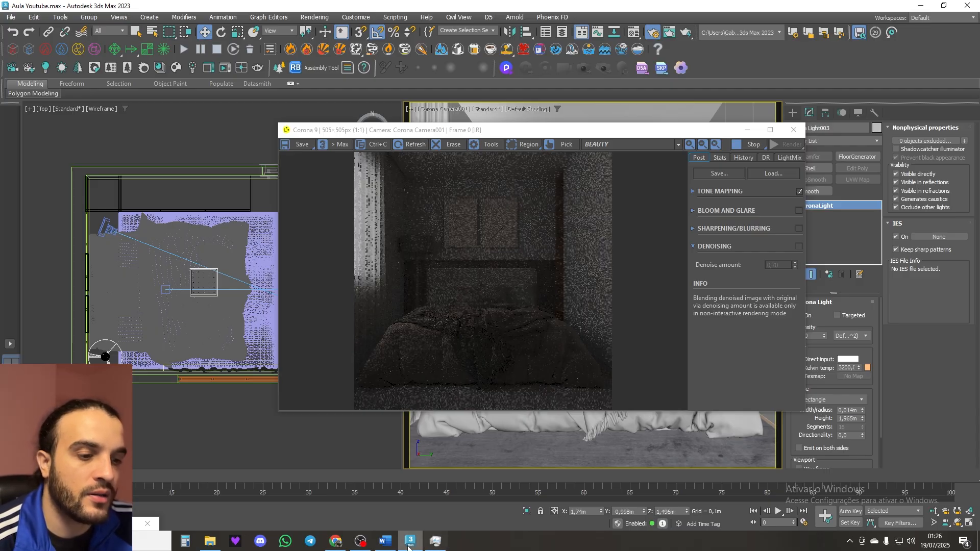
Step: Set the Single map scene environment color to black in Render Setup, stop the interactive render and minimize its window
key("F10")
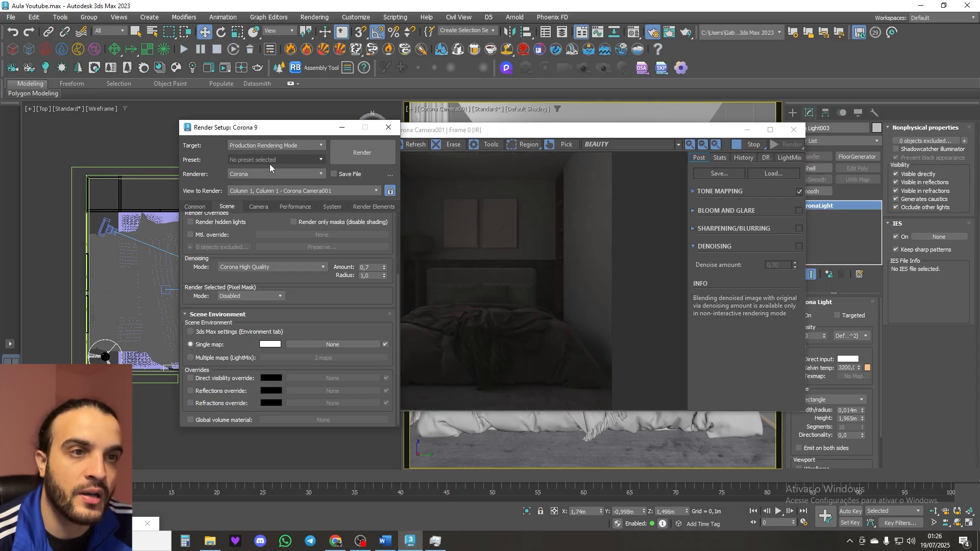
left_click_drag(273, 128, 161, 131)
left_click(158, 347)
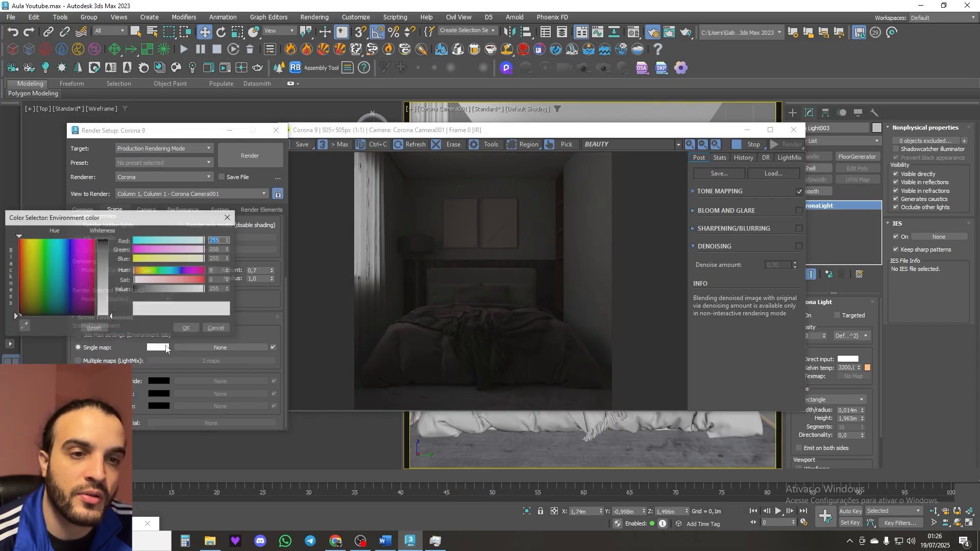
left_click_drag(157, 289, 128, 292)
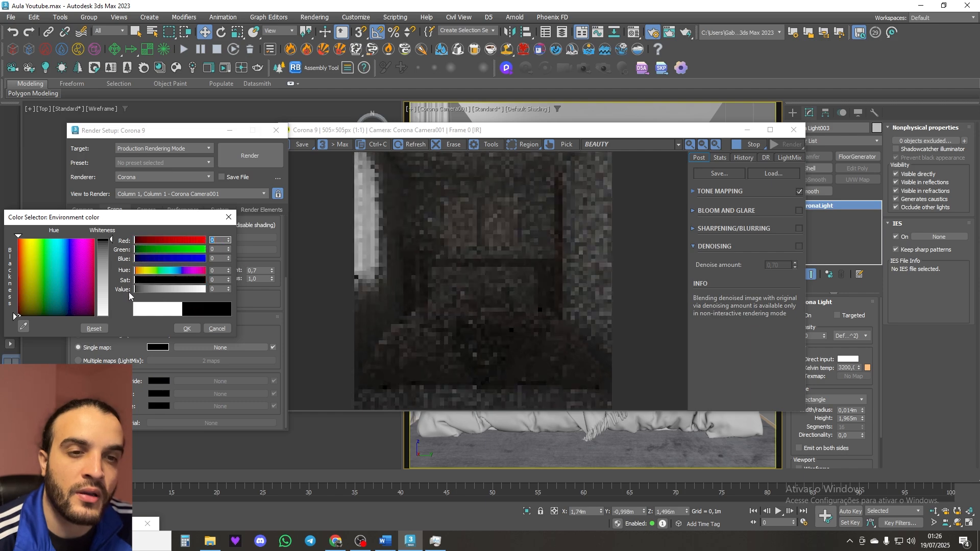
left_click(187, 329)
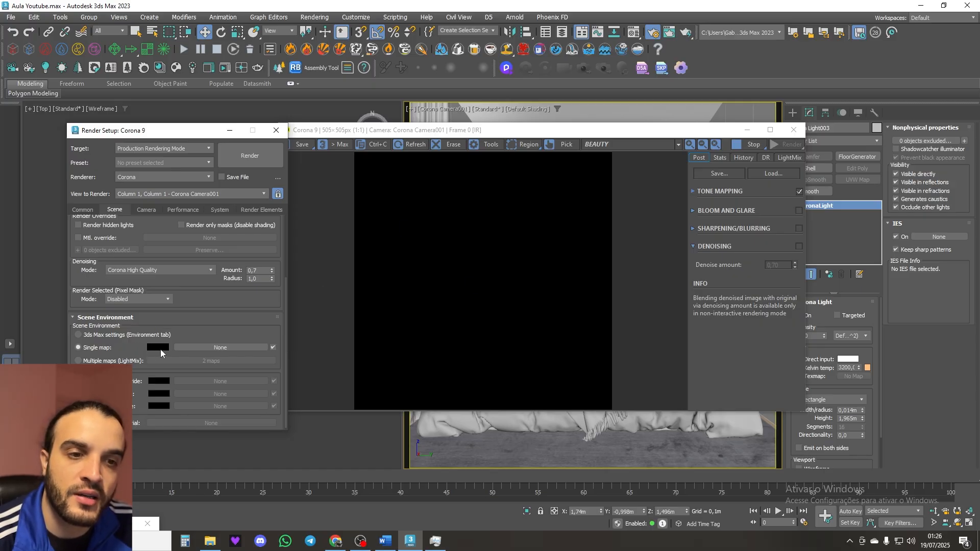
left_click(755, 145)
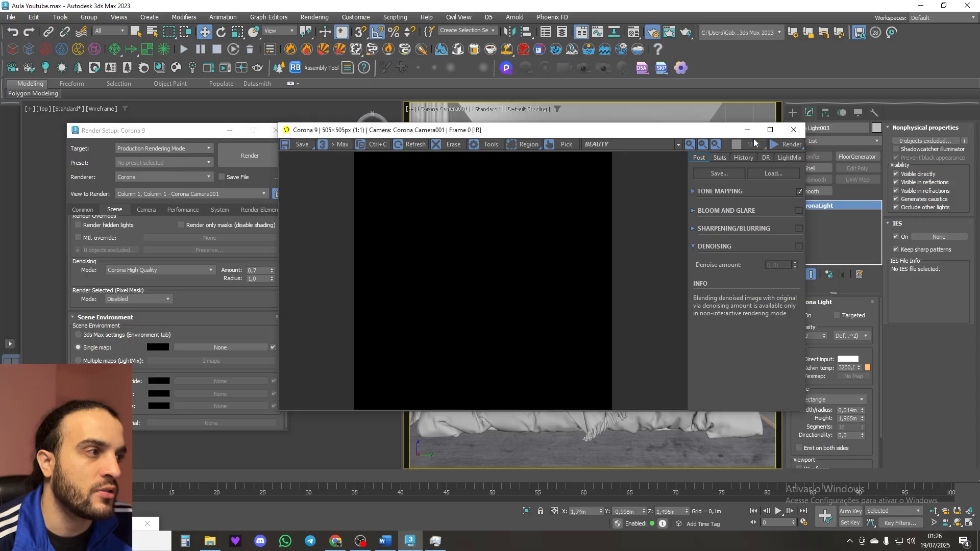
left_click(748, 130)
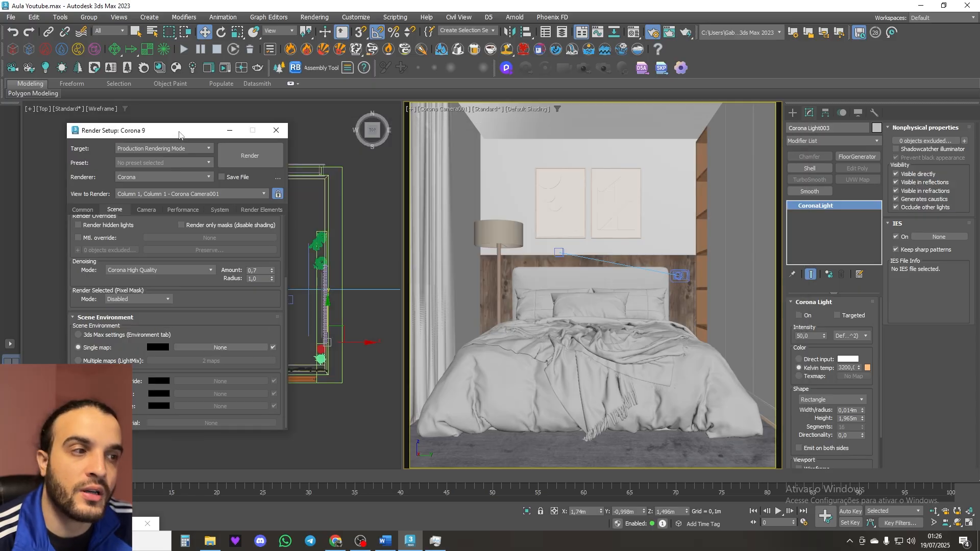
Step: Assign a CoronaColorCorrect map to the Single map scene environment in Render Setup
left_click_drag(179, 136, 616, 130)
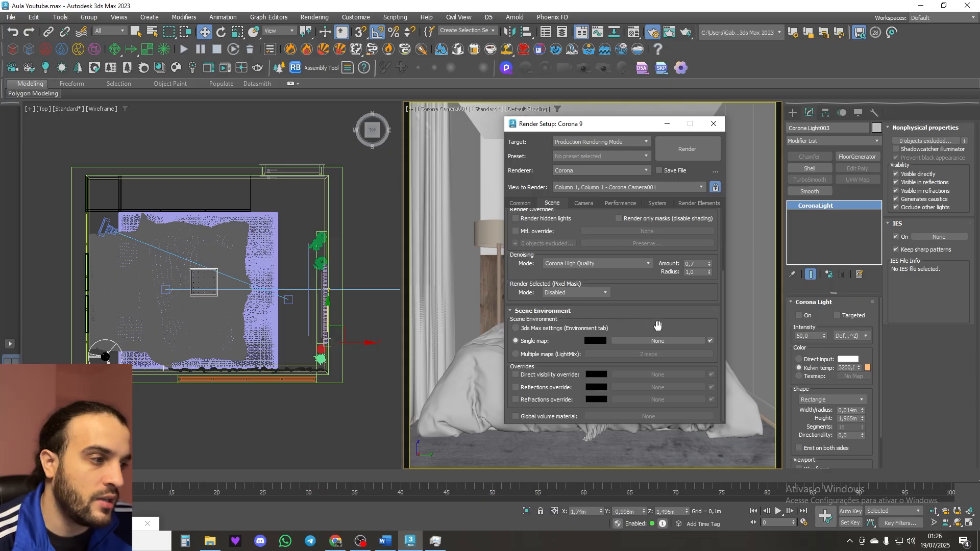
left_click(653, 342)
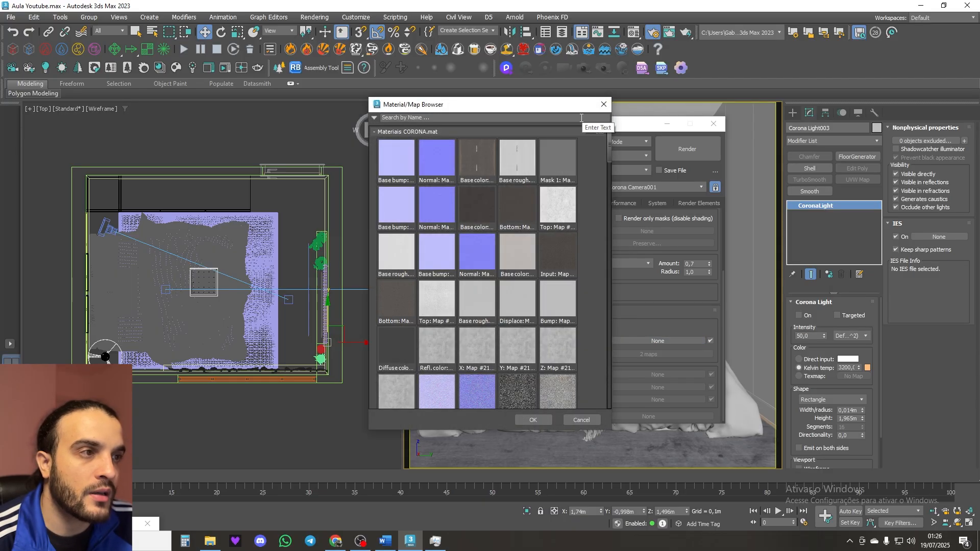
left_click(375, 132)
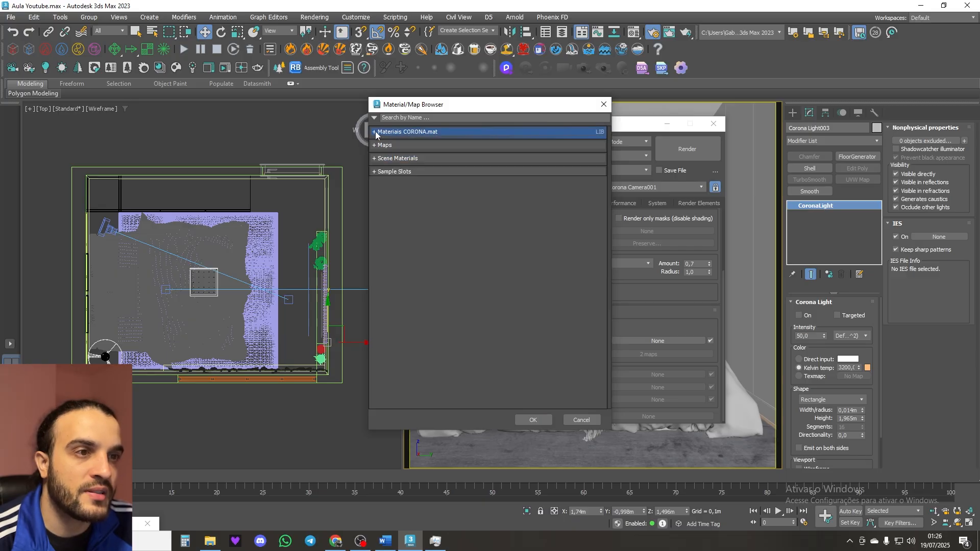
left_click(375, 146)
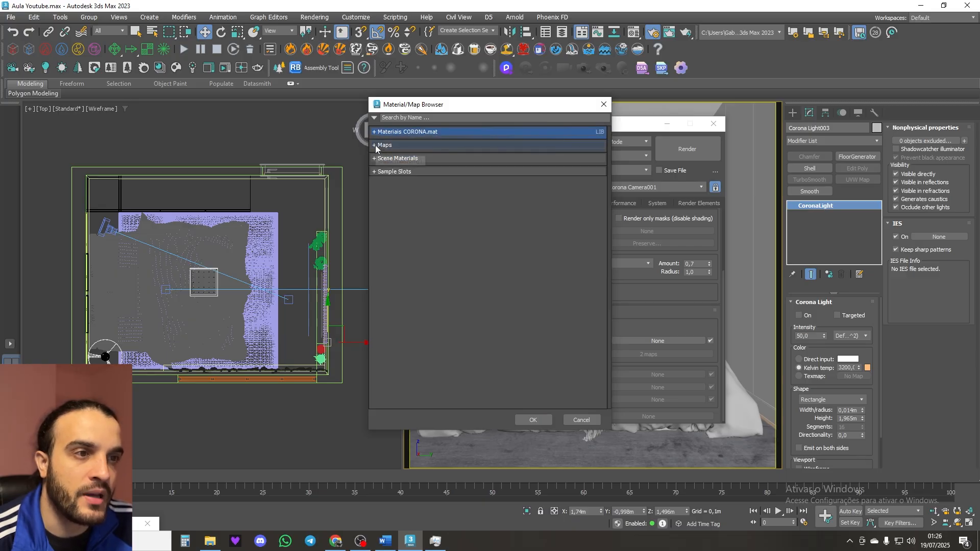
left_click(381, 157)
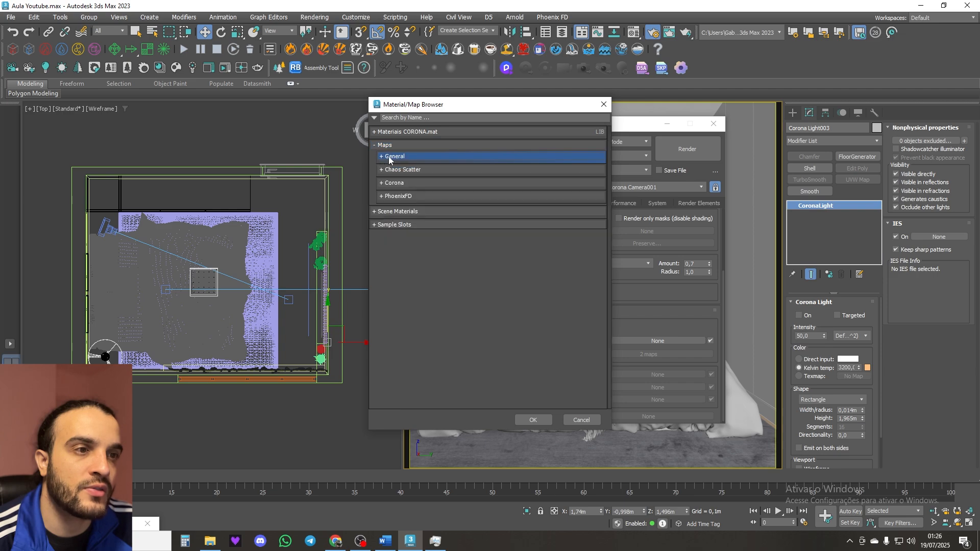
left_click(384, 184)
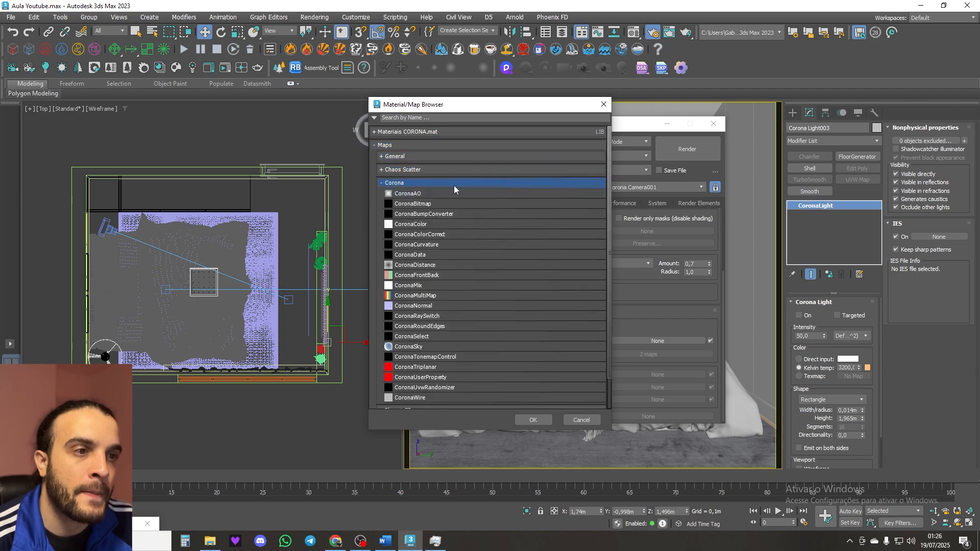
left_click(434, 234)
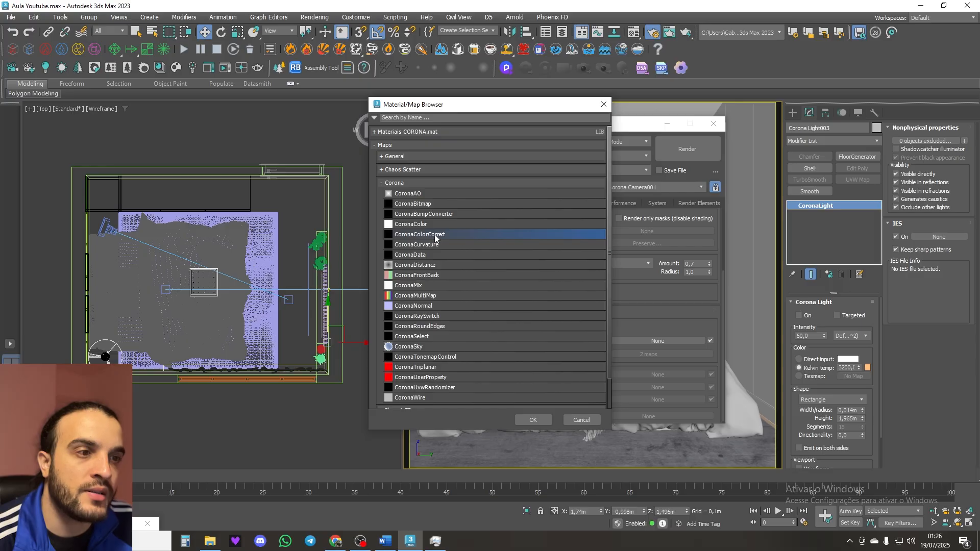
left_click(534, 420)
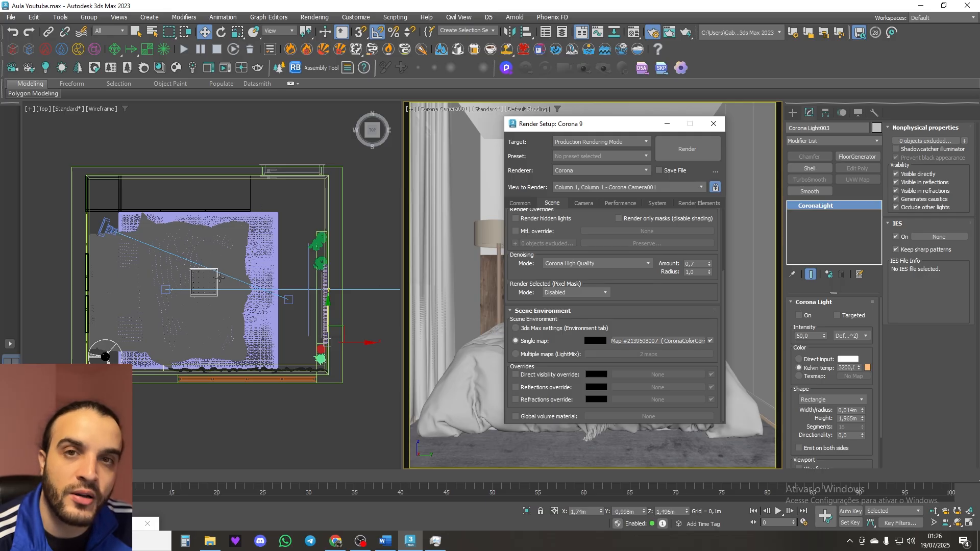
Step: Place the environment's CoronaColorCorrect map in the last visible Material Editor sample slot as an instance
middle_click_drag(260, 265, 278, 269)
key("m")
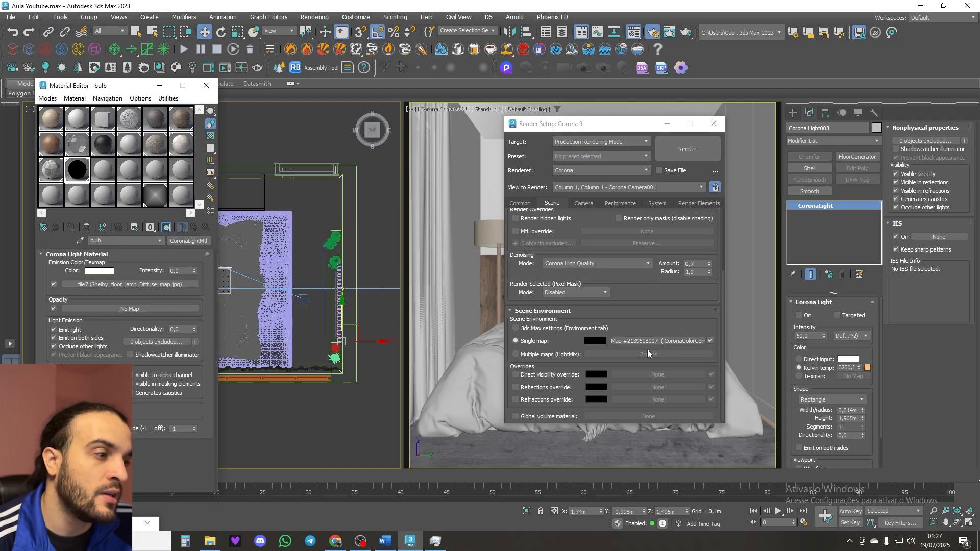
left_click(661, 341)
left_click_drag(660, 342, 128, 284)
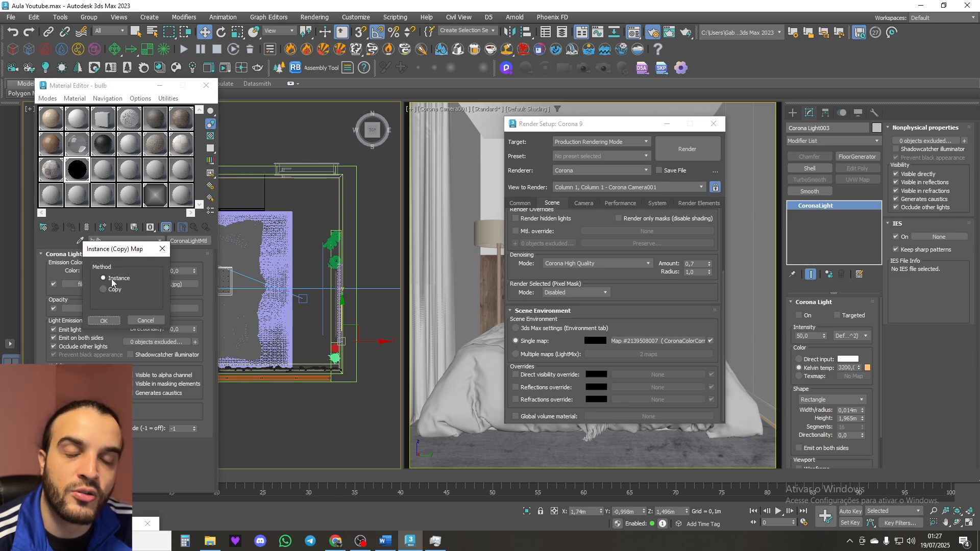
left_click(104, 321)
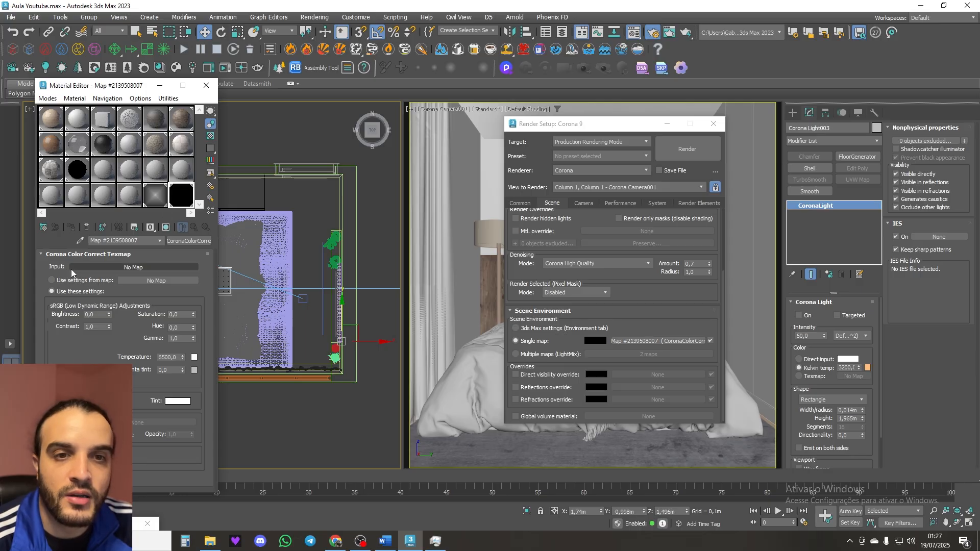
Step: Load the fouriesburg_mountain HDRI through a CoronaBitmap into the Input of the CoronaColorCorrect map
left_click(126, 267)
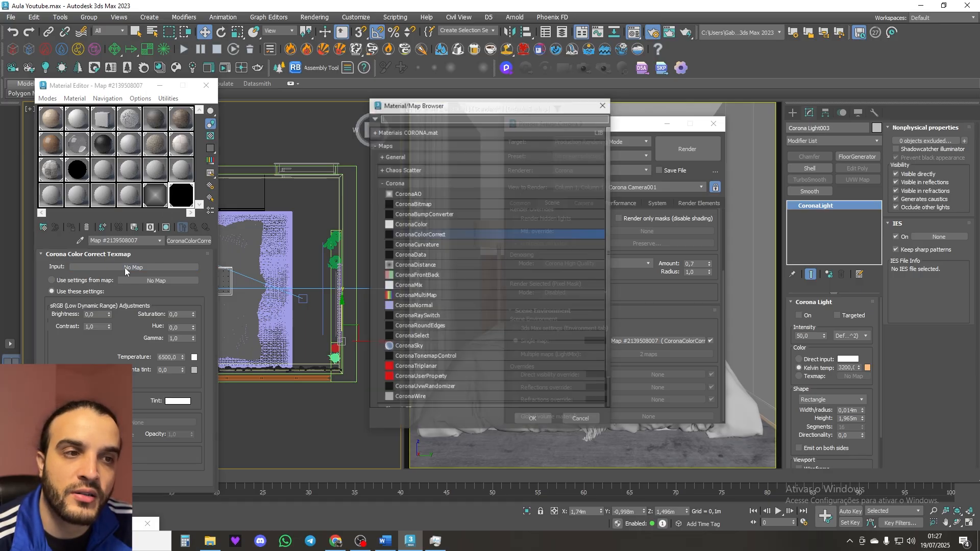
left_click(430, 204)
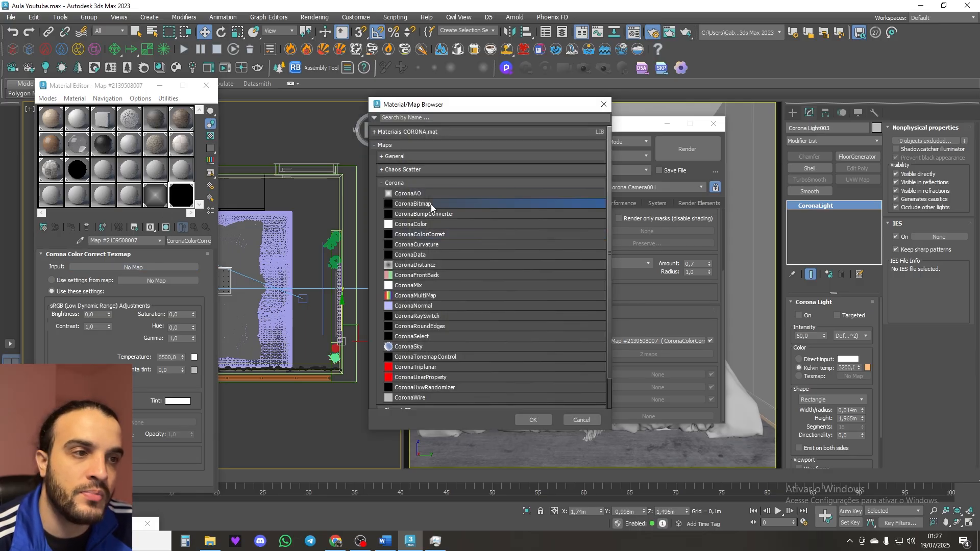
left_click(540, 419)
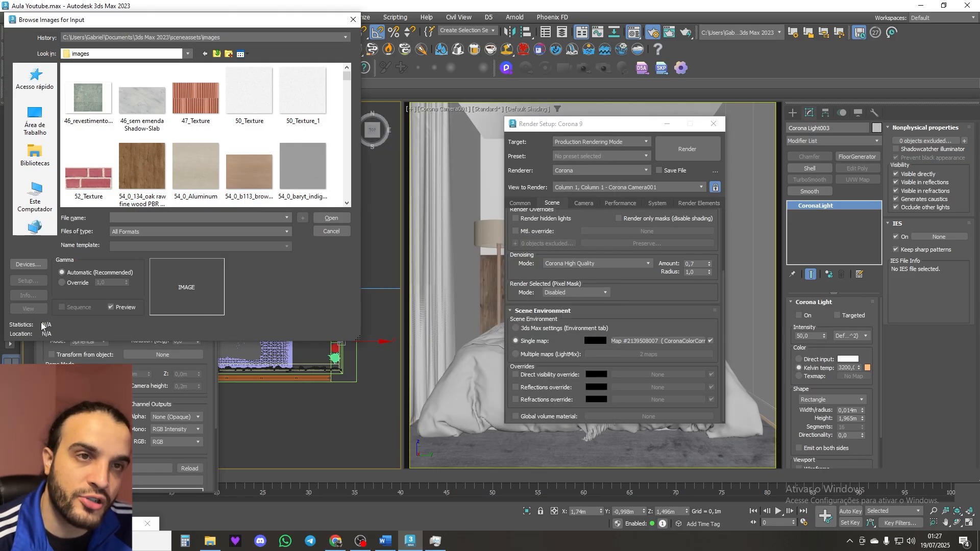
left_click(122, 55)
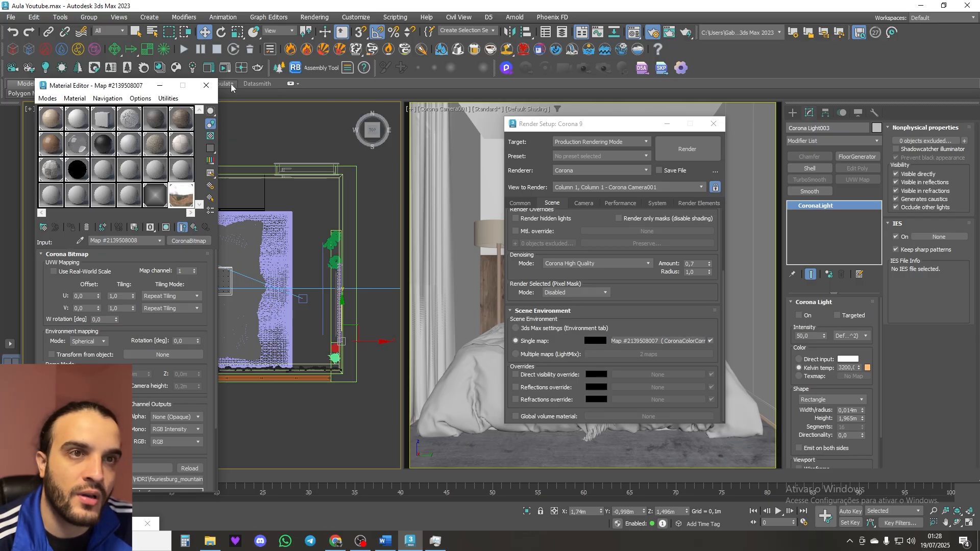
Step: Preview the HDRI lighting with a Corona interactive render through Corona Camera001, and stop the render
left_click(224, 70)
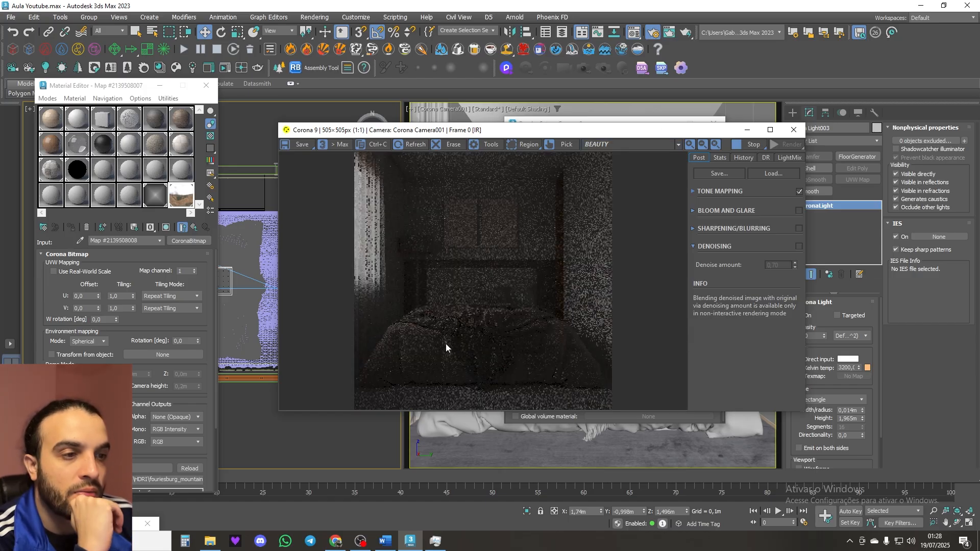
left_click(743, 146)
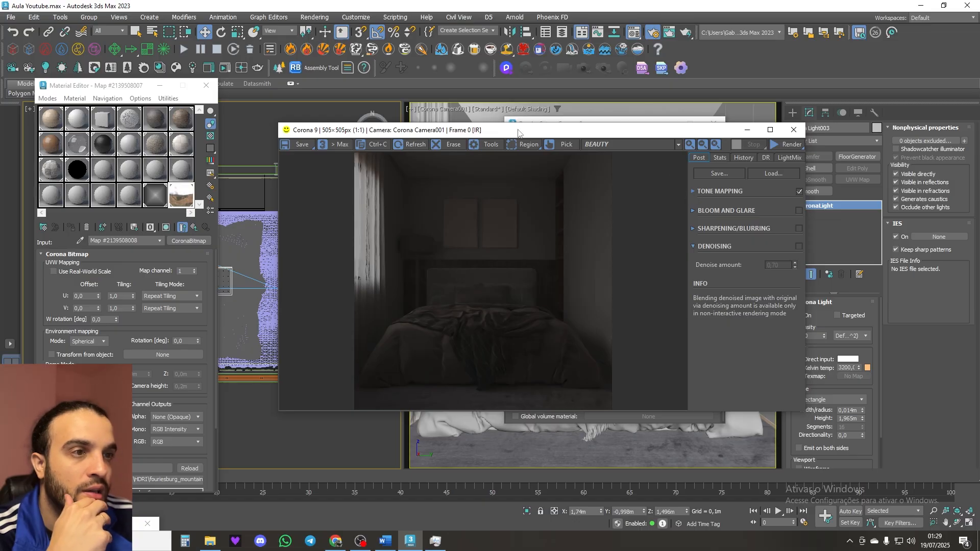
left_click_drag(400, 131, 383, 113)
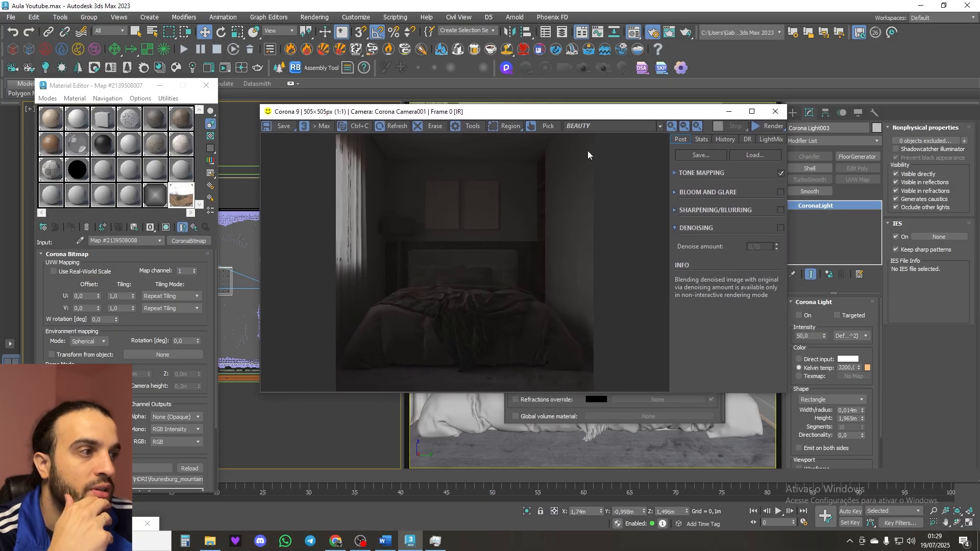
Step: In the render's tone mapping, try Simple Exposure values of 1 and 5 and return it to 0
left_click(688, 173)
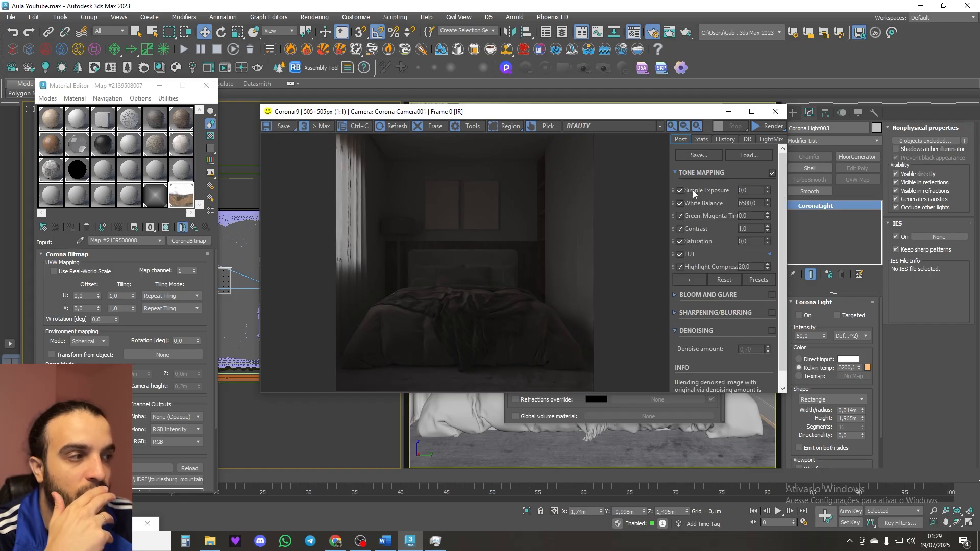
left_click(747, 191)
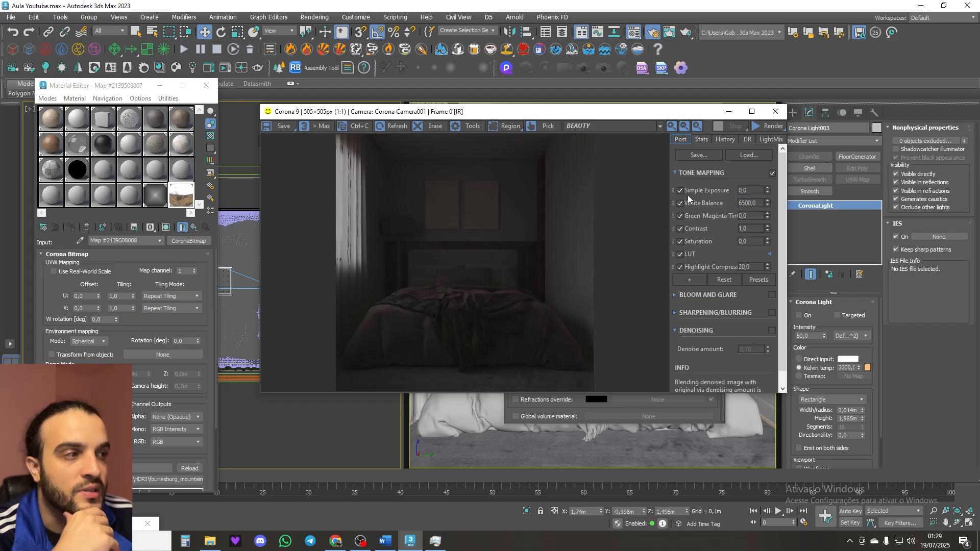
left_click_drag(767, 191, 724, 192)
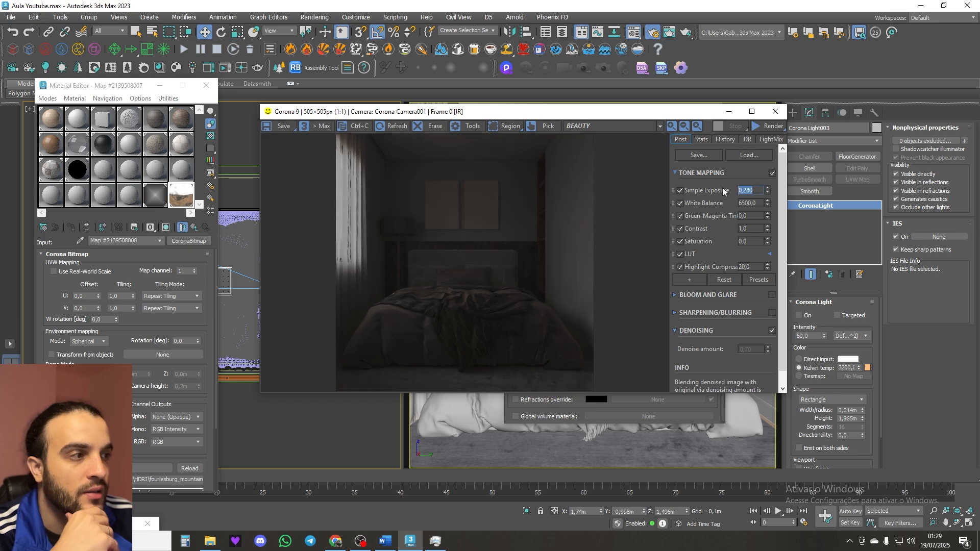
type("1")
key("Return")
type("5")
key("Return")
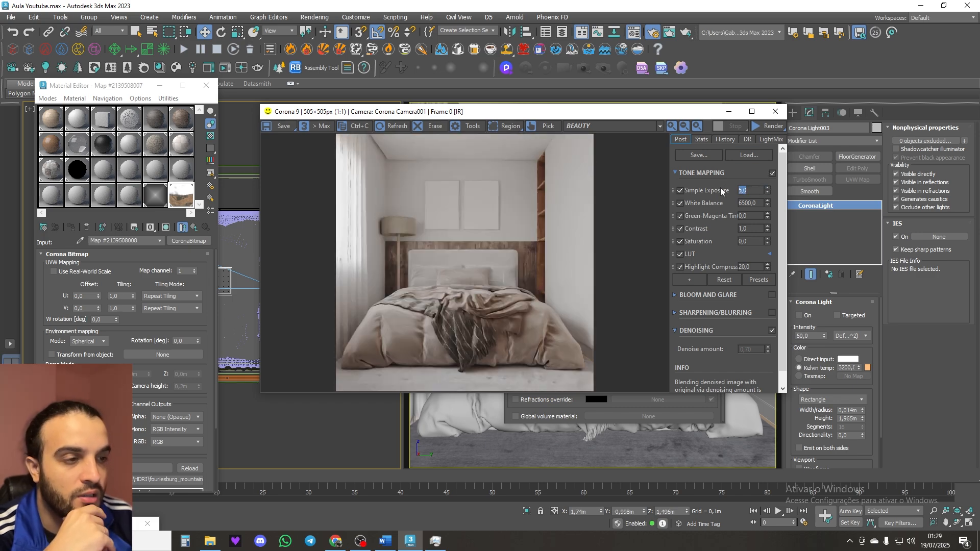
type("0")
key("Return")
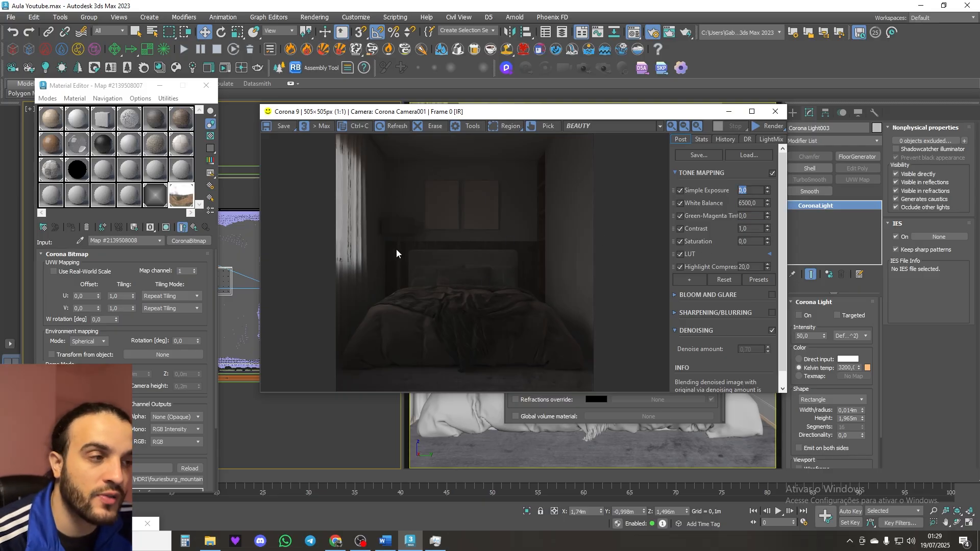
Step: Expand the LUT operator's settings in the tone mapping and choose the Kim_Amlan...graphic_03 LUT from its presets
left_click(690, 278)
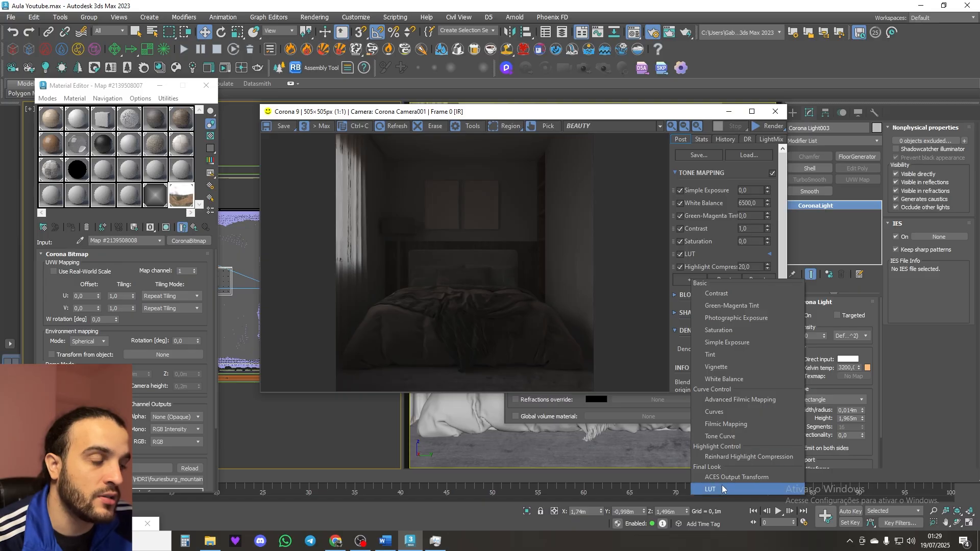
left_click(703, 256)
left_click(693, 255)
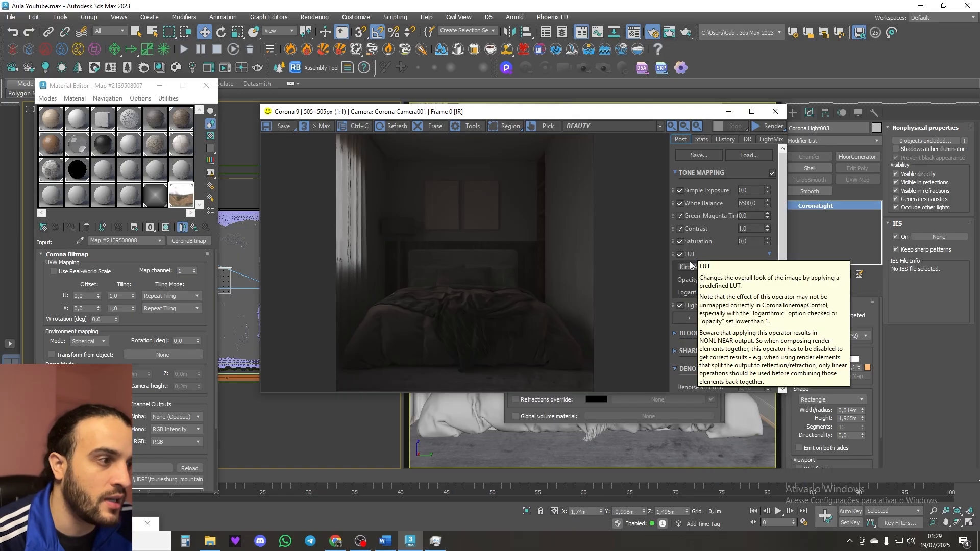
left_click(698, 267)
left_click_drag(761, 333, 758, 338)
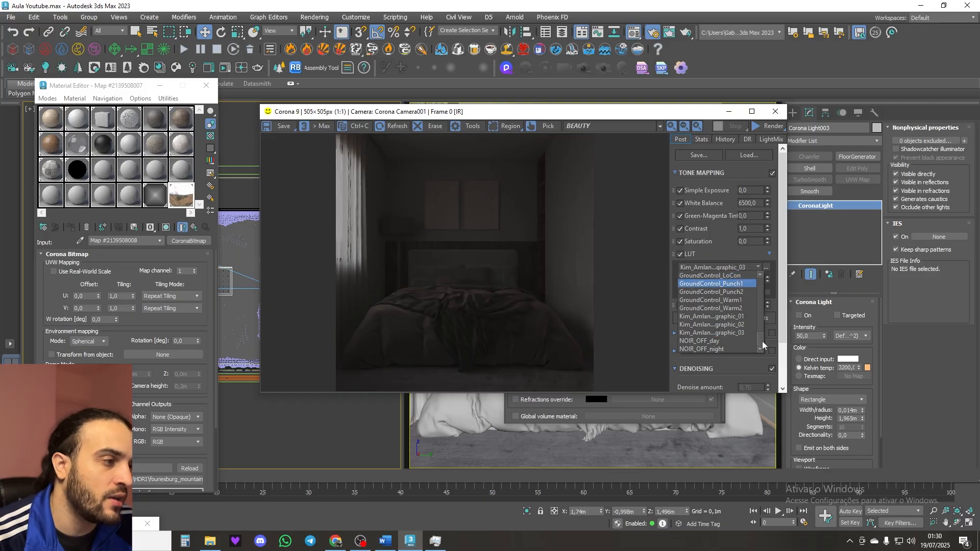
left_click(736, 332)
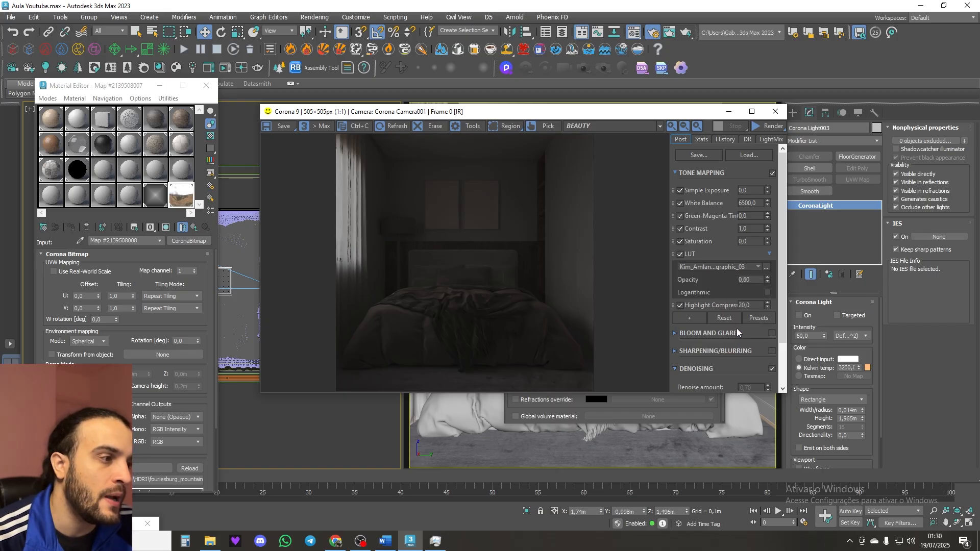
Step: Try LUT opacity values of 1 and 0, return the opacity to 0.6, and collapse the LUT settings
double_click(752, 279)
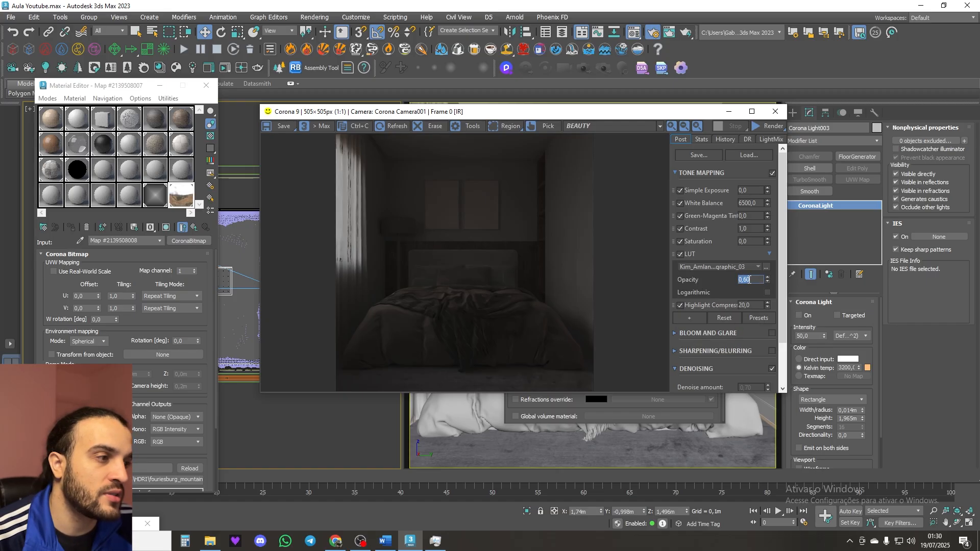
type("0")
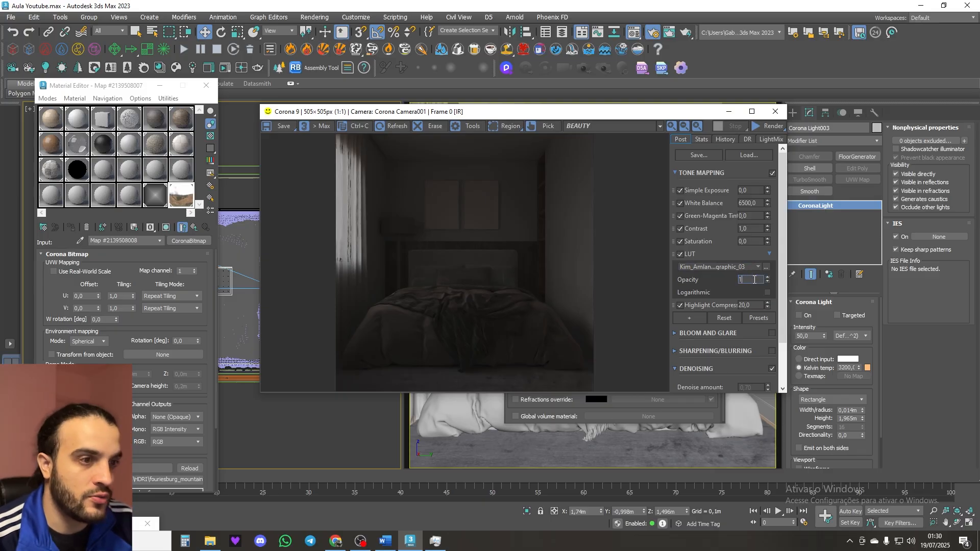
key("Return")
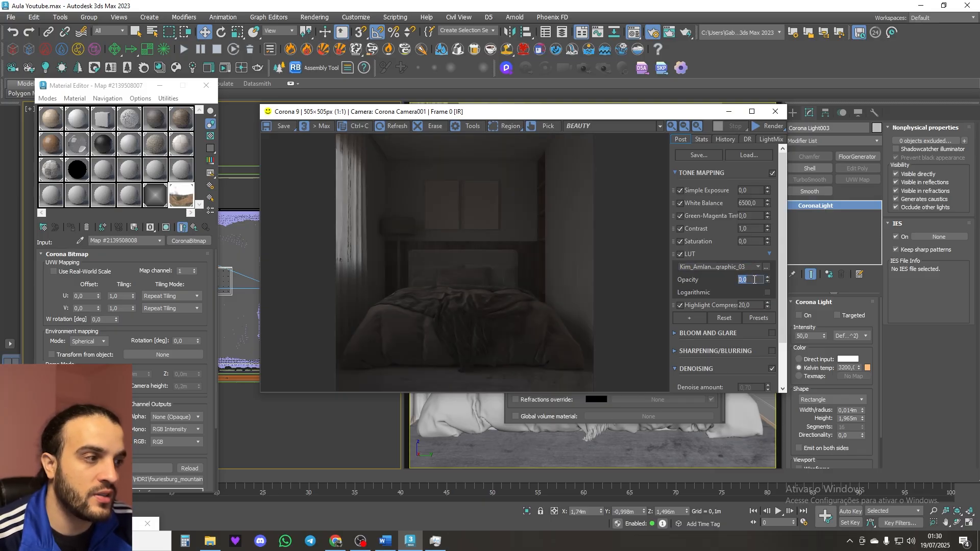
type("0,6")
key("Return")
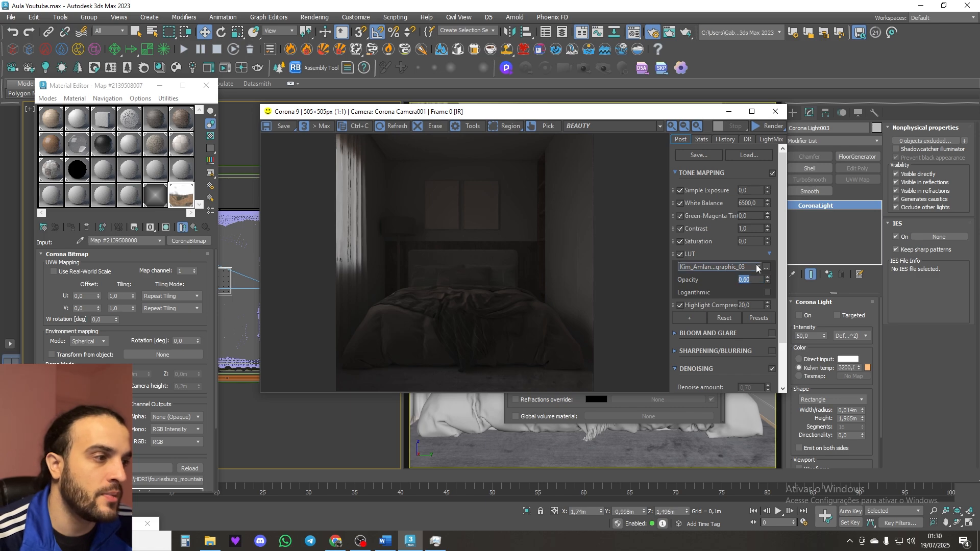
left_click(697, 254)
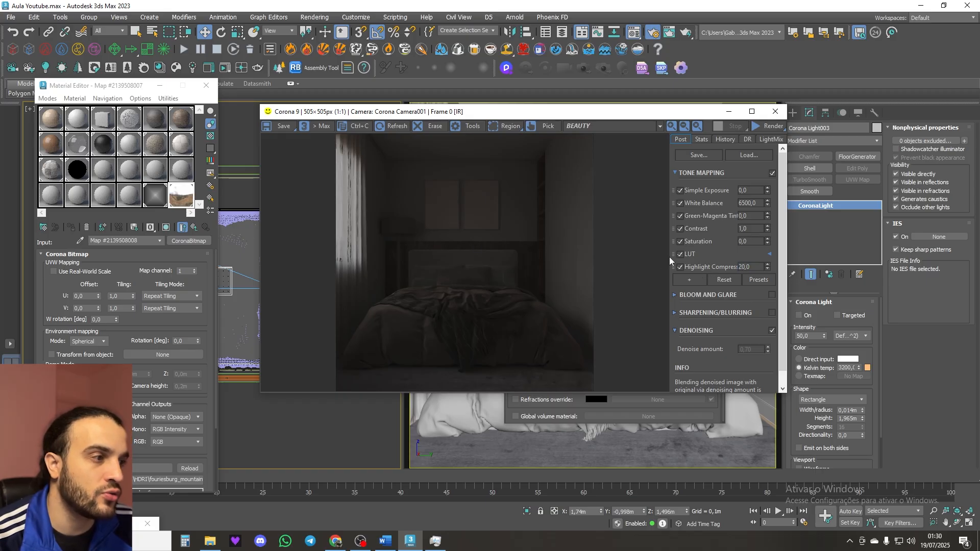
Step: Try a Highlight Compression value of 1 in the tone mapping and return it to 20
left_click_drag(751, 265, 726, 270)
type("1")
key("Return")
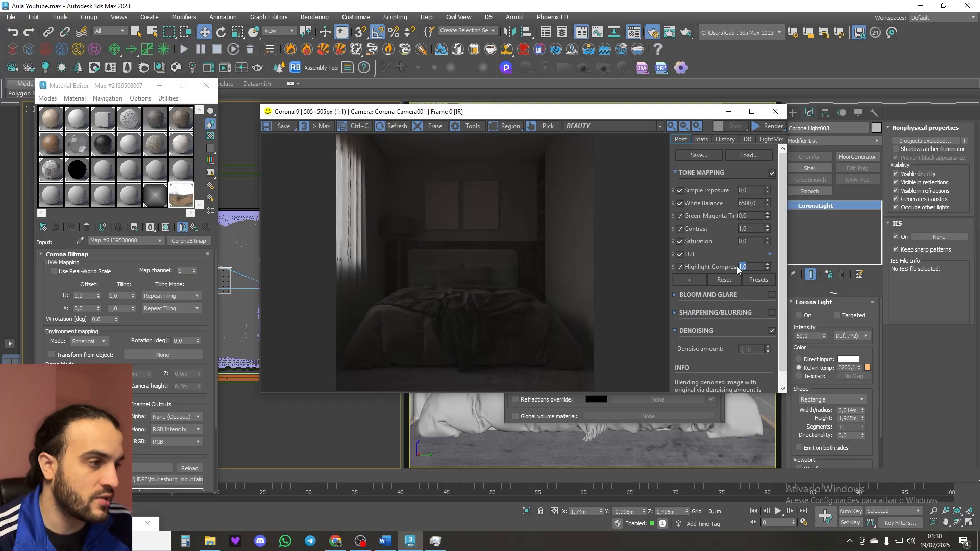
key("Return")
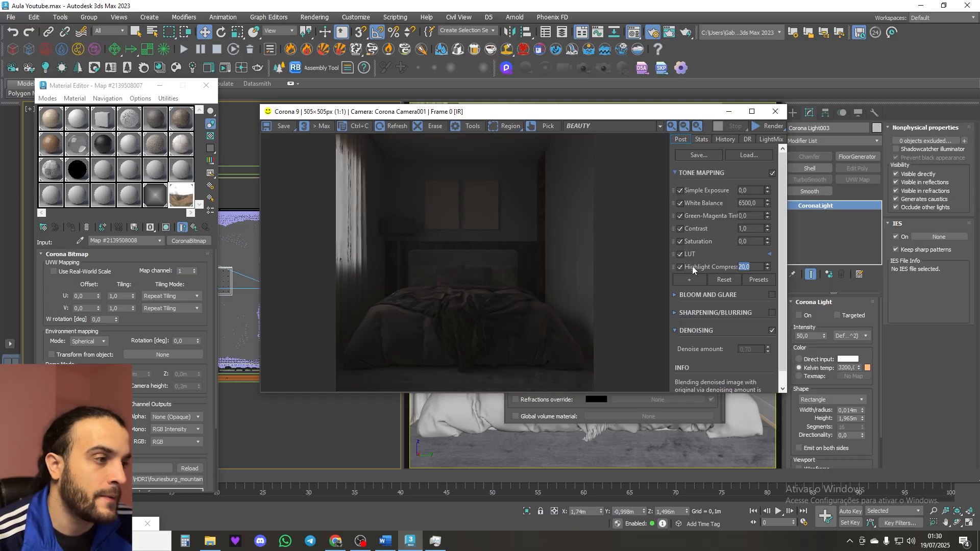
Step: Try adding an ACES Output Transform operator to the tone mapping, and remove it
left_click(695, 280)
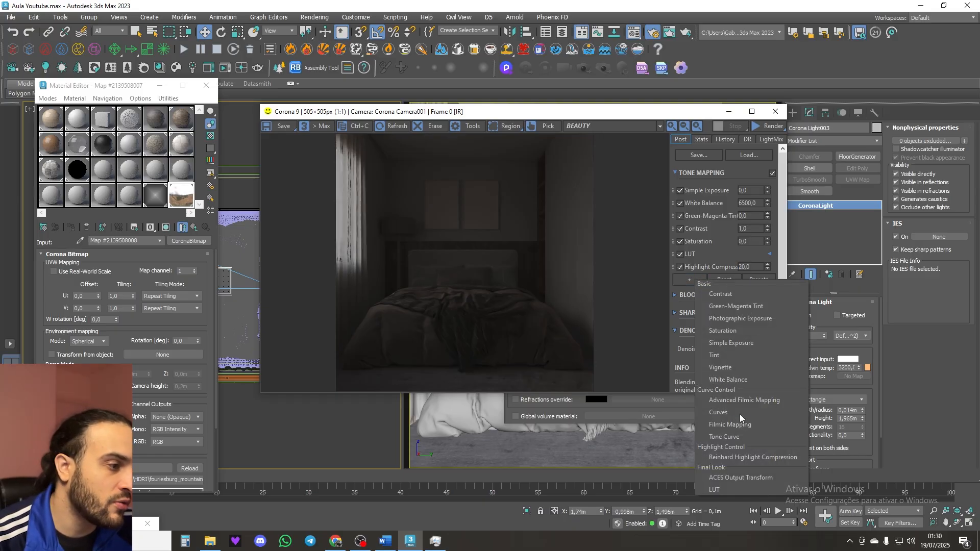
left_click(729, 479)
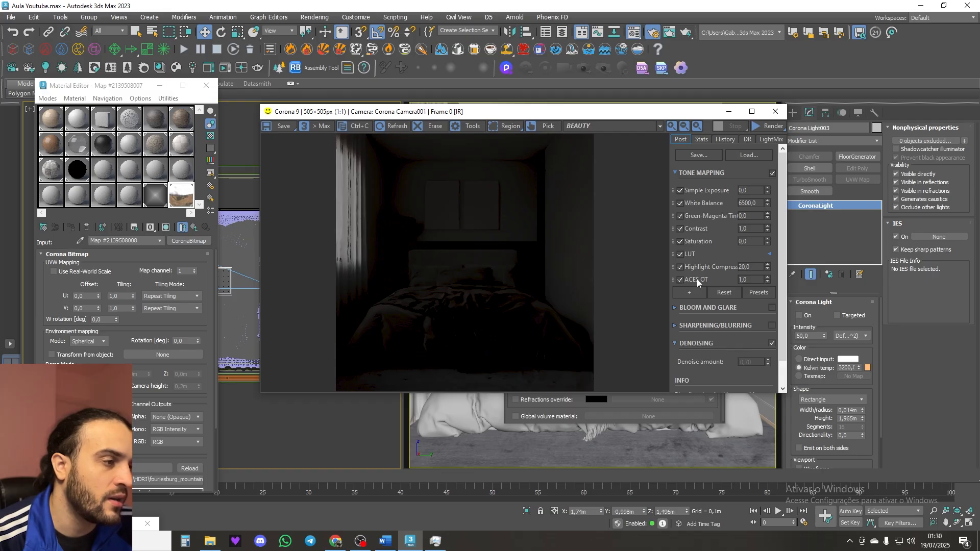
right_click(700, 280)
left_click(721, 284)
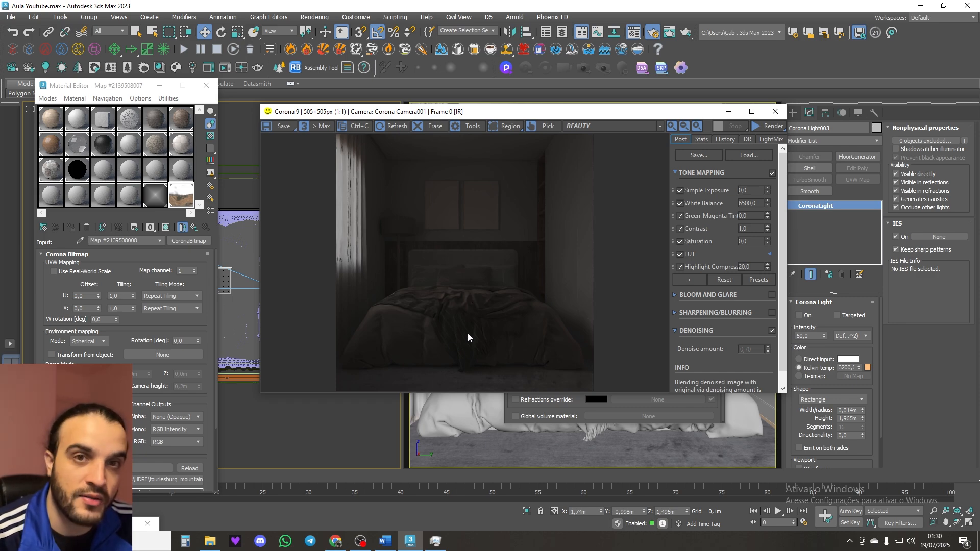
Step: Look at the daylight bedroom reference on Pinterest in Chrome, and return to the Corona render window in 3ds Max
left_click_drag(565, 111, 626, 108)
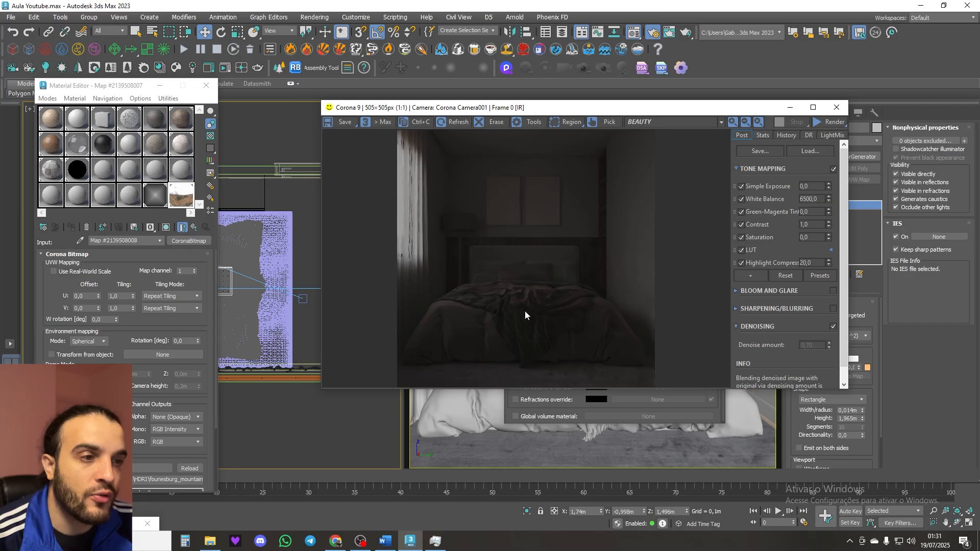
left_click_drag(525, 105, 503, 80)
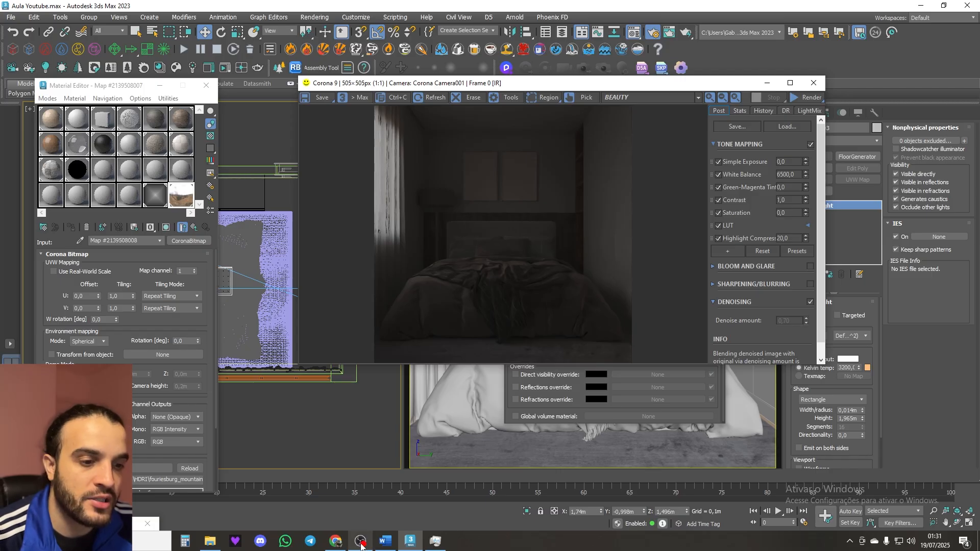
left_click(336, 542)
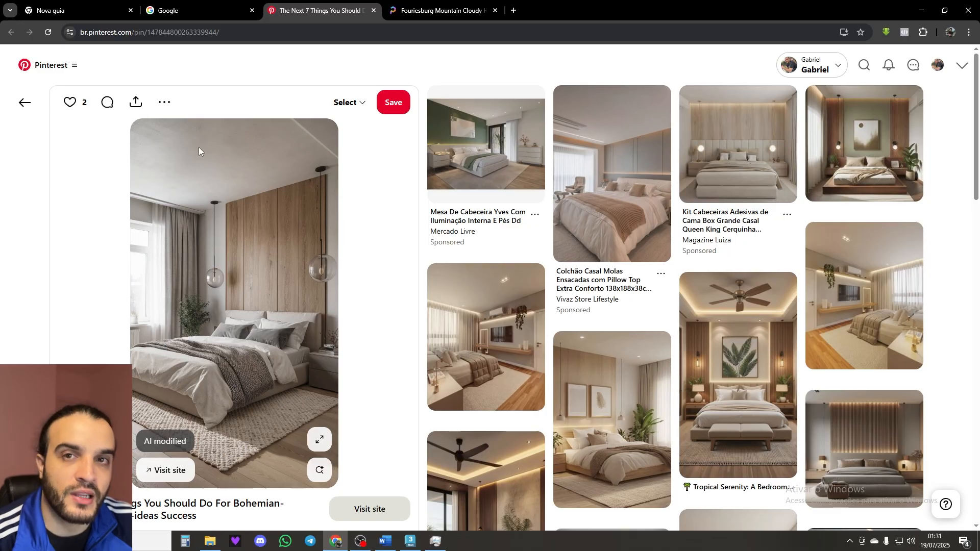
key("alt+Tab")
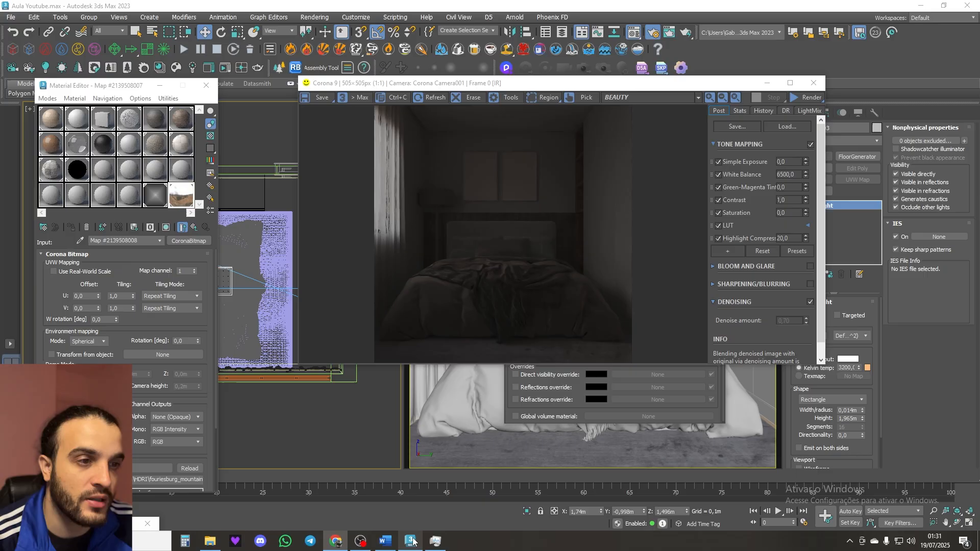
left_click_drag(402, 88, 441, 120)
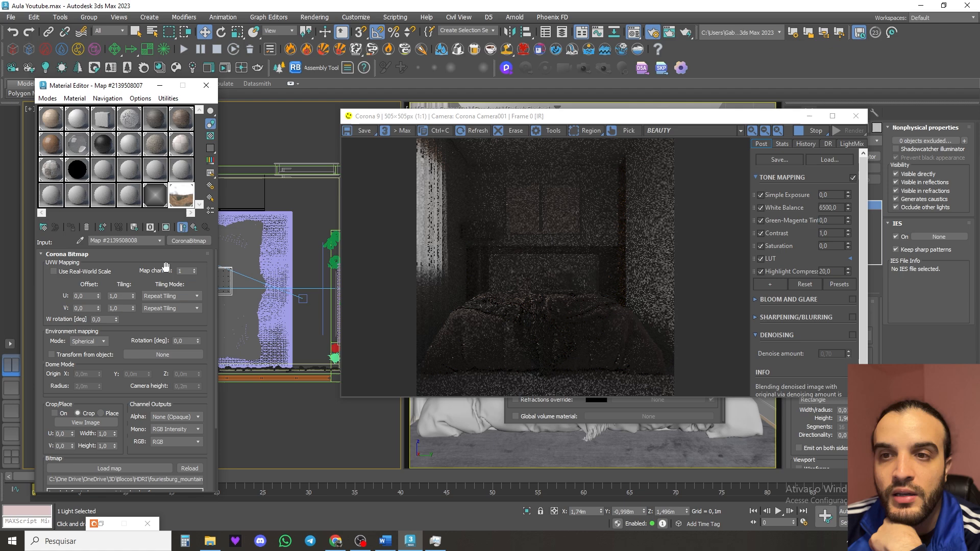
Step: Go up to the parent CoronaColorCorrect map and try linear HDR exposure values of 2 and 4 in the interactive render
left_click(194, 228)
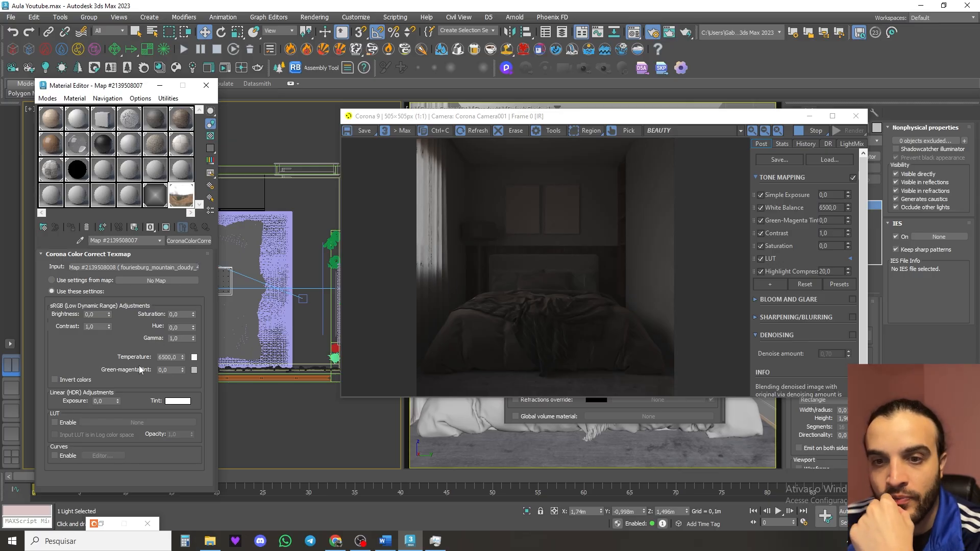
double_click(95, 402)
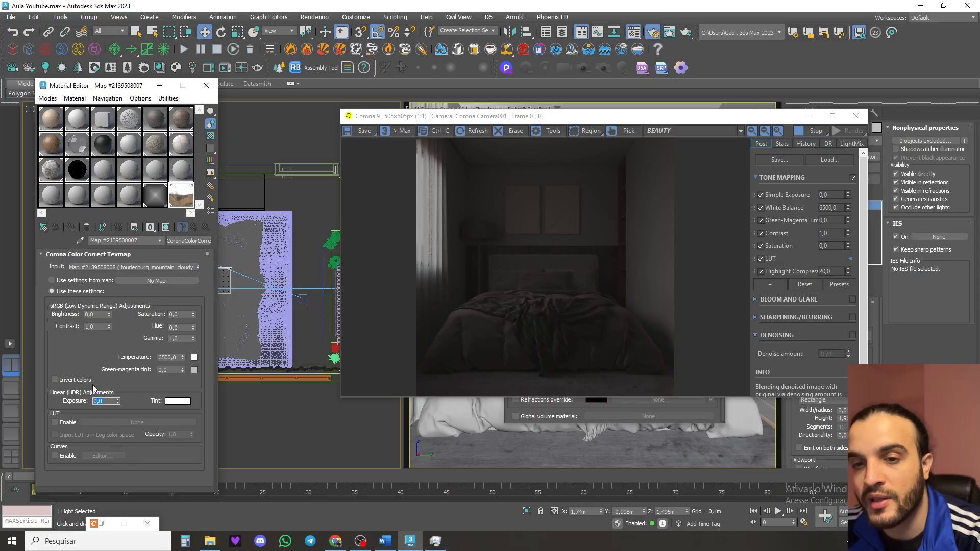
type("2")
key("Return")
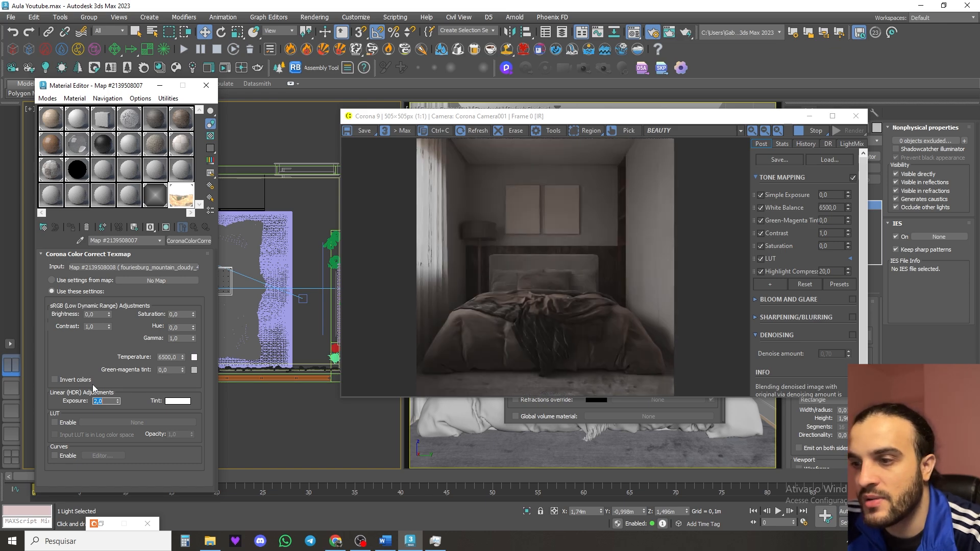
type("4")
key("Return")
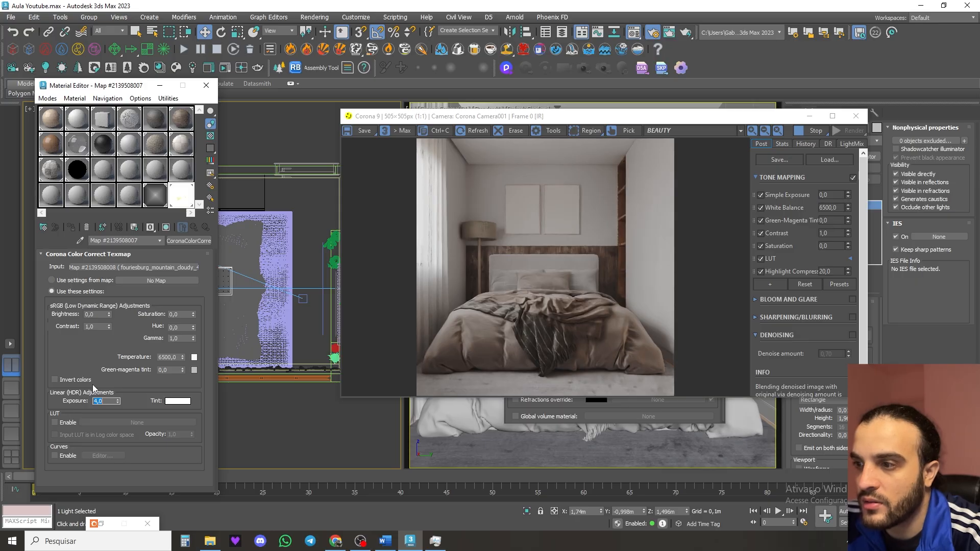
Step: Compare the render with the Pinterest bedroom reference in Chrome, and set the CoronaColorCorrect map's exposure to 5 in 3ds Max
left_click(336, 541)
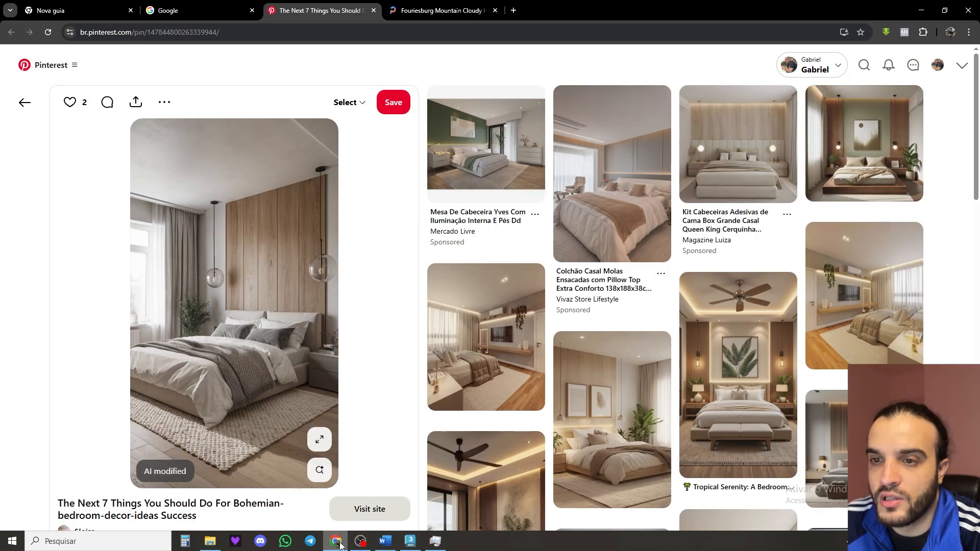
left_click(410, 541)
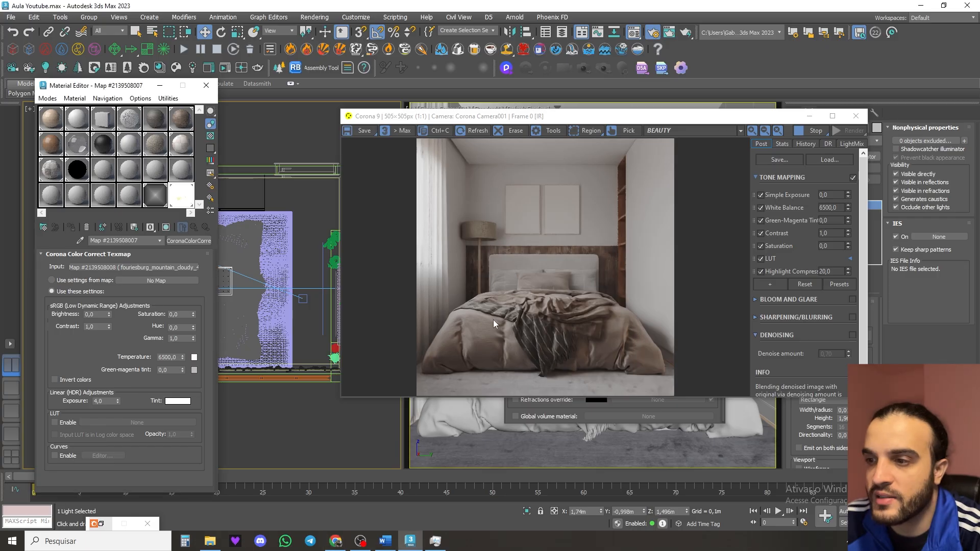
double_click(105, 401)
type("5")
key("Return")
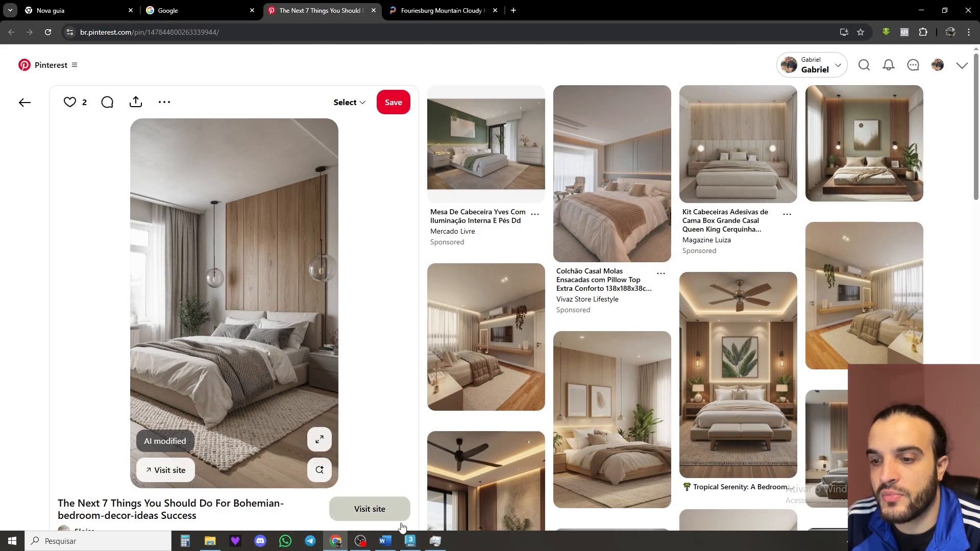
left_click(410, 541)
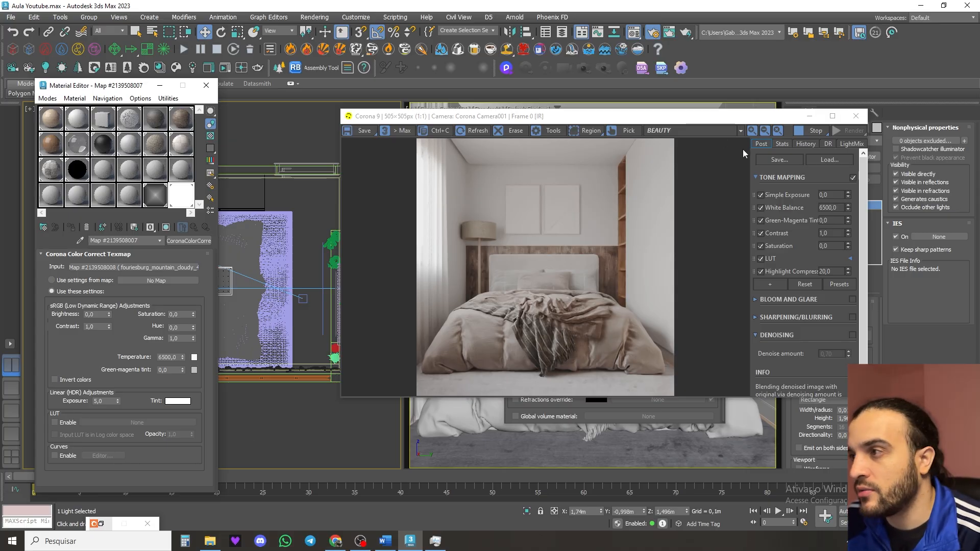
Step: Stop the interactive render and view the warm lamp-lit bedroom reference on Pinterest in Chrome
left_click(794, 130)
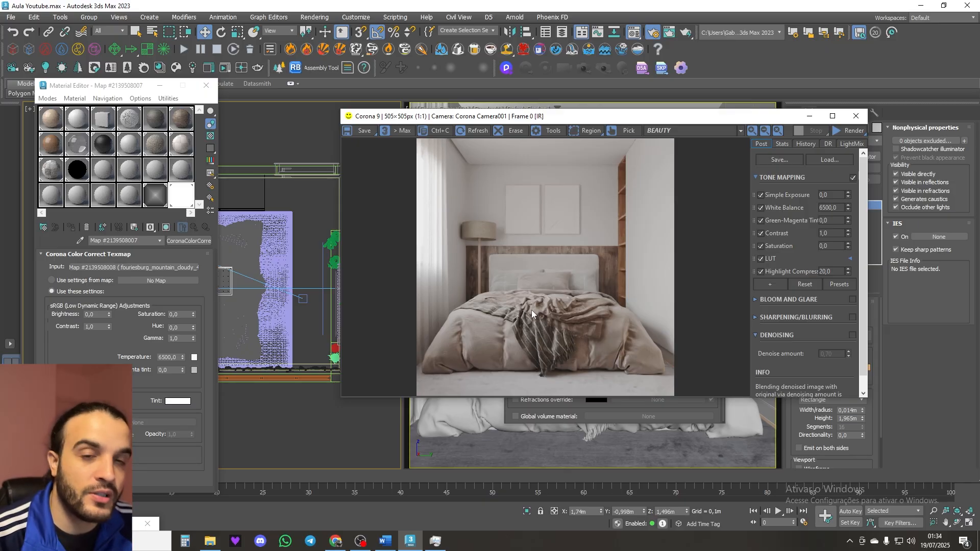
left_click(334, 543)
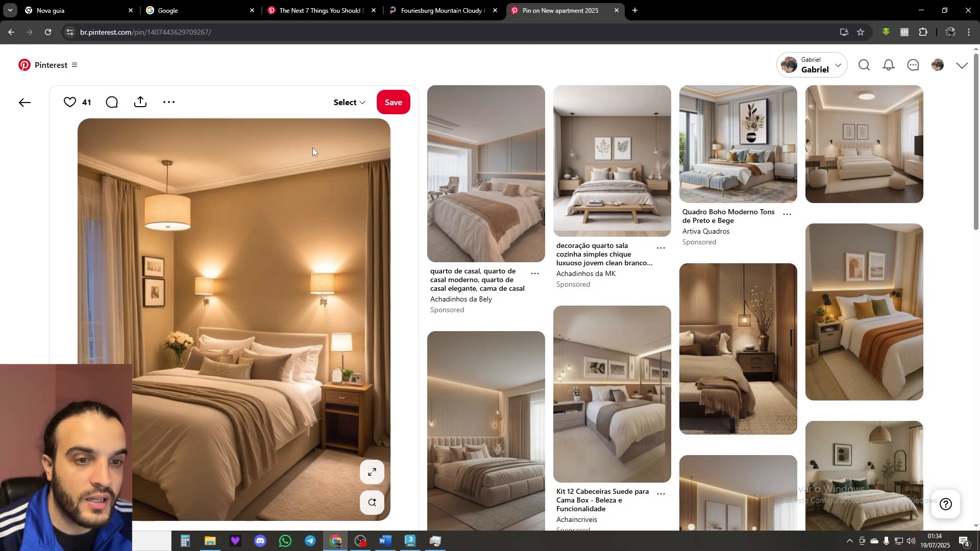
scroll(248, 265, "down", 2)
scroll(234, 268, "up", 1)
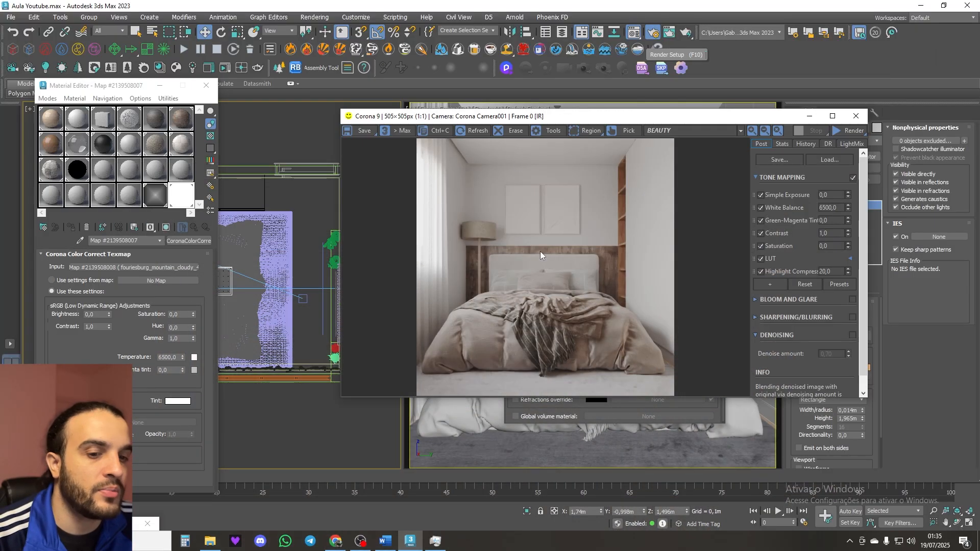
Step: Disable the Single map in the Scene Environment of Render Setup and start a Corona interactive render
left_click(809, 116)
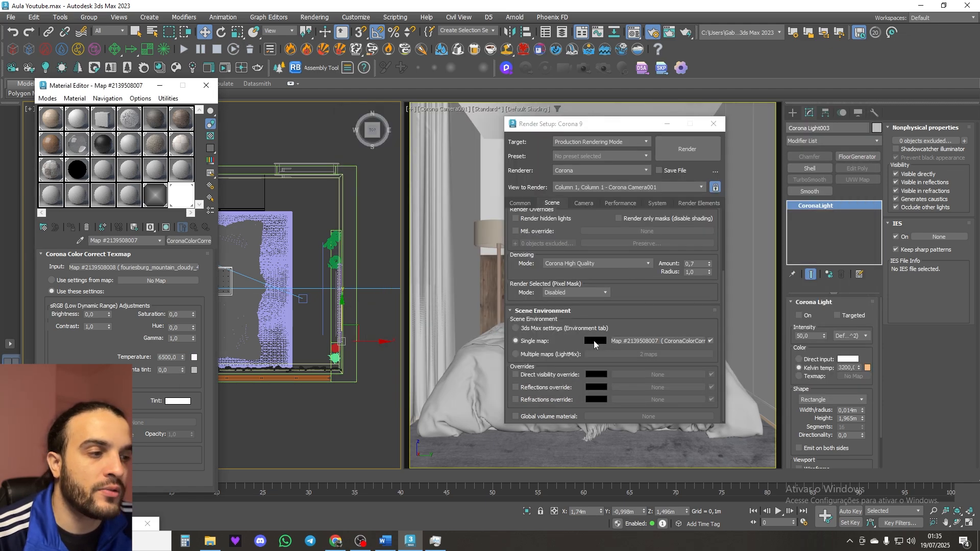
left_click(710, 341)
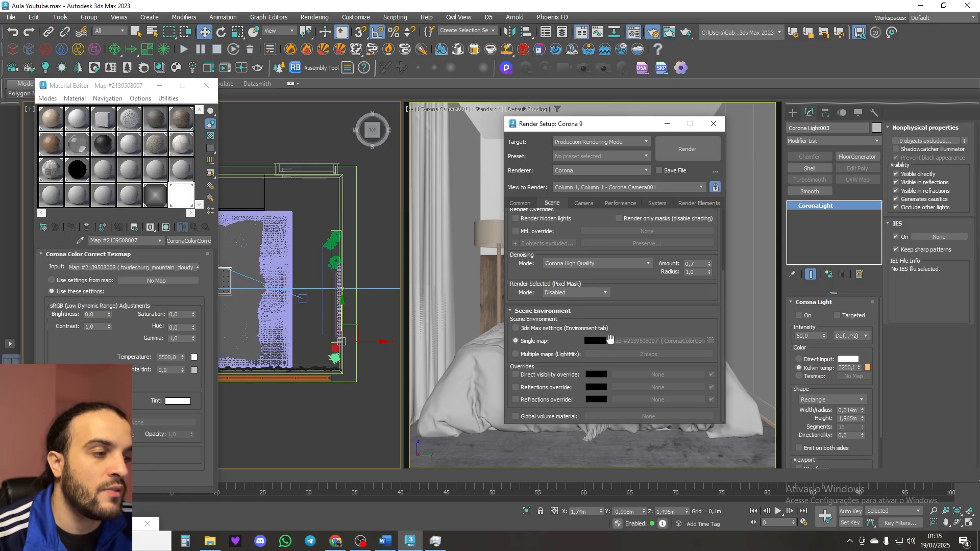
left_click(225, 68)
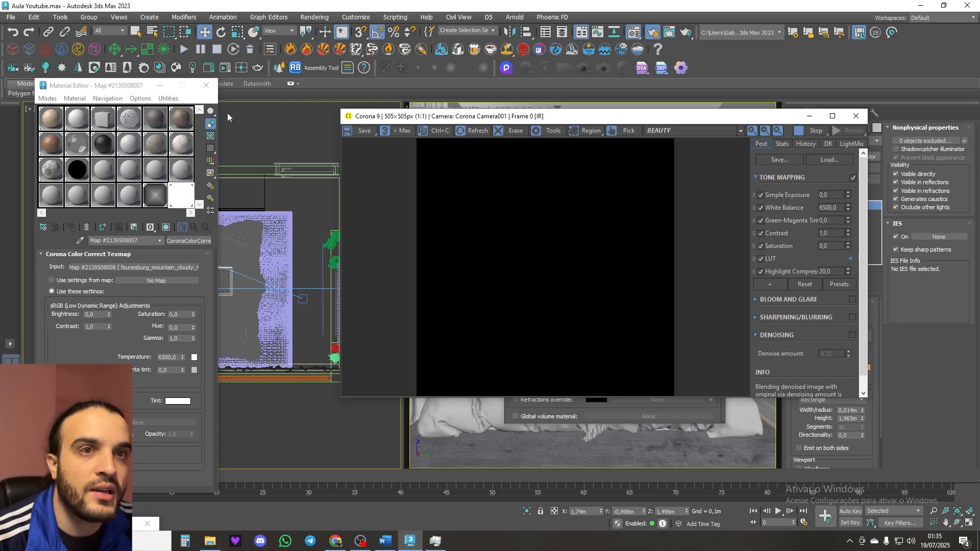
Step: Open the Corona Lister and enable all CoronaLight objects at once
left_click(110, 70)
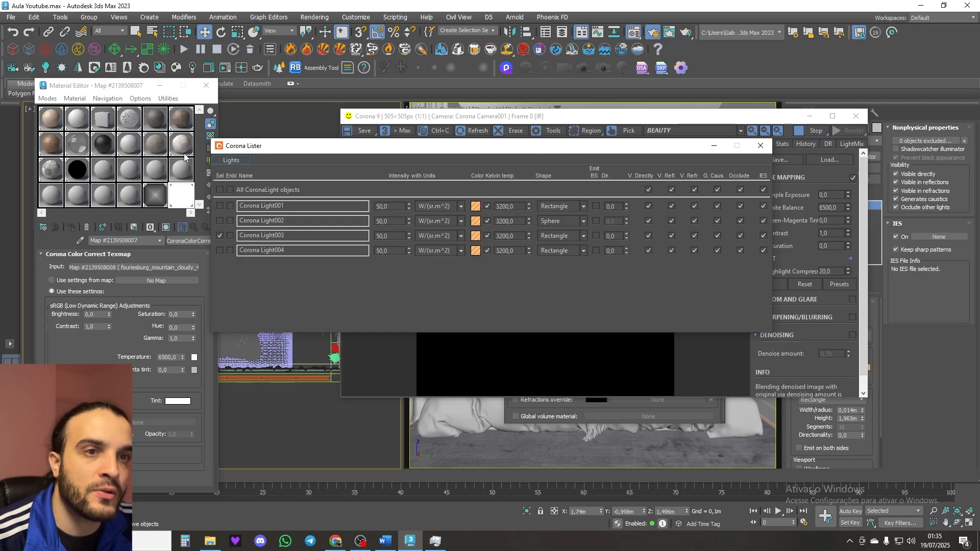
left_click_drag(306, 150, 330, 307)
left_click_drag(308, 378, 256, 393)
left_click_drag(314, 407, 248, 403)
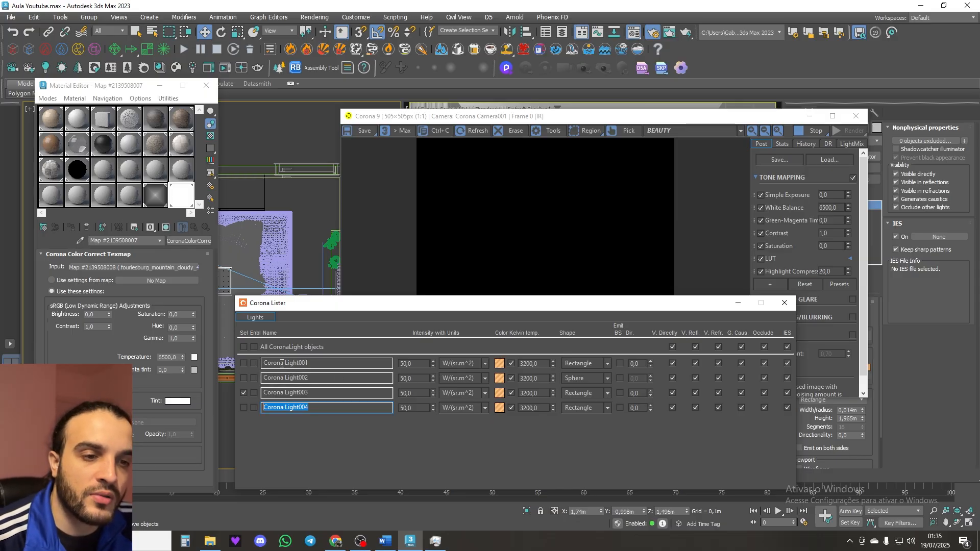
left_click(265, 363)
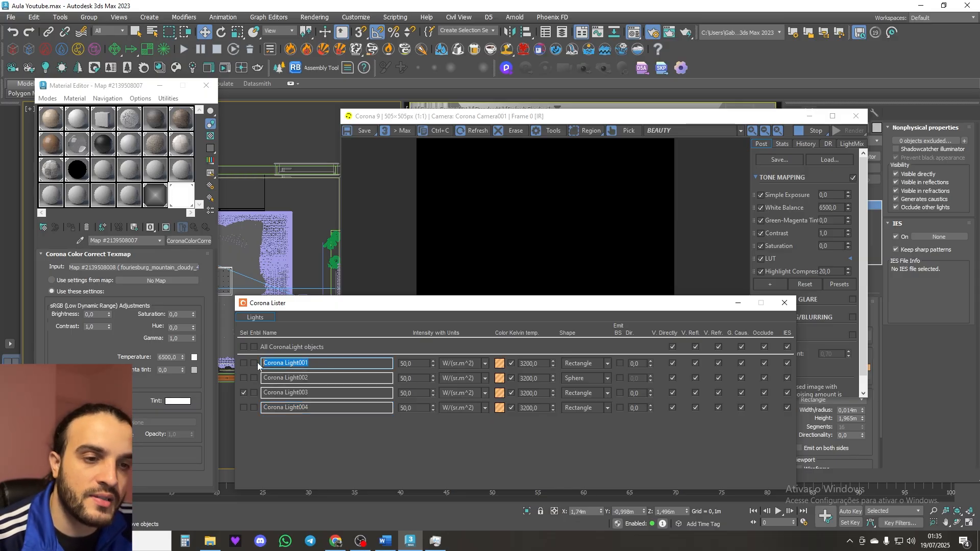
left_click(331, 378)
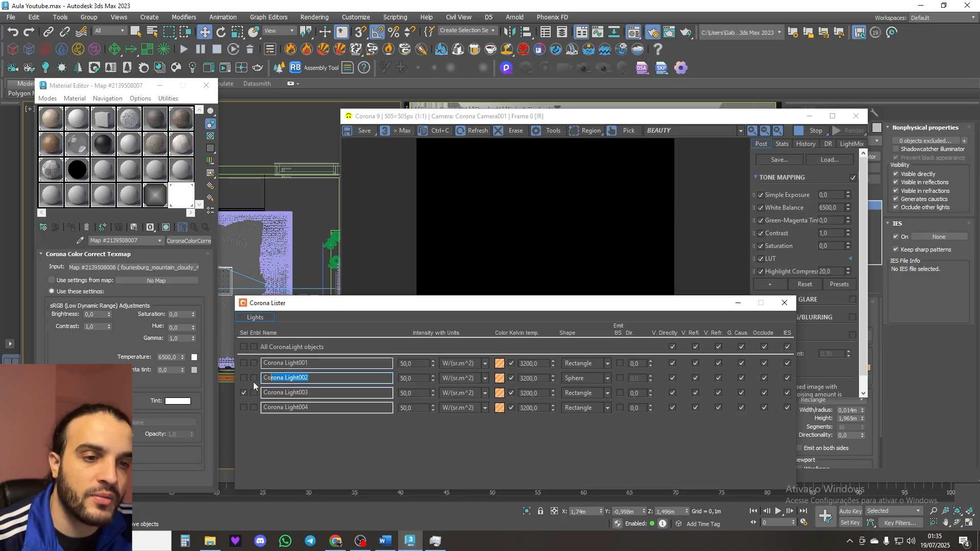
left_click(254, 347)
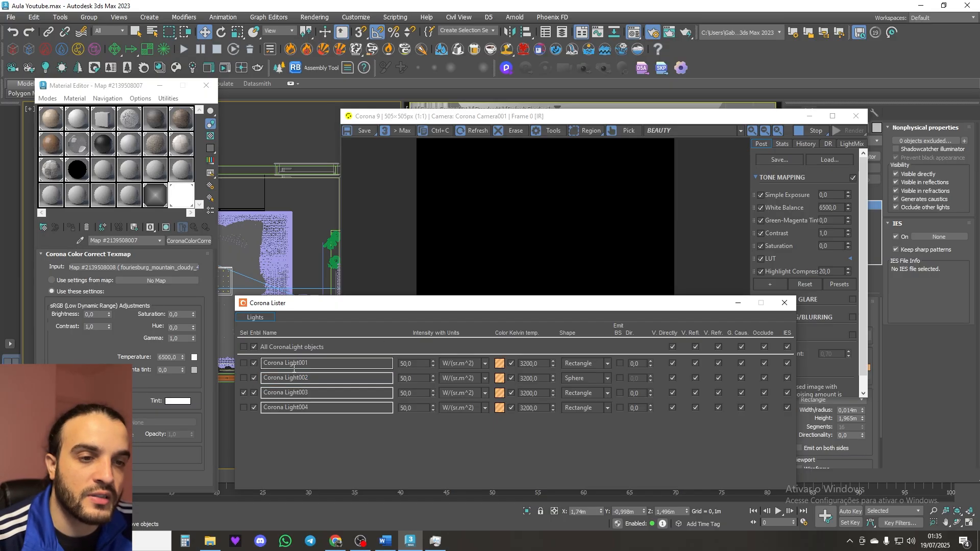
Step: Toggle individual lights to compare their effect in the interactive render, and leave only Corona Light001 enabled
left_click_drag(616, 130, 629, 37)
left_click_drag(343, 303, 336, 316)
left_click(243, 375)
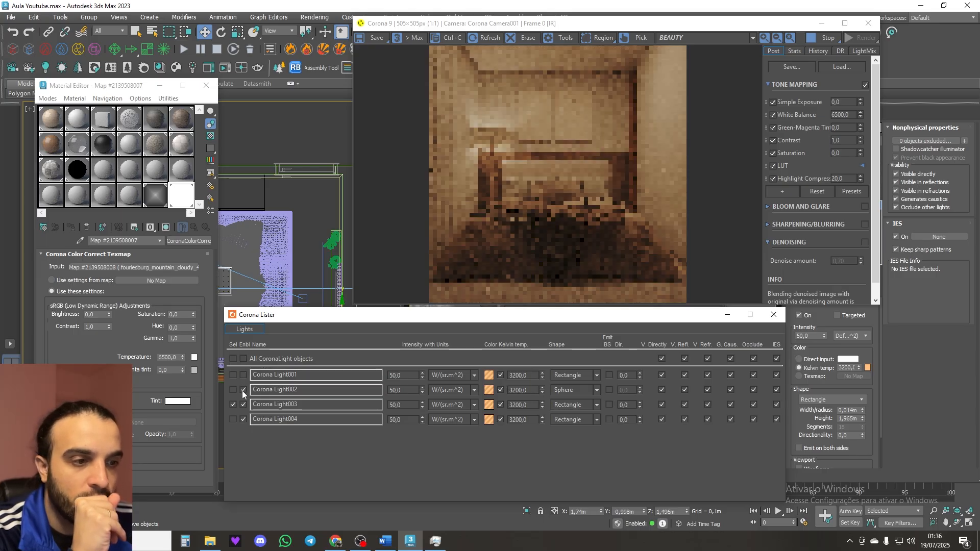
left_click(244, 375)
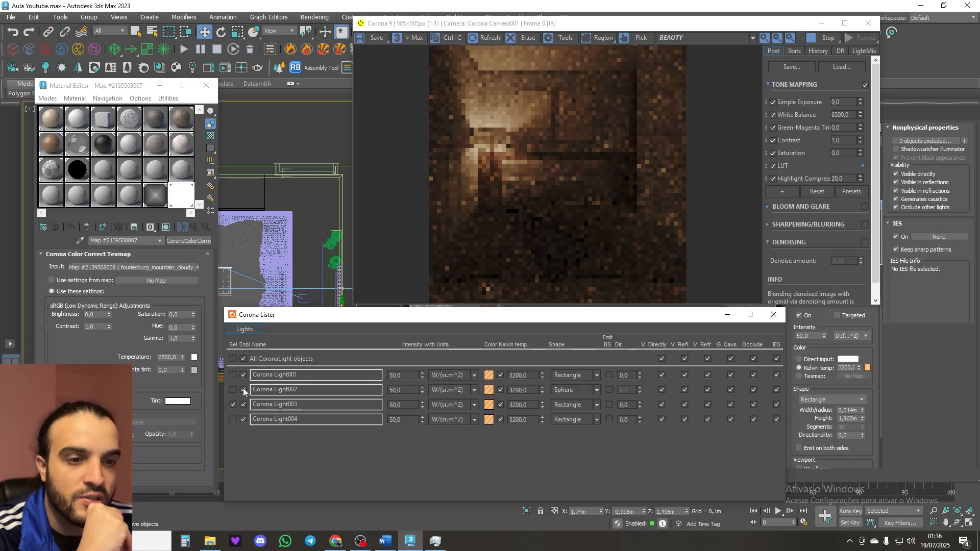
left_click(244, 405)
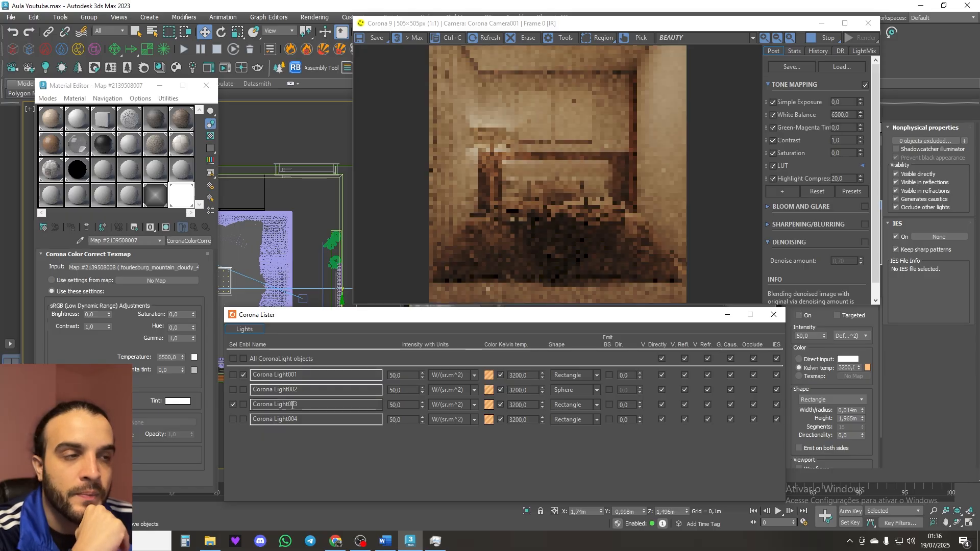
left_click(243, 389)
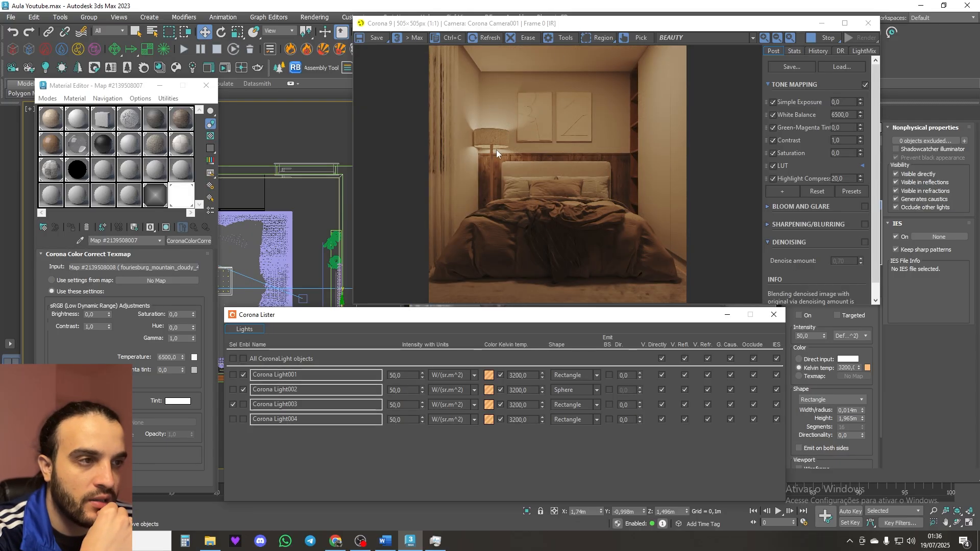
left_click(244, 390)
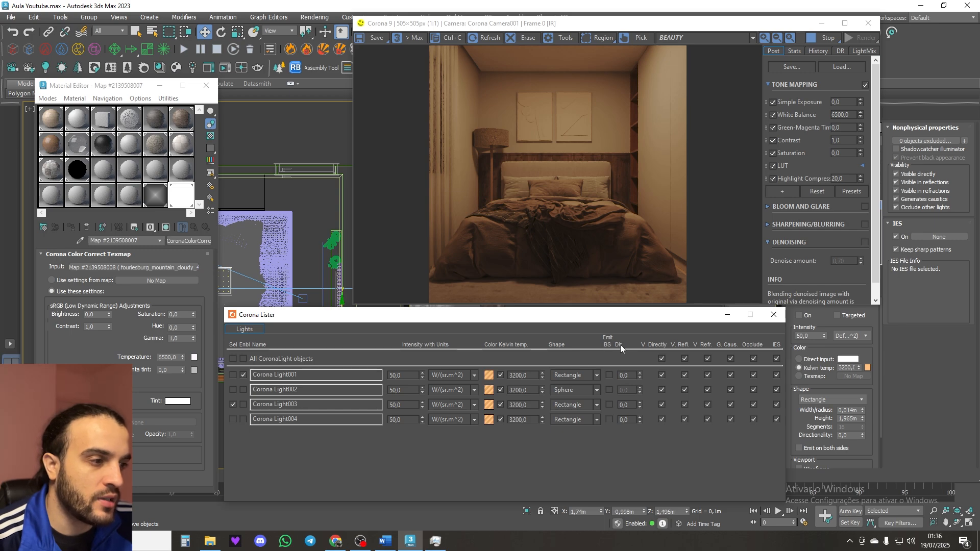
Step: Select Corona Light001 from the Corona Lister and set its directionality to 0,45
left_click(632, 374)
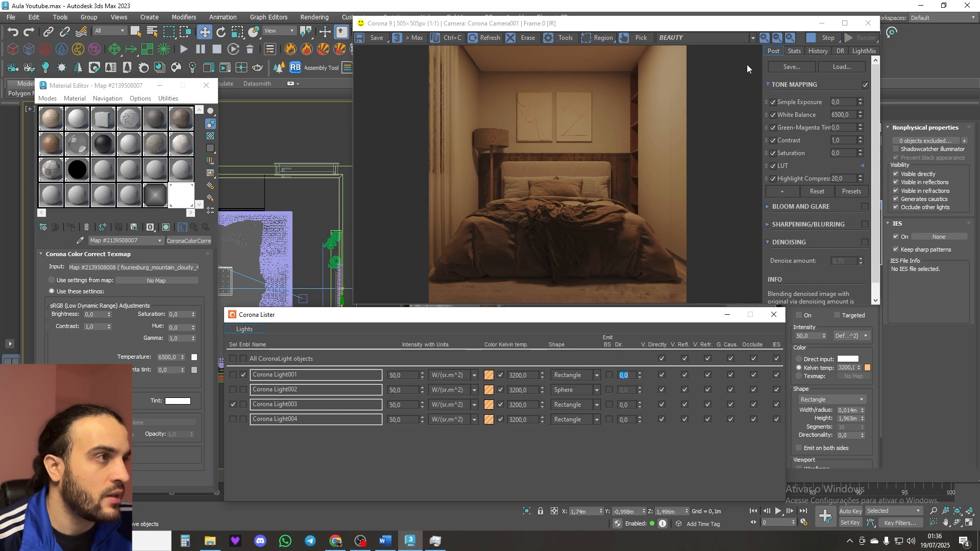
left_click_drag(765, 23, 675, 25)
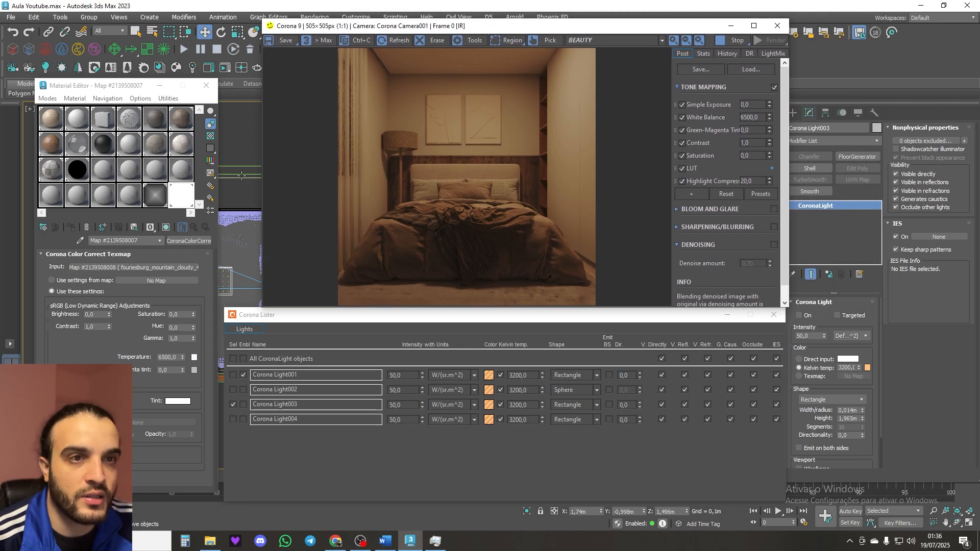
left_click(243, 141)
left_click(232, 375)
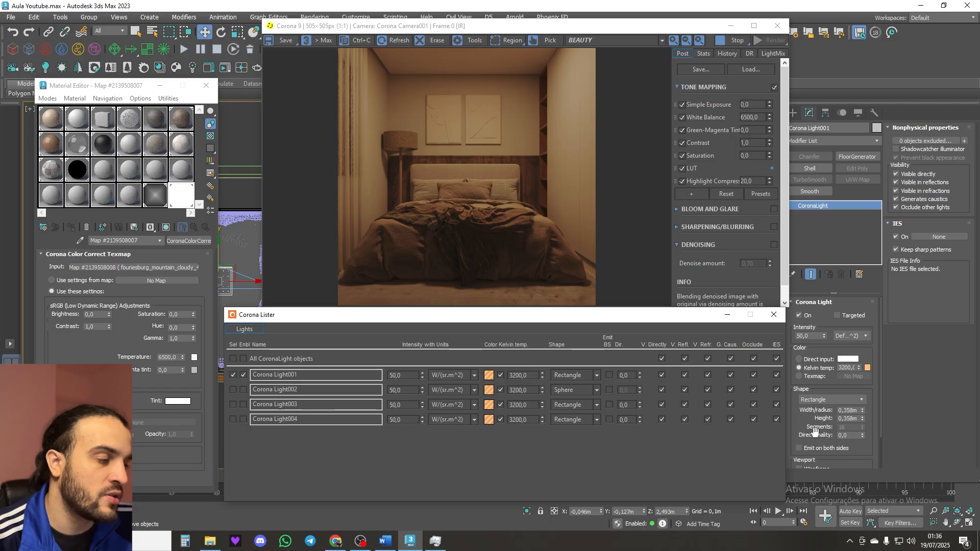
left_click(850, 435)
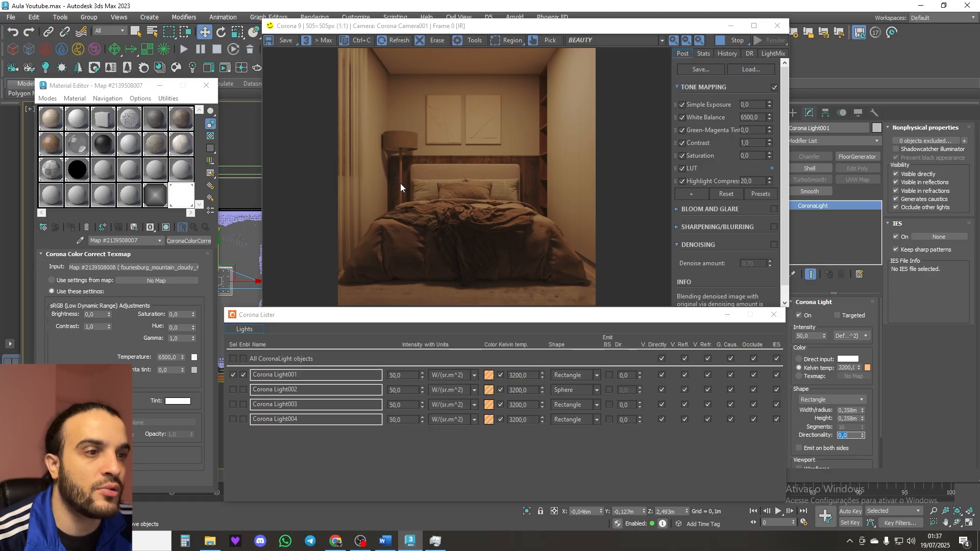
left_click(620, 376)
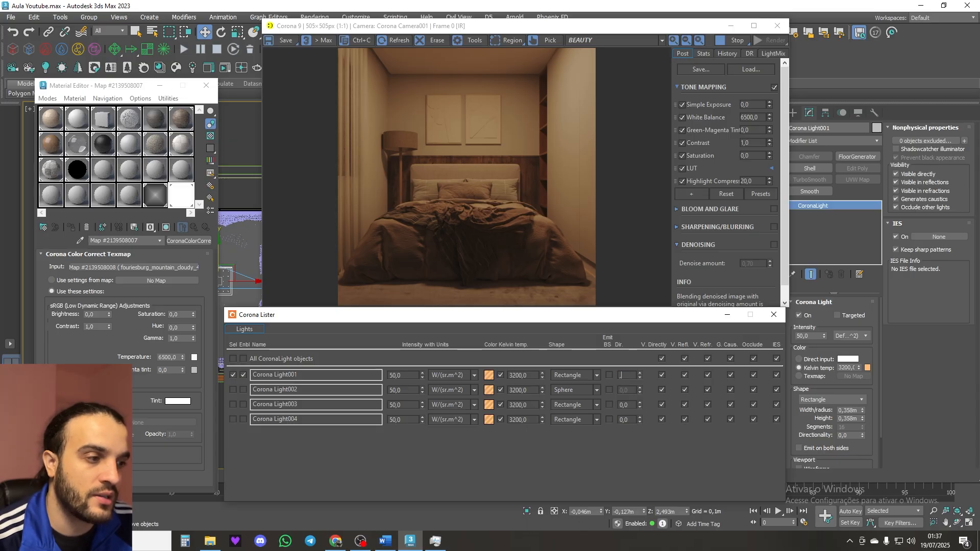
type(",45")
key("Return")
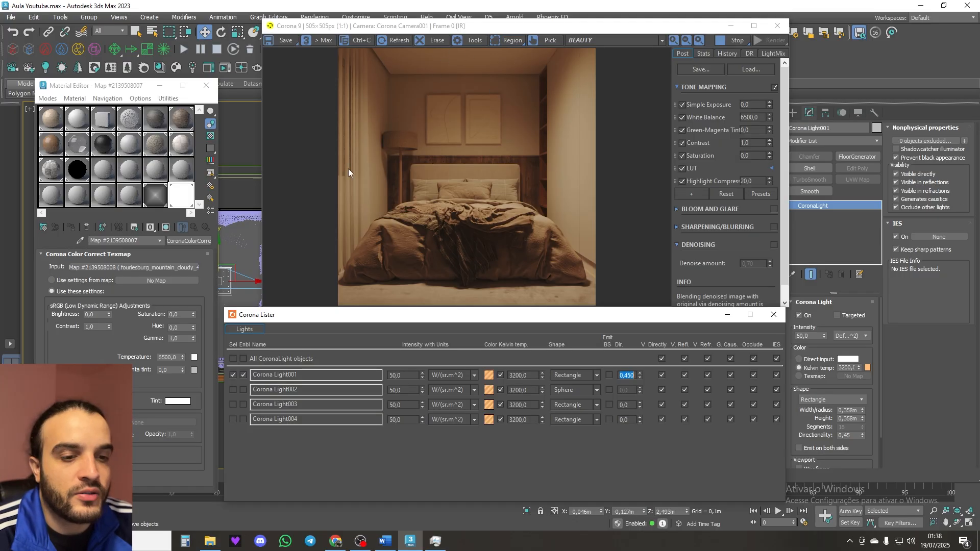
Step: Check the warm bedroom reference on Pinterest in Chrome, and try an intensity of 80 for Corona Light001 in 3ds Max
left_click(335, 541)
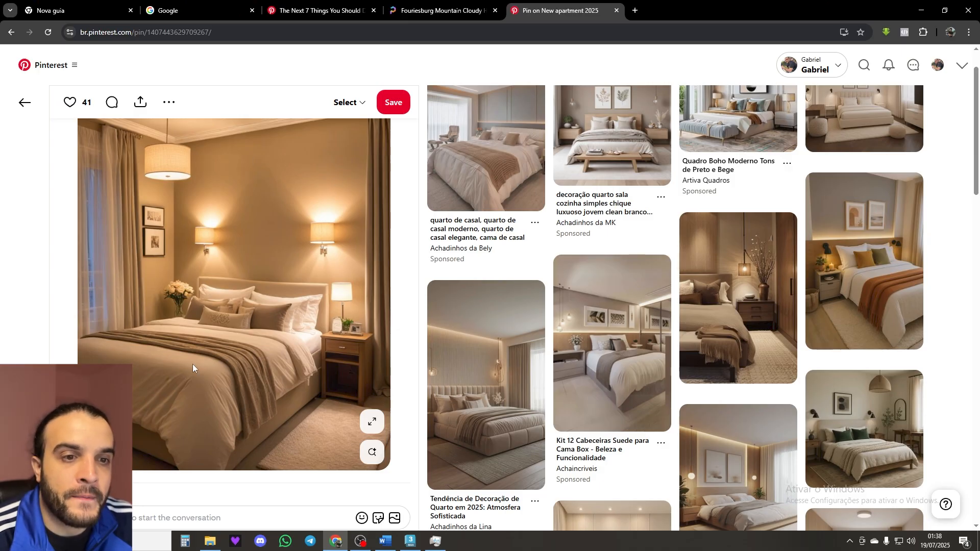
left_click(330, 539)
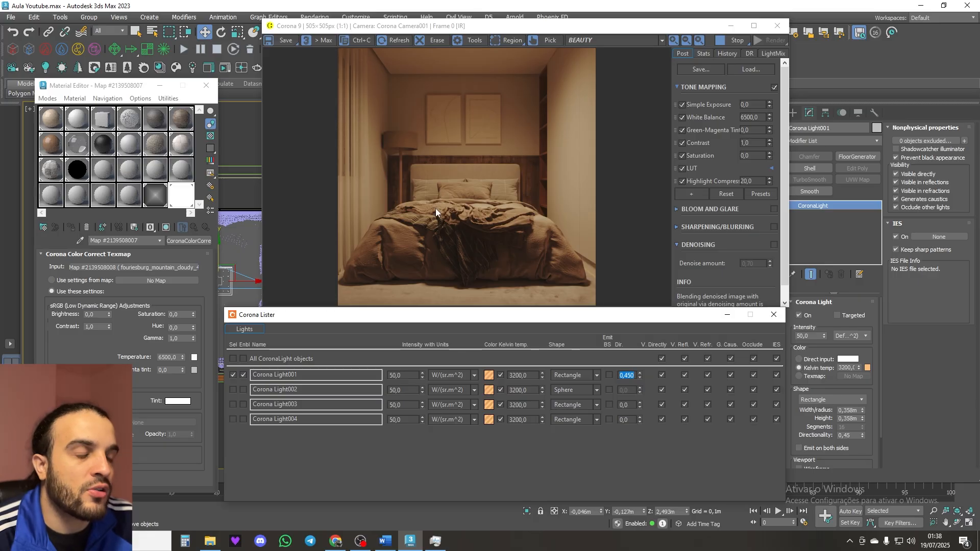
double_click(409, 375)
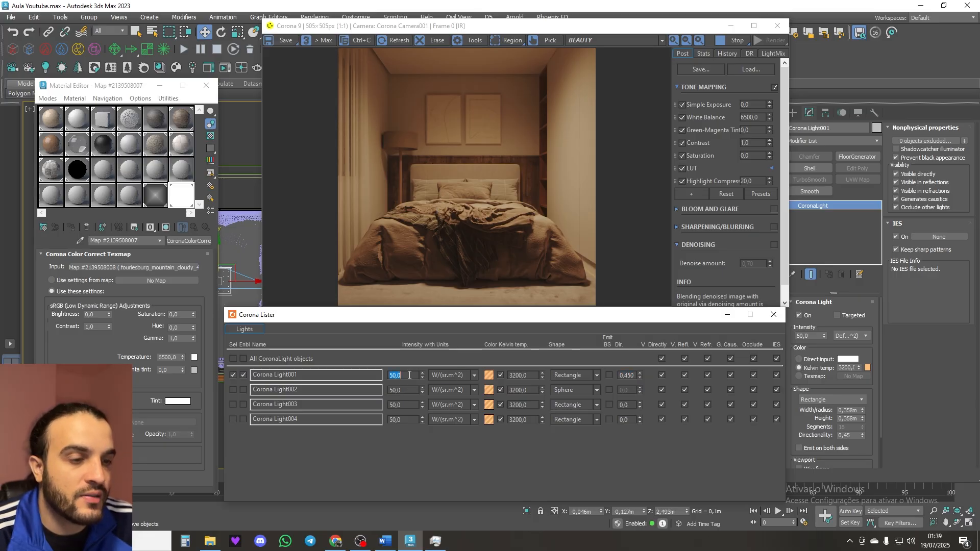
type("80")
key("Return")
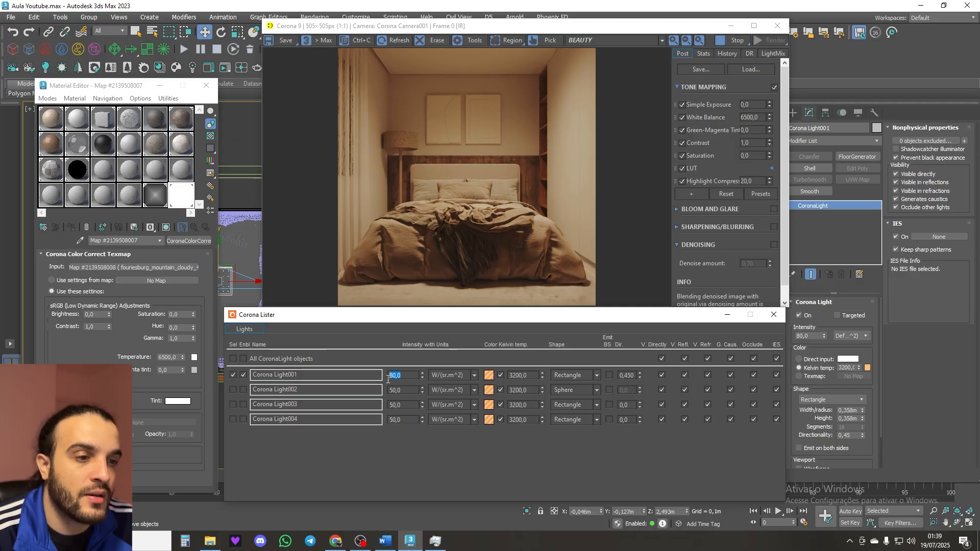
Step: Test Corona Light001 at intensities of 300 and 80 in the interactive render, and set it to 100
type("300")
key("Return")
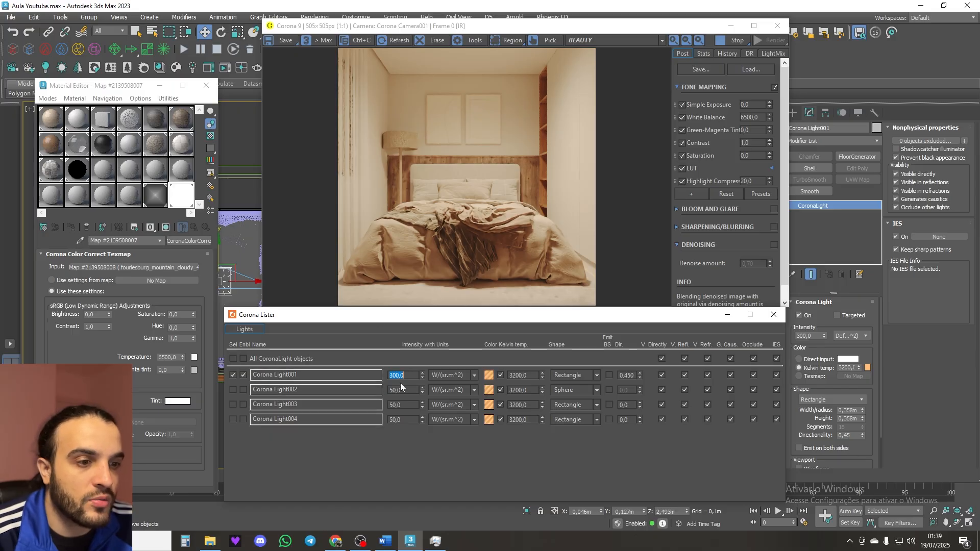
type("80")
key("Return")
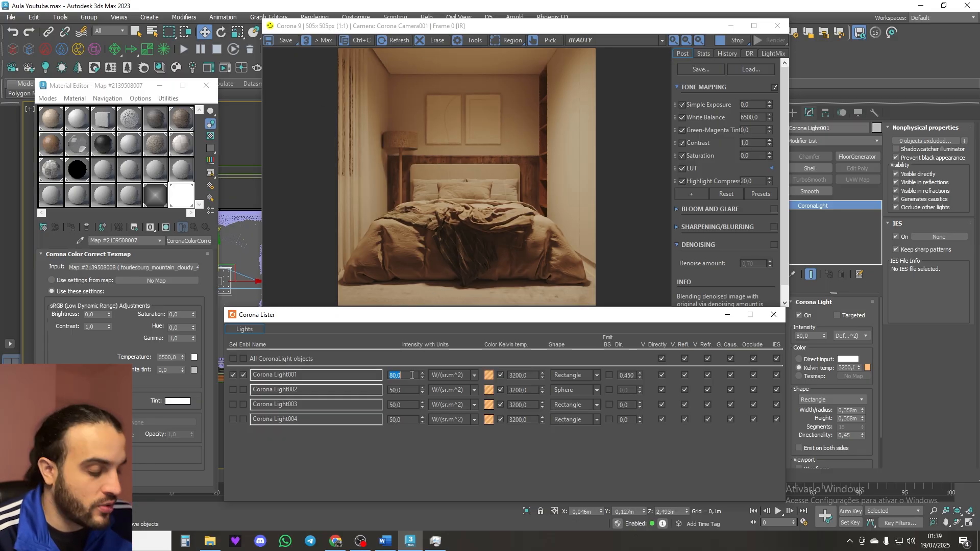
type("100")
key("Return")
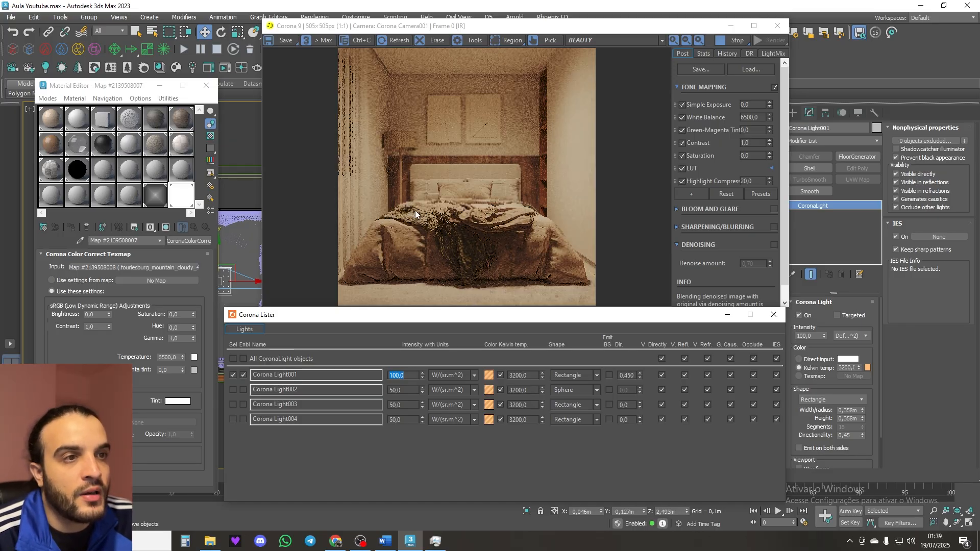
Step: Enable Corona Light002, try an intensity of 30, and set it back to 50
left_click(242, 389)
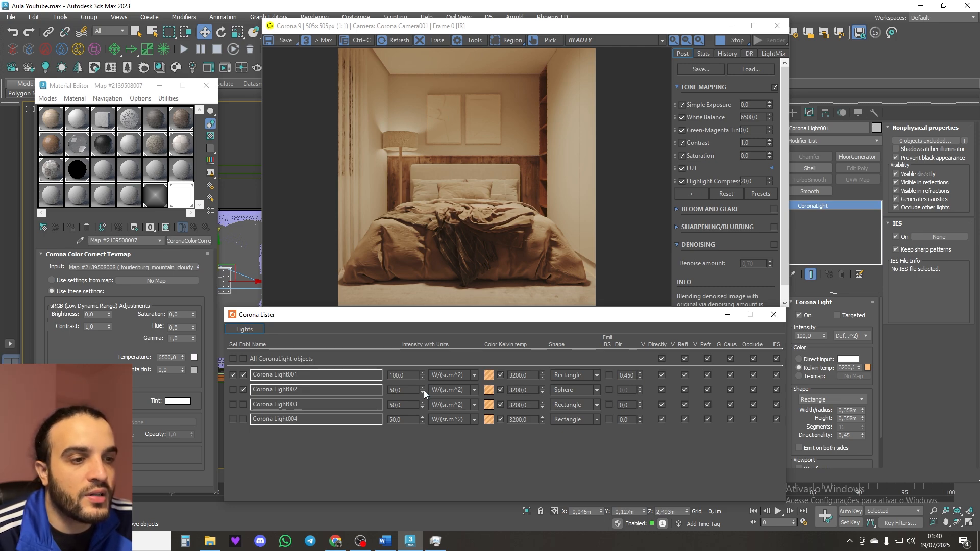
double_click(407, 389)
type("30")
key("Return")
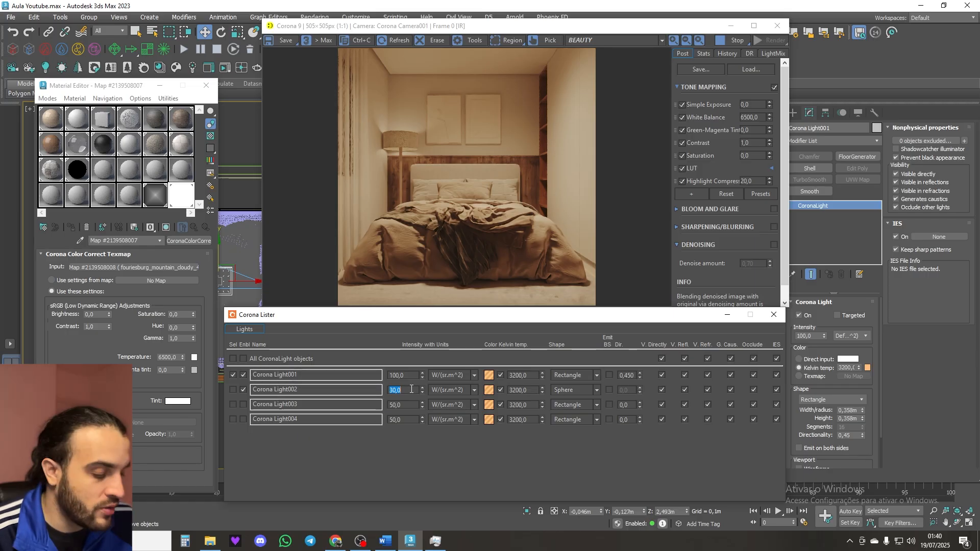
type("50")
key("Return")
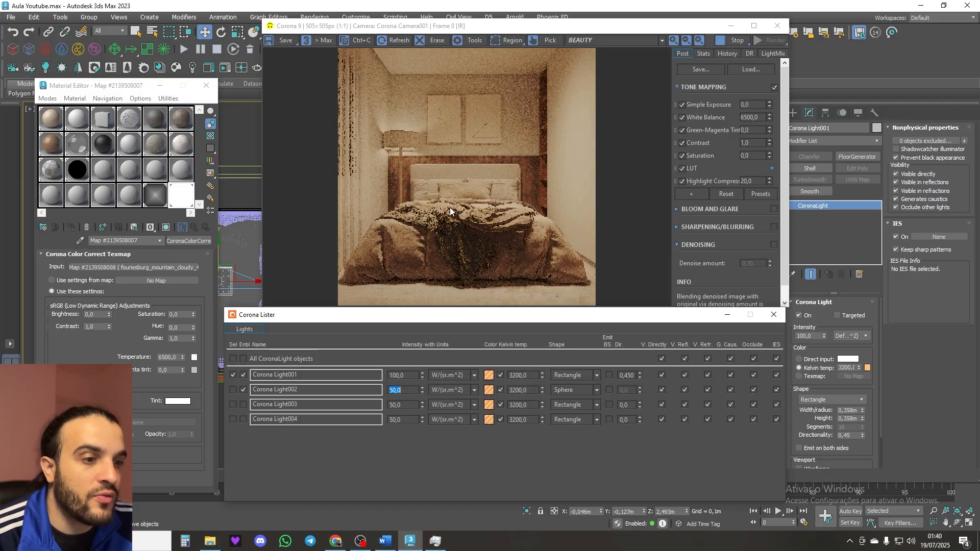
Step: Stop the interactive render, switch the camera viewport to Corona Camera002, and restart the interactive render from that view
left_click(735, 39)
left_click(731, 27)
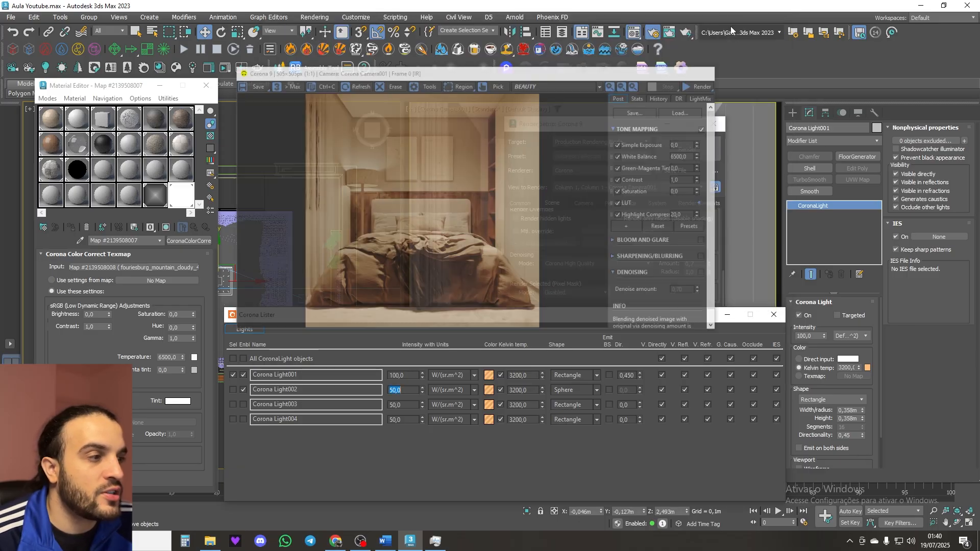
left_click(727, 315)
left_click(667, 125)
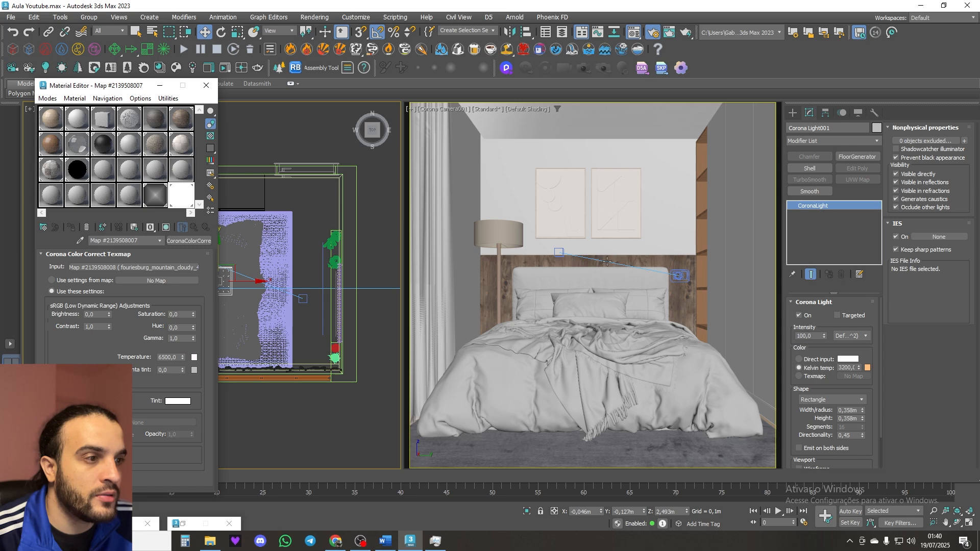
key("c")
double_click(475, 202)
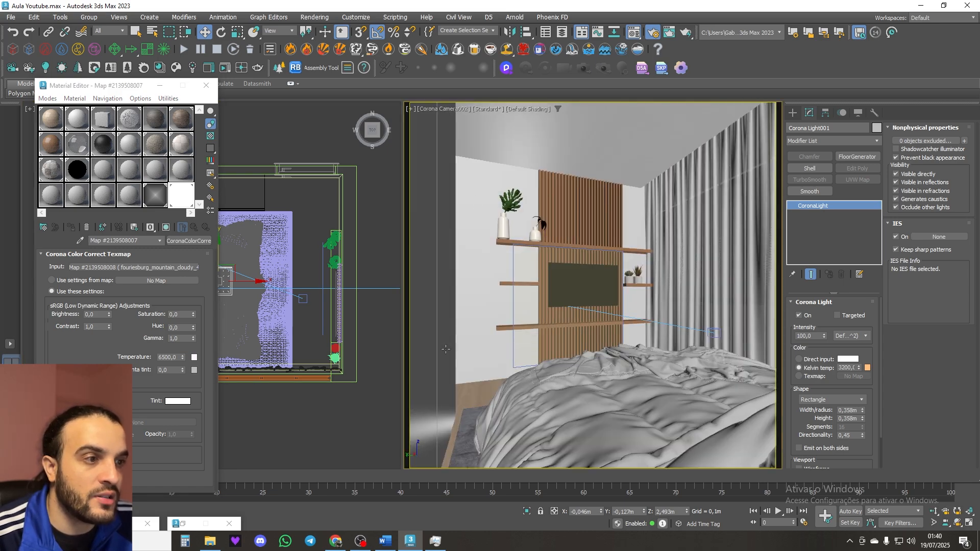
left_click(225, 69)
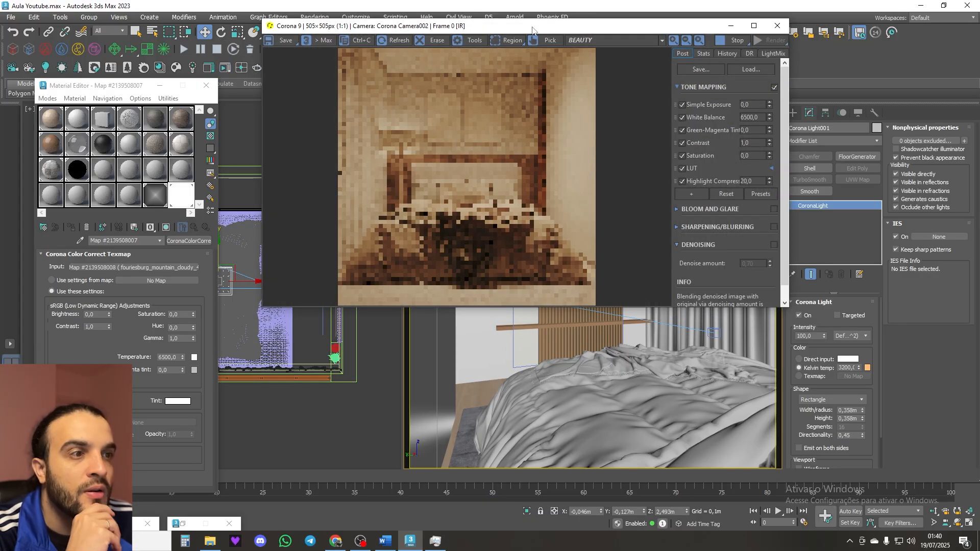
left_click_drag(532, 29, 640, 57)
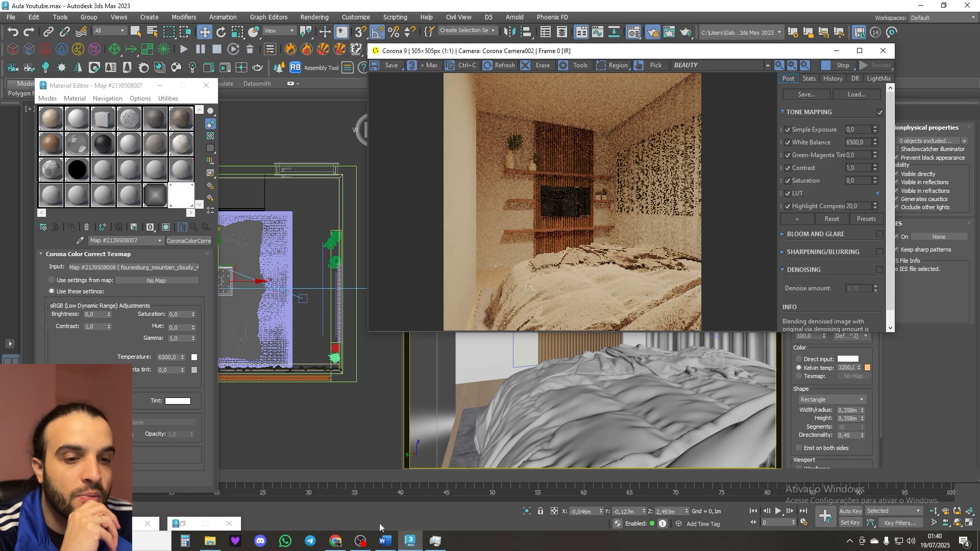
Step: Restore the Corona Lister and enable Corona Light003 and Corona Light004 beside the render
left_click(102, 524)
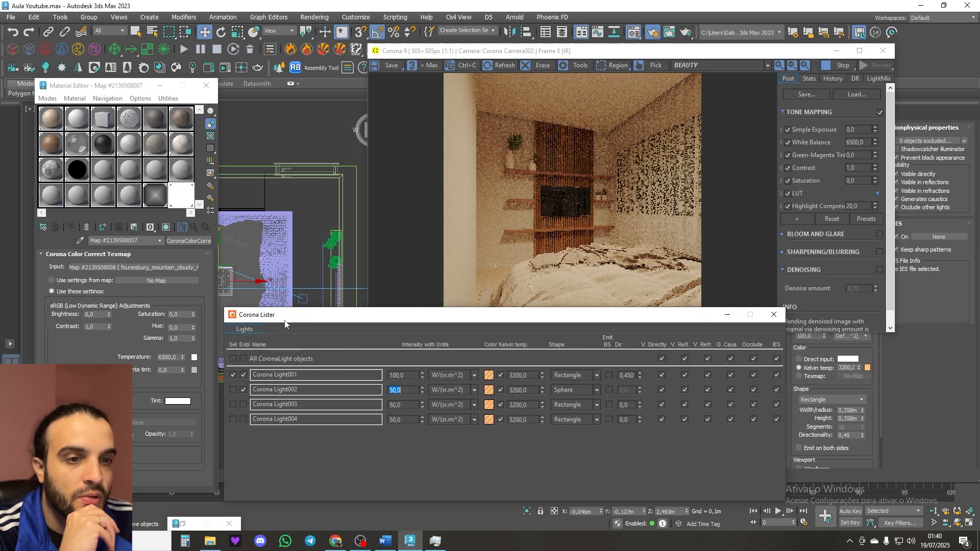
left_click_drag(448, 314, 462, 310)
left_click(258, 416)
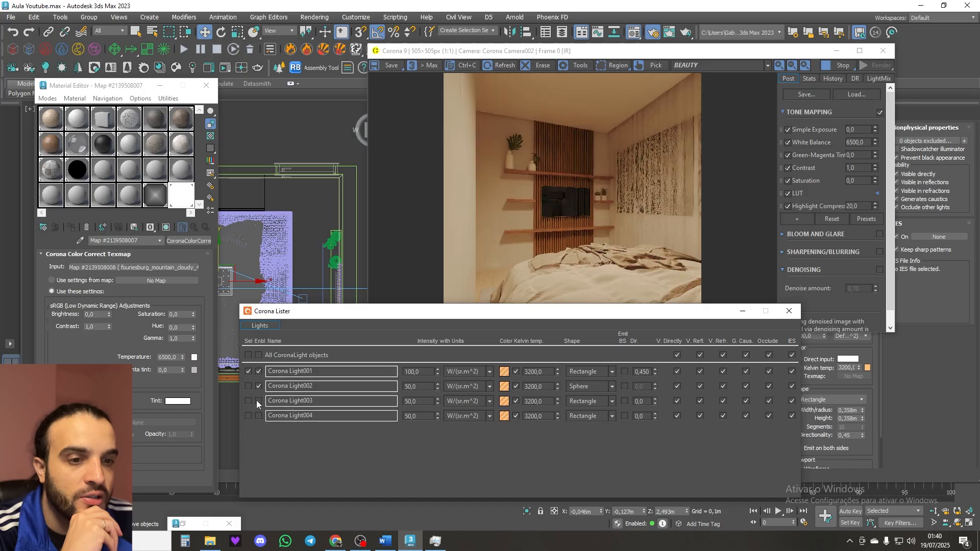
left_click(259, 401)
left_click_drag(609, 57, 593, 30)
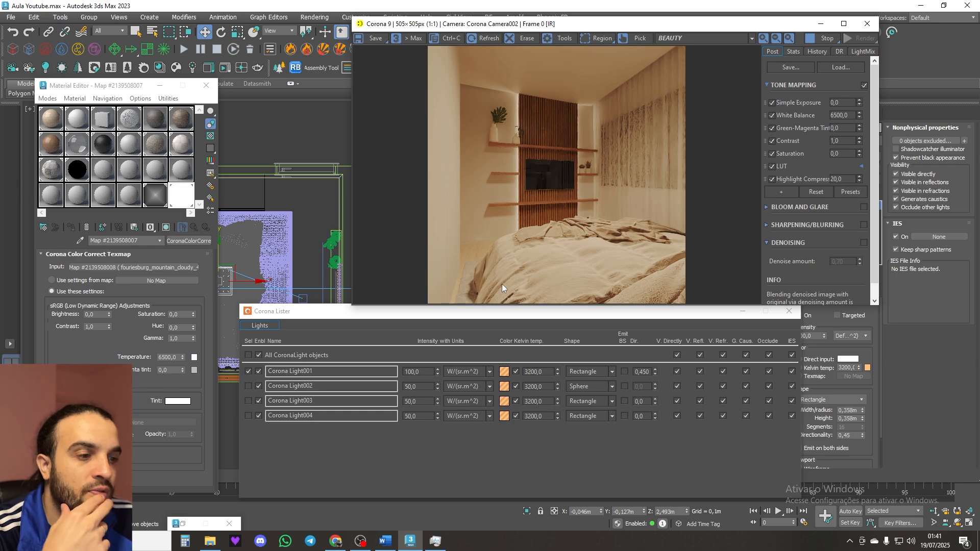
Step: Set the Kelvin temperature of Corona Light003 and Corona Light004 to 2700 in the Corona Lister
left_click(545, 416)
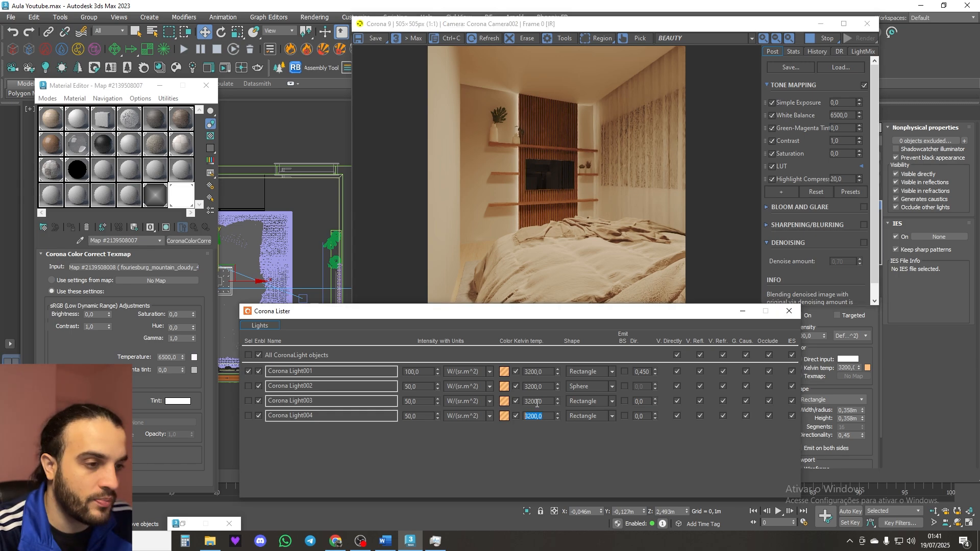
type("2700")
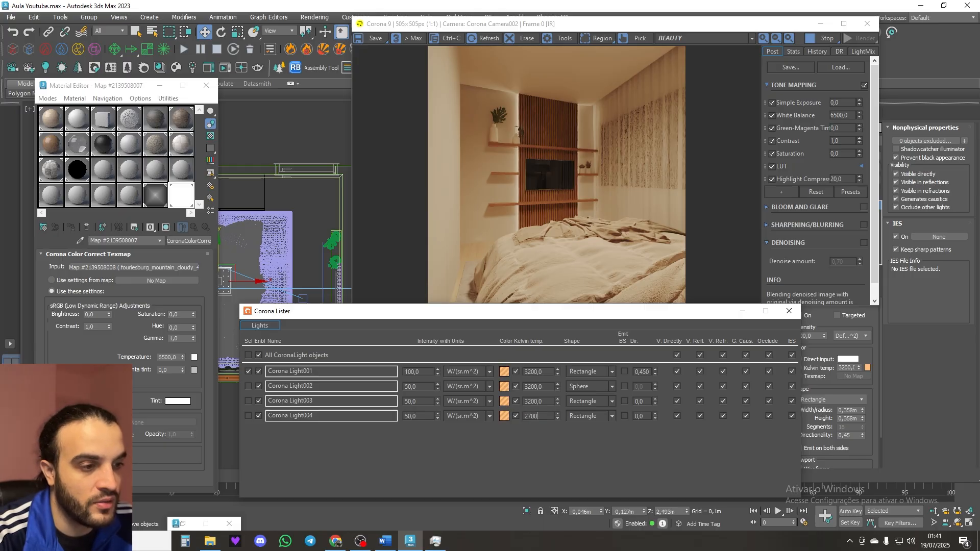
key("Return")
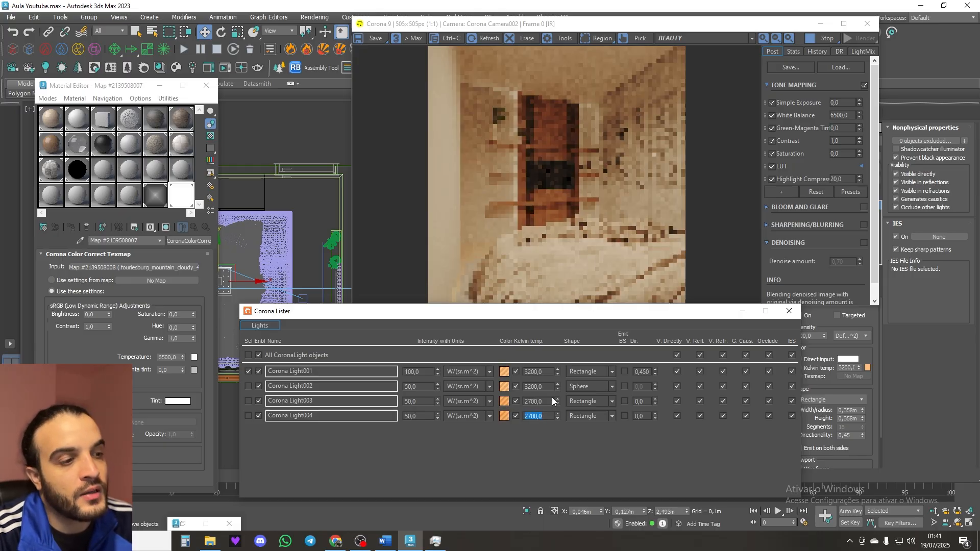
Step: Try a directionality of 0,45 on Corona Light003 and Corona Light004, and set it back to 0
double_click(641, 416)
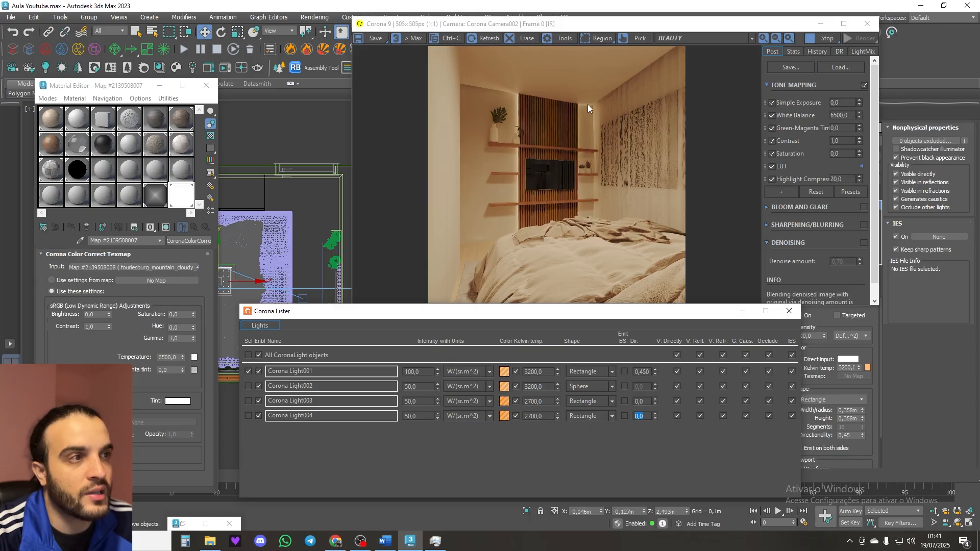
type("0,45")
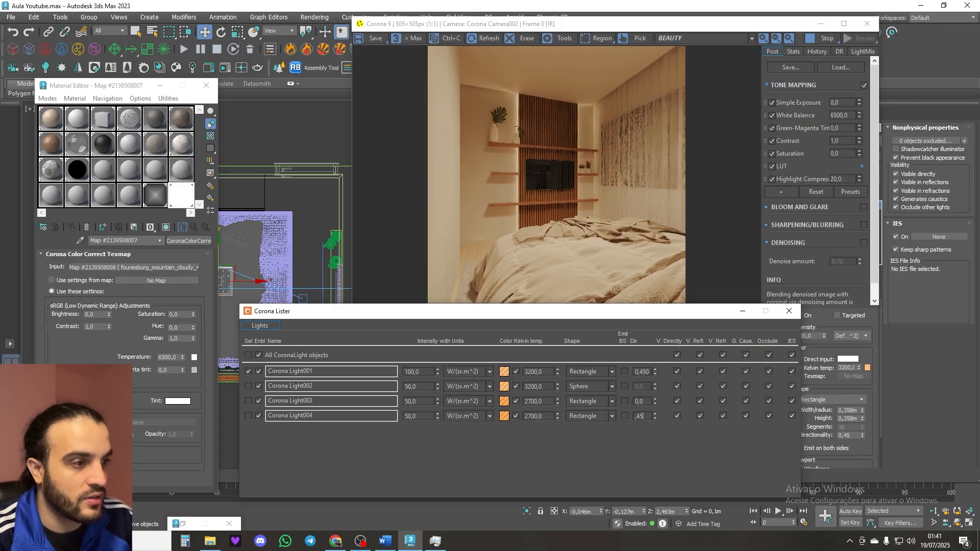
key("Return")
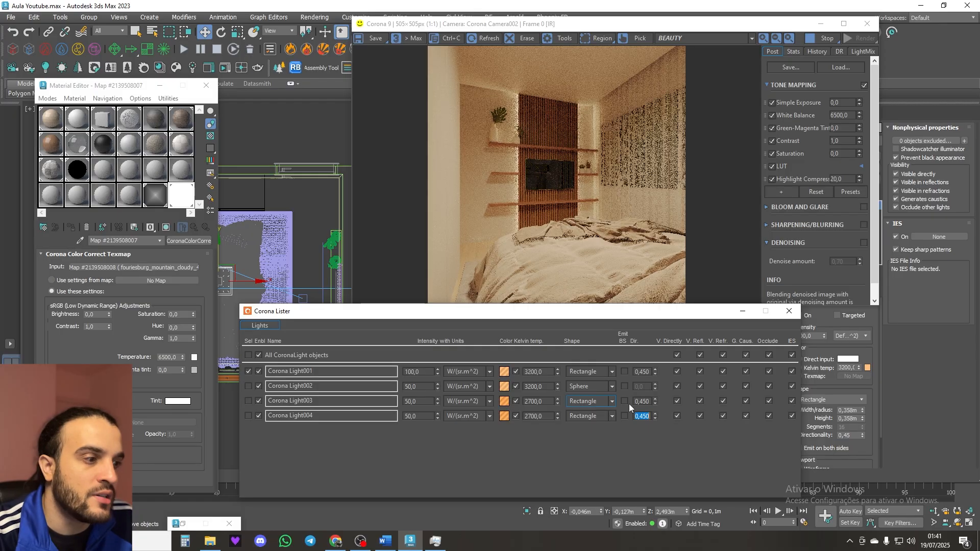
type("0")
key("Return")
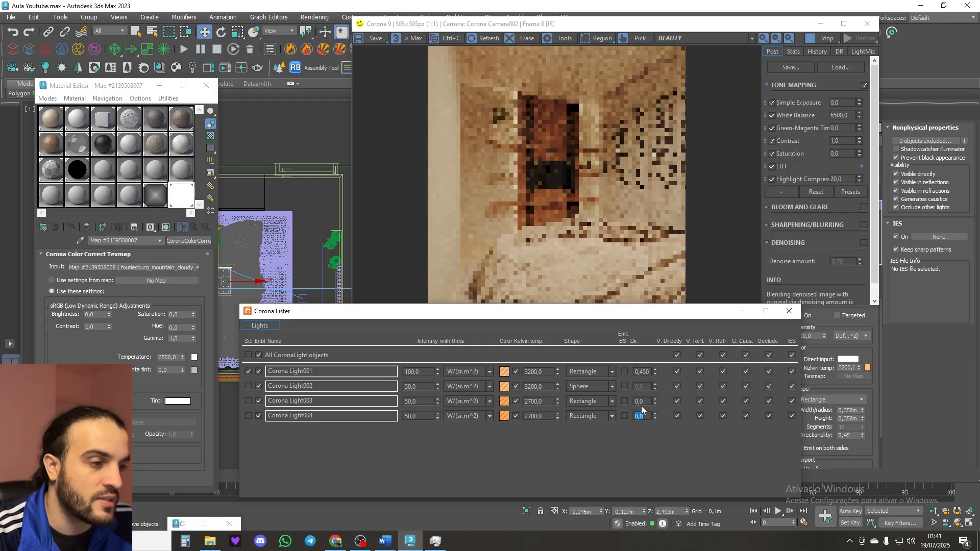
Step: Set the intensity of Corona Light003 and Corona Light004 to 20
double_click(420, 402)
type("20")
key("Return")
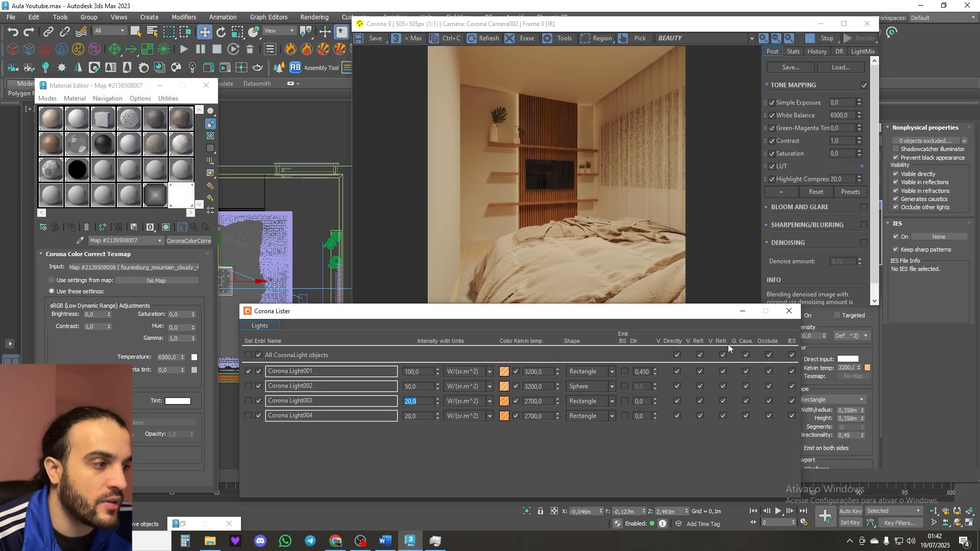
left_click(425, 402)
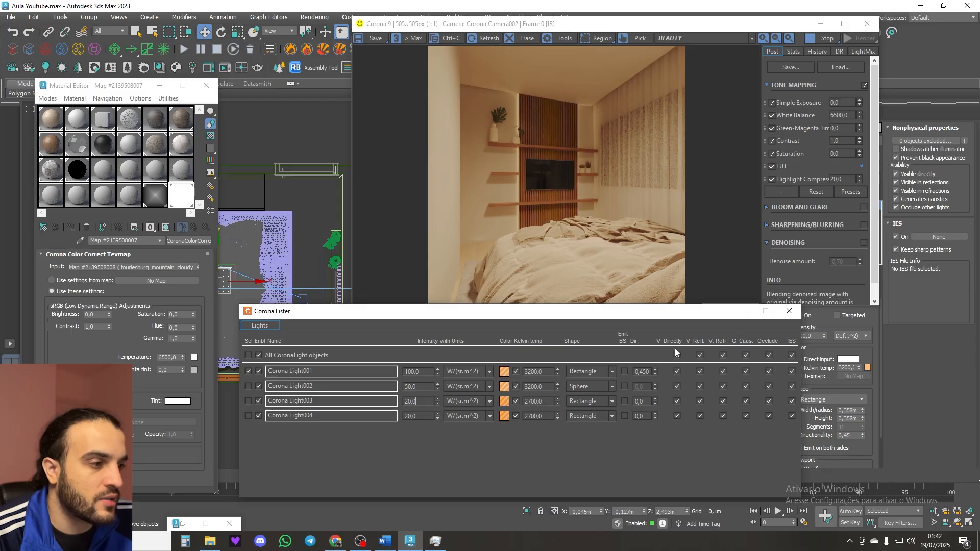
left_click(676, 387)
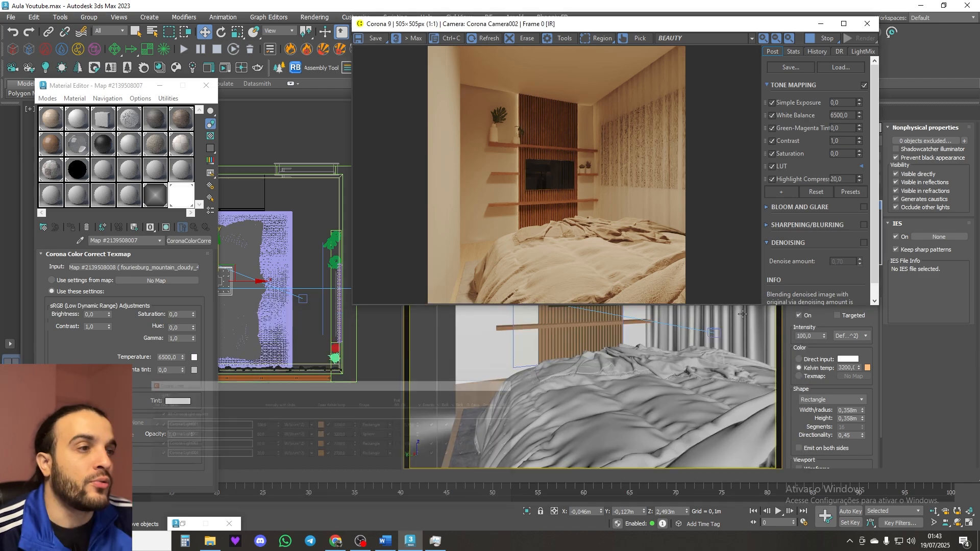
Step: Put away the Corona Lister, switch the camera viewport to Corona Camera001, and bring the interactive render back into view
left_click(789, 311)
left_click(820, 24)
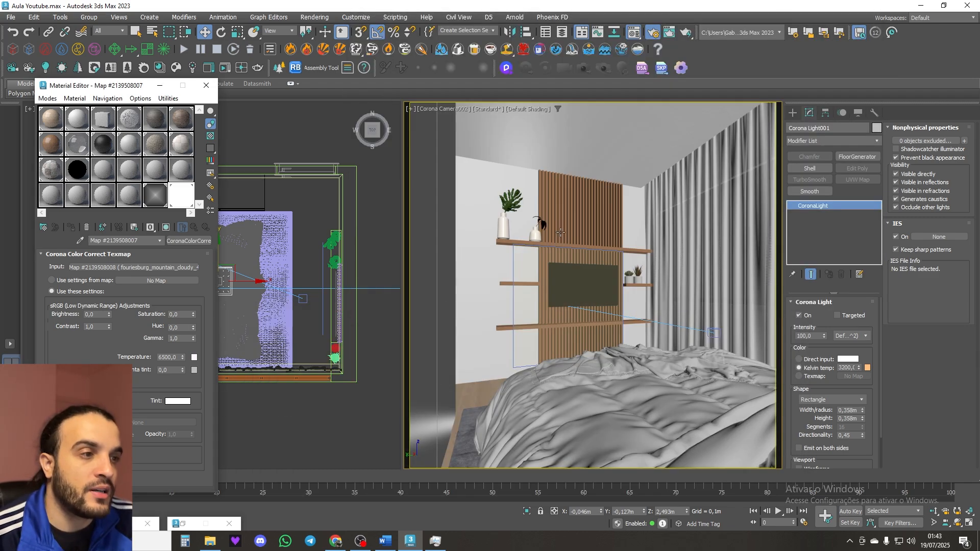
key("c")
double_click(484, 196)
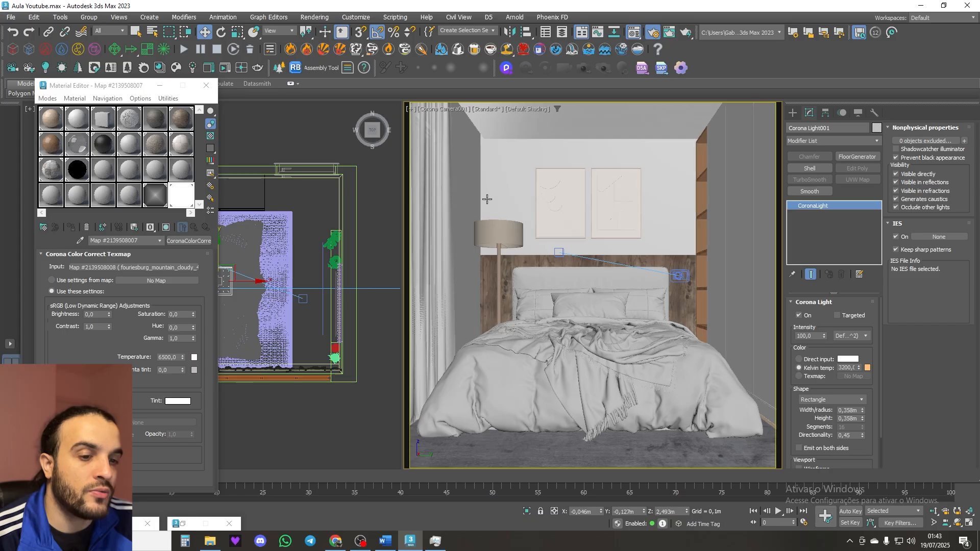
left_click(101, 524)
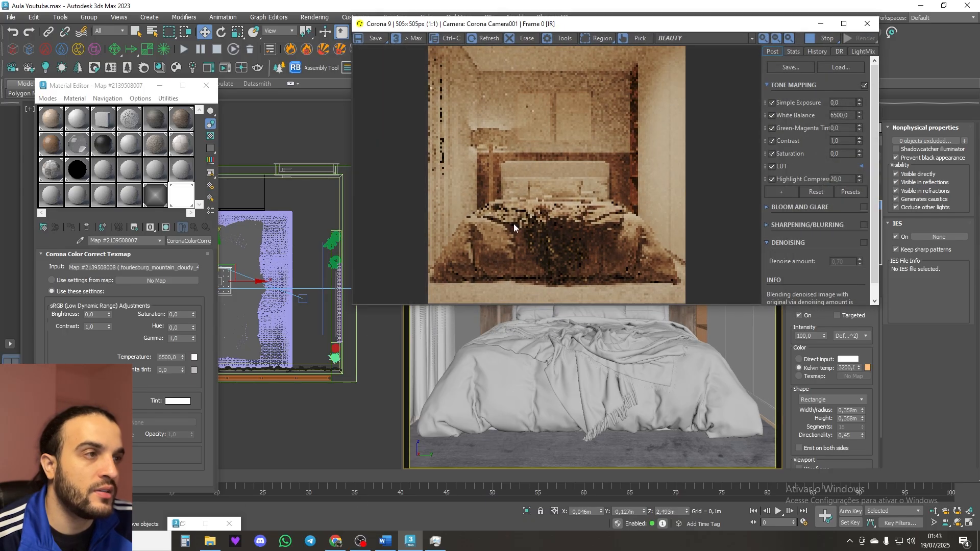
left_click_drag(649, 25, 657, 47)
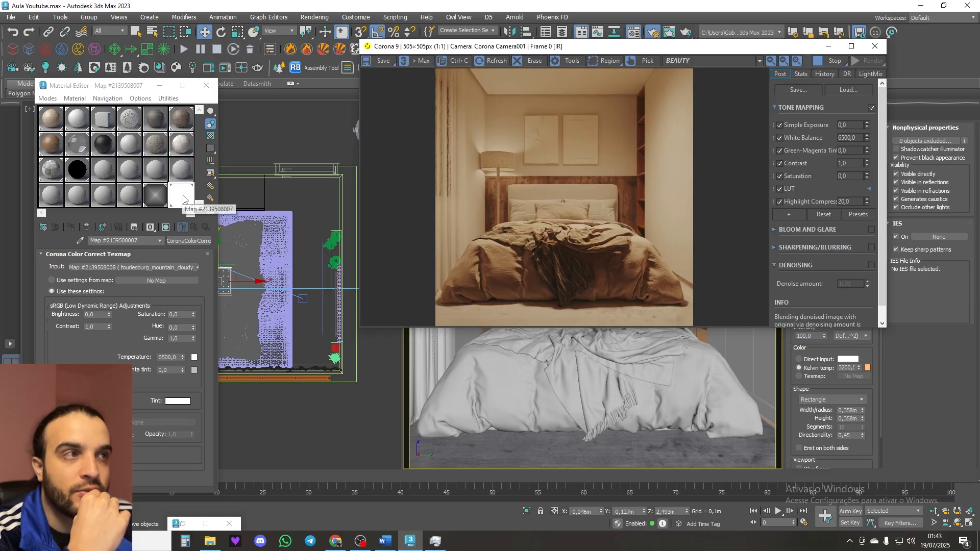
Step: Enable the single-map HDRI scene environment again in Render Setup, and minimize that window
left_click(185, 523)
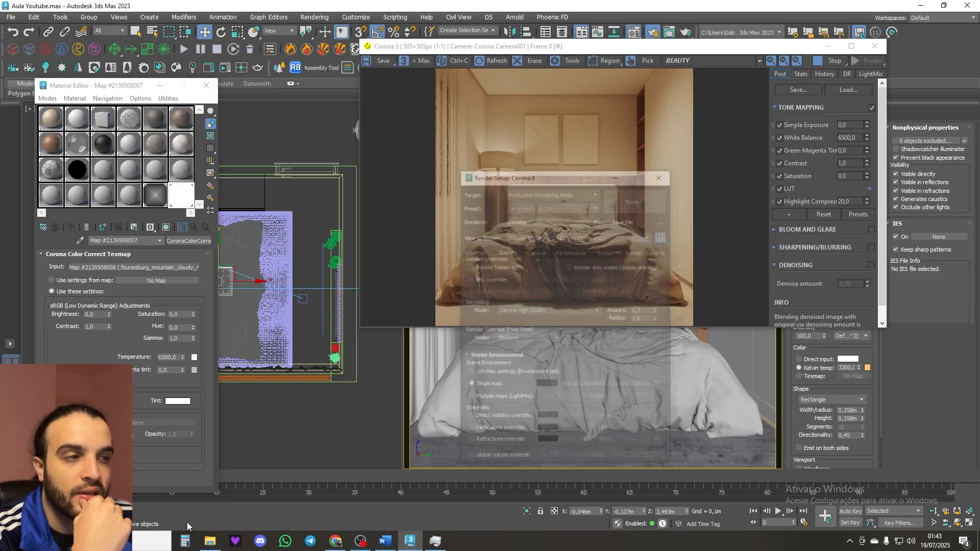
left_click(710, 341)
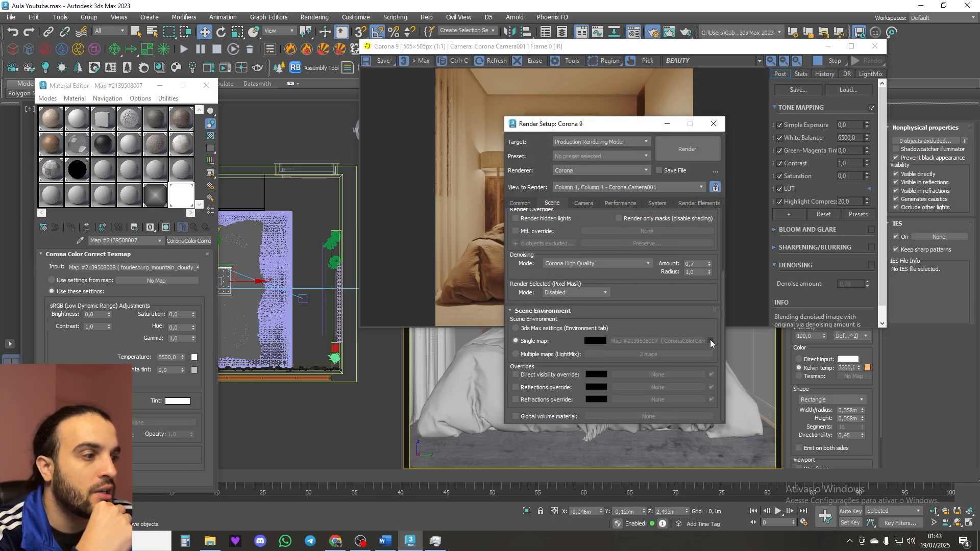
left_click(668, 125)
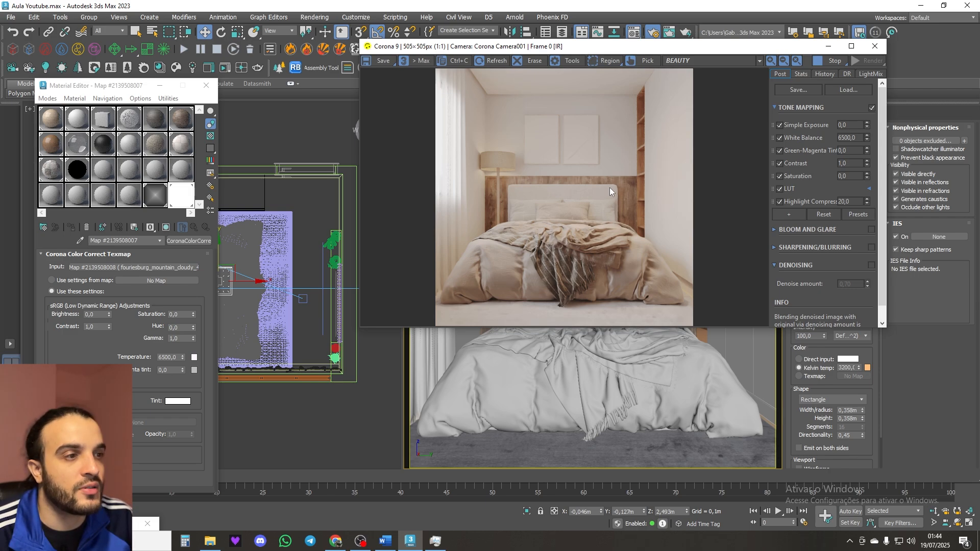
Step: Switch the camera viewport to Corona Camera002 so the interactive render shows the TV wall in daylight
left_click(606, 387)
key("c")
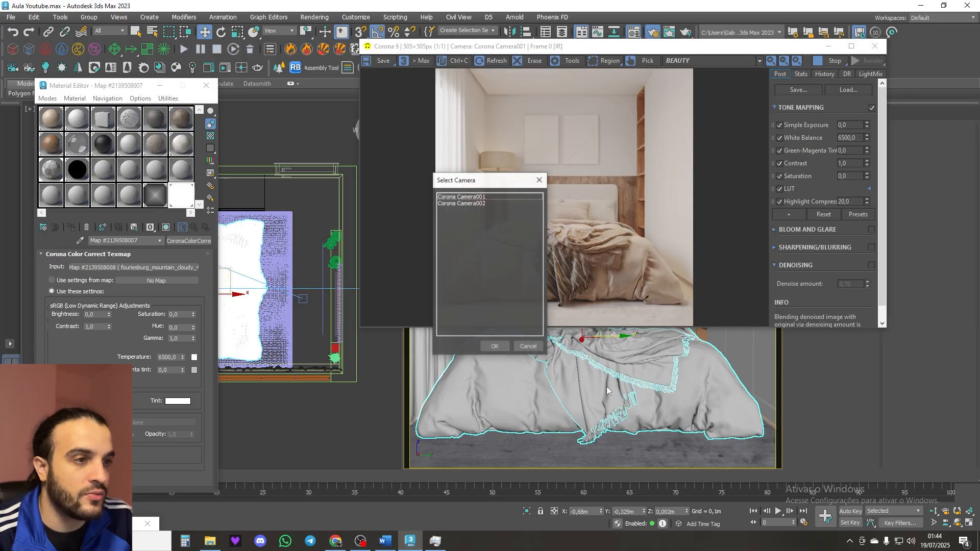
double_click(466, 204)
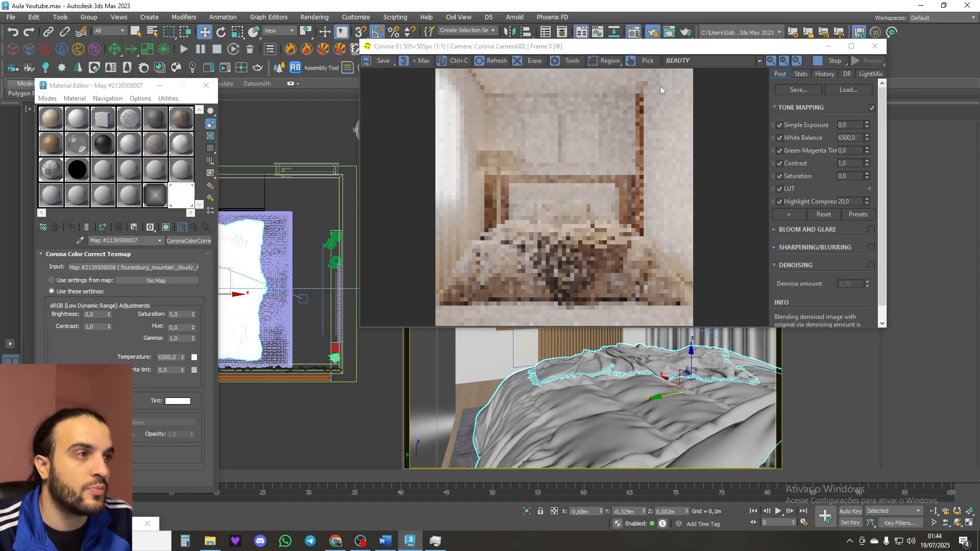
left_click_drag(665, 51, 664, 56)
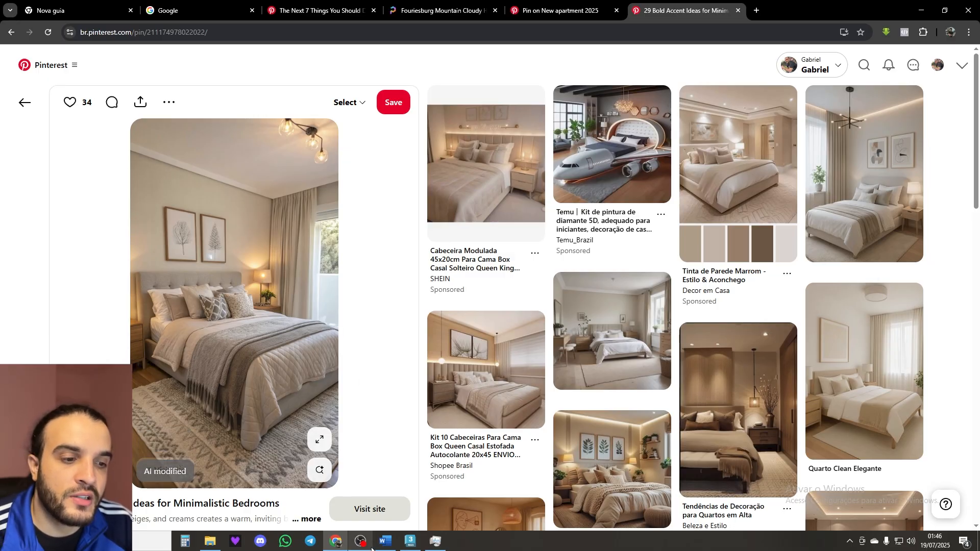
Step: Switch from the Pinterest reference back to 3ds Max and reposition the Corona frame buffer over the viewports
left_click(417, 544)
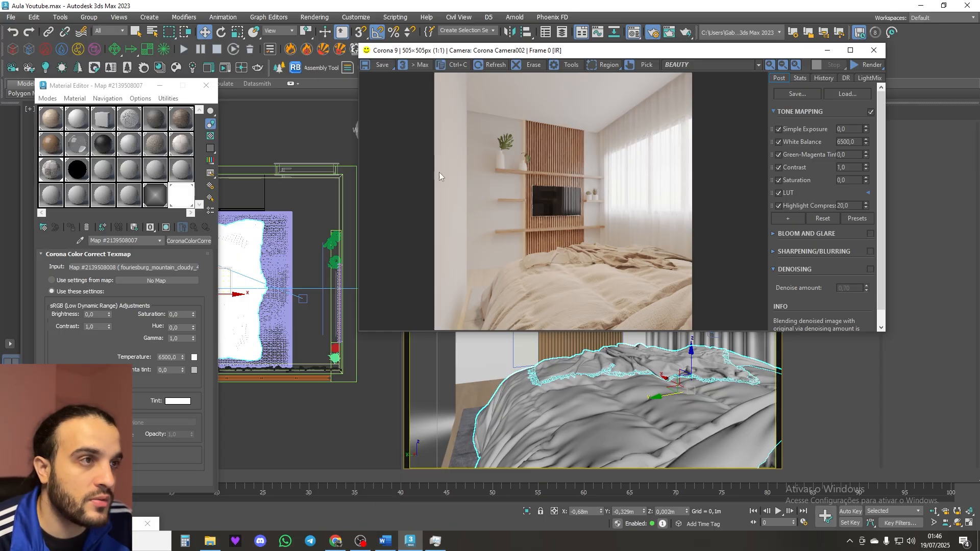
left_click_drag(564, 51, 542, 95)
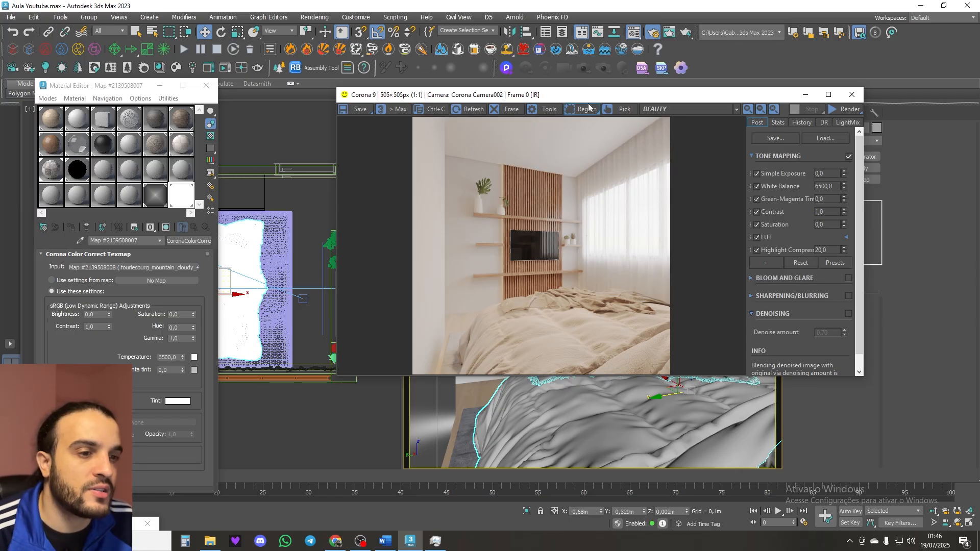
left_click_drag(574, 98, 569, 104)
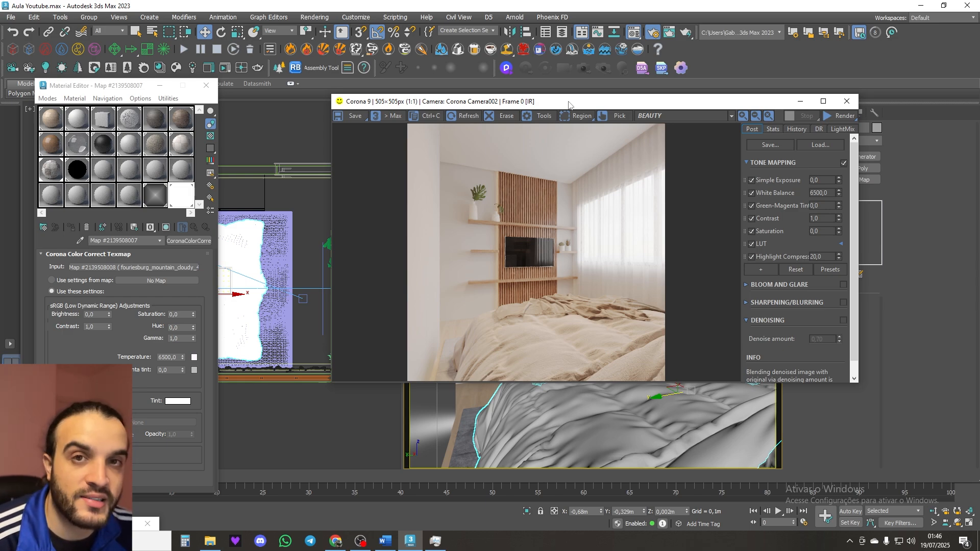
left_click_drag(625, 103, 541, 116)
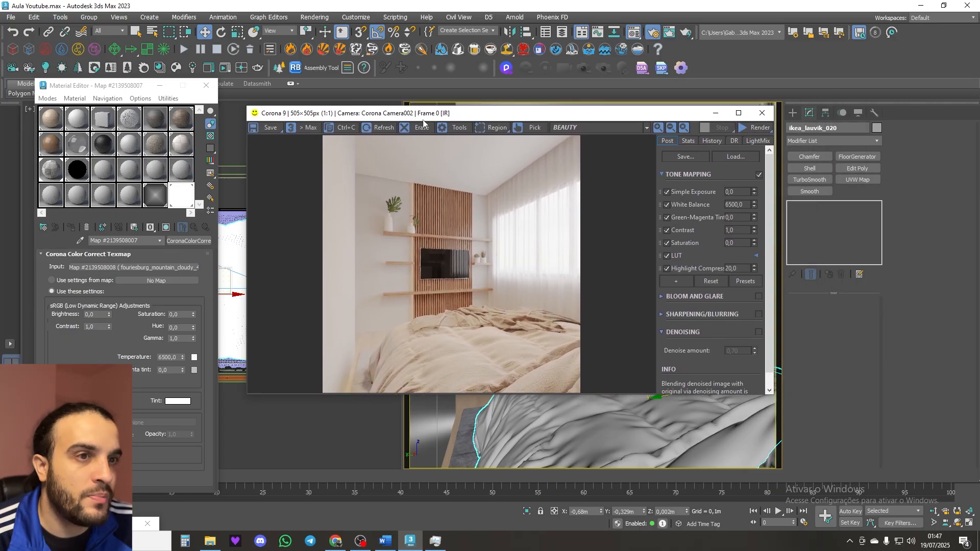
Step: Enable Bloom and Glare and Denoising in the render's post settings, switching bloom off and on to compare the window glow
left_click(682, 173)
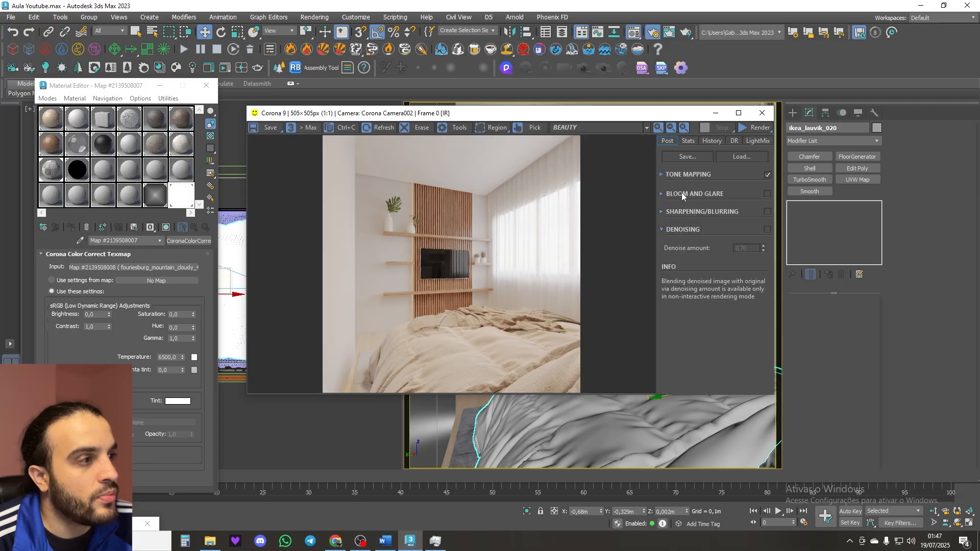
left_click(681, 193)
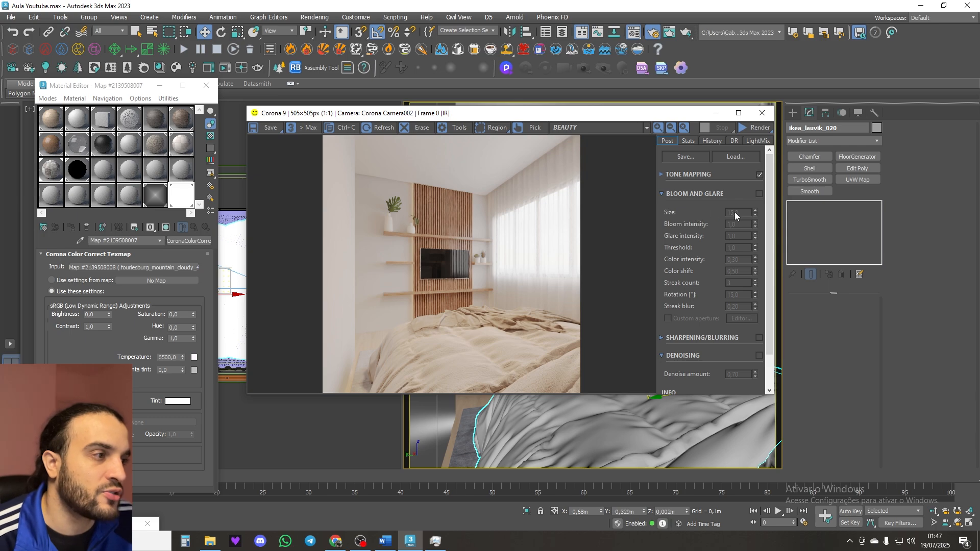
left_click(759, 194)
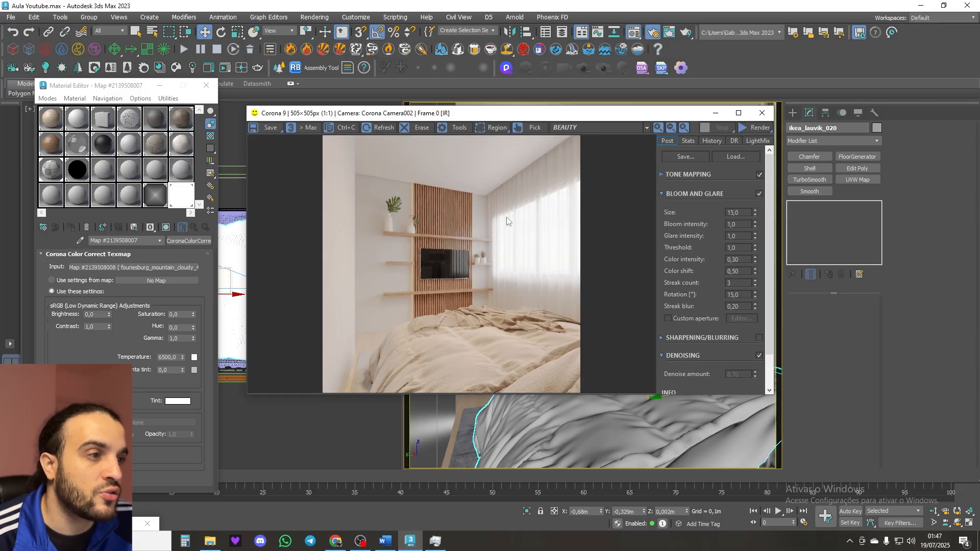
left_click(759, 194)
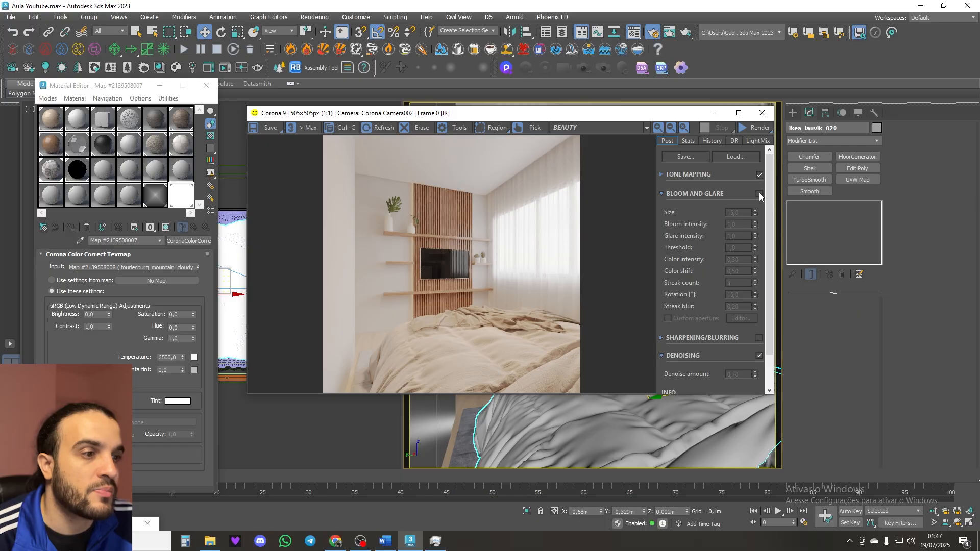
left_click(759, 194)
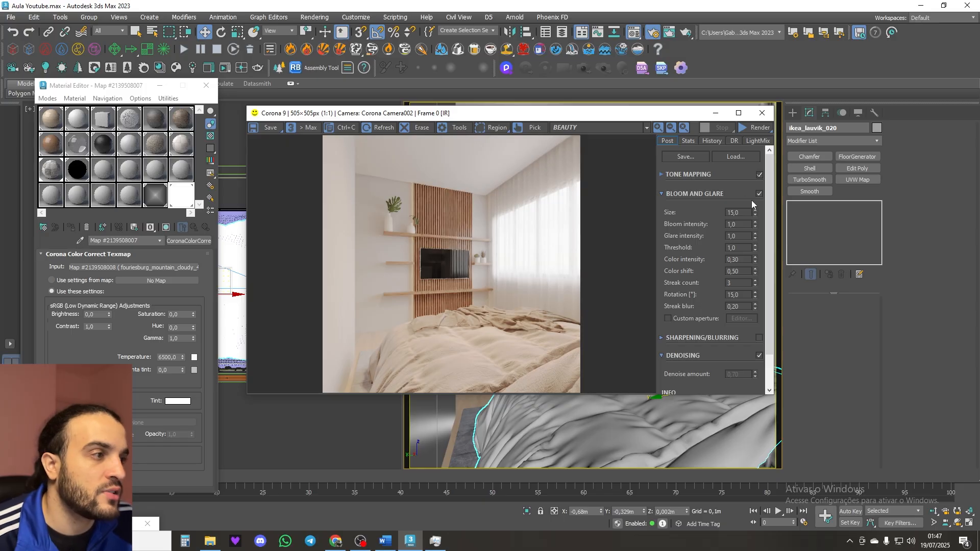
Step: Review the Bloom and Glare size, Denoising and Tone Mapping settings, and collapse the Bloom and Glare and Tone Mapping sections
double_click(745, 213)
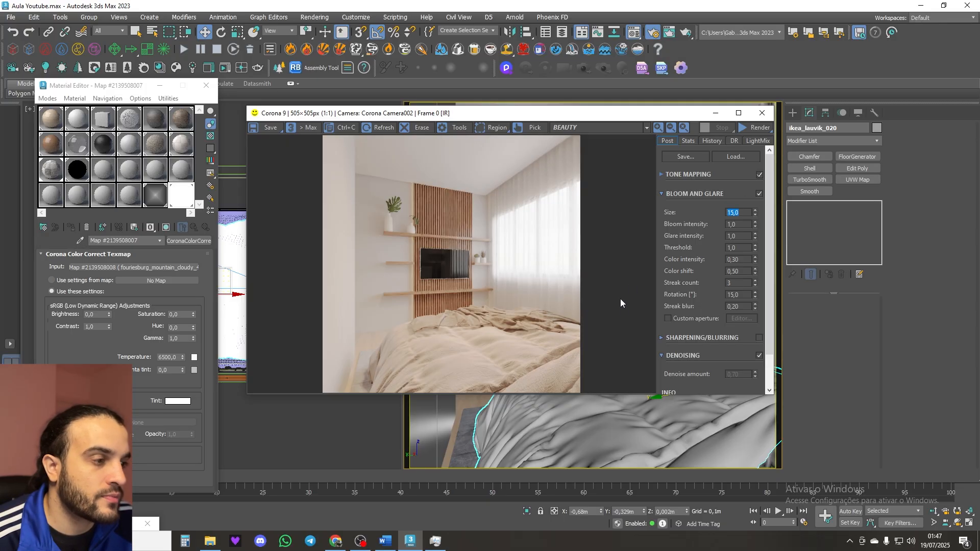
scroll(688, 215, "down", 2)
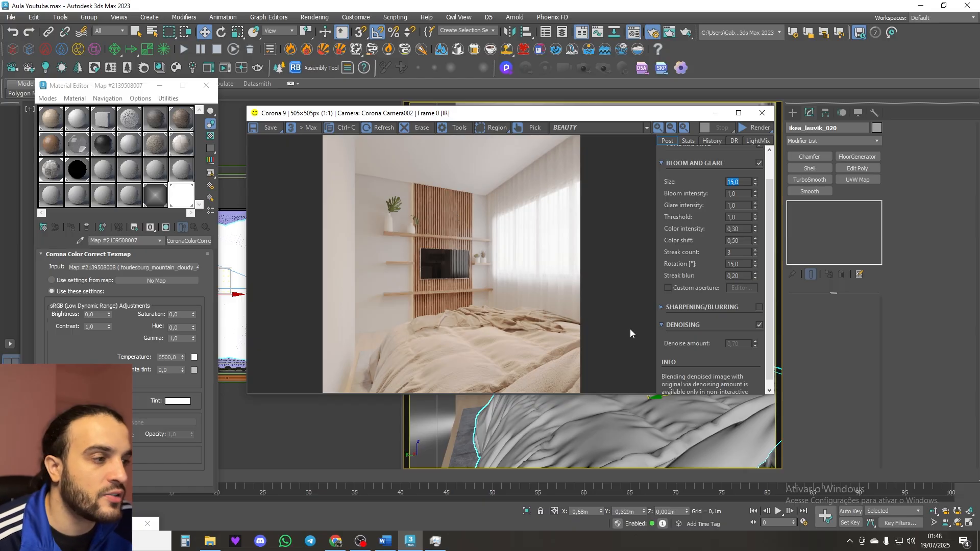
left_click(680, 325)
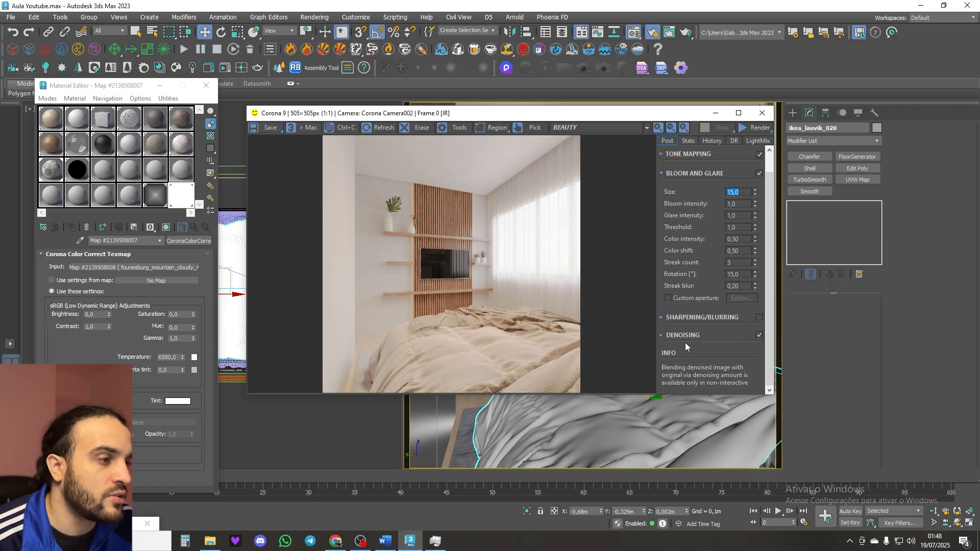
left_click(687, 336)
scroll(675, 230, "up", 1)
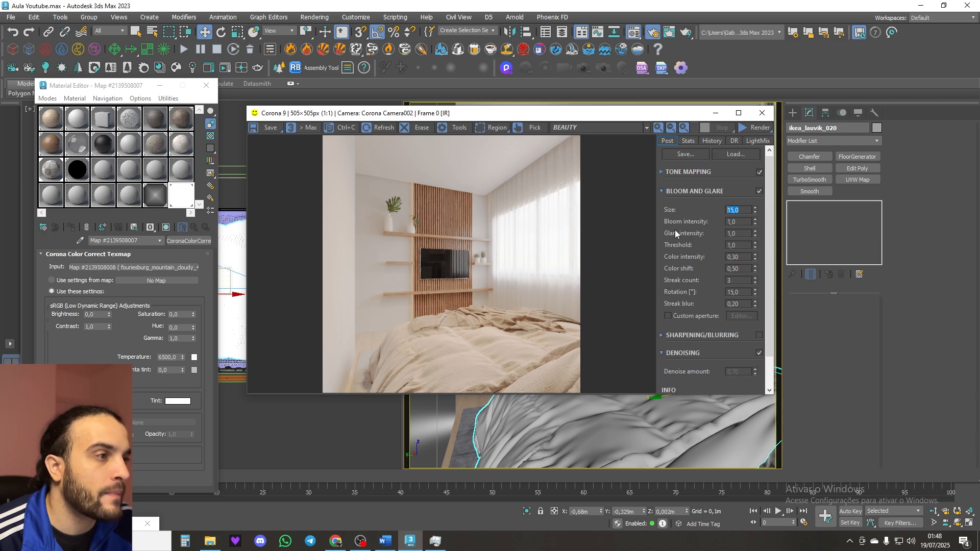
left_click(687, 194)
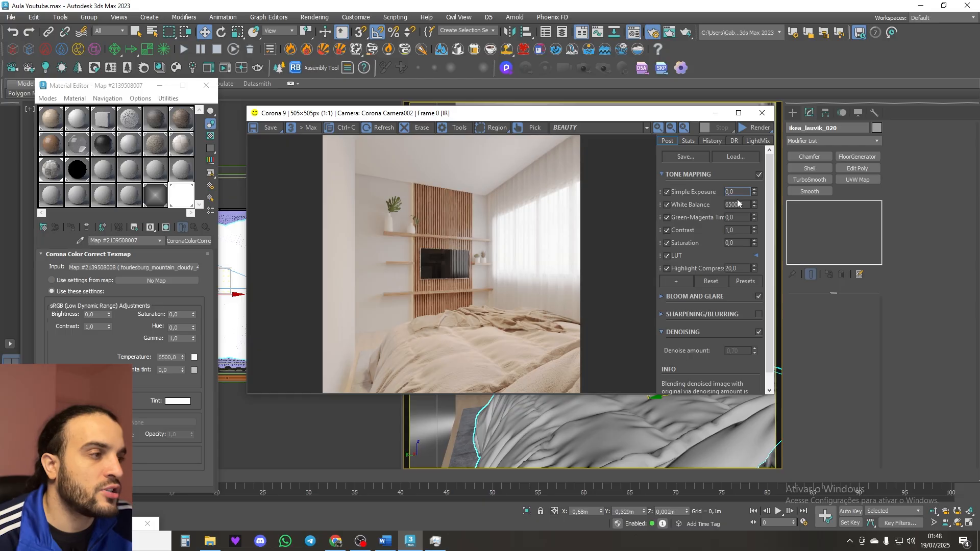
left_click(706, 174)
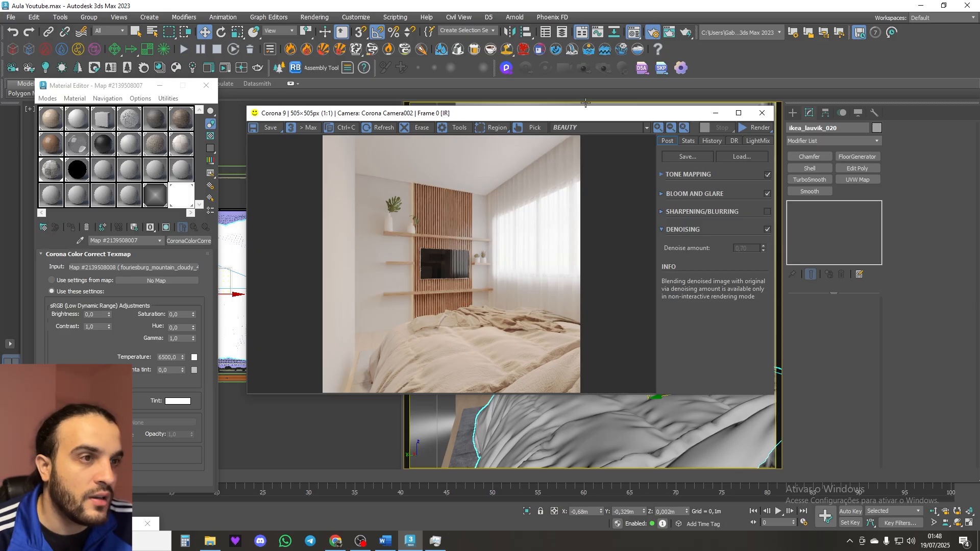
Step: Lock the image aspect in the common render settings and set the output size to 2160 × 2160
left_click(651, 31)
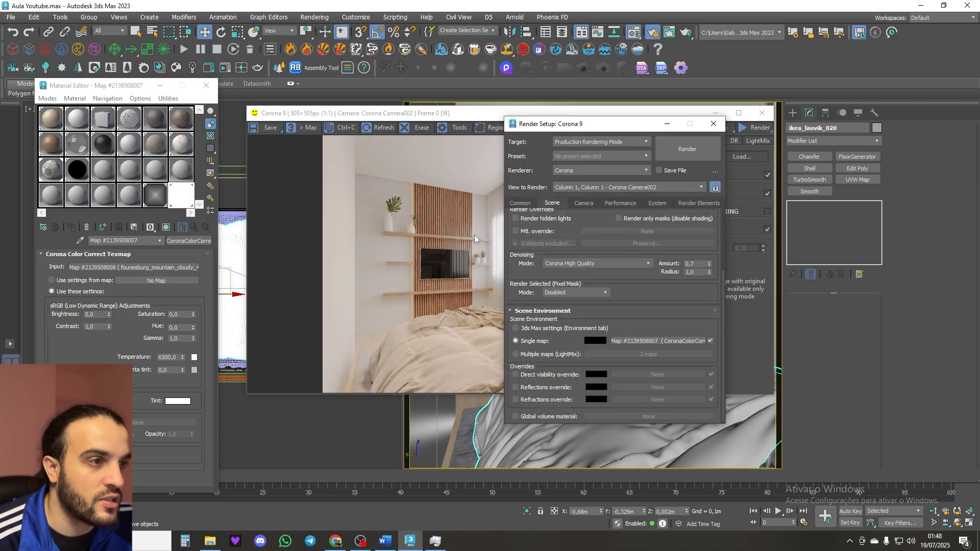
left_click(520, 203)
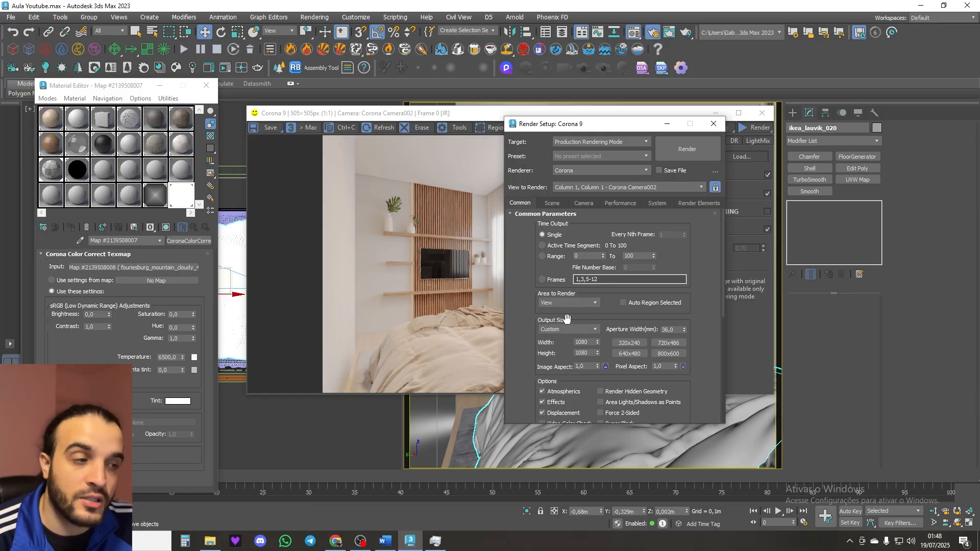
left_click(585, 341)
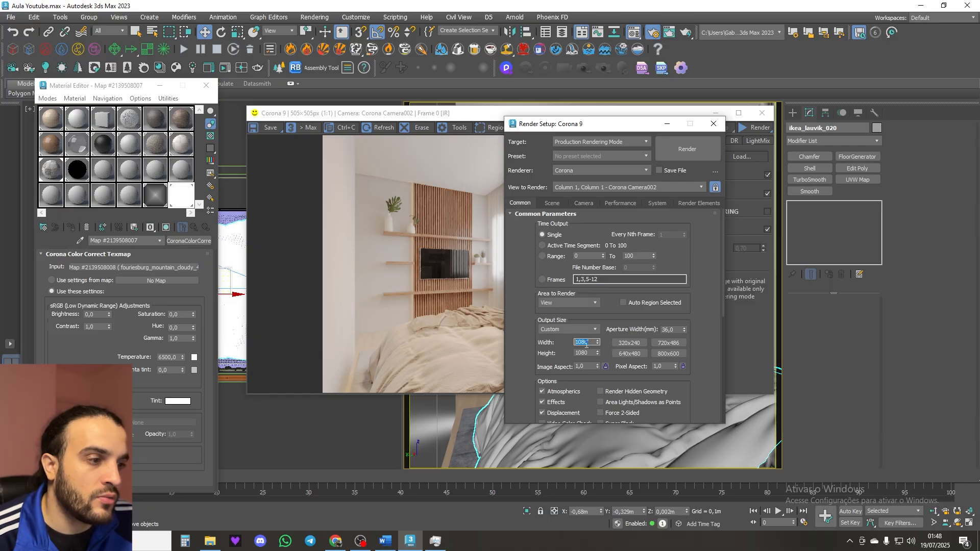
left_click_drag(586, 342, 563, 339)
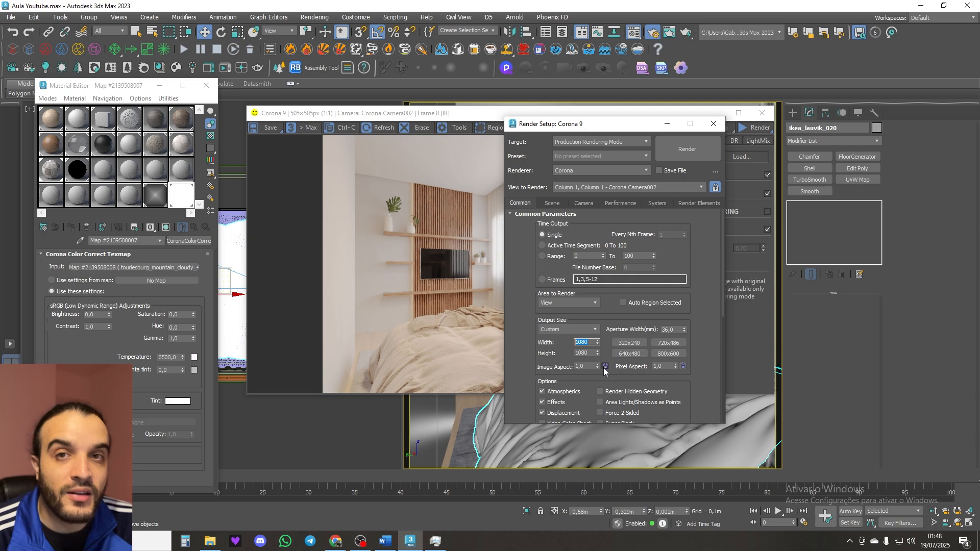
left_click(605, 367)
double_click(587, 353)
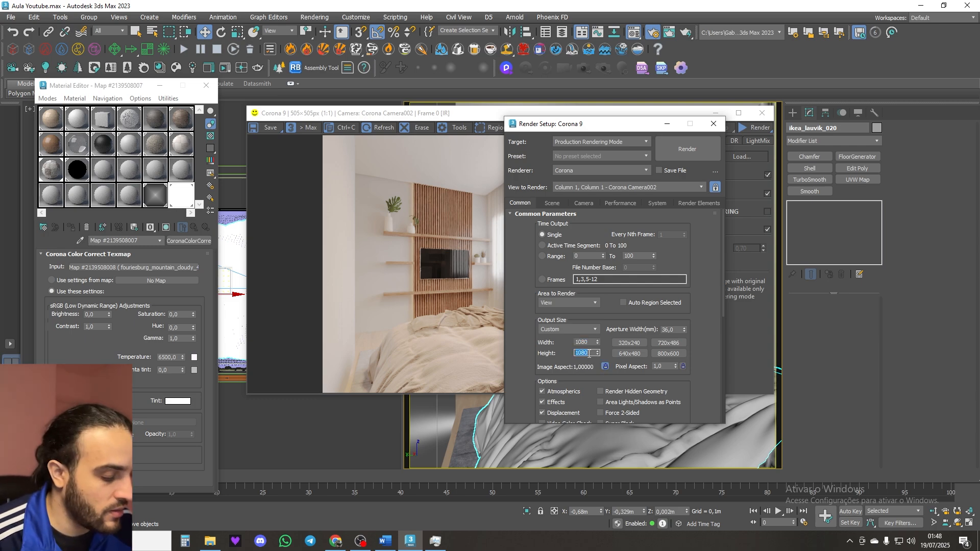
type("2160")
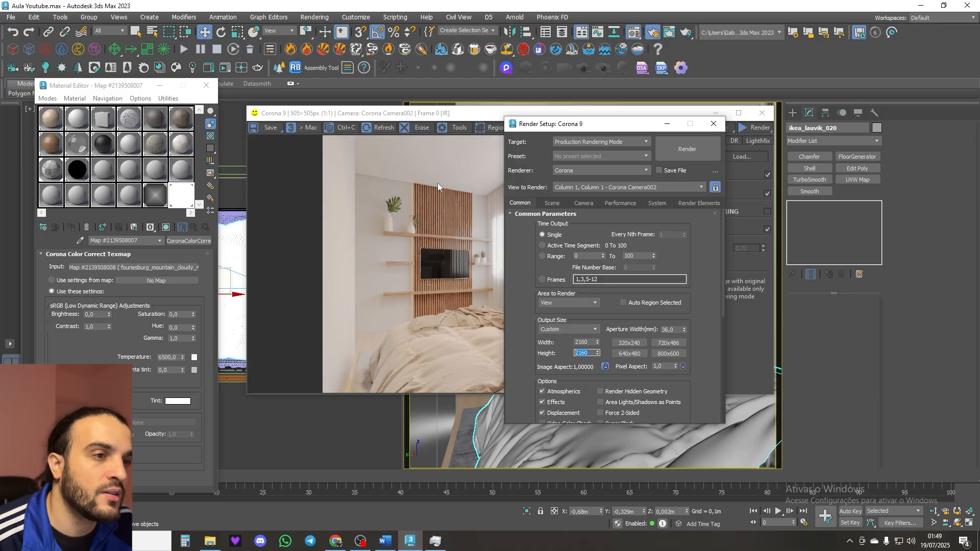
double_click(586, 342)
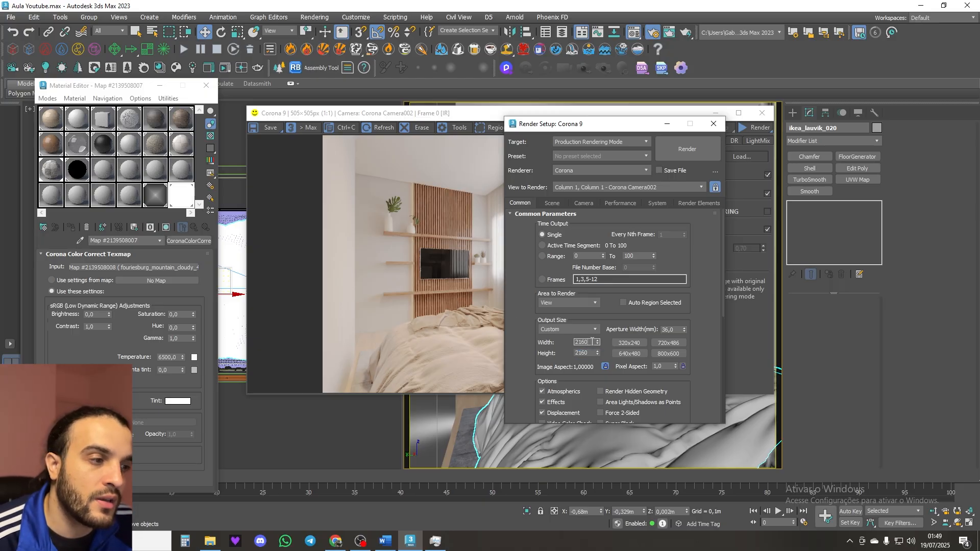
double_click(586, 352)
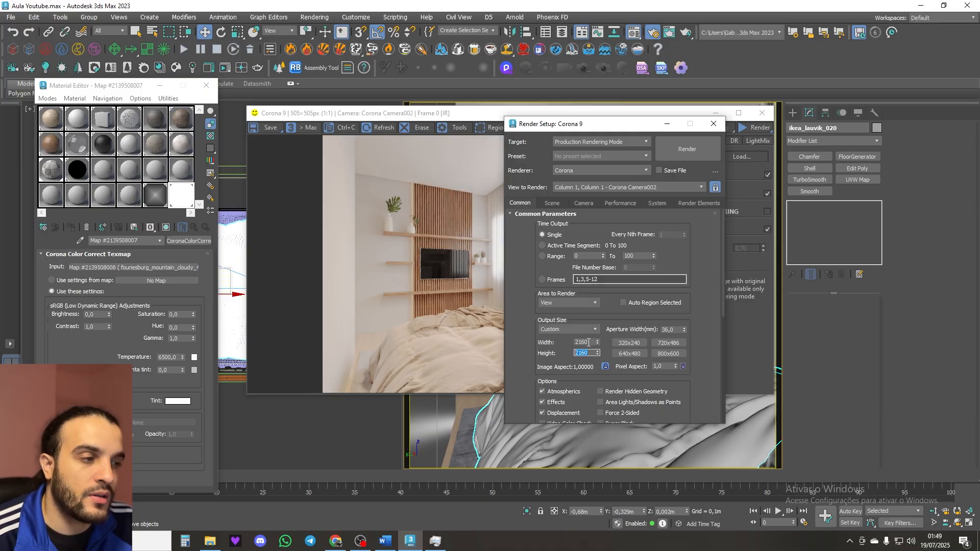
double_click(585, 342)
Step: Set the render output file to a TIF image named 01 in the folder "Video 10 - Configurando as luzes e render final"
scroll(519, 315, "down", 6)
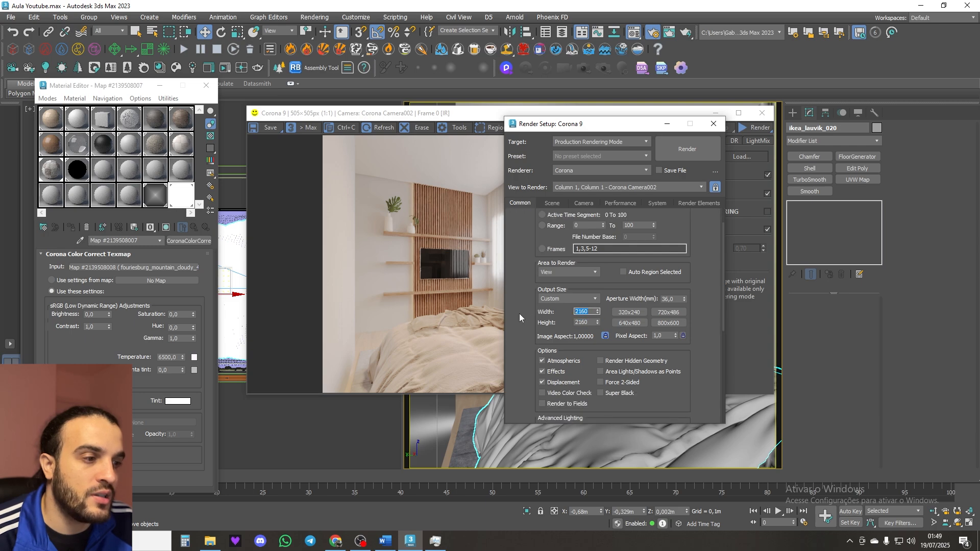
scroll(521, 315, "down", 1)
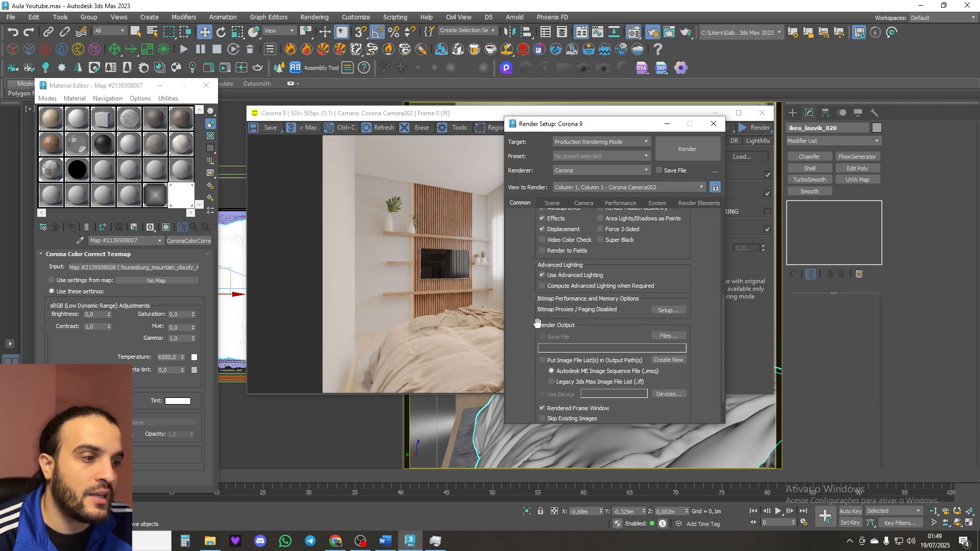
left_click(666, 335)
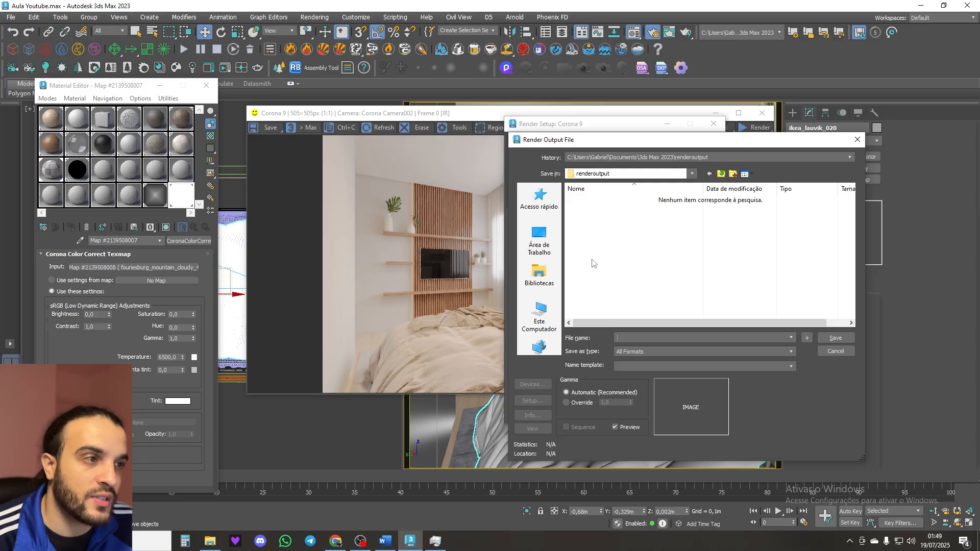
left_click(622, 174)
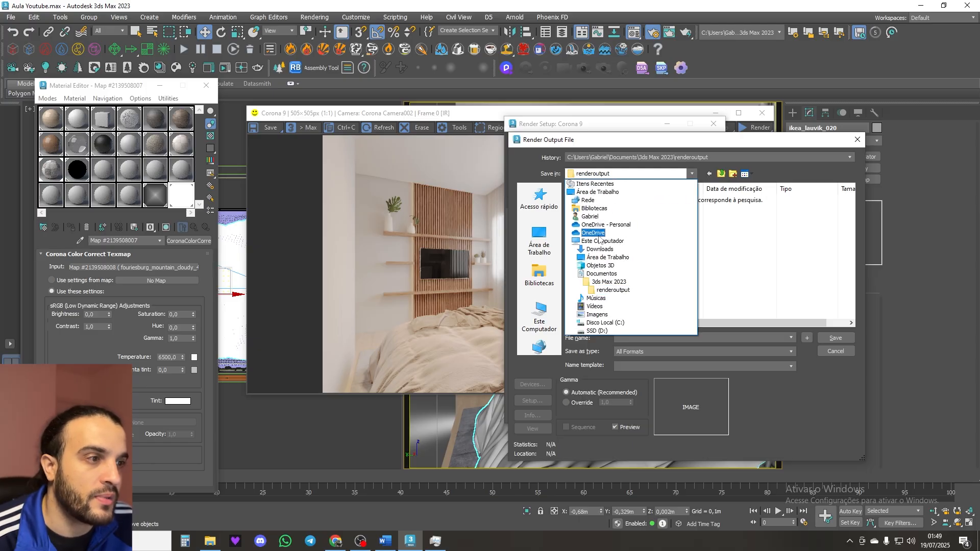
left_click(592, 233)
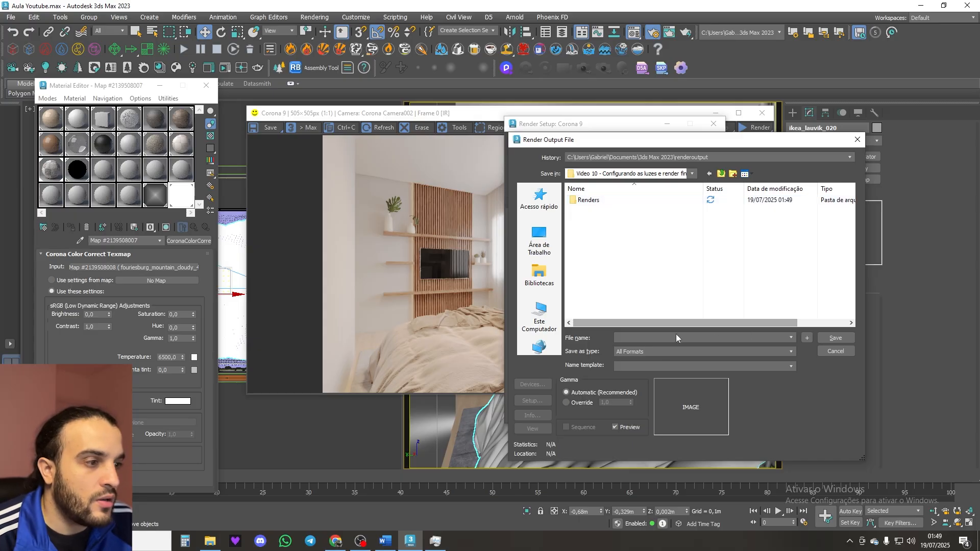
left_click(655, 351)
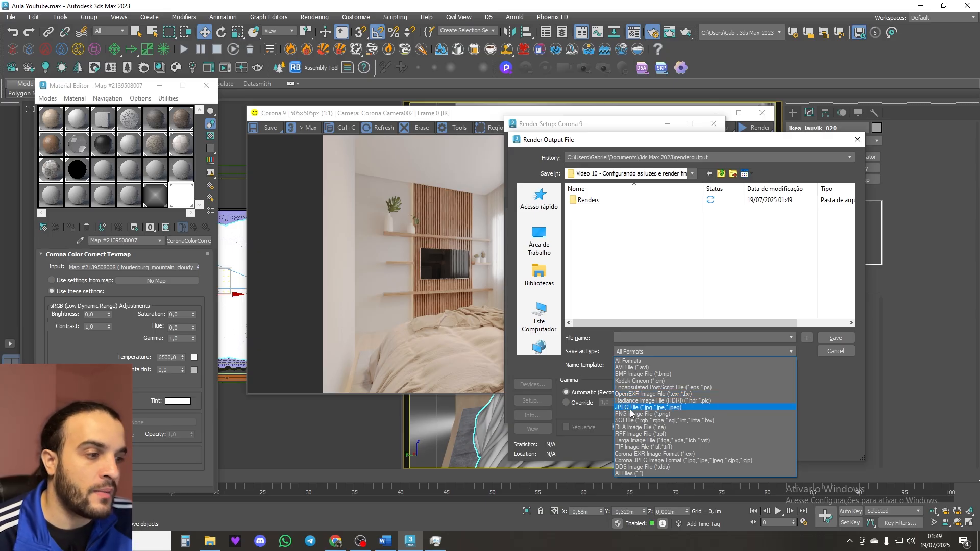
left_click(645, 448)
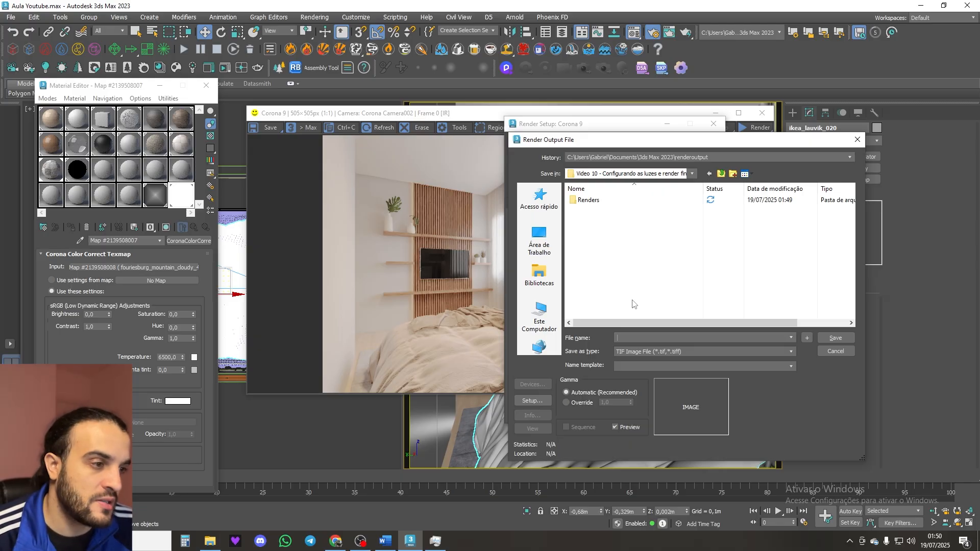
type("01")
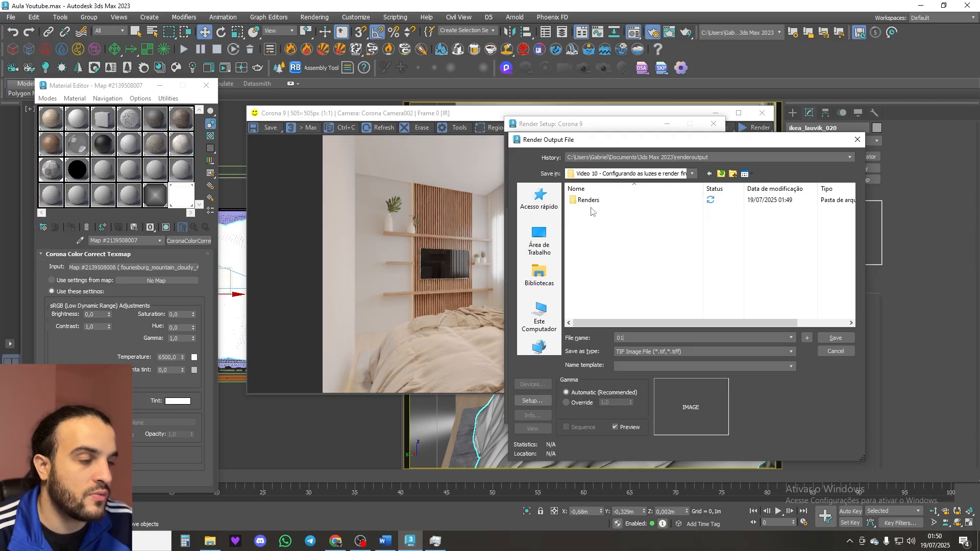
left_click(836, 339)
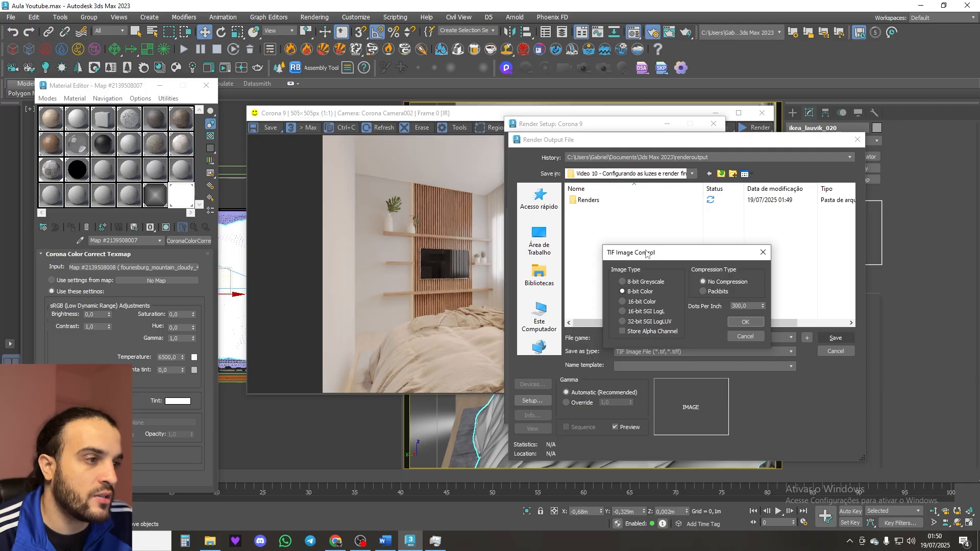
Step: Configure the TIF output as 16-bit Color at 300 dots per inch and accept the image settings
left_click(622, 301)
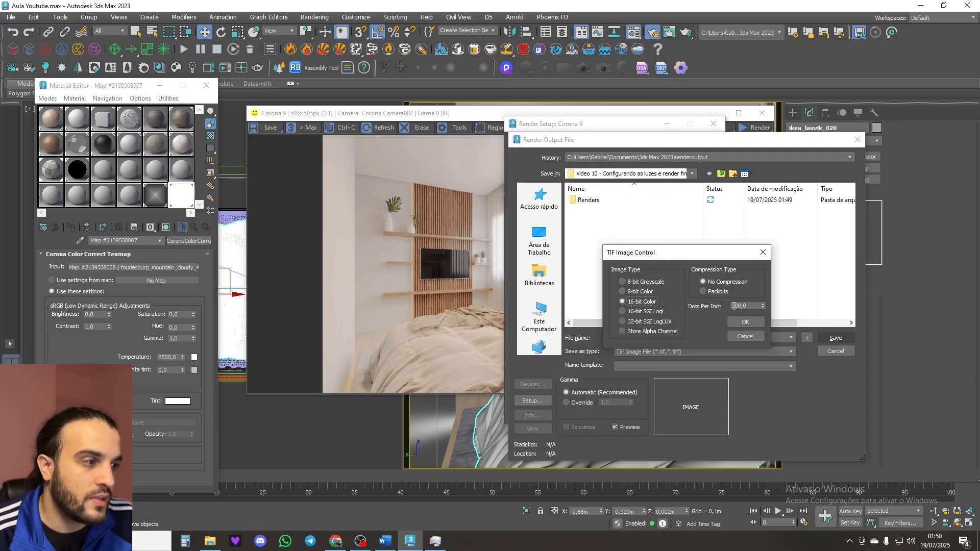
left_click(745, 306)
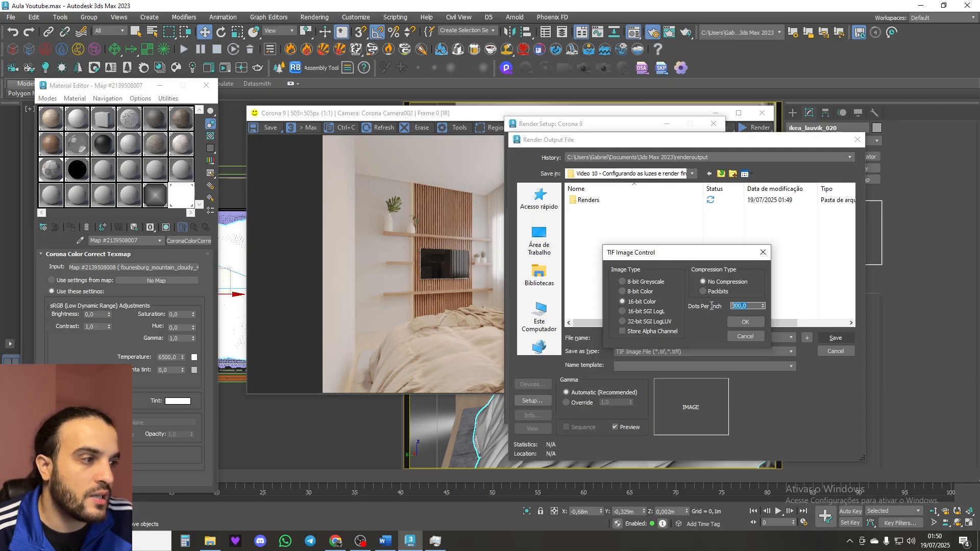
left_click(754, 307)
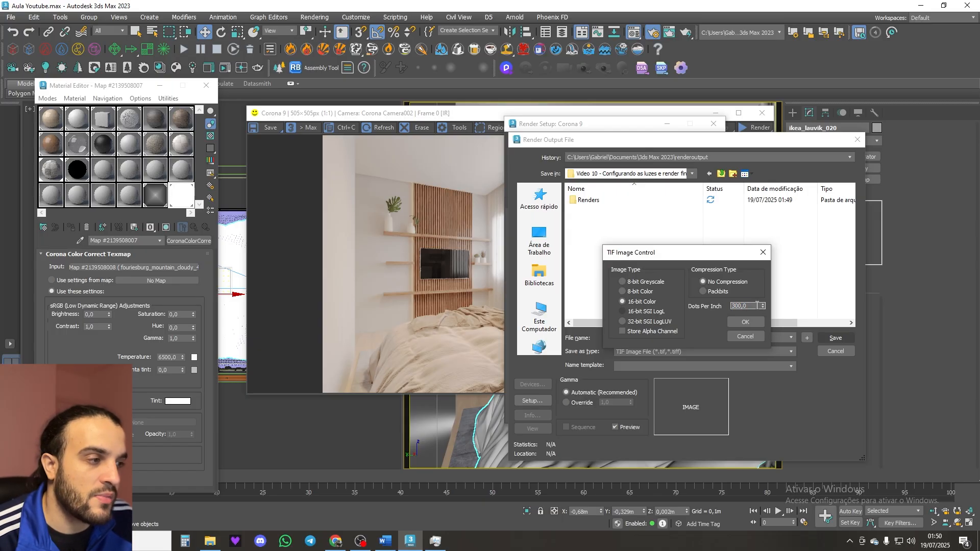
key("BackSpace")
key("BackSpace")
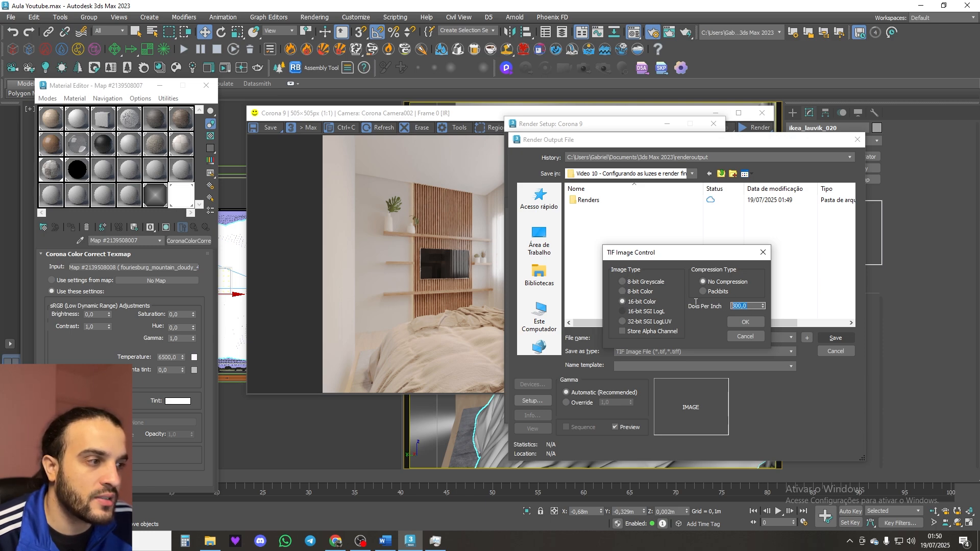
left_click(752, 323)
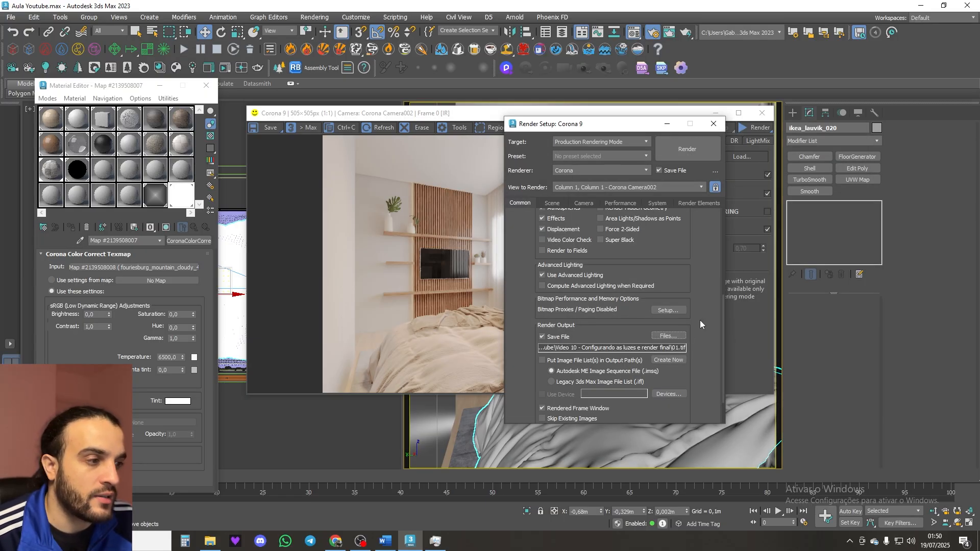
Step: Check the noise level limit among the progressive rendering limits in the Corona scene settings
scroll(638, 266, "up", 5)
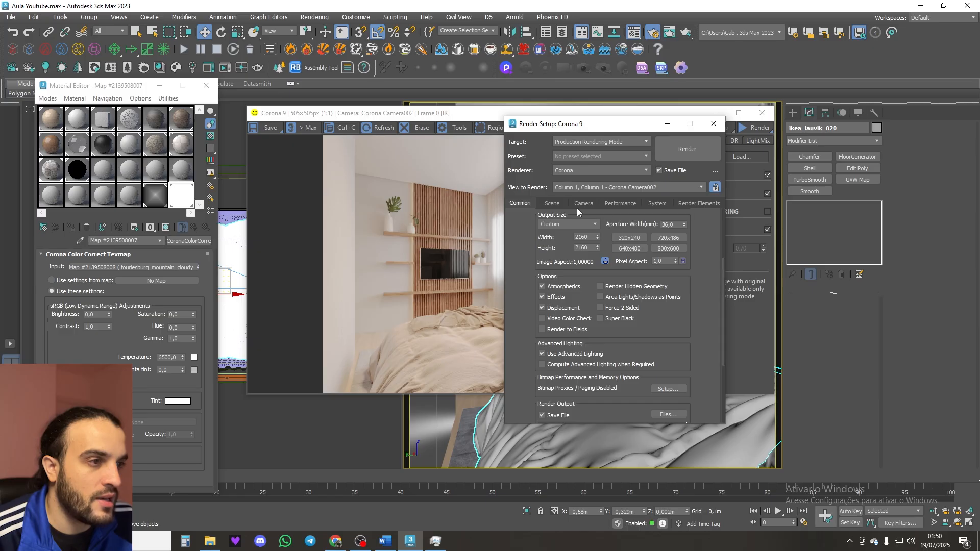
left_click(550, 204)
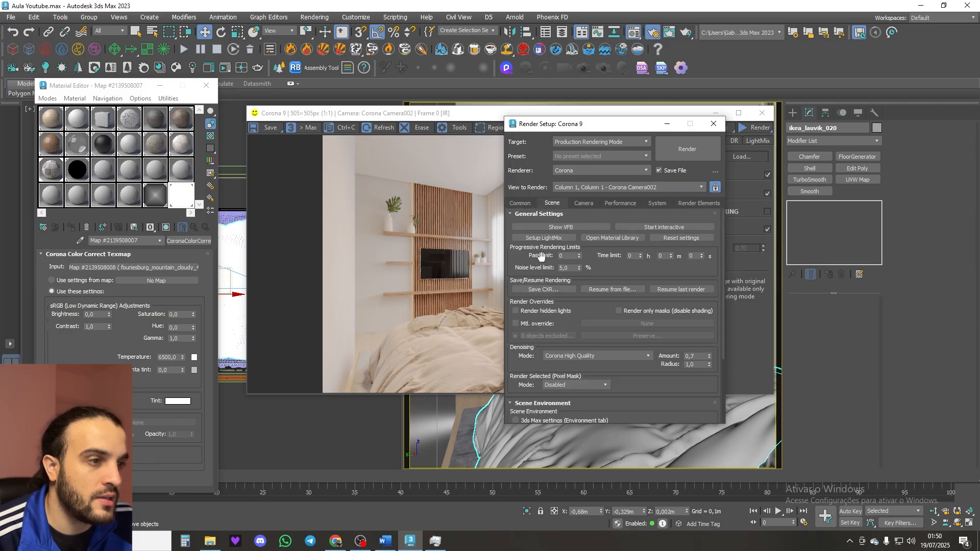
double_click(568, 268)
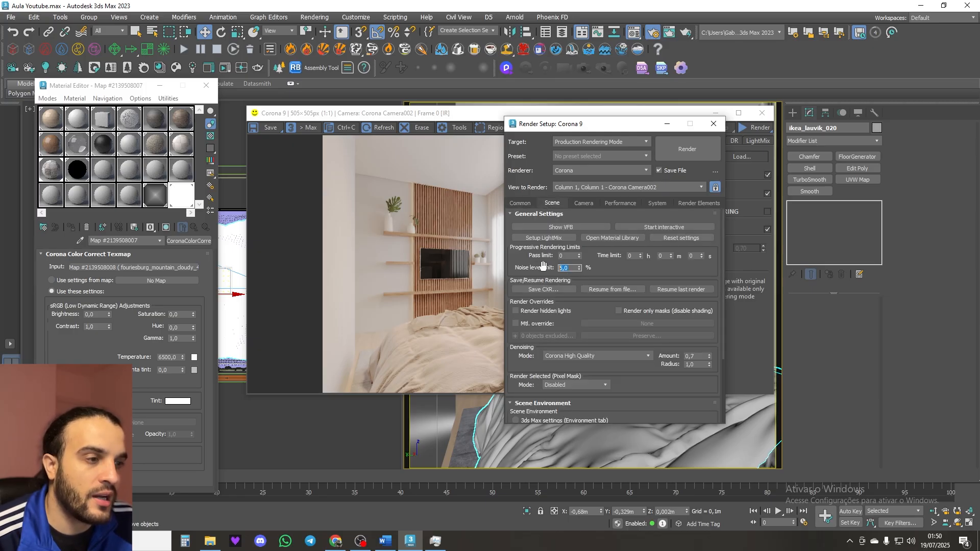
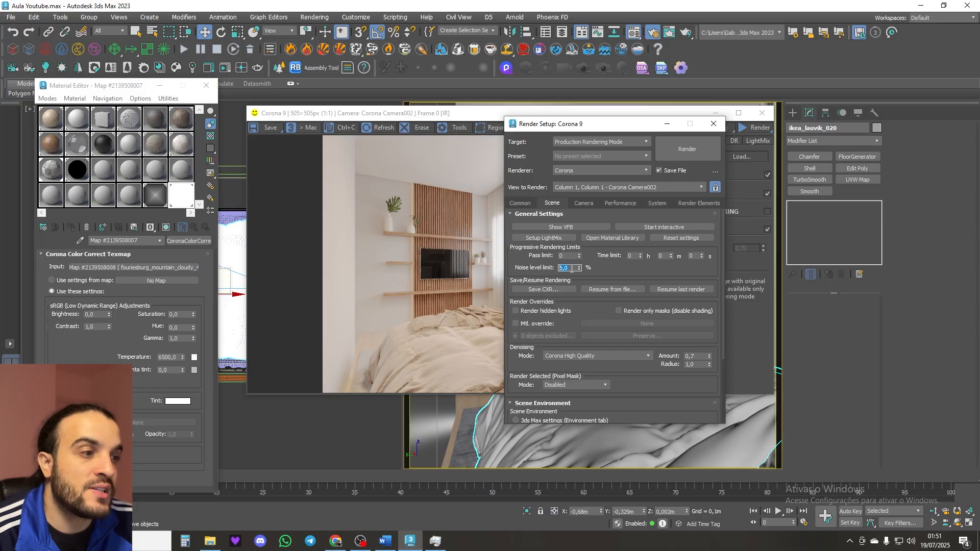
left_click(576, 268)
double_click(567, 267)
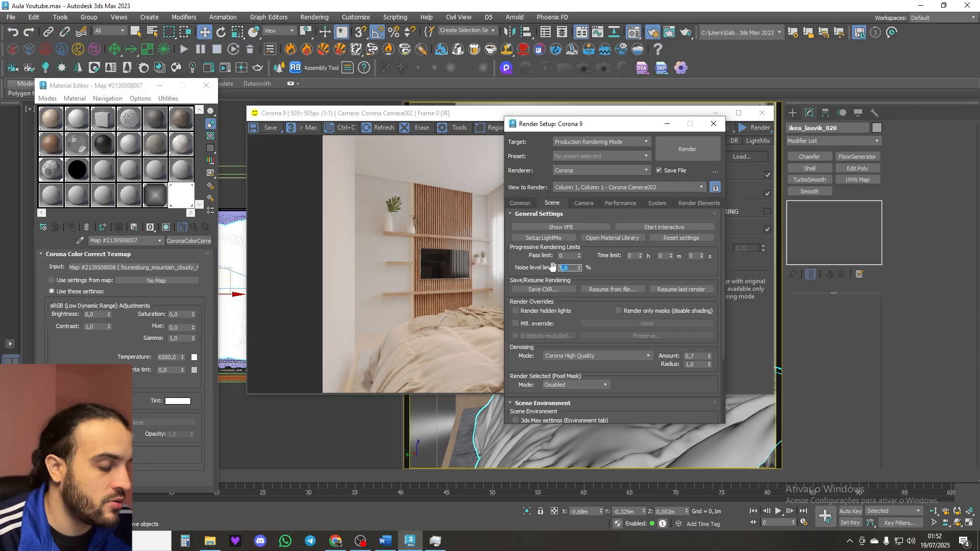
type("8")
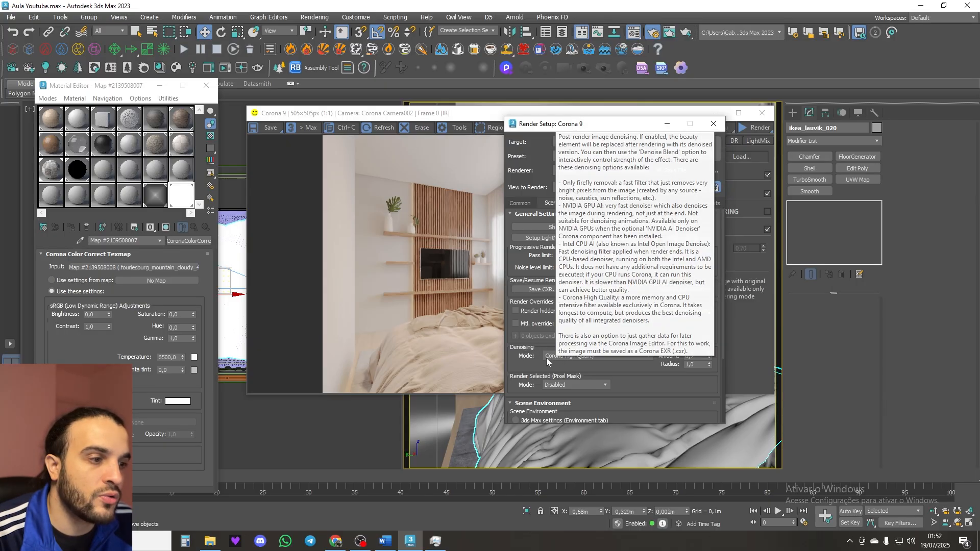
Step: Choose Corona High Quality denoising, try an amount of 0.65, and restore the amount to 0.7
left_click(617, 357)
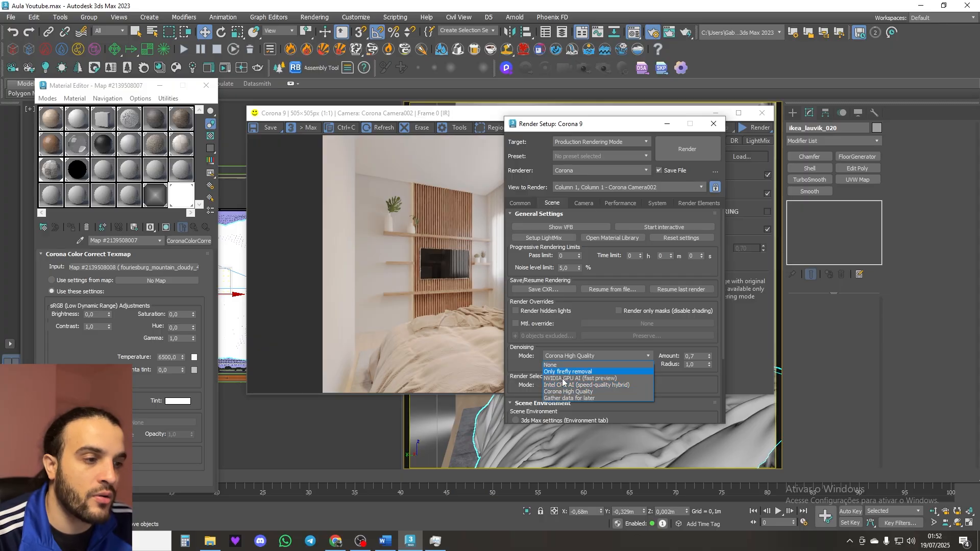
left_click(586, 391)
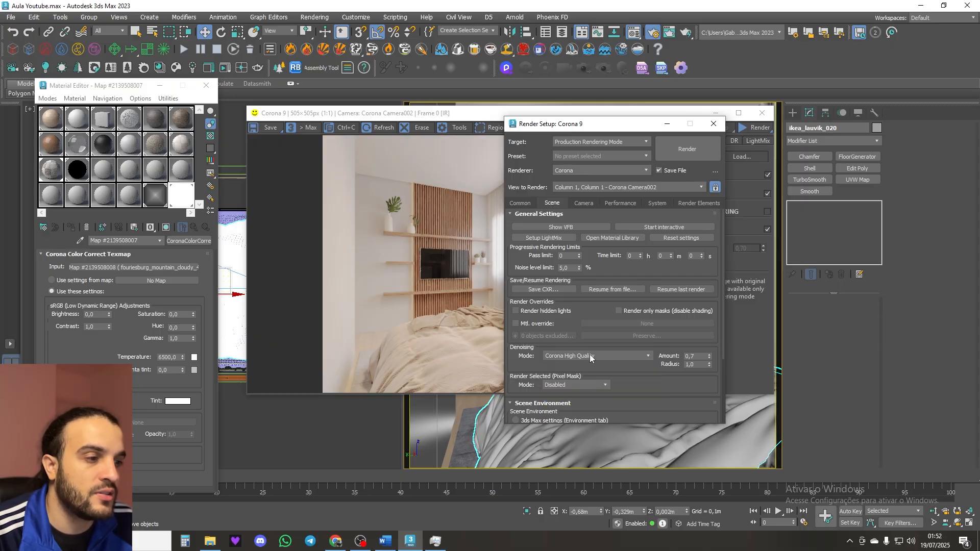
double_click(695, 355)
type("0,65")
key("Return")
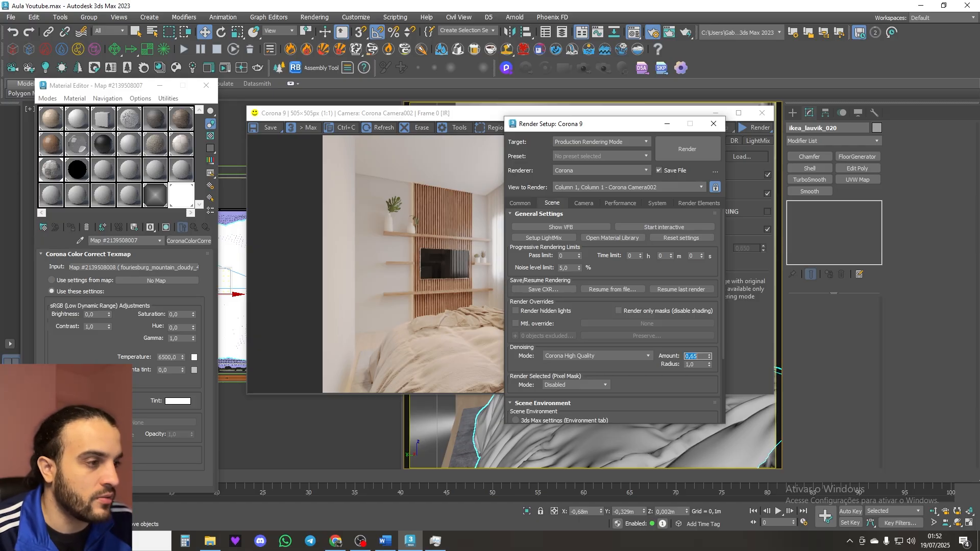
type("0,7")
key("Return")
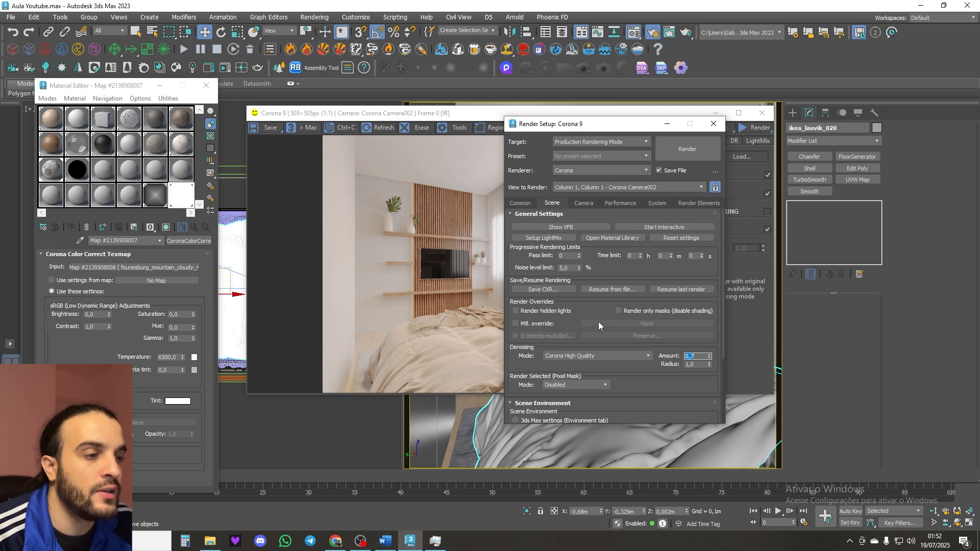
Step: Check the denoise radius and review the Camera and Performance render settings
left_click(696, 364)
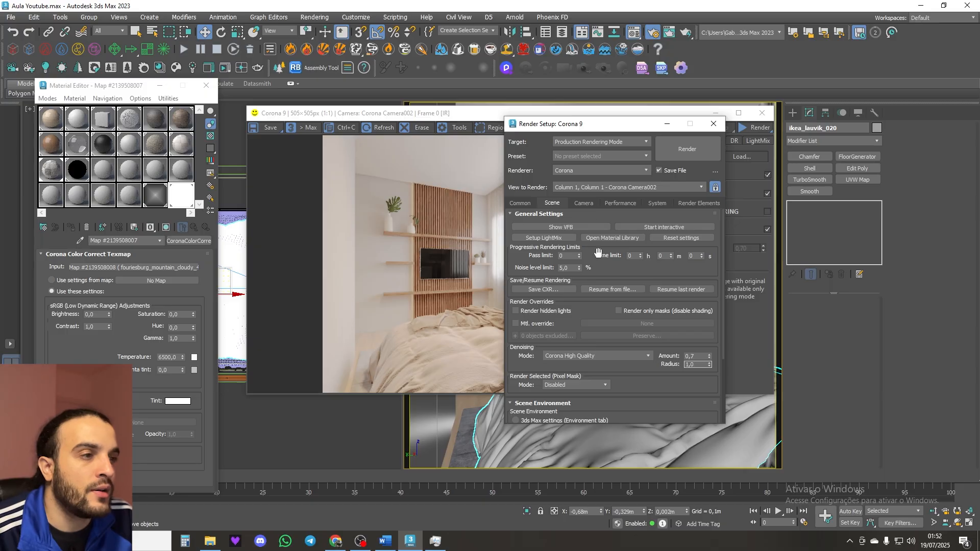
left_click(584, 203)
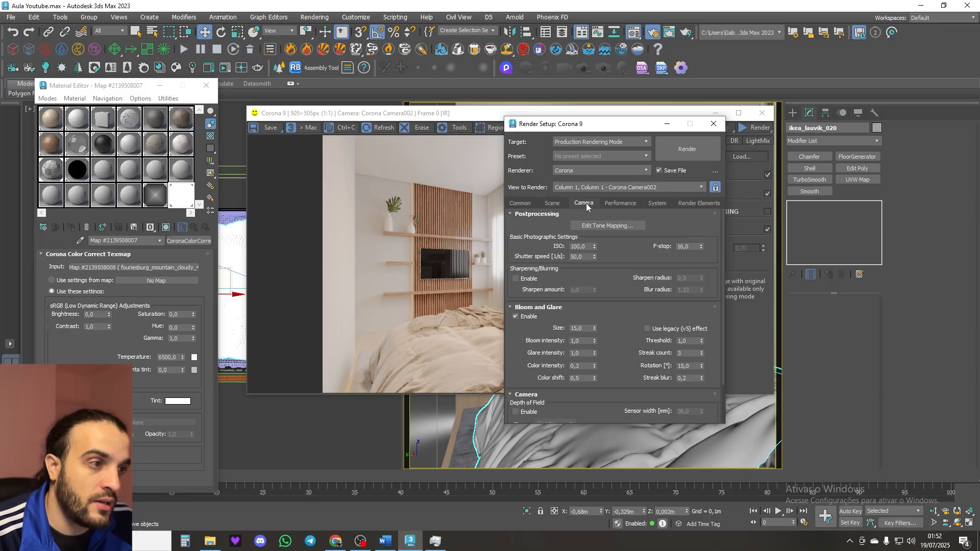
left_click(625, 204)
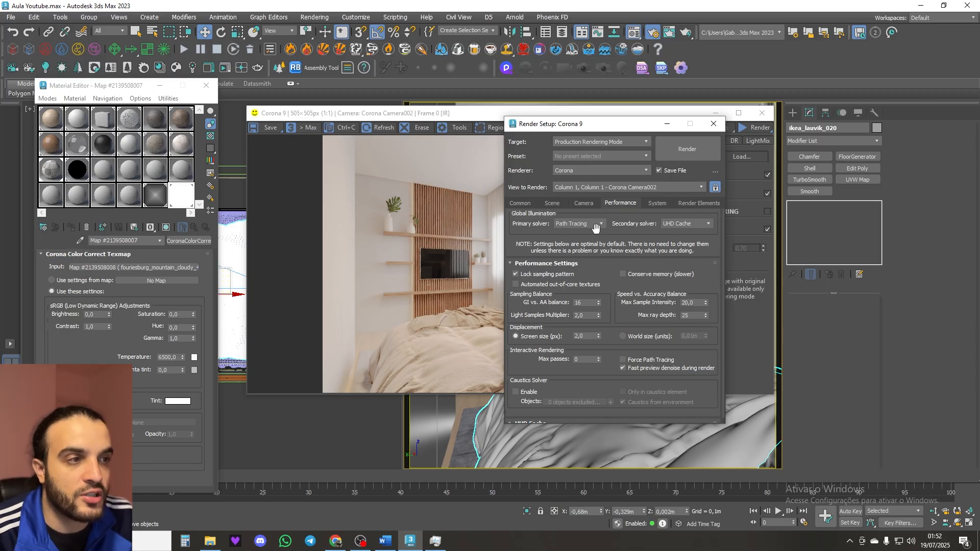
Step: Review the Camera, Performance and System render settings and show the list of render elements
left_click(584, 203)
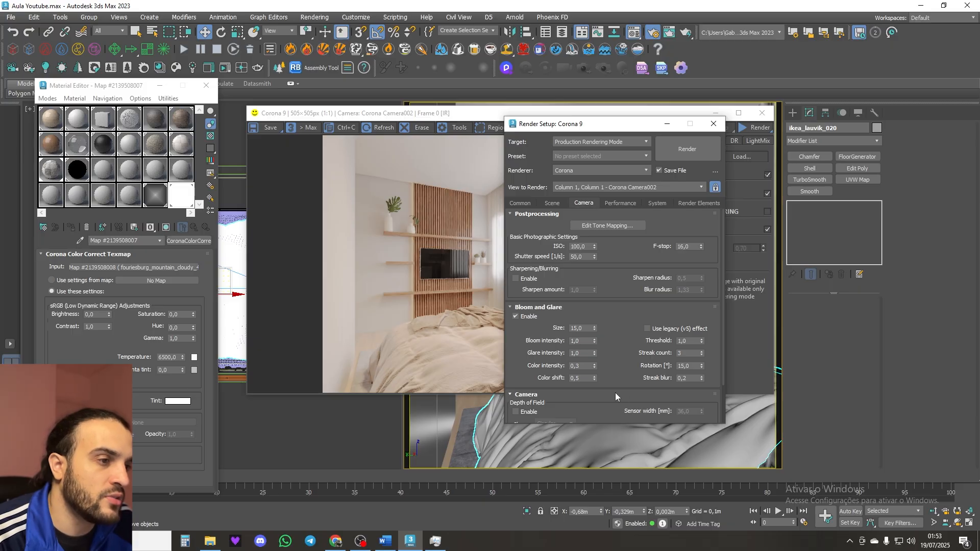
scroll(619, 273, "down", 3)
scroll(620, 279, "up", 3)
left_click(621, 203)
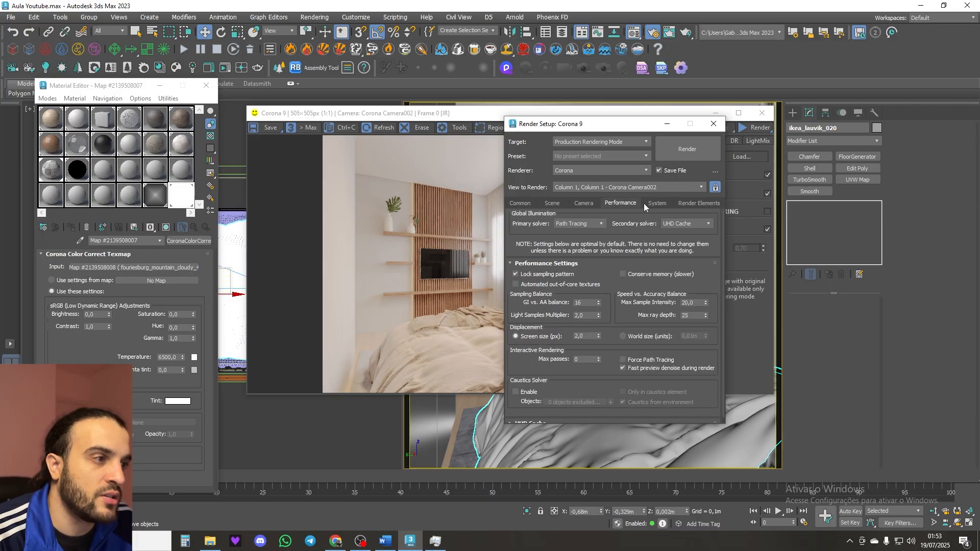
left_click(663, 203)
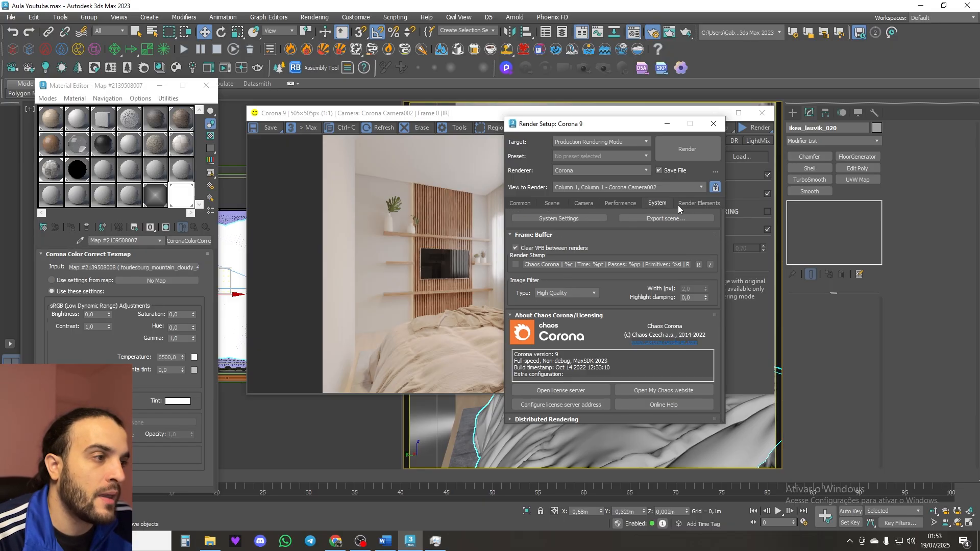
left_click(692, 203)
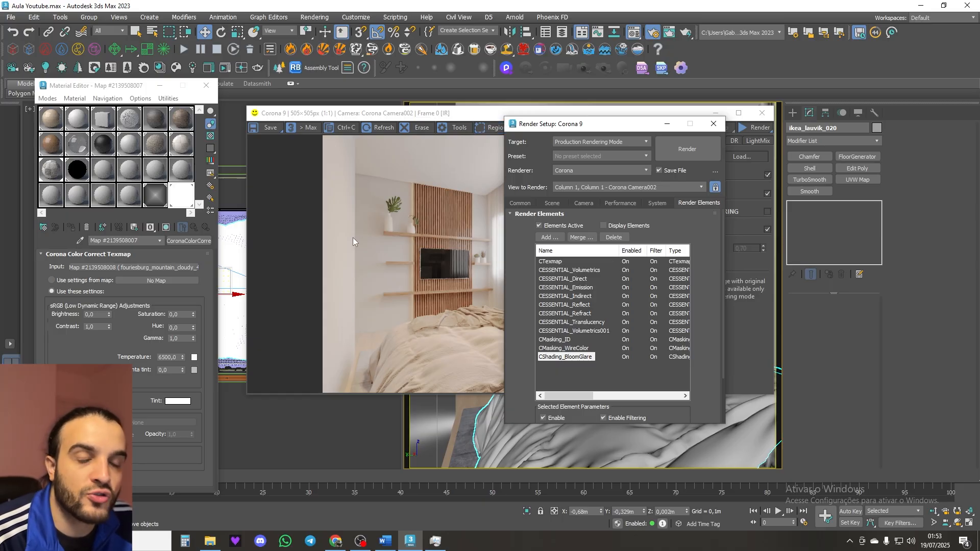
Step: Examine the list of configured render elements from CTexmap to CShading_BloomGlare
left_click(556, 263)
left_click(567, 357)
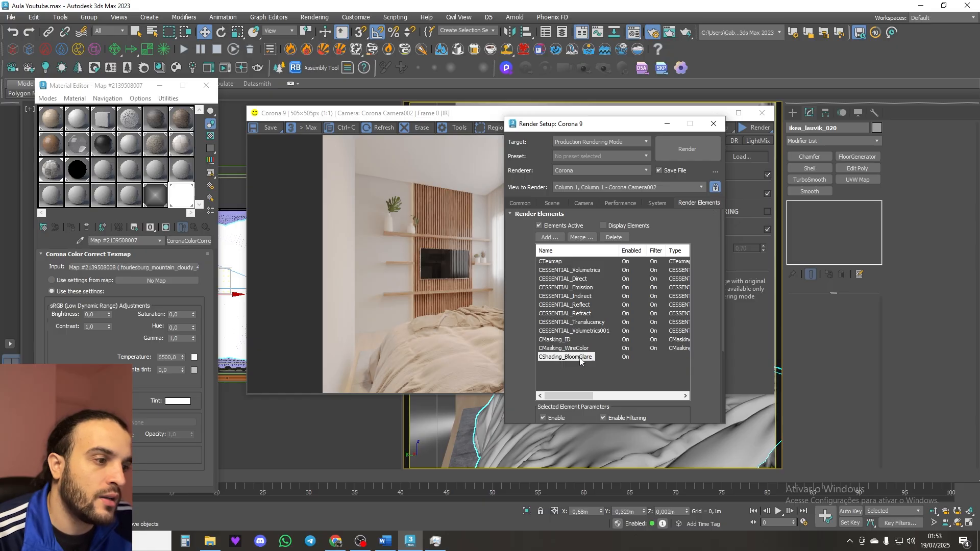
left_click(609, 365)
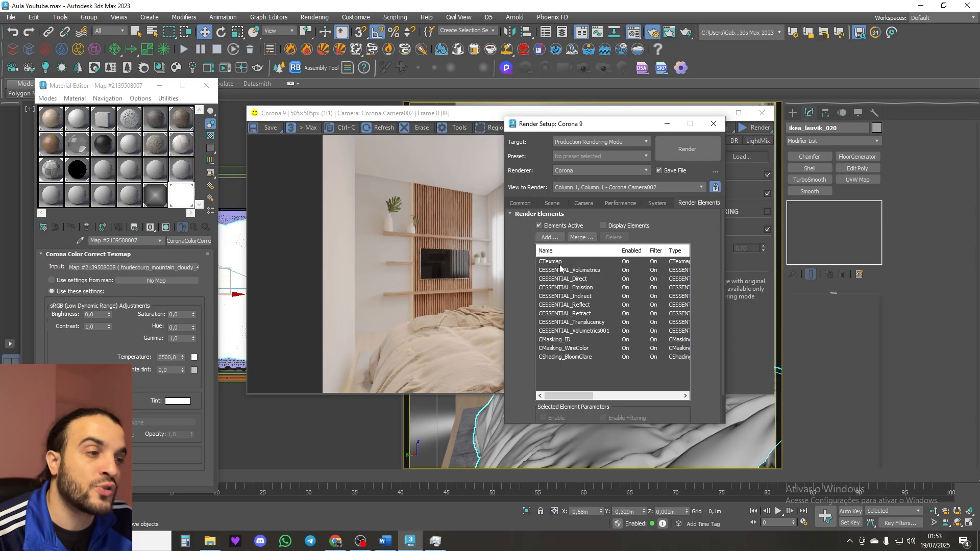
left_click(574, 356)
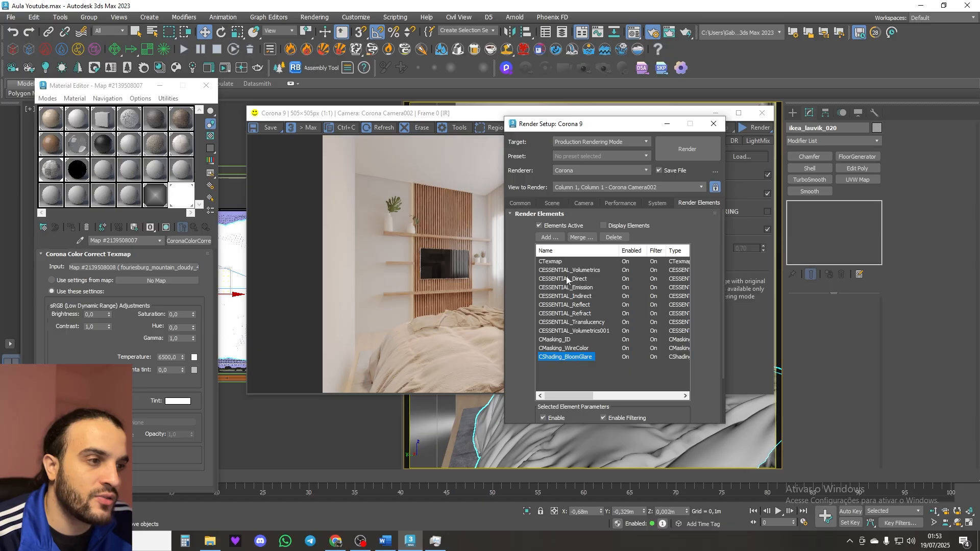
left_click(561, 262)
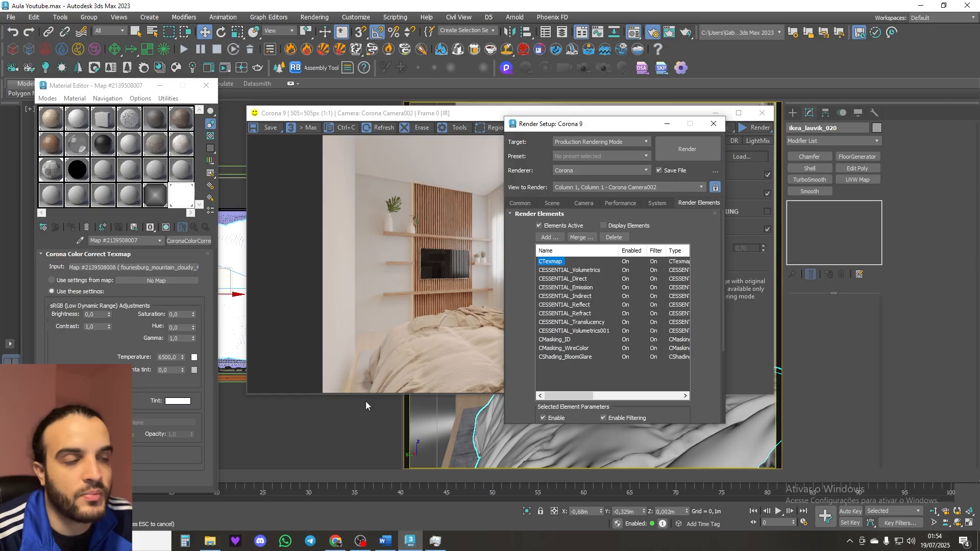
Step: Try choosing CESSENTIAL_Direct, CESSENTIAL_Emission, CESSENTIAL_Translucency and CGeometry_NormalsGeometry together as additional render elements
left_click(549, 237)
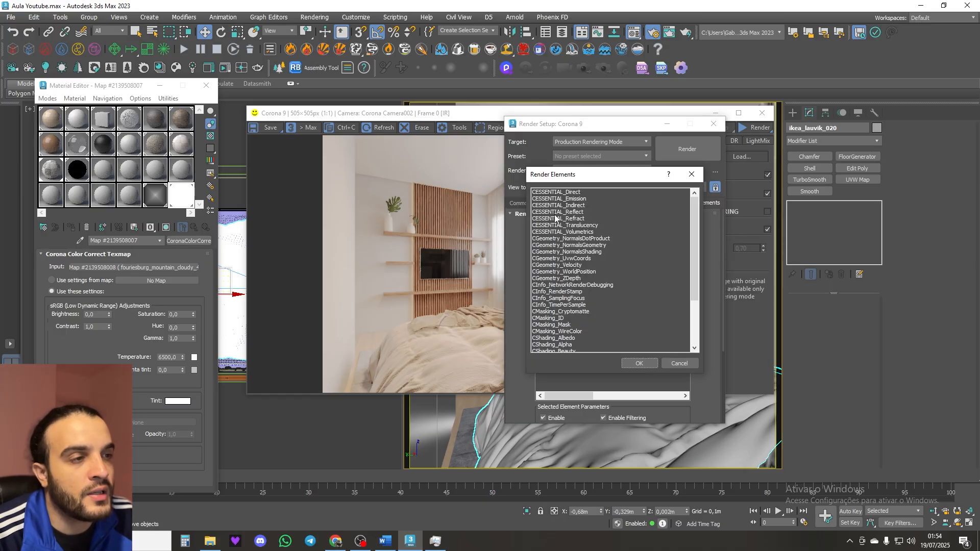
left_click(581, 193)
scroll(580, 204, "down", 5)
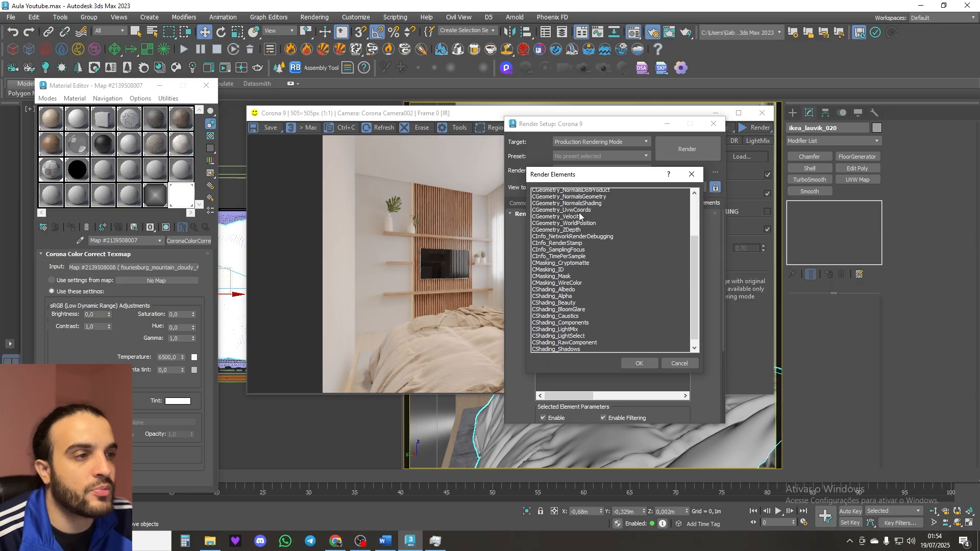
scroll(581, 207, "up", 5)
left_click(580, 199, "ctrl")
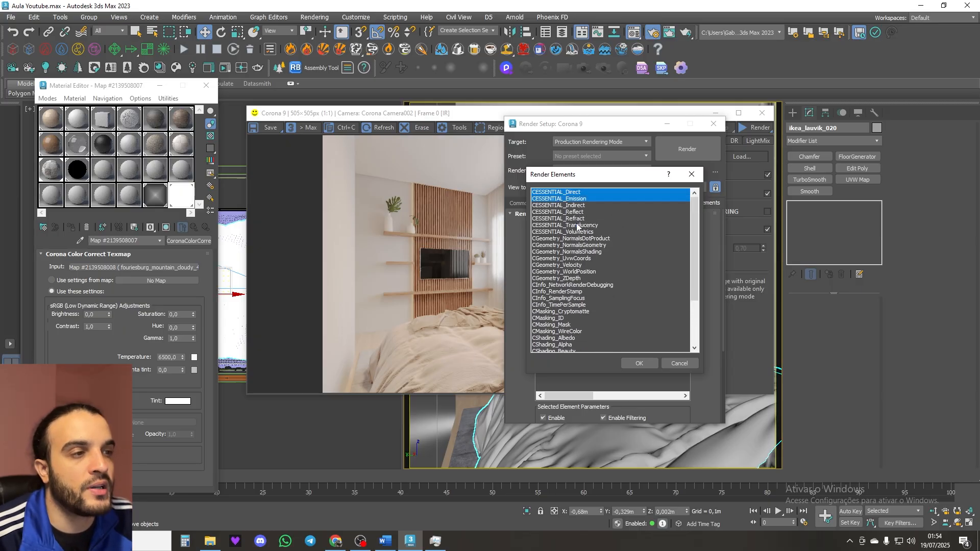
left_click(580, 226, "ctrl")
left_click(580, 246, "ctrl")
left_click_drag(605, 176, 629, 170)
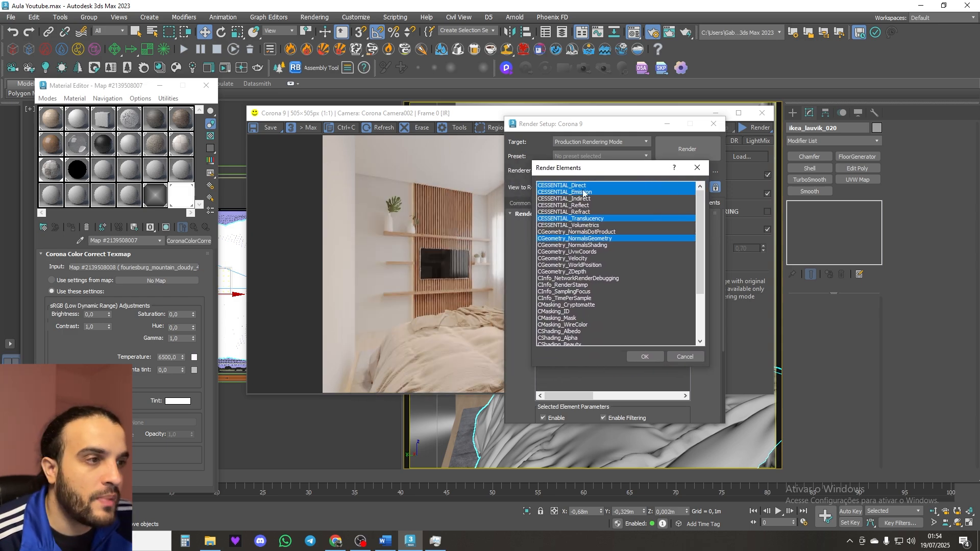
left_click(644, 356)
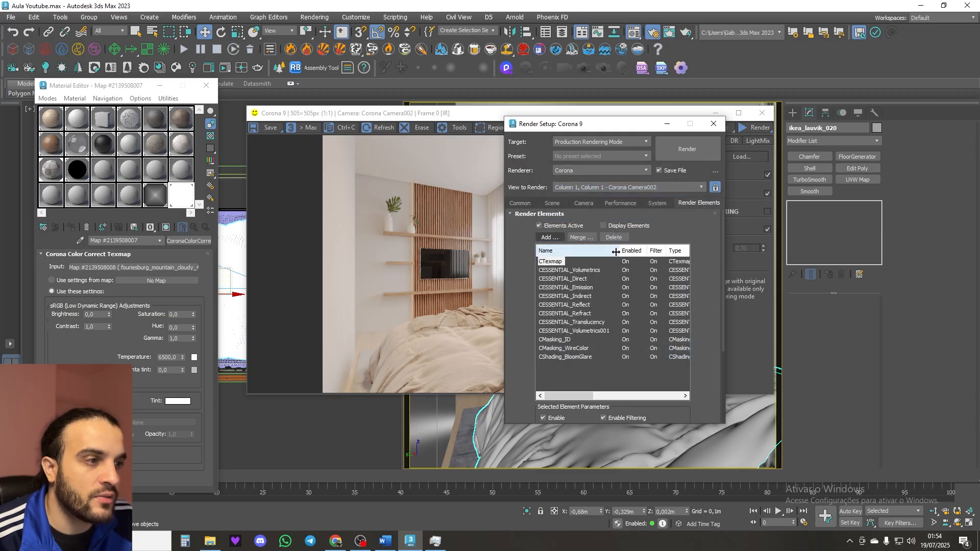
Step: Widen the Name column of the render elements list and select CTexmap to check its output and texmap parameters
mouse_move(616, 252)
left_mouse_down()
mouse_move(641, 251)
mouse_move(632, 251)
left_mouse_up()
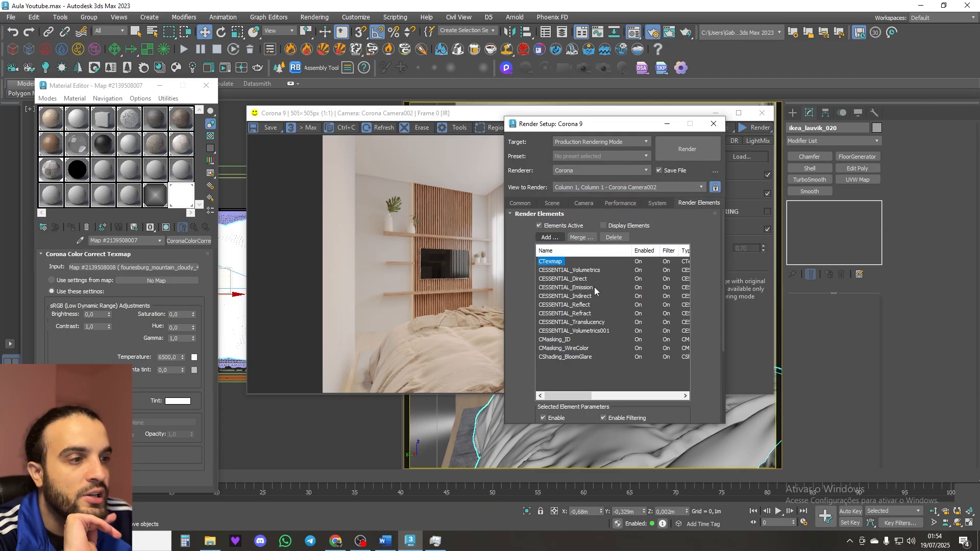
left_click(556, 262)
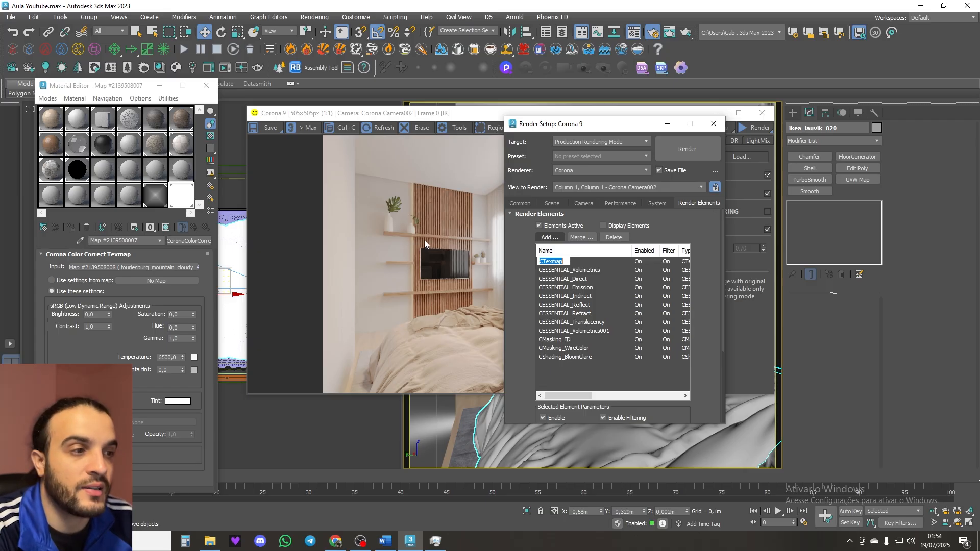
left_click(590, 260)
left_click(562, 262)
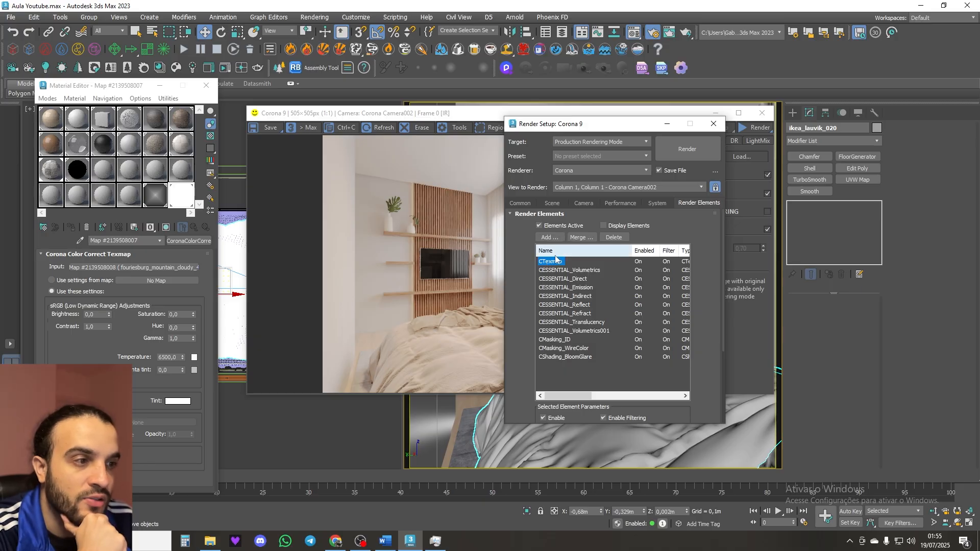
scroll(556, 264, "down", 1)
scroll(558, 269, "down", 2)
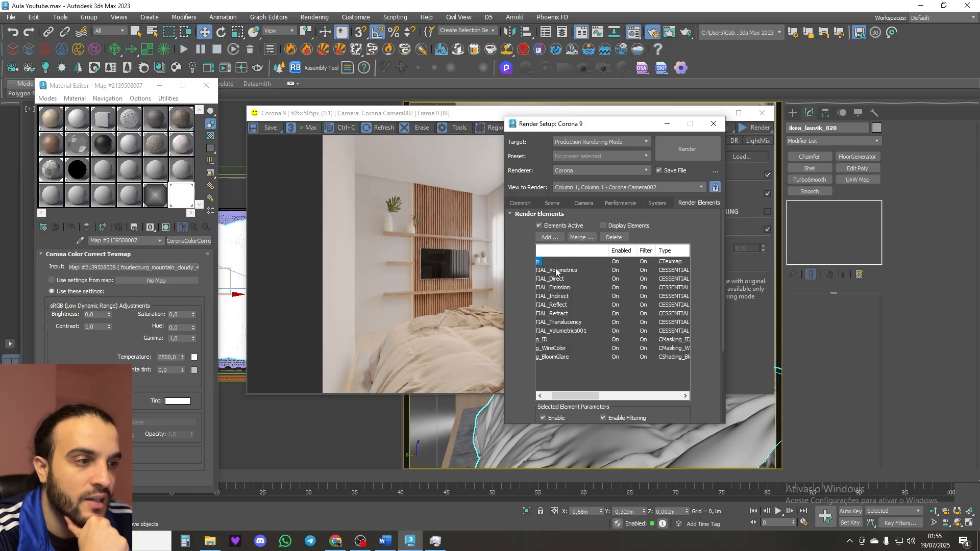
scroll(557, 271, "up", 3)
scroll(516, 377, "down", 2)
scroll(515, 320, "down", 1)
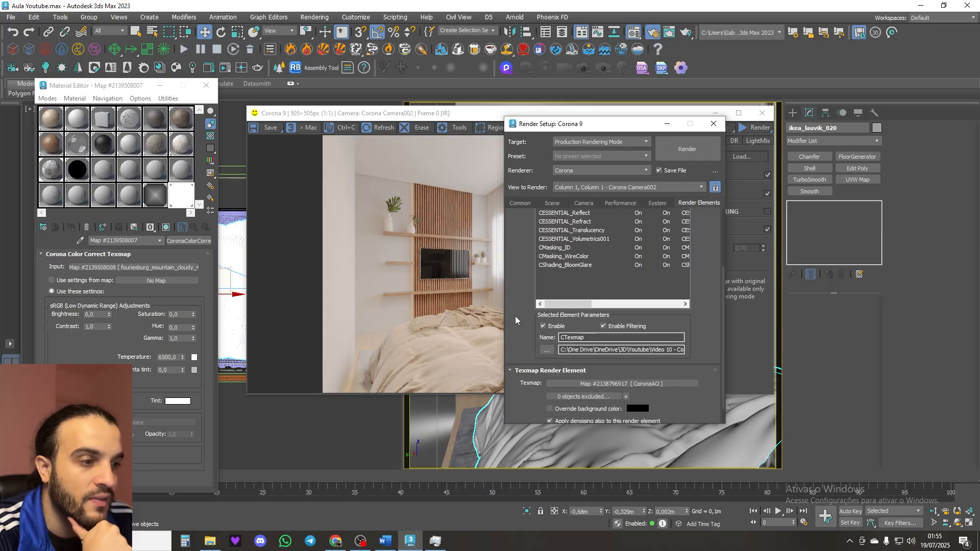
scroll(530, 357, "down", 1)
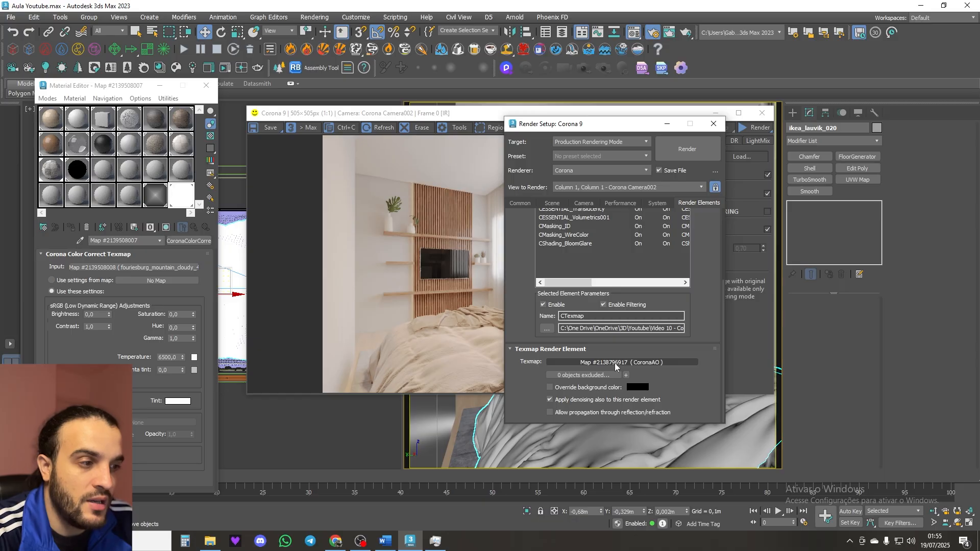
Step: Check the Corona maps offered for the CTexmap element and review the CoronaAO map's distance, color spread, samples and calculation settings
left_click(616, 363)
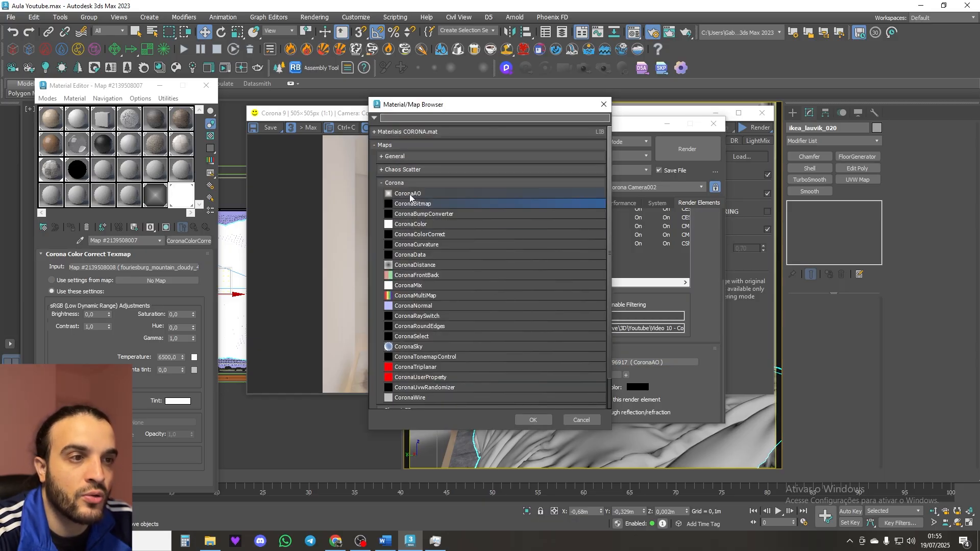
left_click(604, 104)
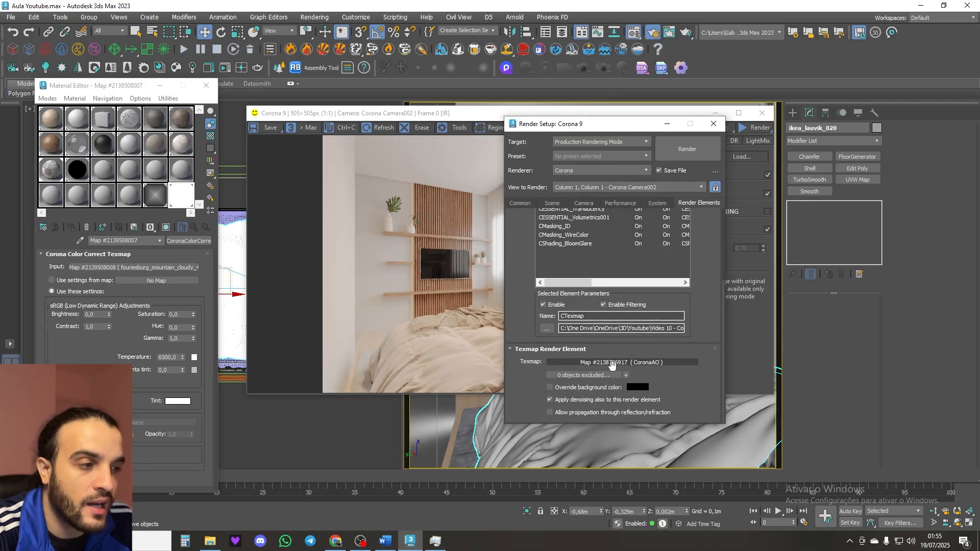
left_click(154, 199)
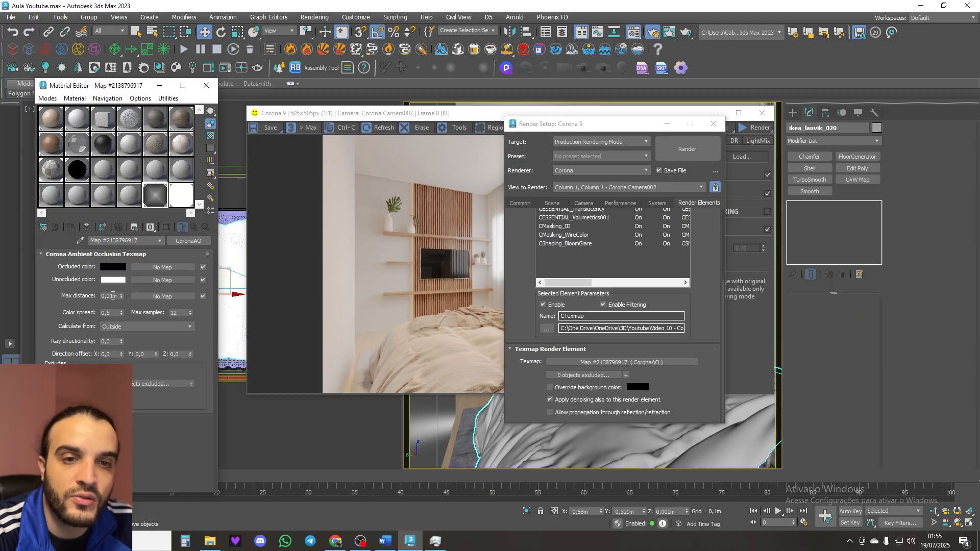
left_click(105, 313)
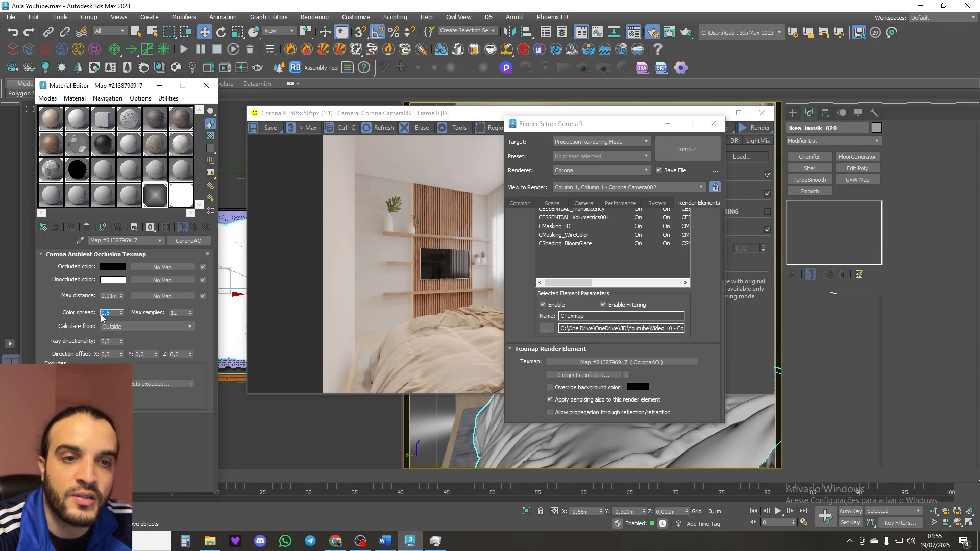
left_click(125, 326)
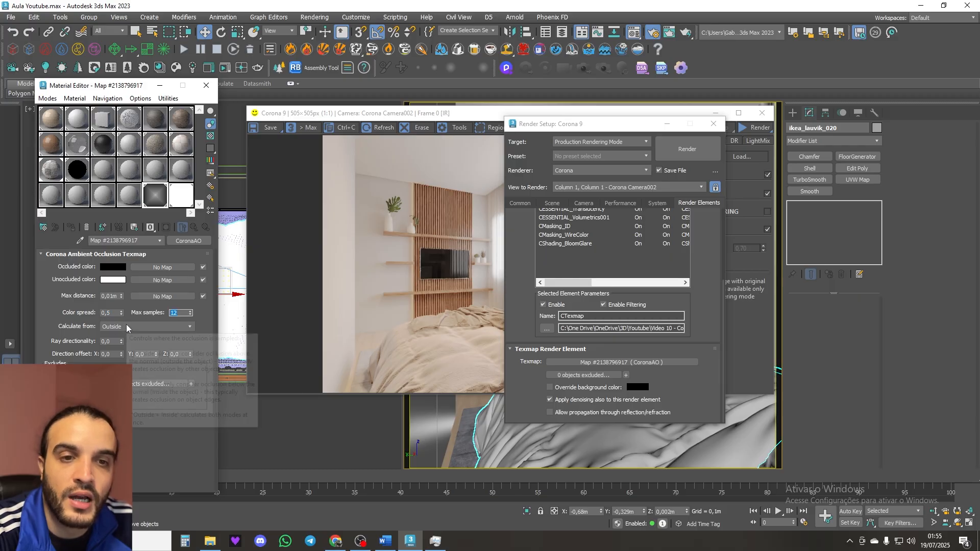
left_click(123, 336)
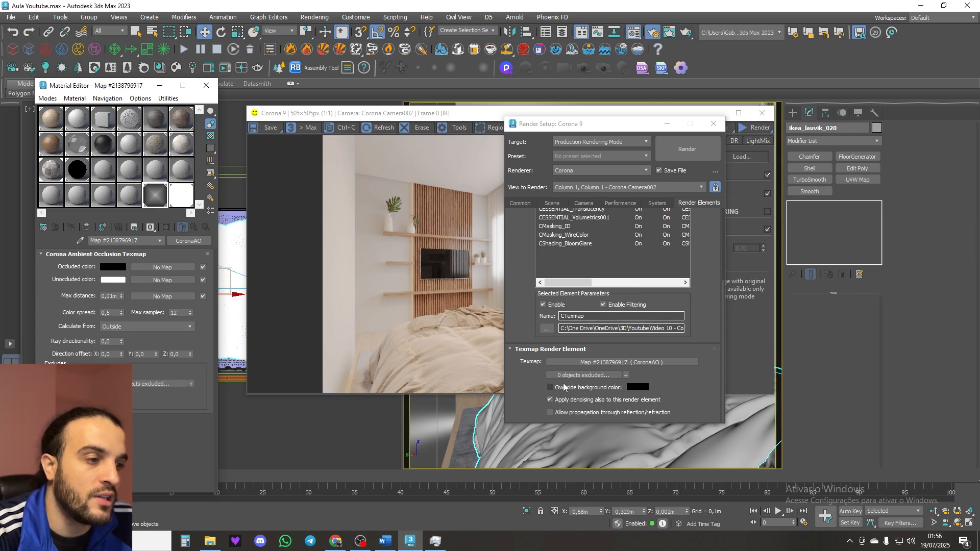
Step: Go through the CTexmap, masking and CESSENTIAL render elements one by one in the list
scroll(562, 262, "up", 5)
left_click(553, 262)
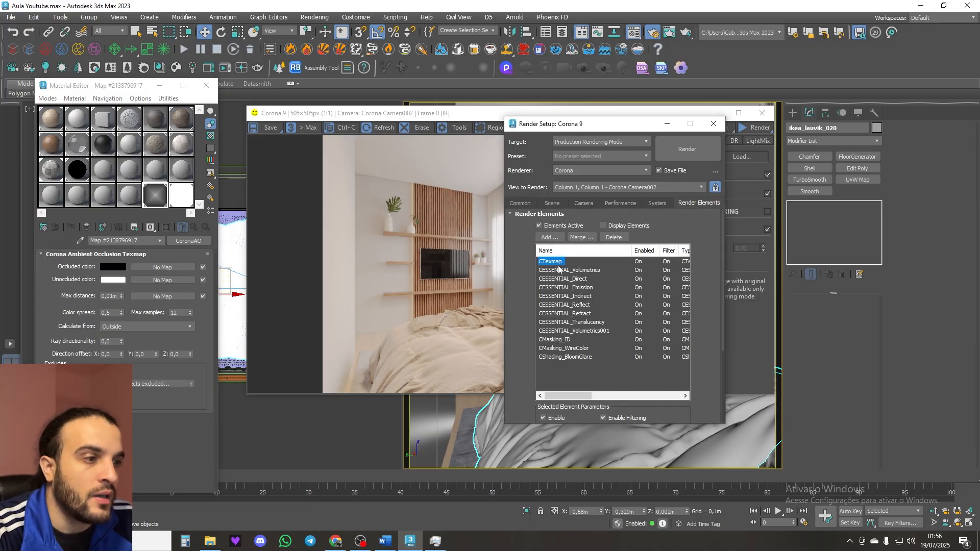
left_click(565, 271)
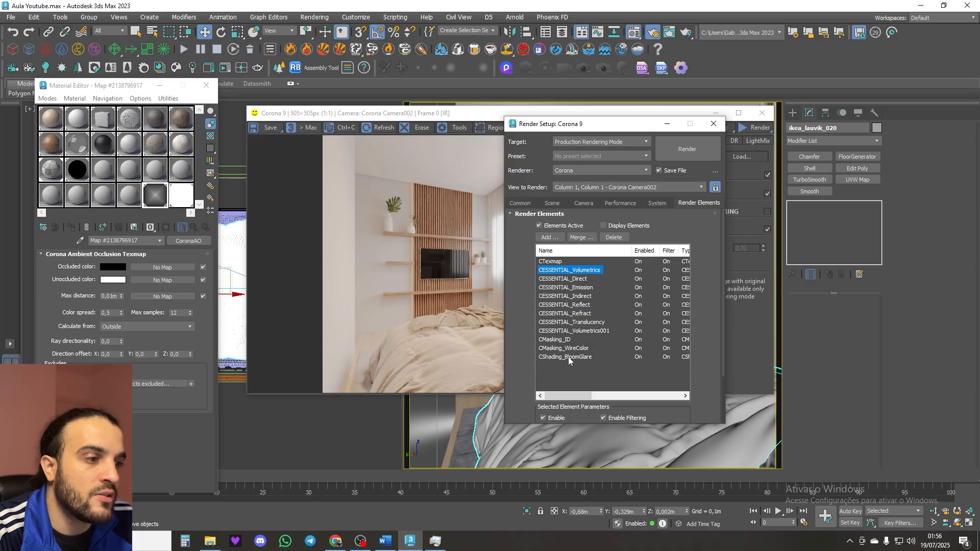
left_click(569, 341)
left_click(571, 332)
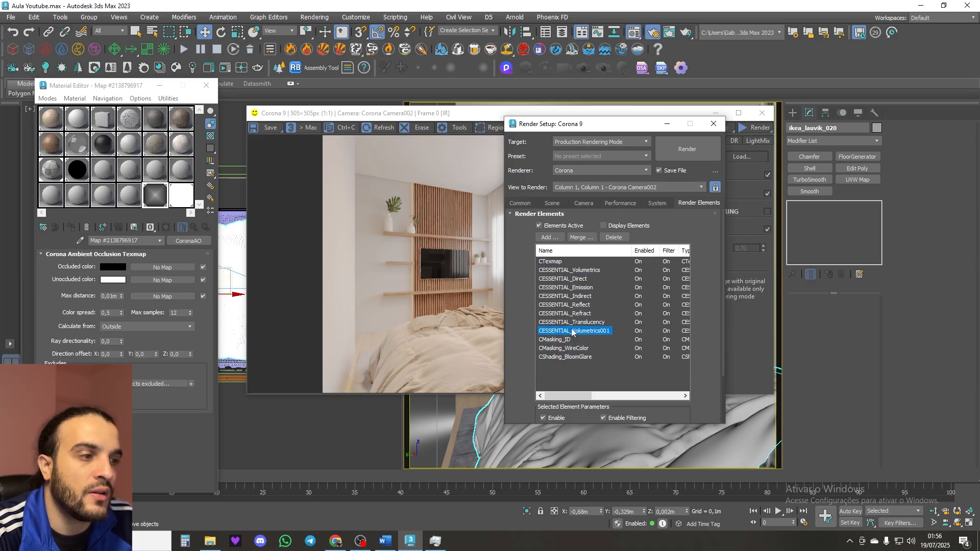
left_click(579, 322)
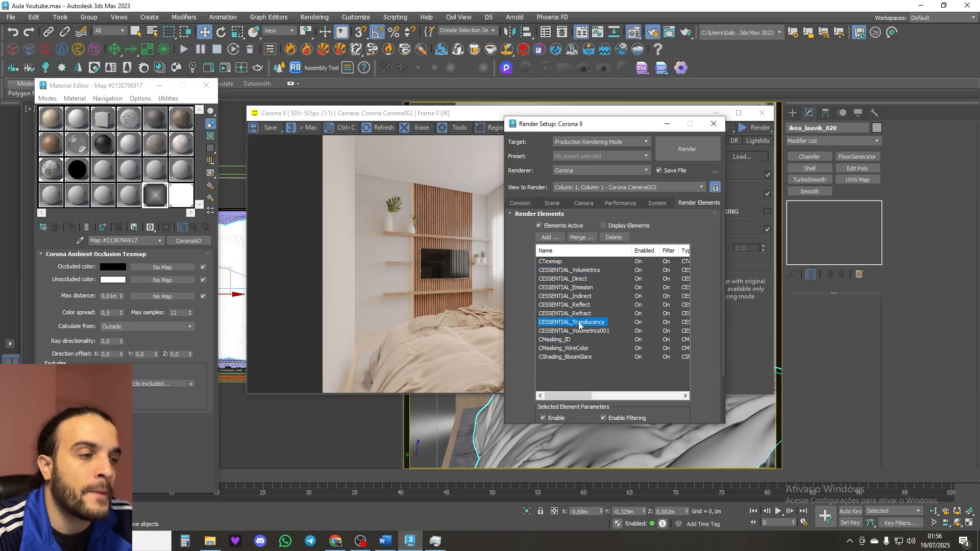
left_click(592, 271)
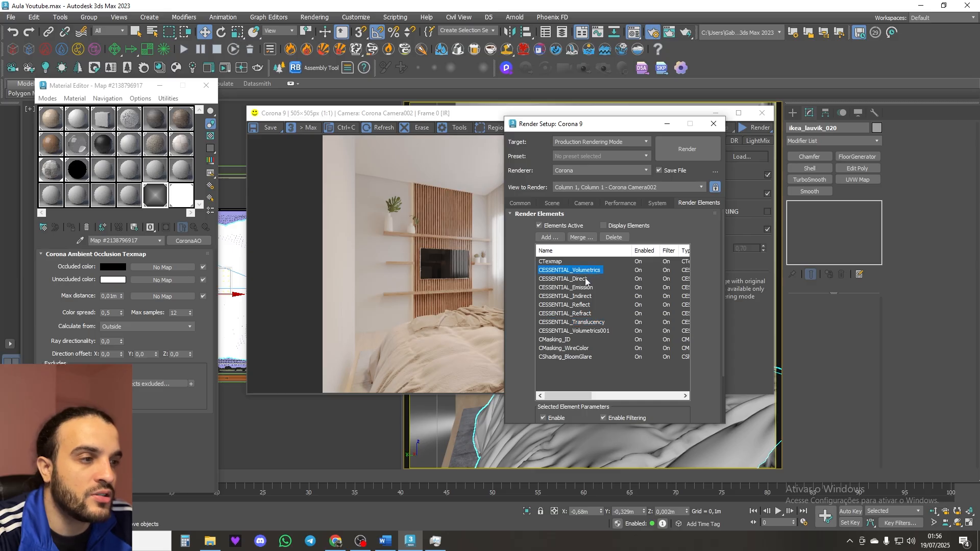
left_click(583, 279)
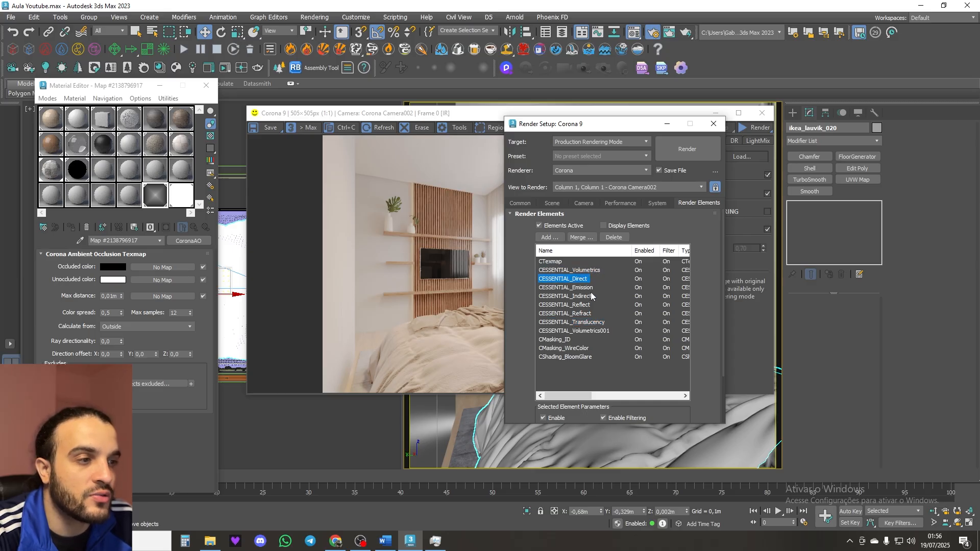
left_click(590, 295)
left_click(580, 287)
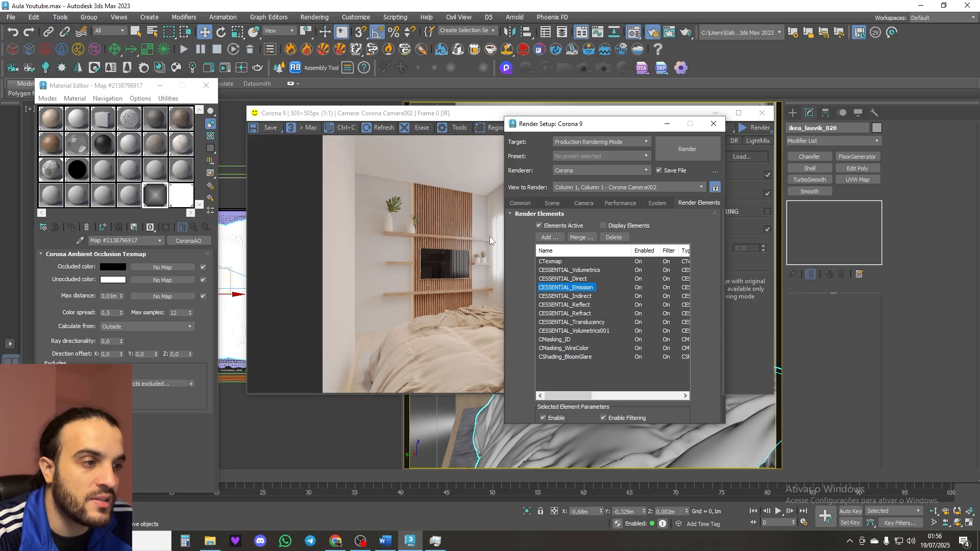
left_click(580, 305)
left_click(584, 314)
left_click(597, 321)
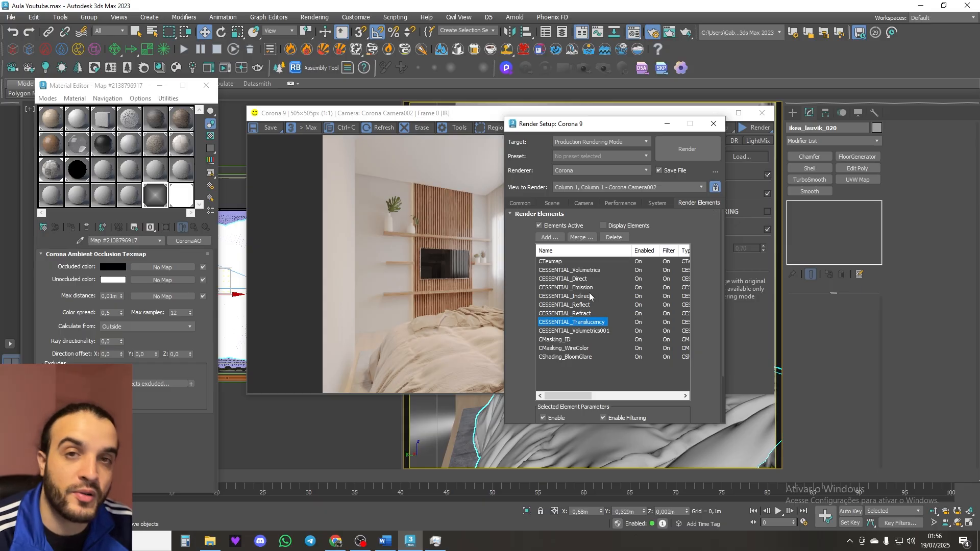
Step: Check the available render element types and the option to merge elements from a file, and return to the common output settings
left_click(558, 263)
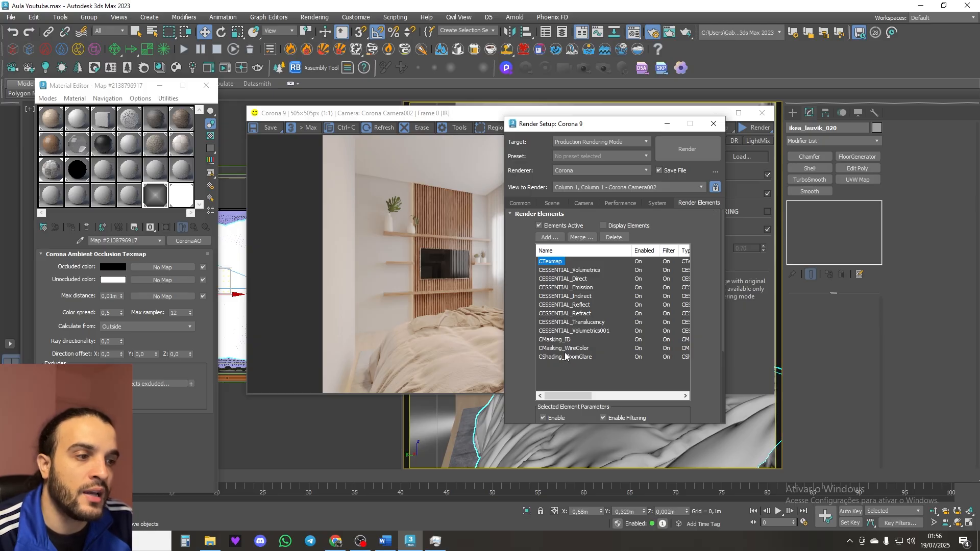
left_click(551, 238)
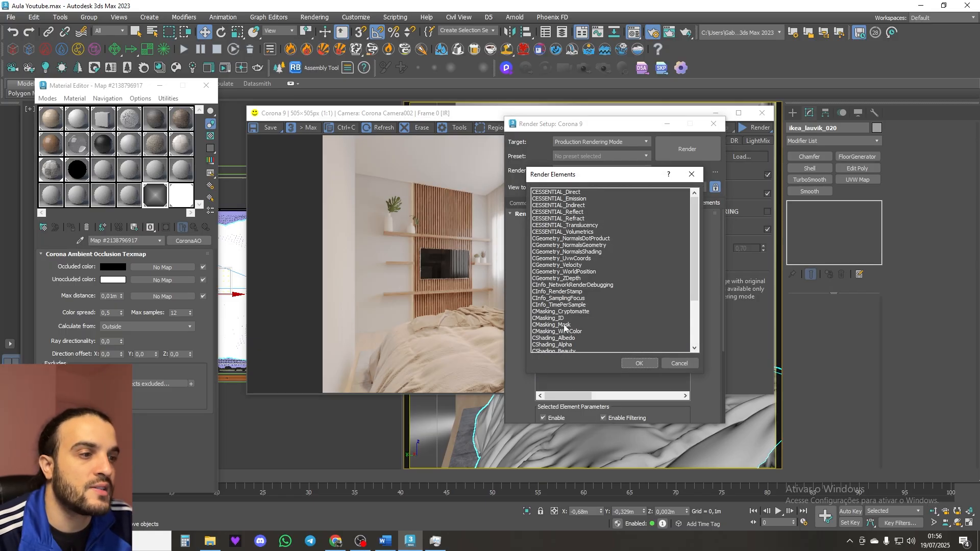
left_click(639, 363)
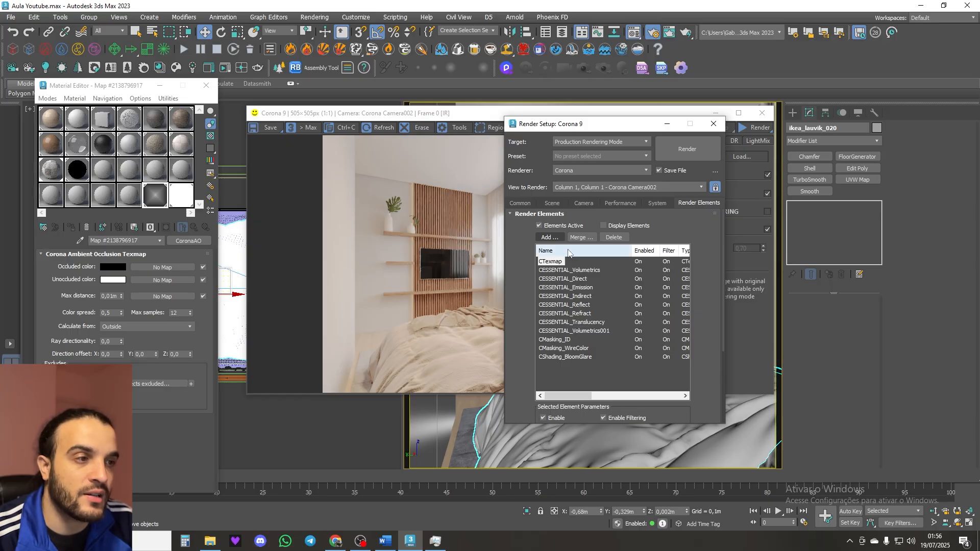
left_click(581, 237)
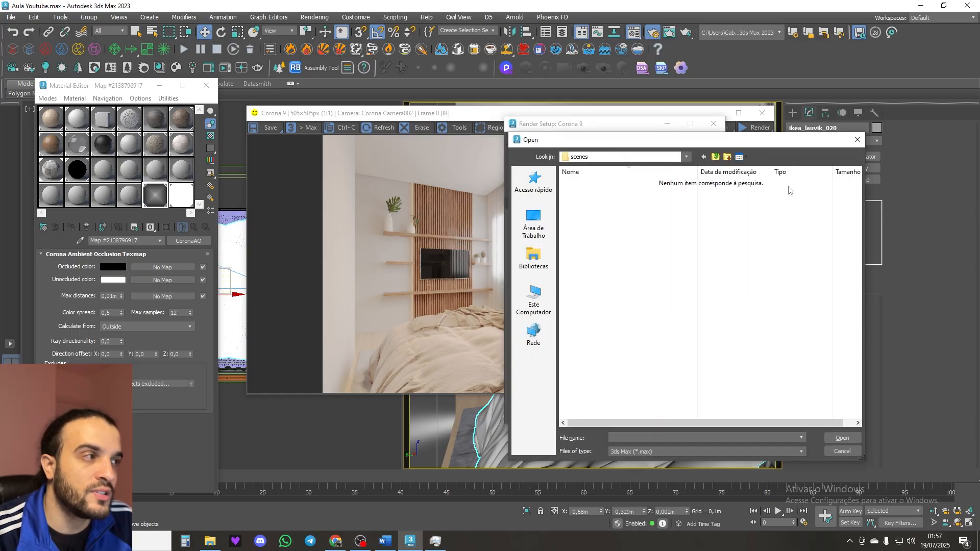
left_click(858, 139)
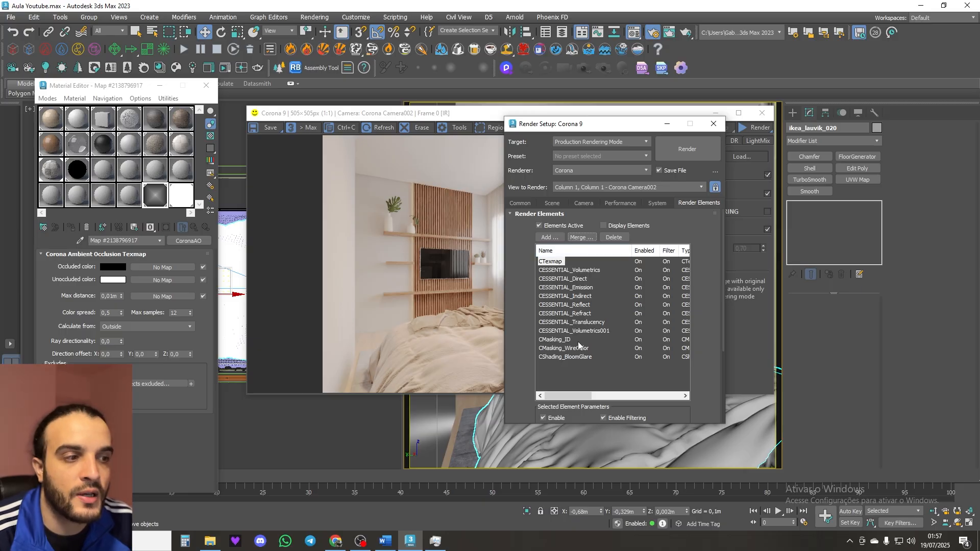
left_click(575, 357)
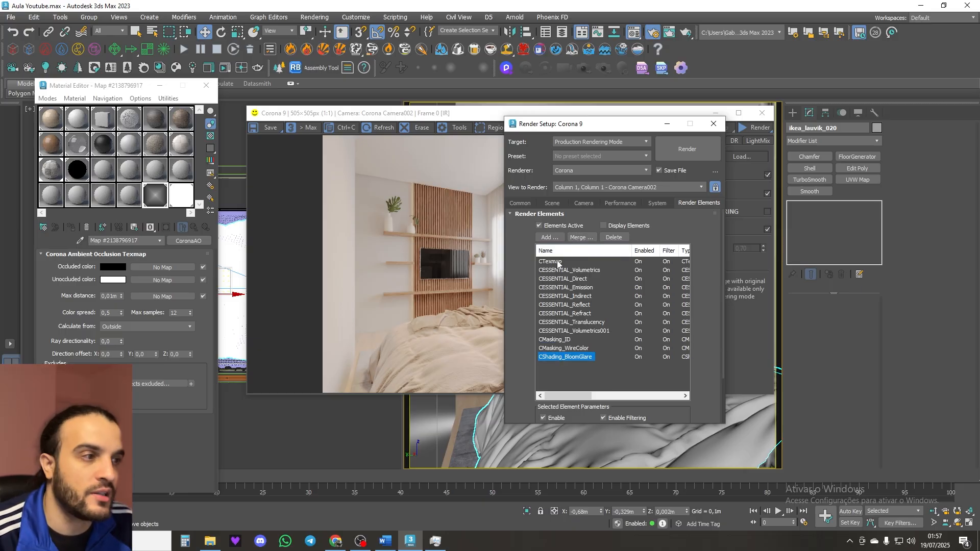
left_click(520, 203)
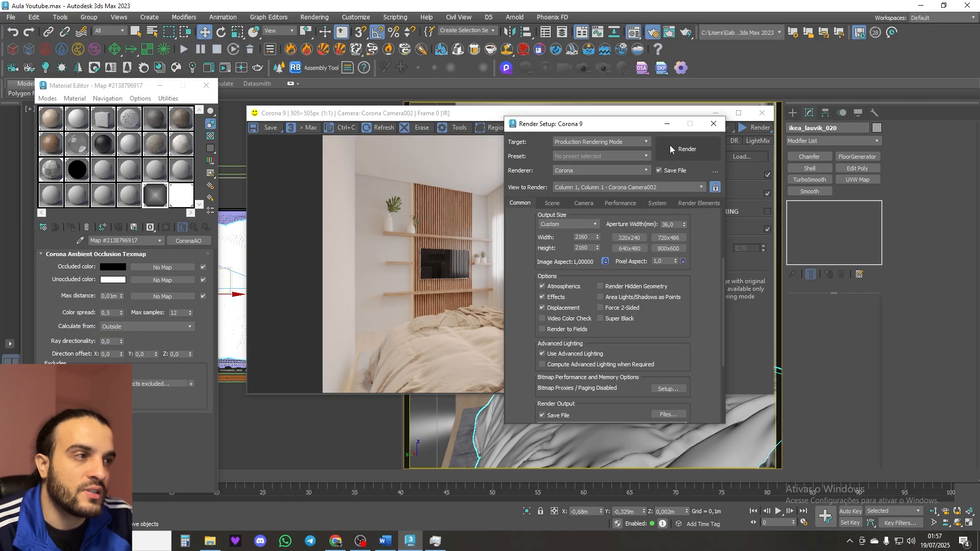